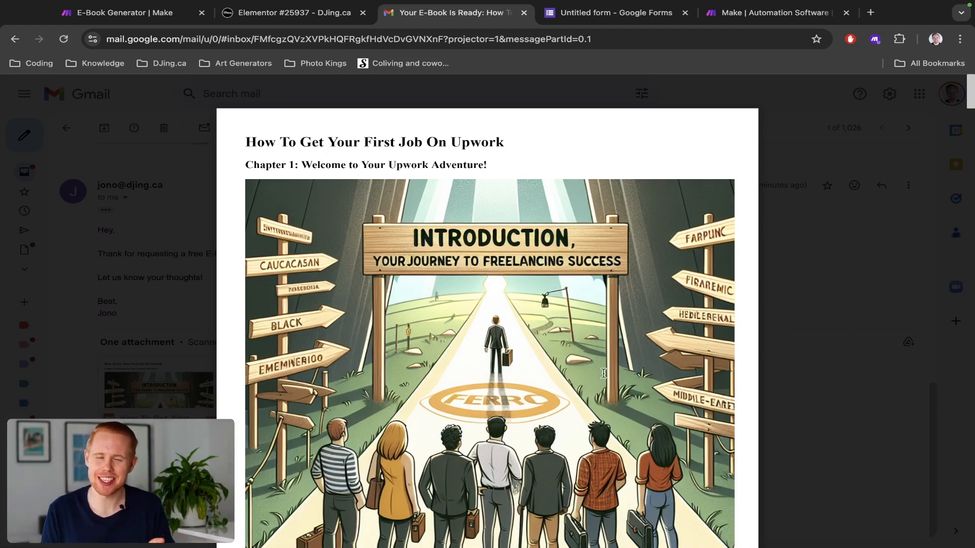
Step: Scroll the How To Get Your First Job On Upwork PDF to Chapter 3, then go to the e-book request page
{"action": "scroll", "coordinate": [604, 373], "scroll_direction": "down", "scroll_amount": 1}
{"action": "scroll", "coordinate": [603, 374], "scroll_direction": "up", "scroll_amount": 1}
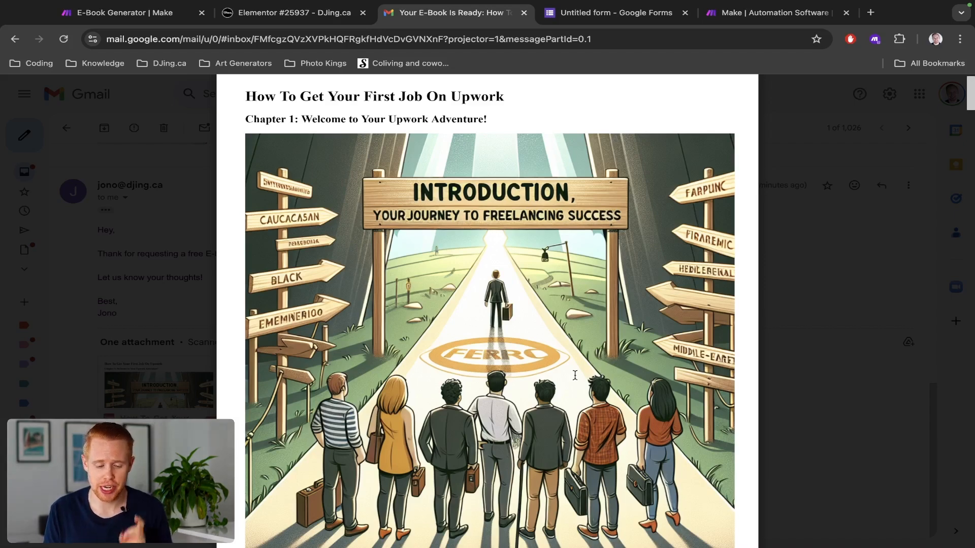
{"action": "scroll", "coordinate": [575, 375], "scroll_direction": "down", "scroll_amount": 4}
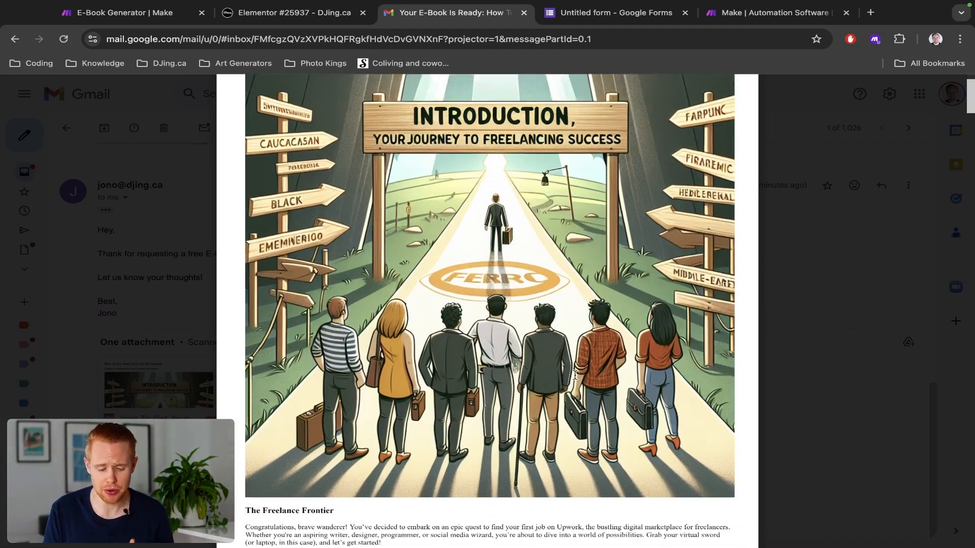
{"action": "scroll", "coordinate": [575, 375], "scroll_direction": "up", "scroll_amount": 5}
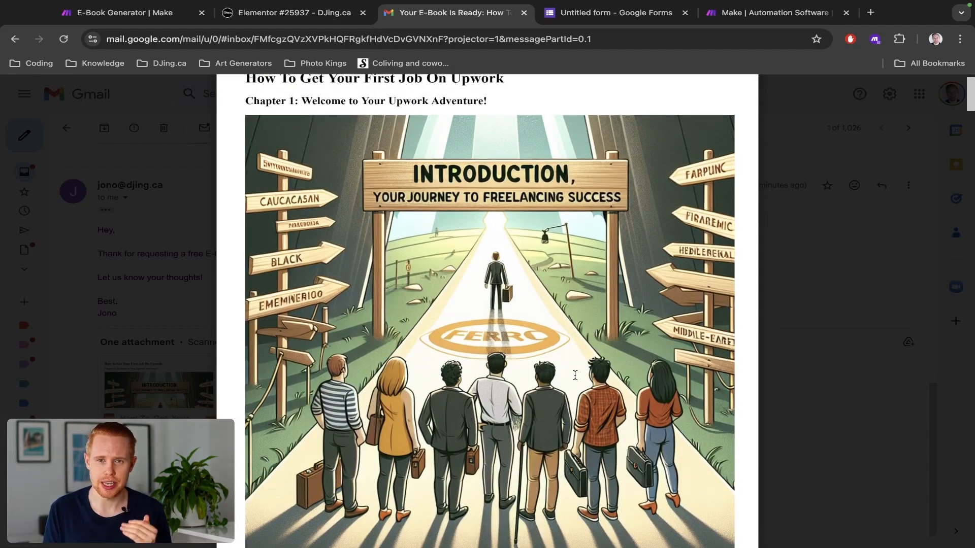
{"action": "scroll", "coordinate": [575, 375], "scroll_direction": "up", "scroll_amount": 2}
{"action": "scroll", "coordinate": [575, 375], "scroll_direction": "down", "scroll_amount": 4}
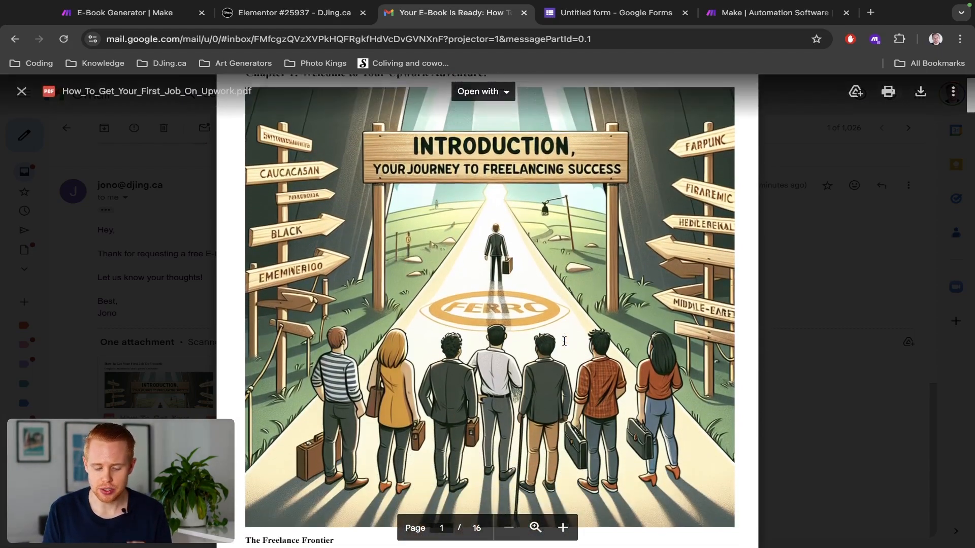
{"action": "scroll", "coordinate": [564, 341], "scroll_direction": "down", "scroll_amount": 20}
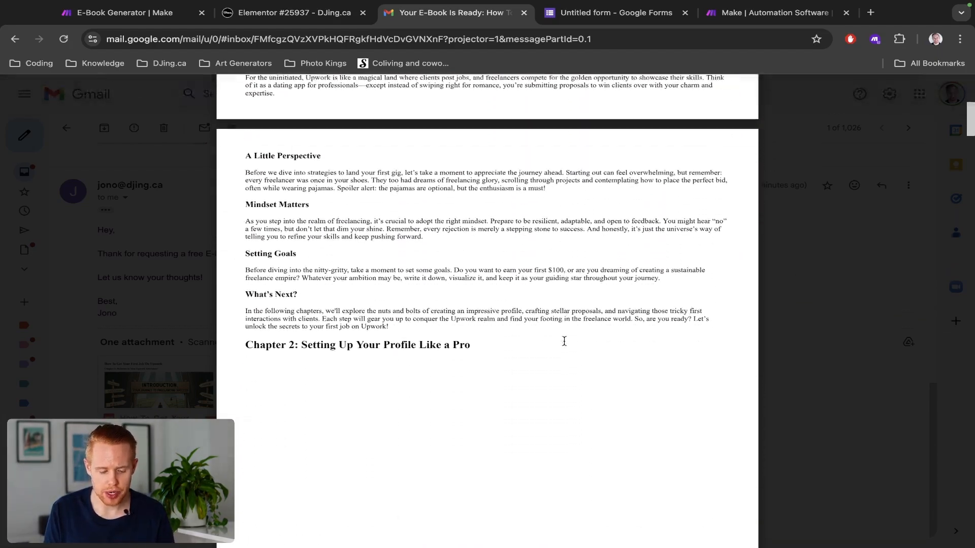
{"action": "scroll", "coordinate": [564, 341], "scroll_direction": "down", "scroll_amount": 15}
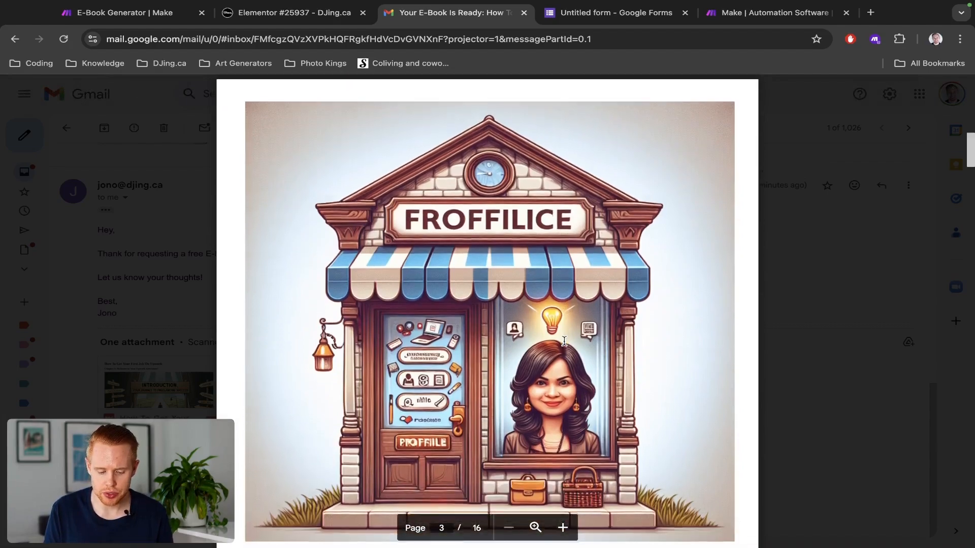
{"action": "scroll", "coordinate": [564, 341], "scroll_direction": "down", "scroll_amount": 15}
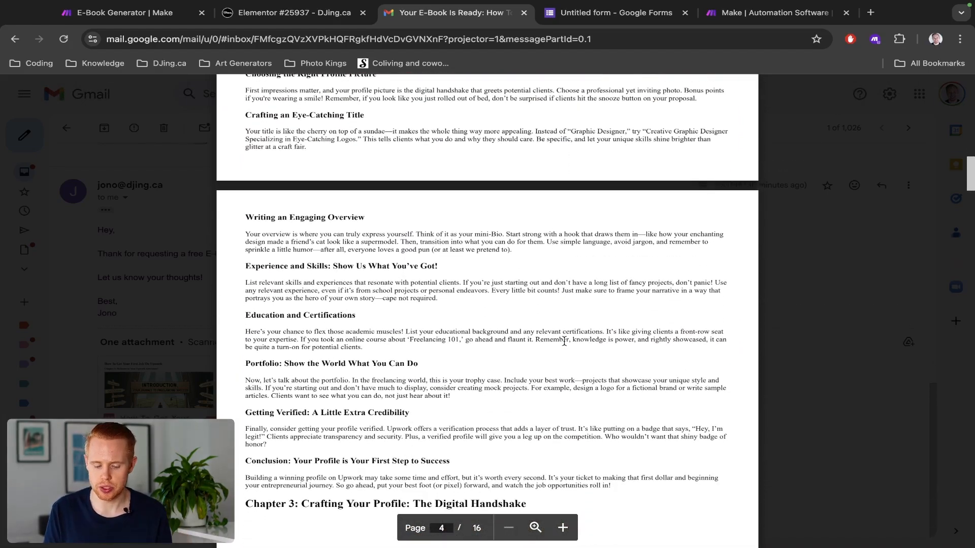
{"action": "scroll", "coordinate": [564, 341], "scroll_direction": "down", "scroll_amount": 5}
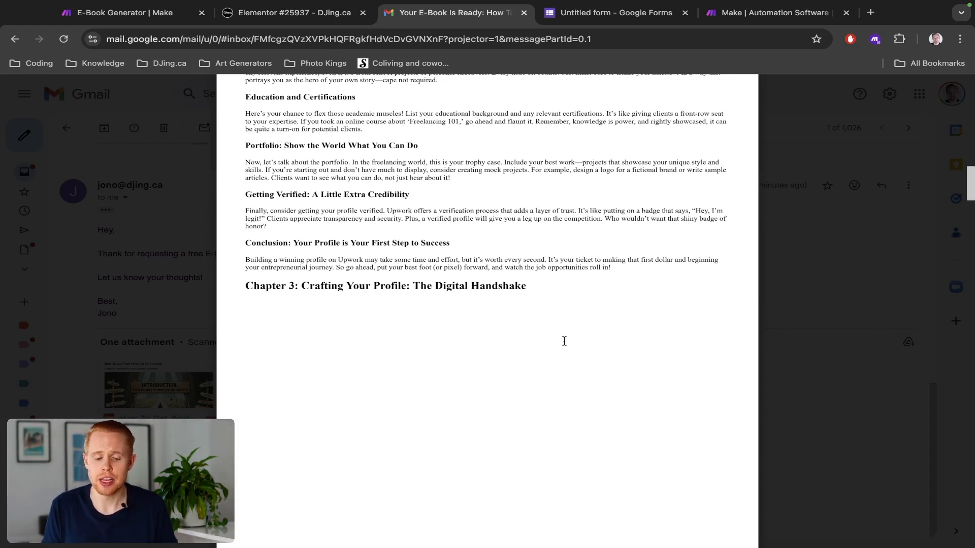
{"action": "key", "text": "ctrl+shift+Tab"}
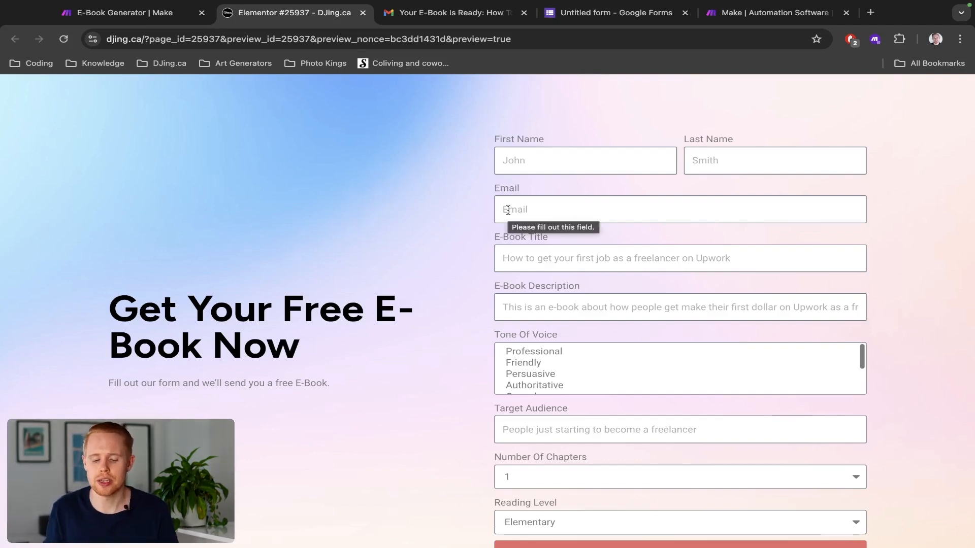
Step: Scroll the DJing.ca e-book request form down to Number Of Chapters, Reading Level and Send
{"action": "scroll", "coordinate": [508, 210], "scroll_direction": "down", "scroll_amount": 1}
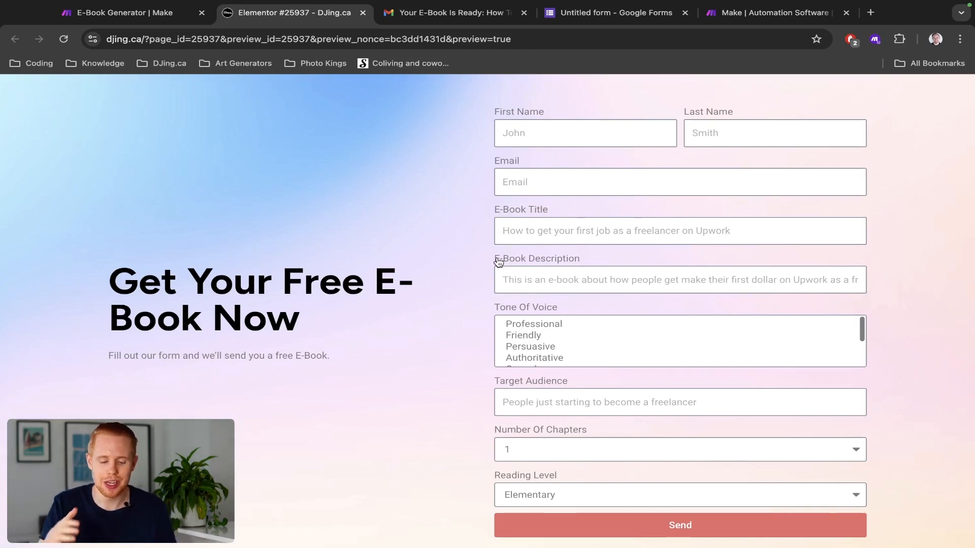
{"action": "scroll", "coordinate": [496, 382], "scroll_direction": "down", "scroll_amount": 2}
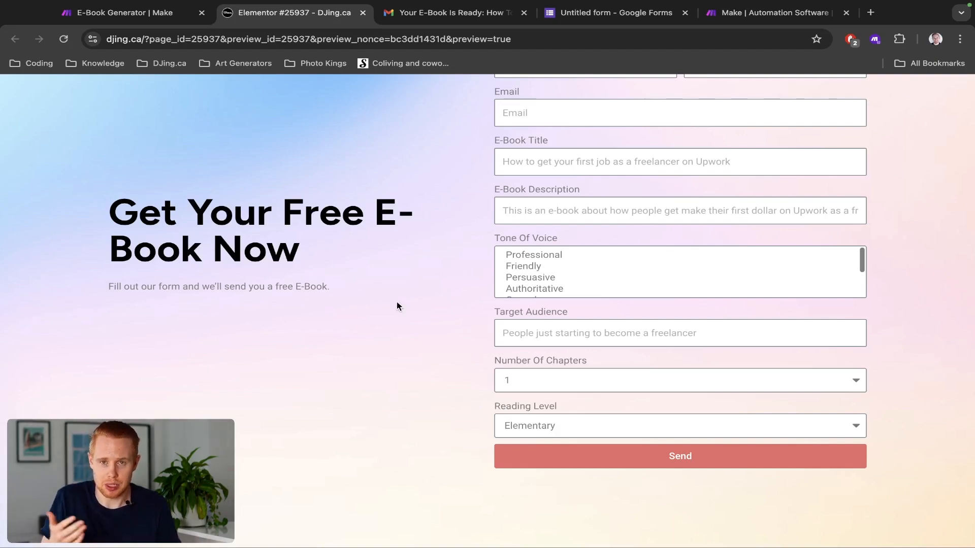
Step: Go back to the emailed PDF in Gmail and scroll up to page 1
{"action": "key", "text": "ctrl+Tab"}
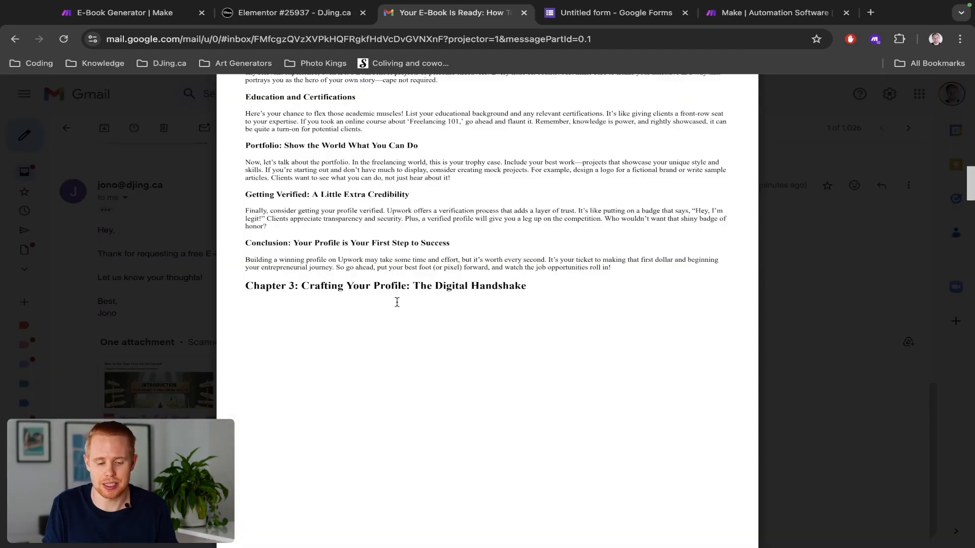
{"action": "scroll", "coordinate": [397, 303], "scroll_direction": "up", "scroll_amount": 12}
{"action": "scroll", "coordinate": [397, 302], "scroll_direction": "up", "scroll_amount": 15}
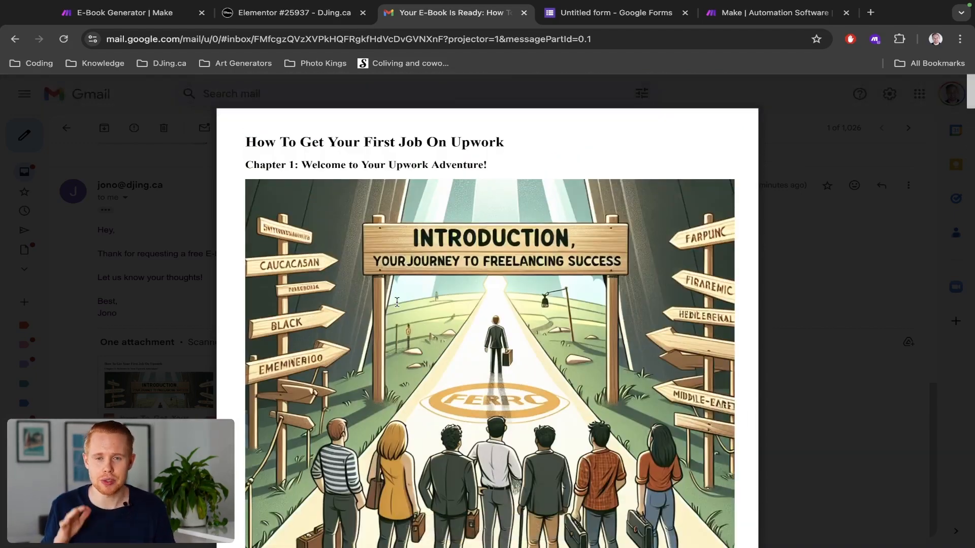
{"action": "key", "text": "ctrl+shift+Tab"}
{"action": "key", "text": "ctrl+shift+Tab"}
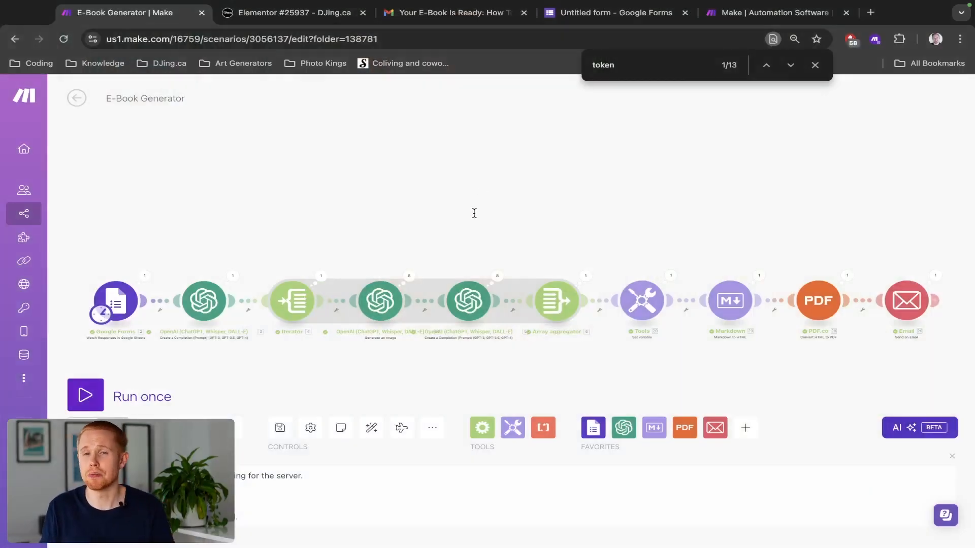
Step: Bring up Import Blueprint from the scenario's More options, then dismiss the import dialog
{"action": "left_click", "coordinate": [438, 435]}
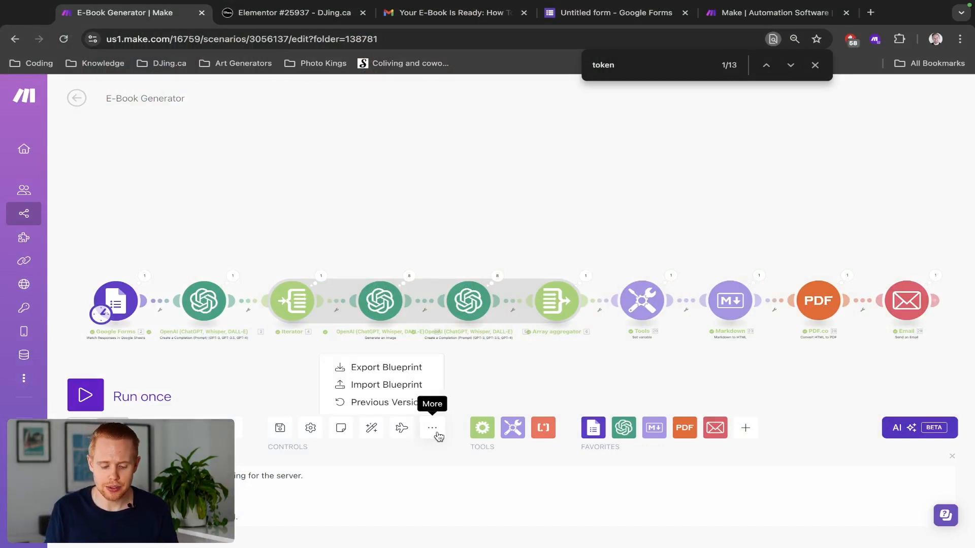
{"action": "left_click", "coordinate": [390, 390]}
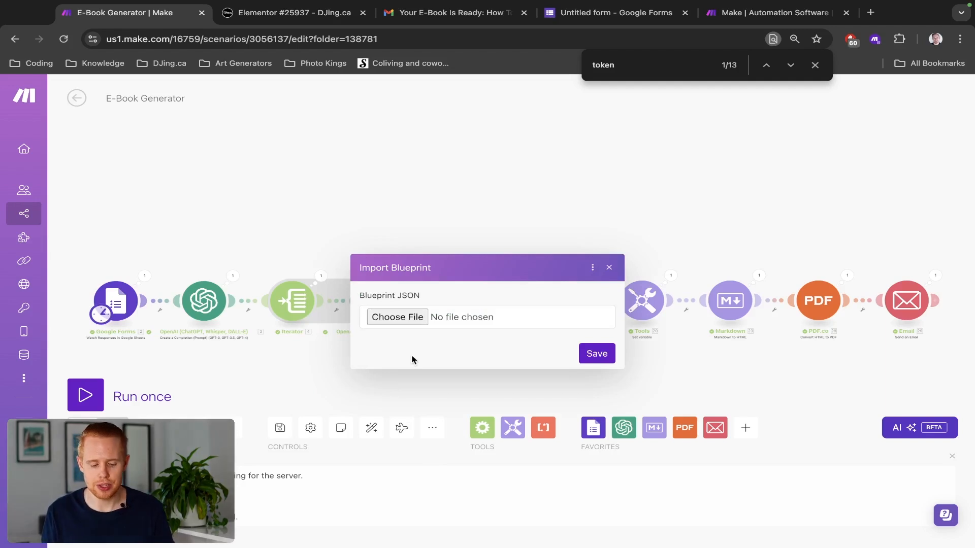
{"action": "left_click", "coordinate": [609, 267]}
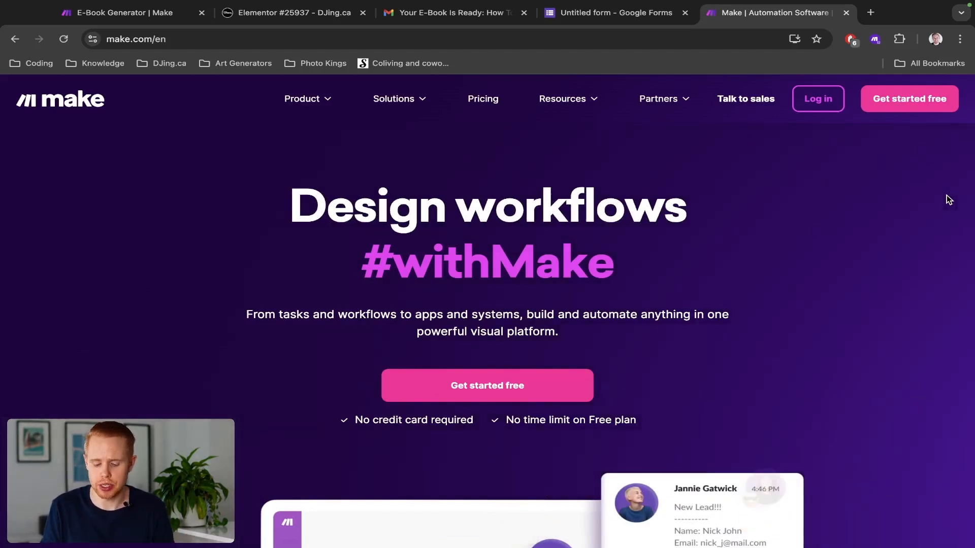
Step: Glance at the form's Email, Title and Description questions and the make.com homepage, then return to E-Book Generator
{"action": "key", "text": "ctrl+shift+Tab"}
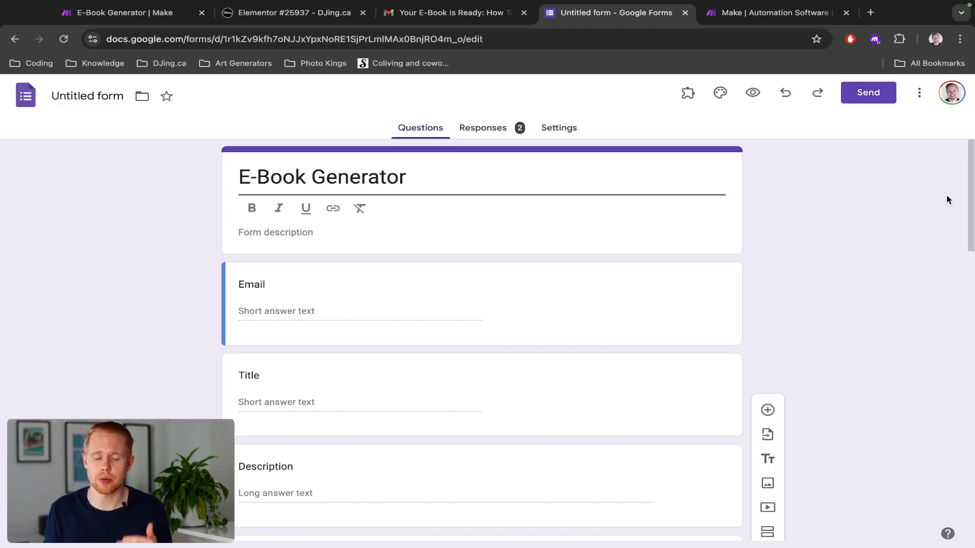
{"action": "key", "text": "ctrl+Tab"}
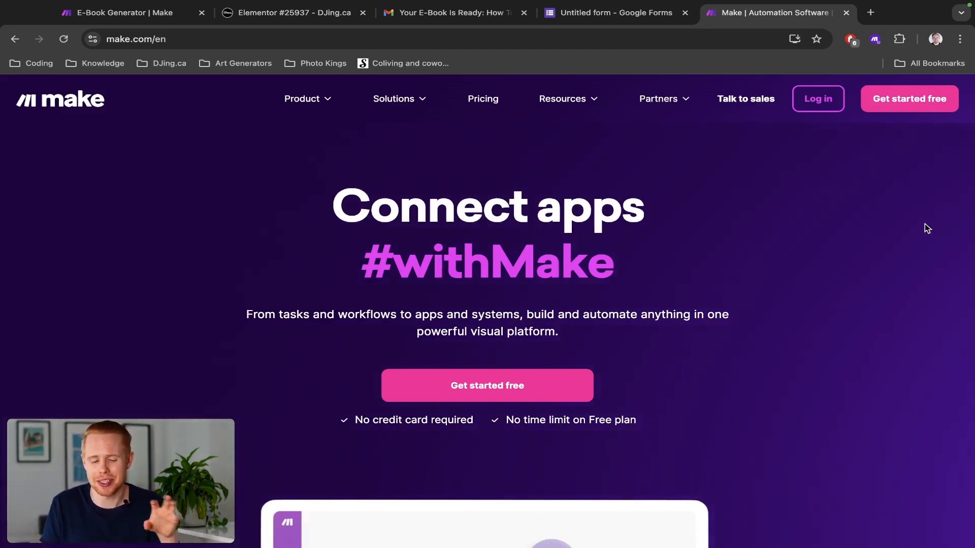
{"action": "scroll", "coordinate": [812, 257], "scroll_direction": "down", "scroll_amount": 7}
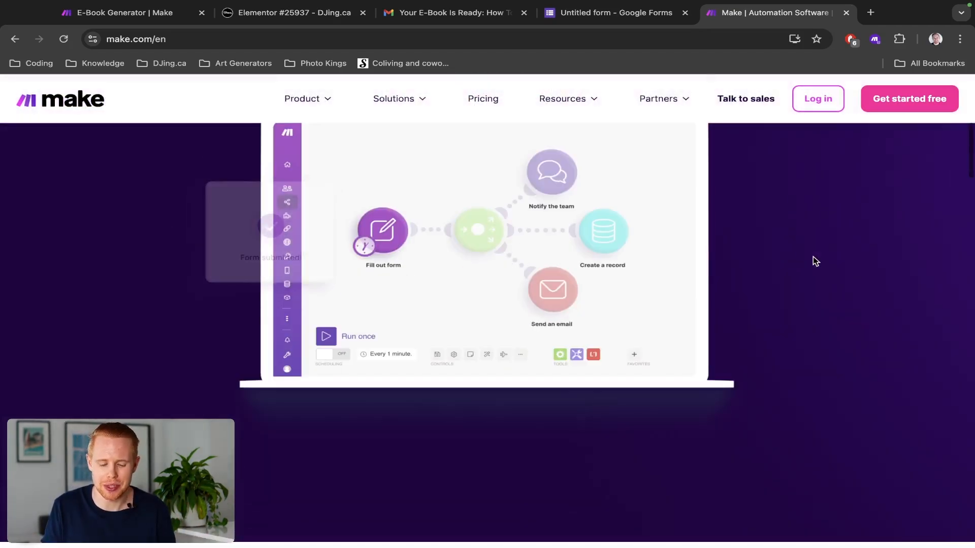
{"action": "key", "text": "ctrl+1"}
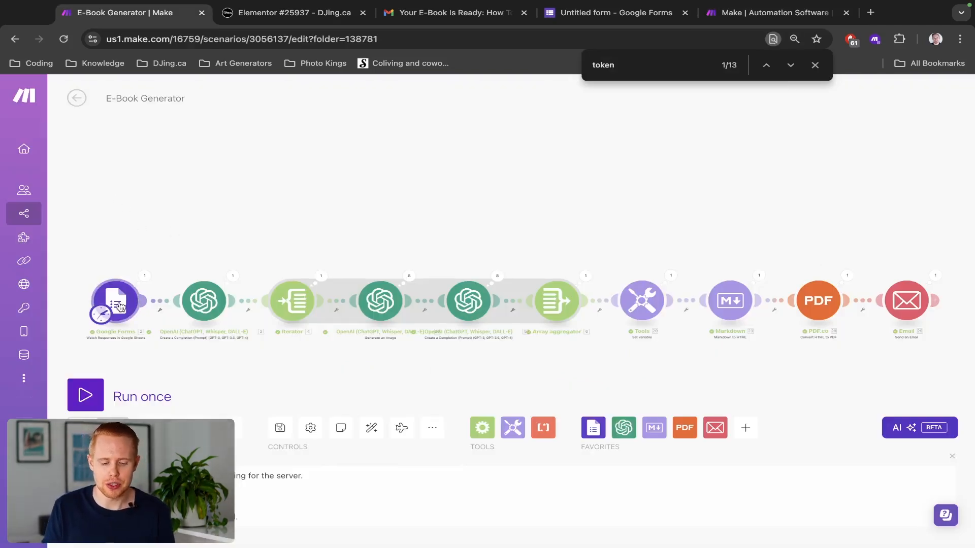
Step: Pan and zoom across the chain's Google Forms, Iterator, OpenAI, Array aggregator and Email modules
{"action": "scroll", "coordinate": [120, 305], "scroll_direction": "up", "scroll_amount": 1}
{"action": "scroll", "coordinate": [120, 305], "scroll_direction": "up", "scroll_amount": 1}
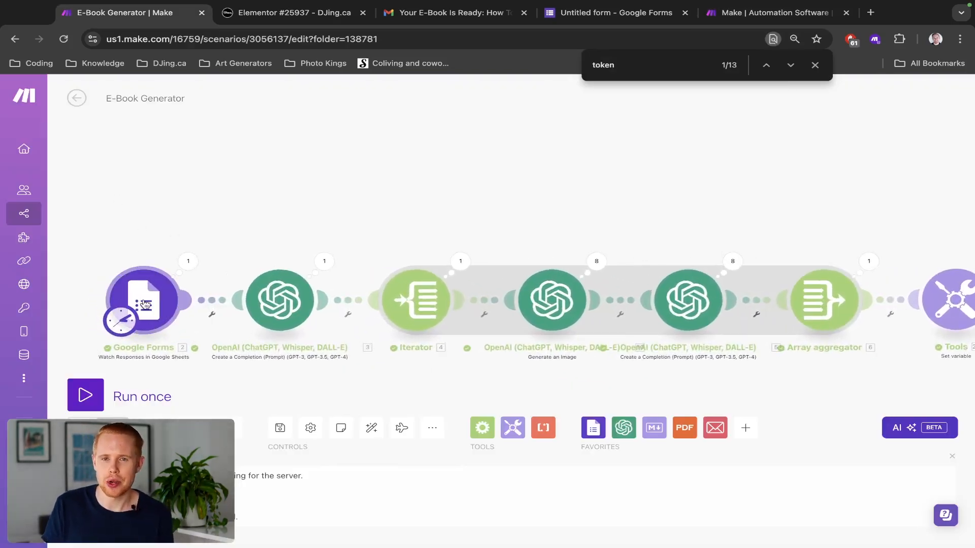
{"action": "scroll", "coordinate": [145, 304], "scroll_direction": "down", "scroll_amount": 1}
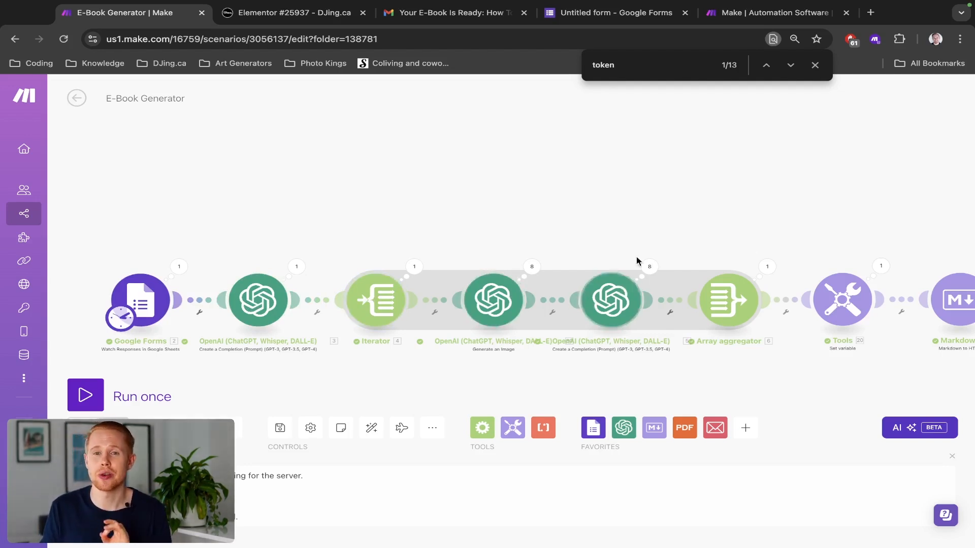
{"action": "scroll", "coordinate": [658, 212], "scroll_direction": "right", "scroll_amount": 10}
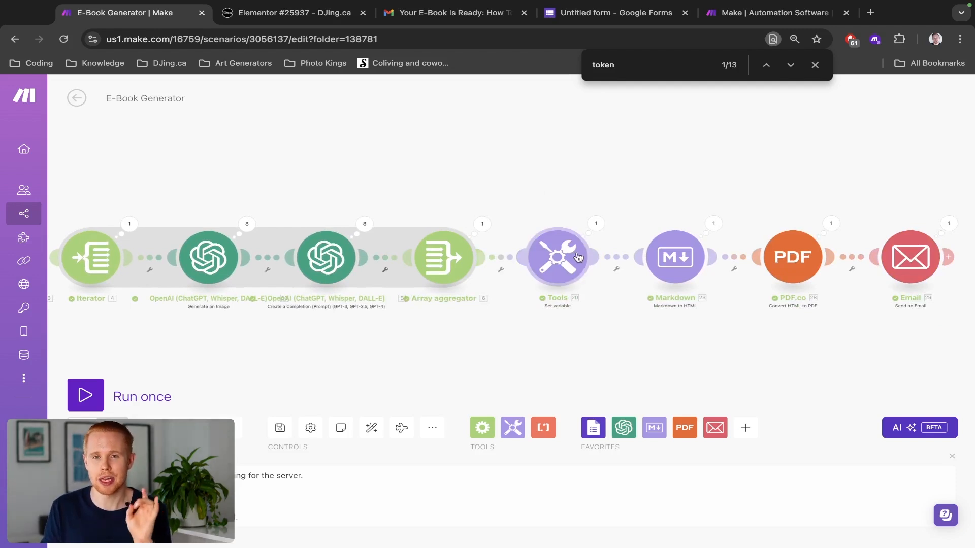
{"action": "left_click_drag", "start_coordinate": [637, 219], "coordinate": [318, 215]}
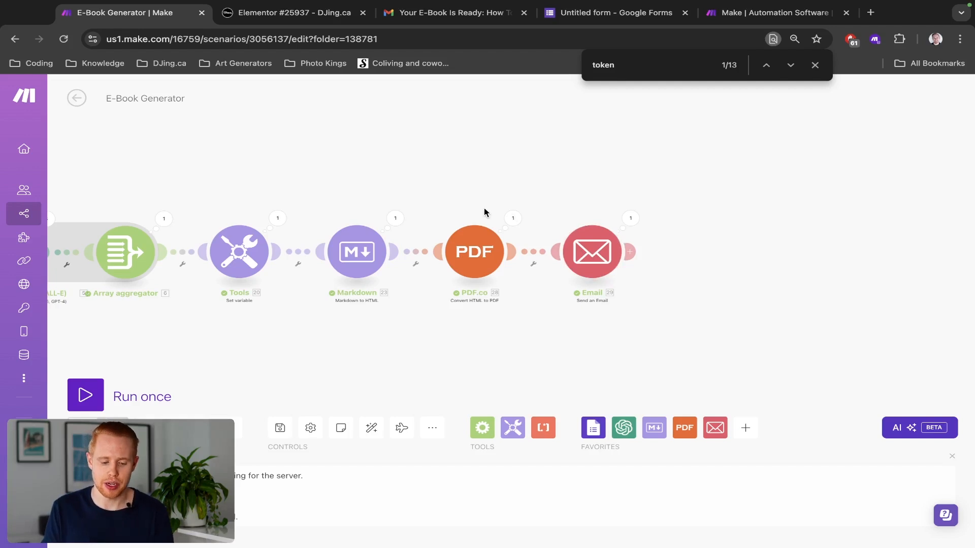
{"action": "left_click_drag", "start_coordinate": [483, 208], "coordinate": [817, 199]}
{"action": "scroll", "coordinate": [817, 199], "scroll_direction": "down", "scroll_amount": 4}
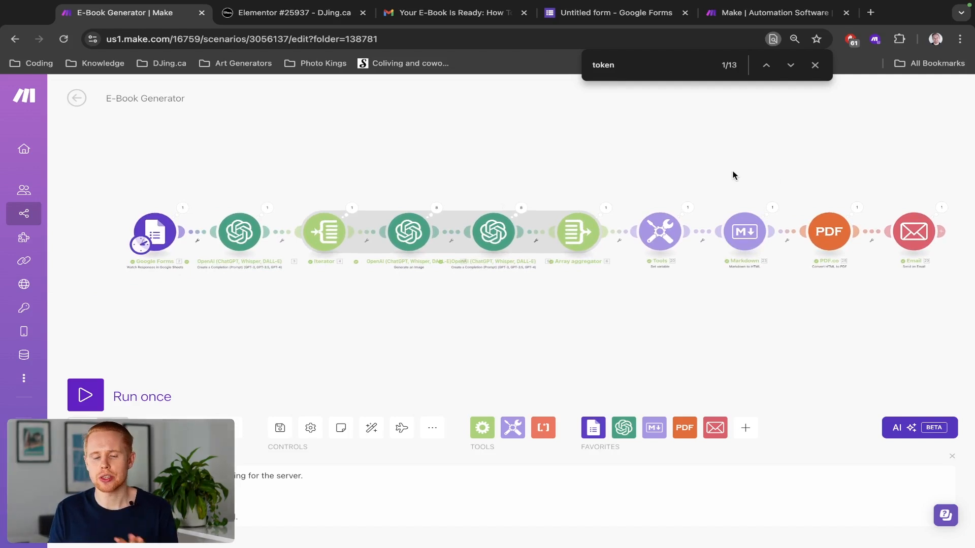
{"action": "key", "text": "Escape"}
{"action": "key", "text": "ctrl+shift+Tab"}
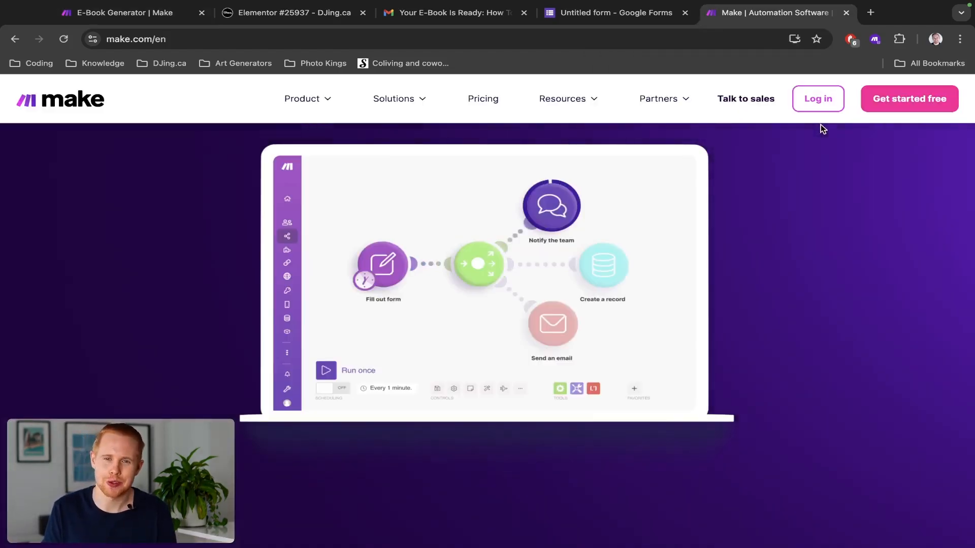
Step: Open the Make Scenarios list in a new tab from the sidebar and switch to it
{"action": "key", "text": "ctrl+Tab"}
{"action": "mouse_move", "coordinate": [44, 214]}
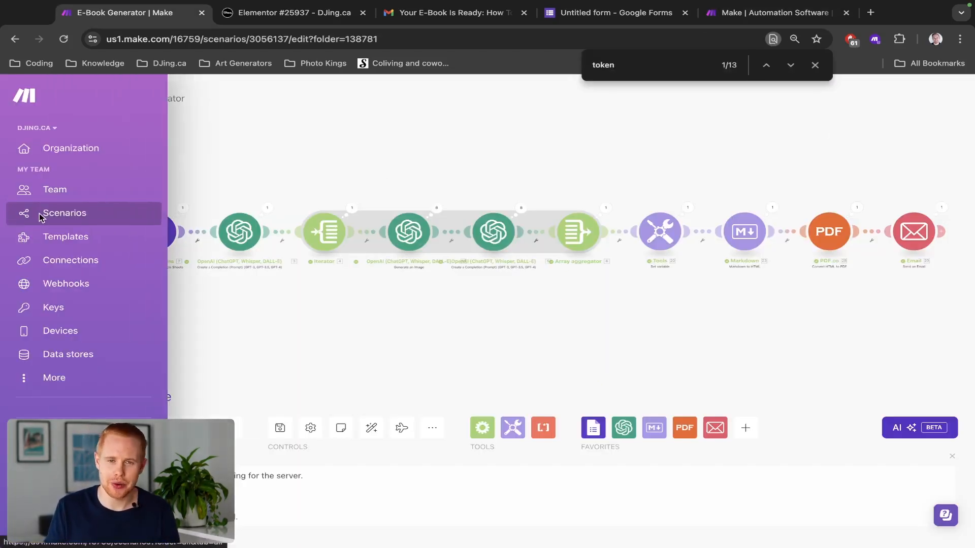
{"action": "middle_click", "coordinate": [53, 217]}
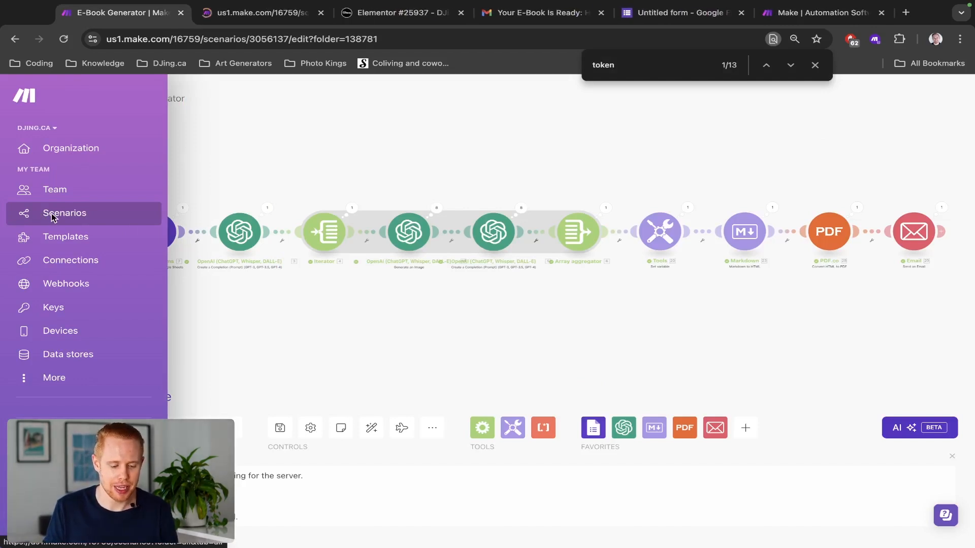
{"action": "key", "text": "ctrl+Tab"}
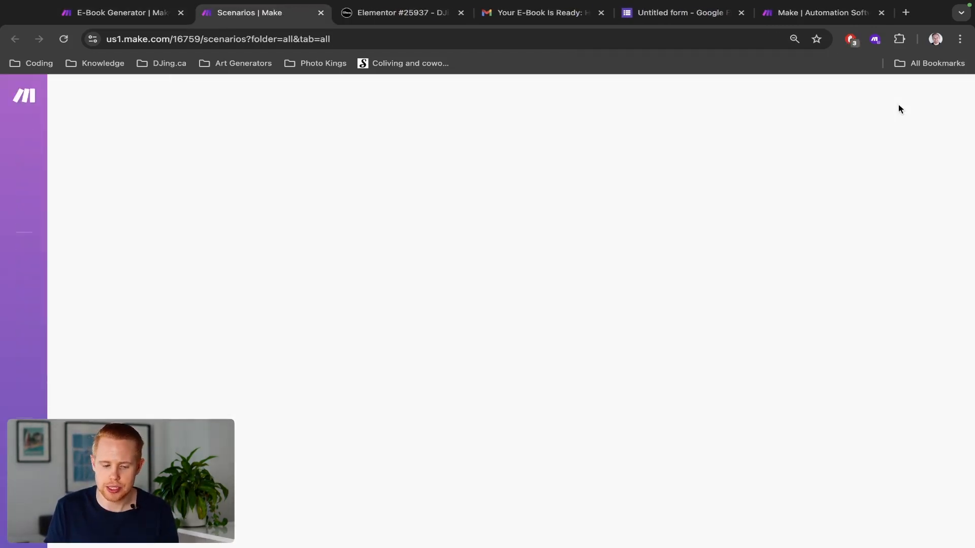
Step: Create a new blank scenario, briefly checking the website's e-book request form
{"action": "left_click", "coordinate": [897, 105]}
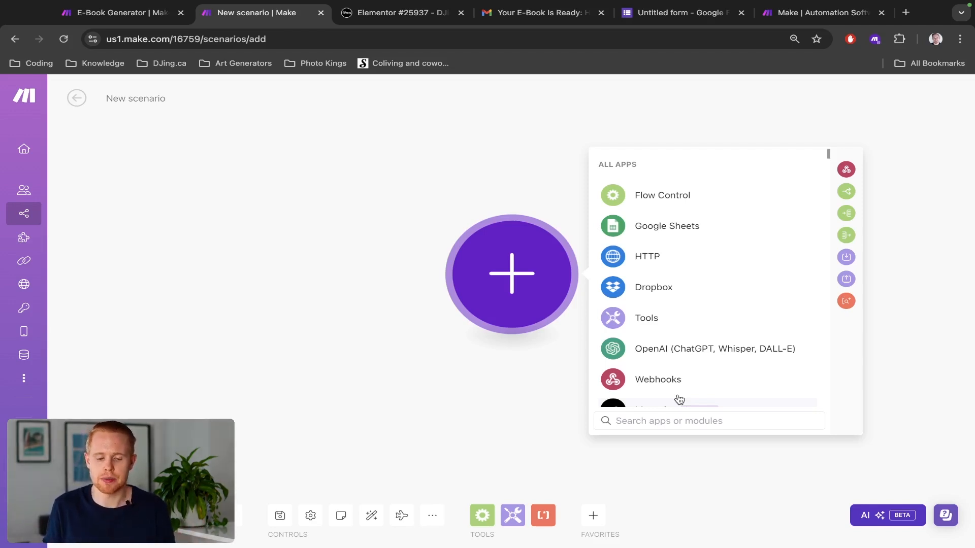
{"action": "key", "text": "ctrl+Tab"}
{"action": "scroll", "coordinate": [678, 396], "scroll_direction": "up", "scroll_amount": 2}
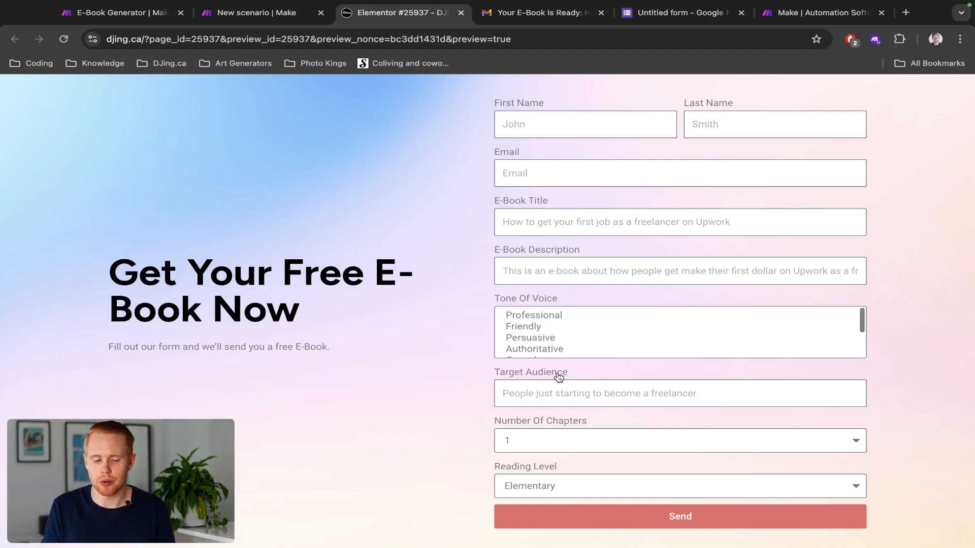
{"action": "key", "text": "ctrl+shift+Tab"}
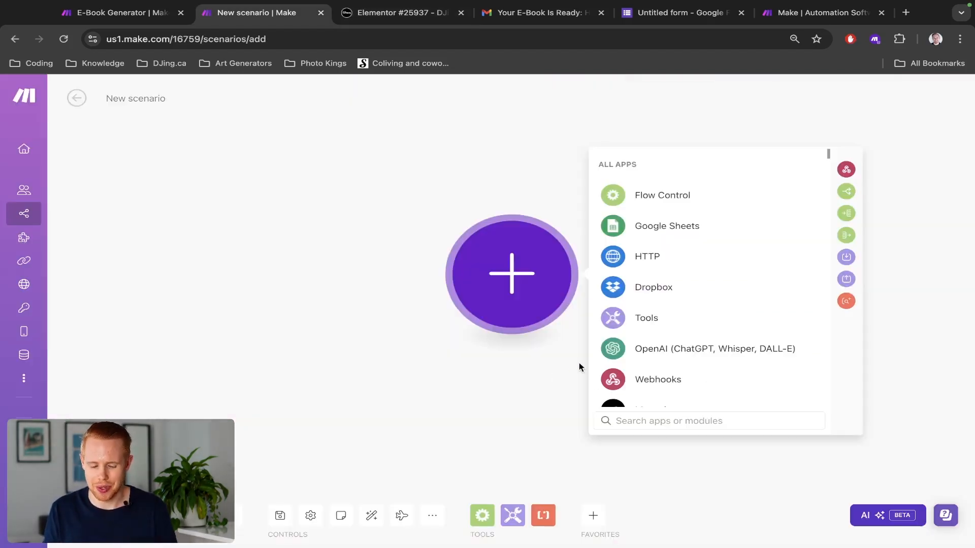
Step: Search 'form', choose Google Forms, and add Watch Responses as the scenario's trigger
{"action": "type", "text": "form"}
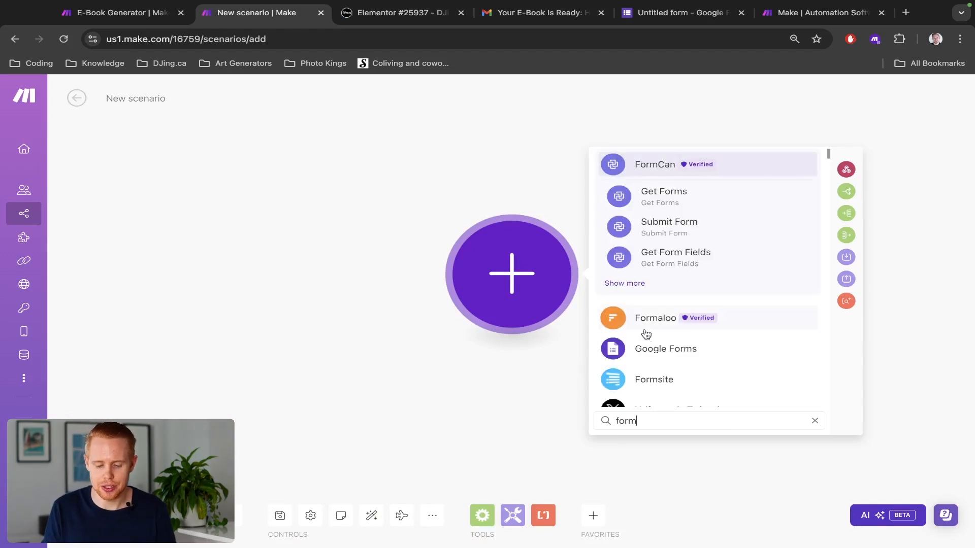
{"action": "left_click", "coordinate": [648, 347]}
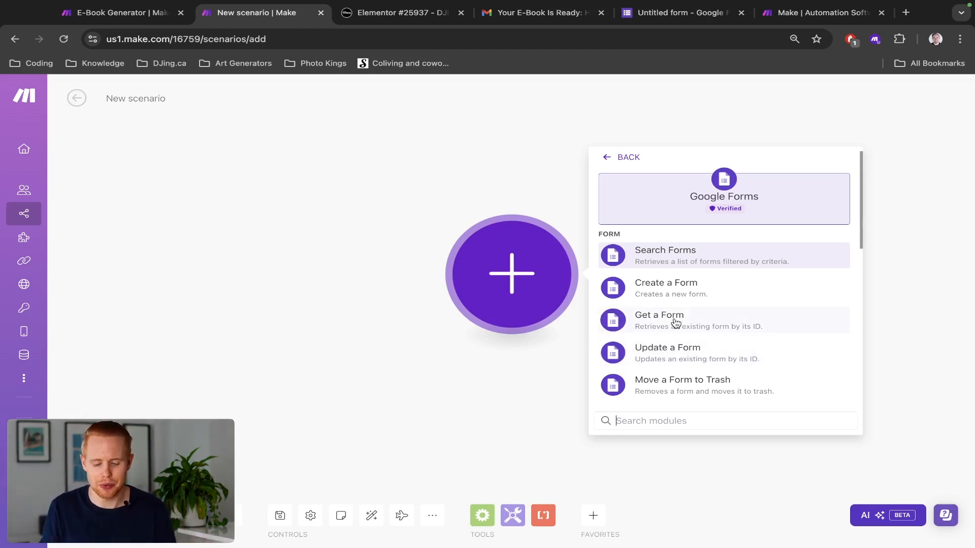
{"action": "scroll", "coordinate": [675, 322], "scroll_direction": "down", "scroll_amount": 10}
{"action": "scroll", "coordinate": [675, 323], "scroll_direction": "up", "scroll_amount": 5}
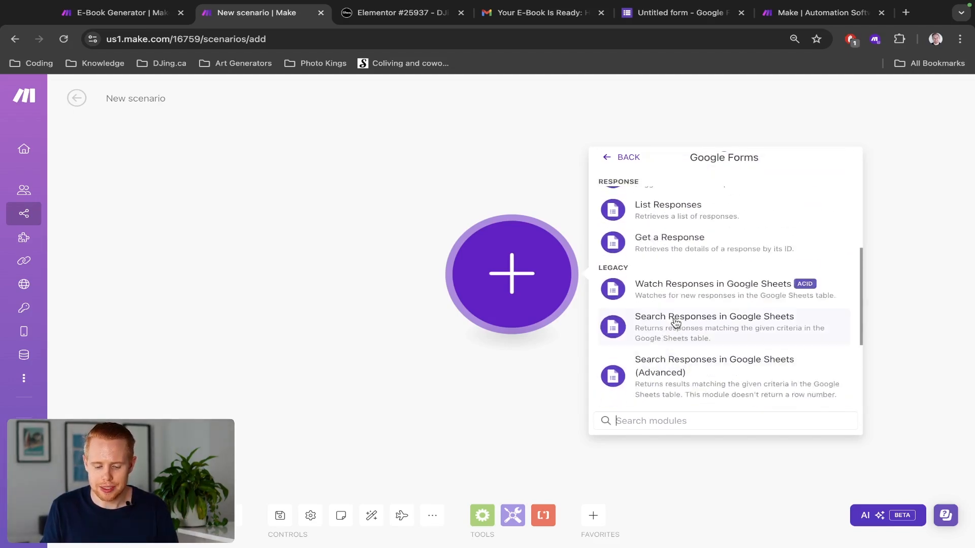
{"action": "scroll", "coordinate": [689, 264], "scroll_direction": "up", "scroll_amount": 8}
{"action": "scroll", "coordinate": [690, 267], "scroll_direction": "down", "scroll_amount": 3}
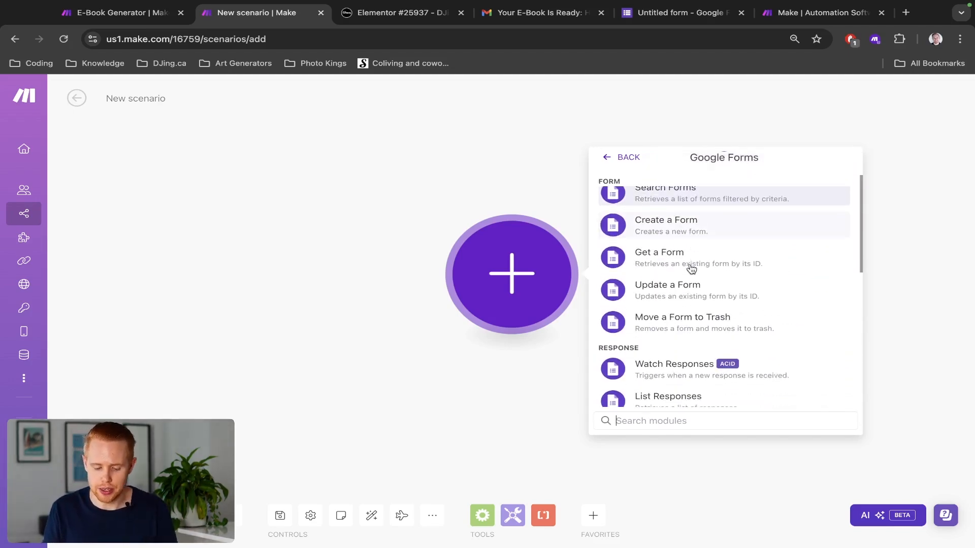
{"action": "scroll", "coordinate": [690, 268], "scroll_direction": "down", "scroll_amount": 3}
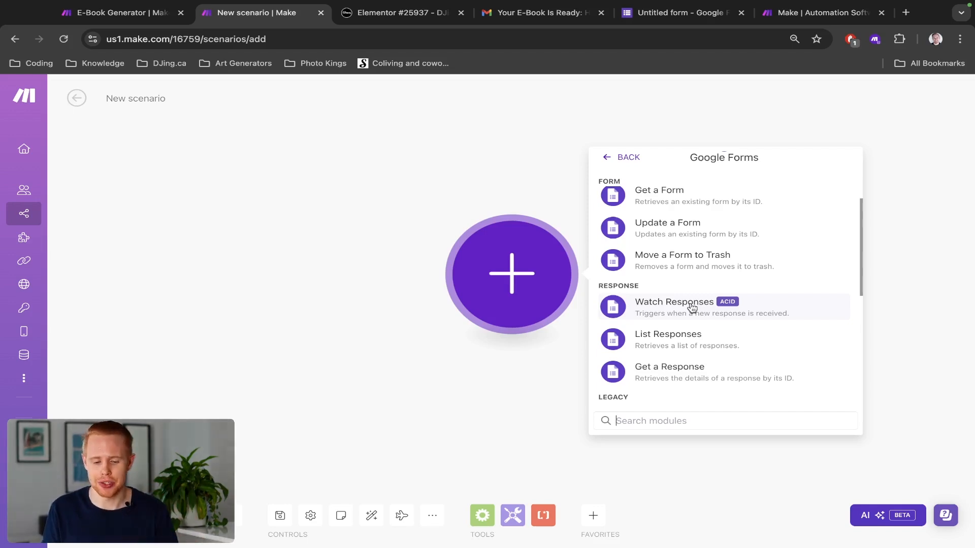
{"action": "key", "text": "ctrl+Tab"}
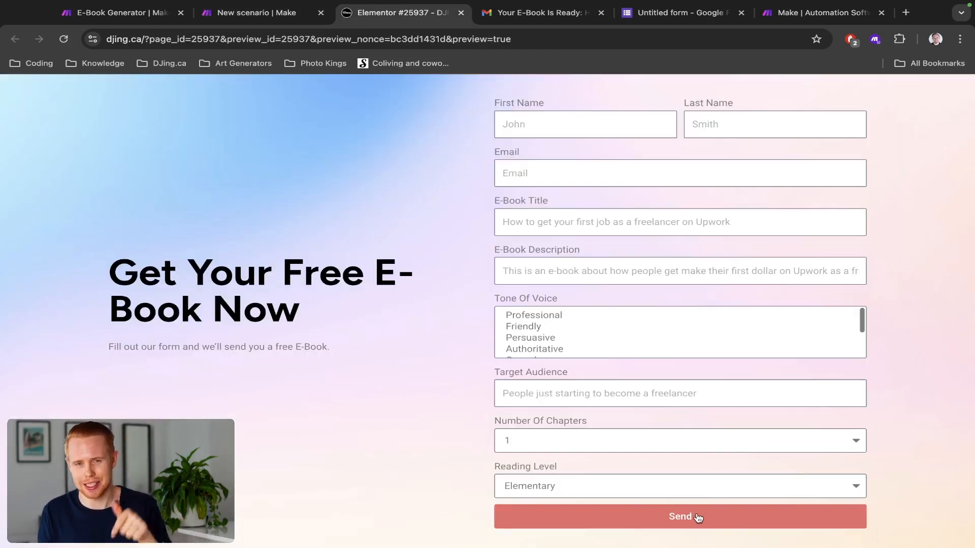
{"action": "key", "text": "ctrl+shift+Tab"}
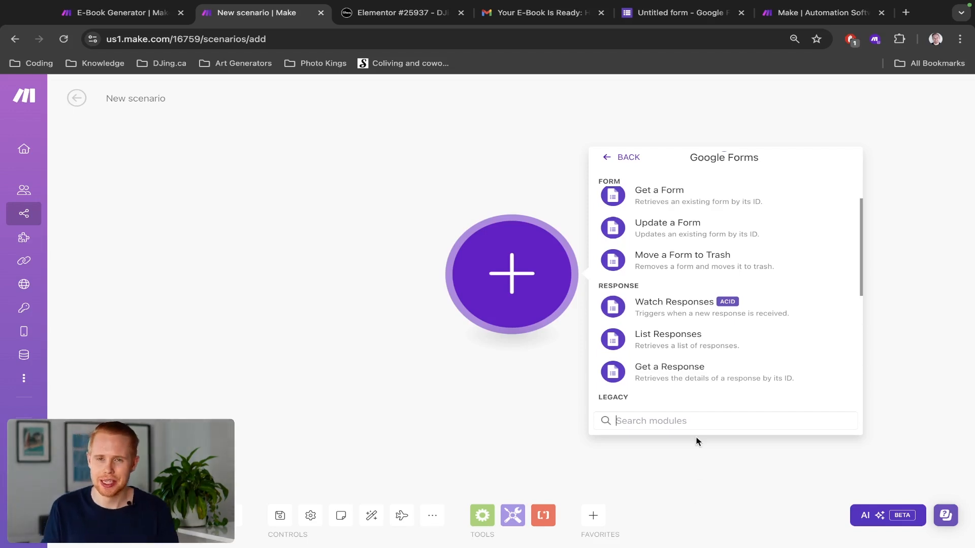
{"action": "left_click", "coordinate": [695, 313]}
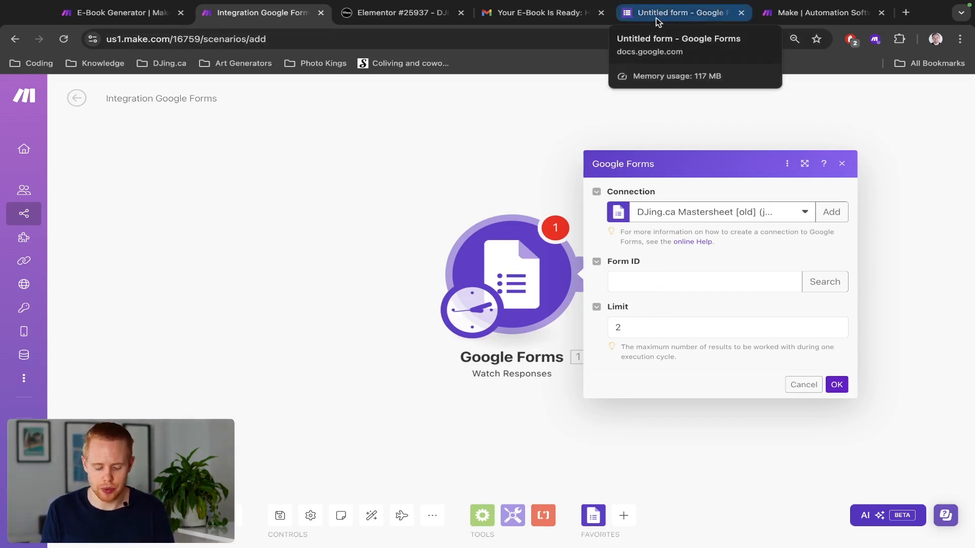
Step: Drag the E-Book Generator form's browser tab into the third tab position beside Make
{"action": "left_click_drag", "start_coordinate": [656, 17], "coordinate": [414, 26]}
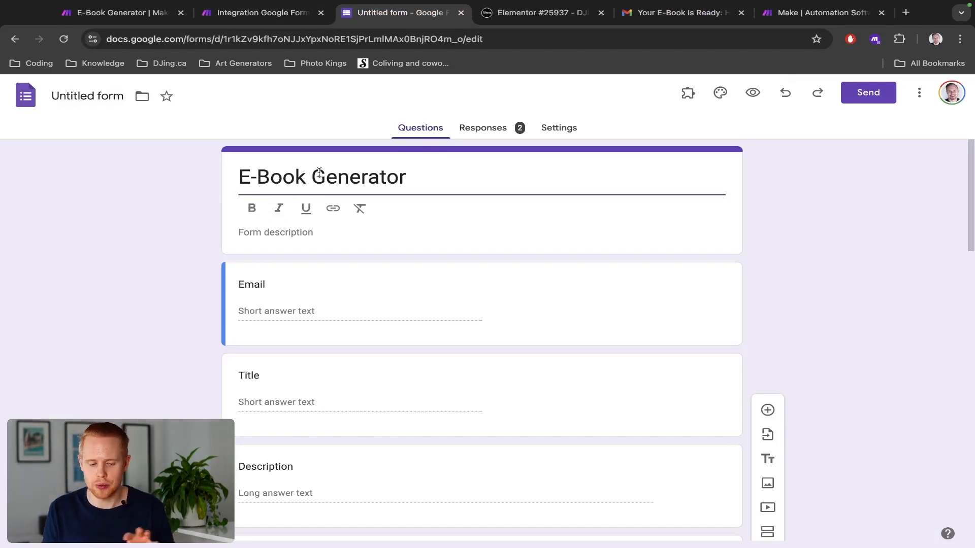
{"action": "key", "text": "ctrl+t"}
{"action": "type", "text": "forms.google.com"}
{"action": "key", "text": "Return"}
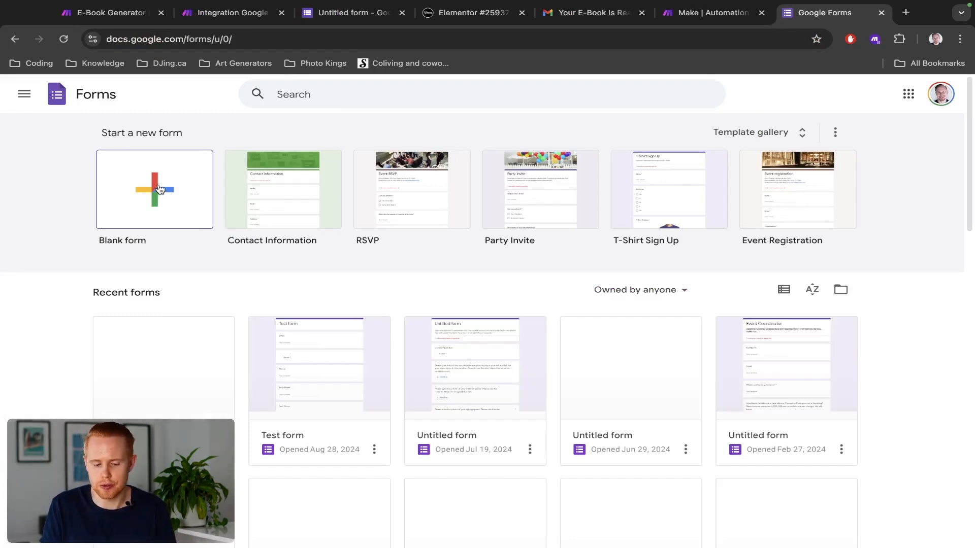
{"action": "key", "text": "ctrl+w"}
{"action": "scroll", "coordinate": [355, 280], "scroll_direction": "down", "scroll_amount": 1}
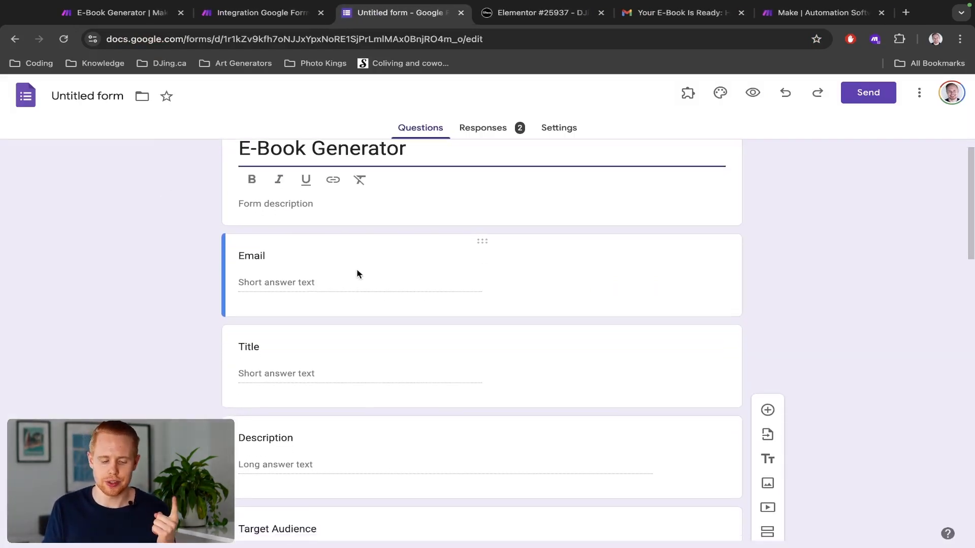
{"action": "scroll", "coordinate": [357, 272], "scroll_direction": "down", "scroll_amount": 2}
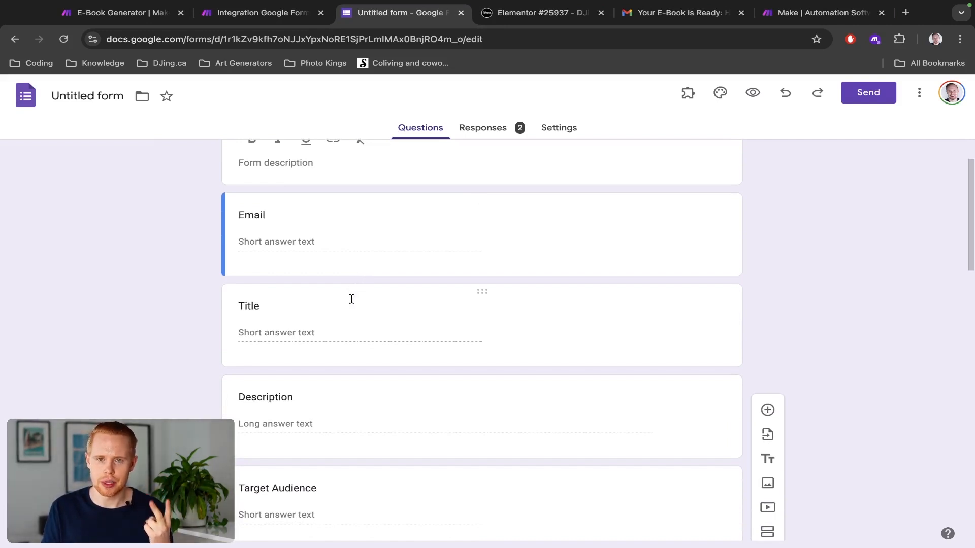
Step: Insert 'First Name' and 'Last Name' short-answer questions right below the Email question
{"action": "left_click", "coordinate": [604, 264]}
{"action": "left_click", "coordinate": [773, 213]}
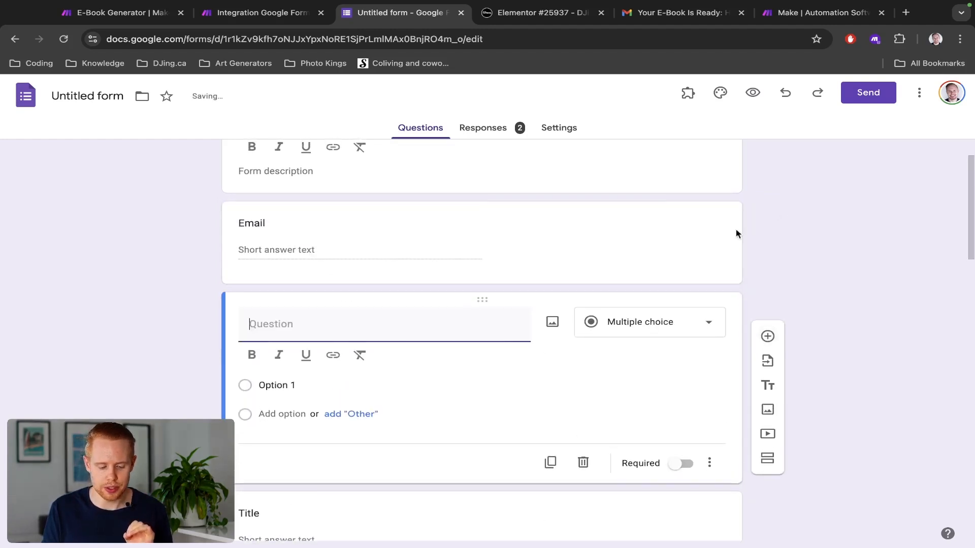
{"action": "type", "text": "First Name"}
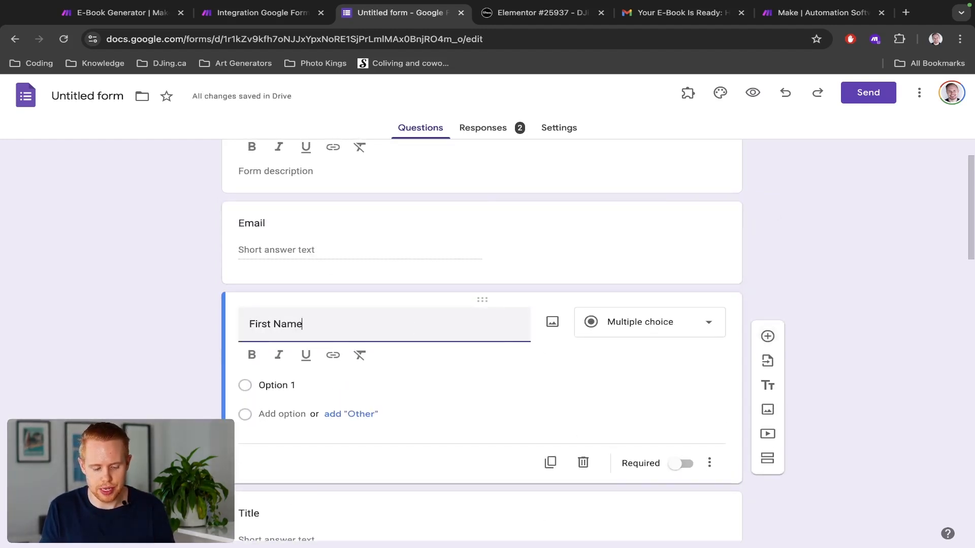
{"action": "left_click", "coordinate": [767, 336]}
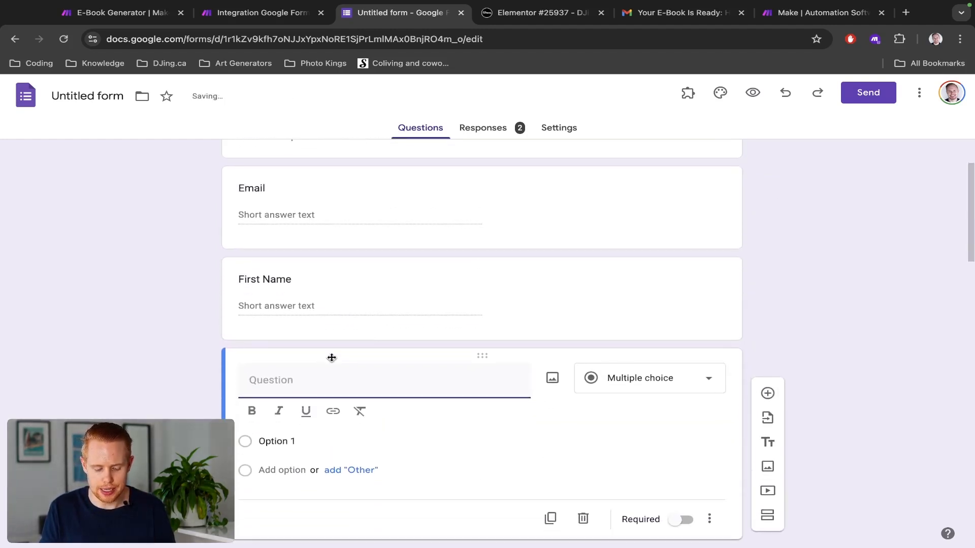
{"action": "type", "text": "Last Name"}
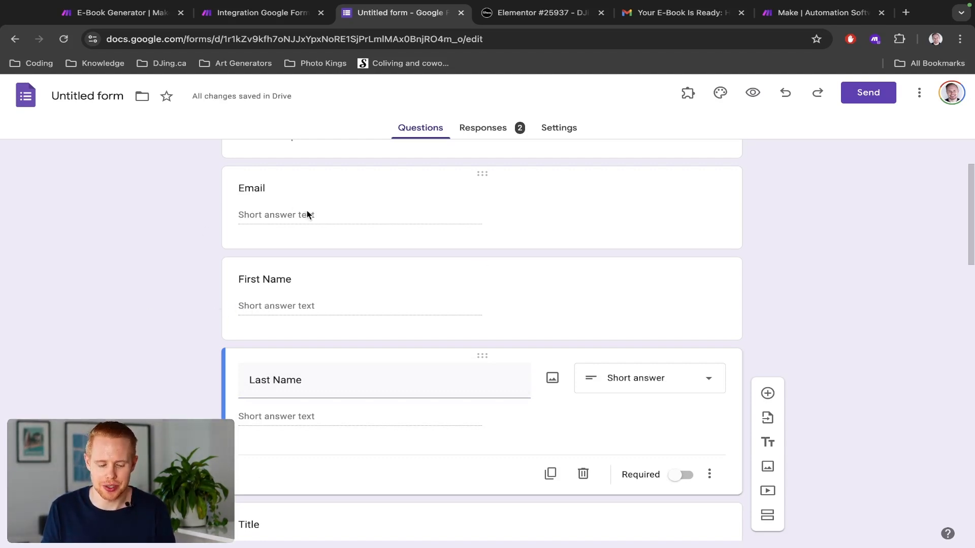
{"action": "scroll", "coordinate": [289, 292], "scroll_direction": "down", "scroll_amount": 2}
{"action": "scroll", "coordinate": [288, 293], "scroll_direction": "down", "scroll_amount": 2}
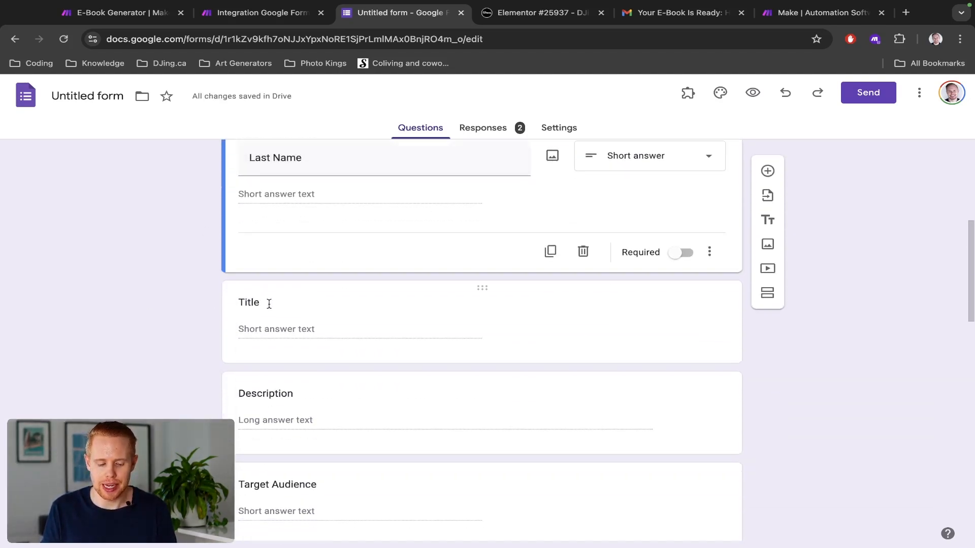
{"action": "scroll", "coordinate": [269, 304], "scroll_direction": "down", "scroll_amount": 2}
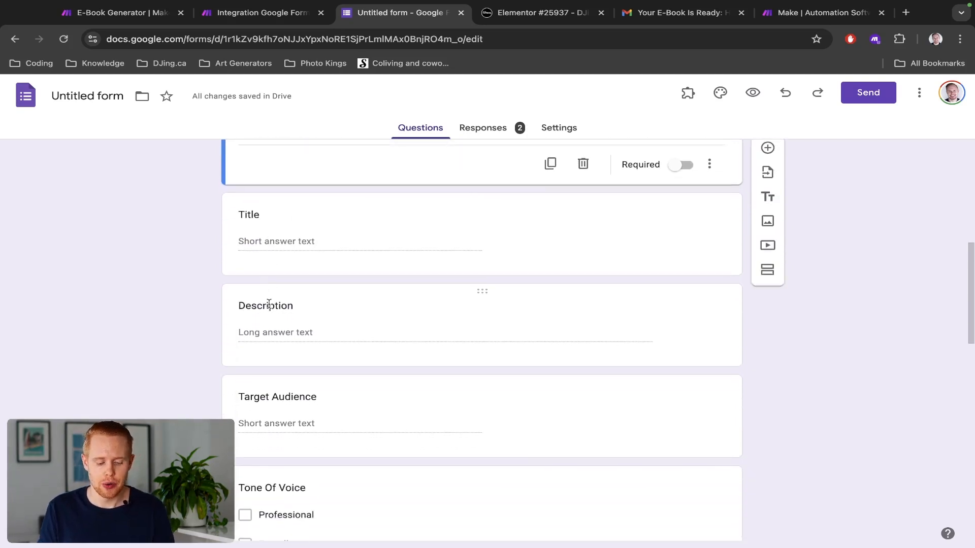
{"action": "scroll", "coordinate": [269, 310], "scroll_direction": "down", "scroll_amount": 4}
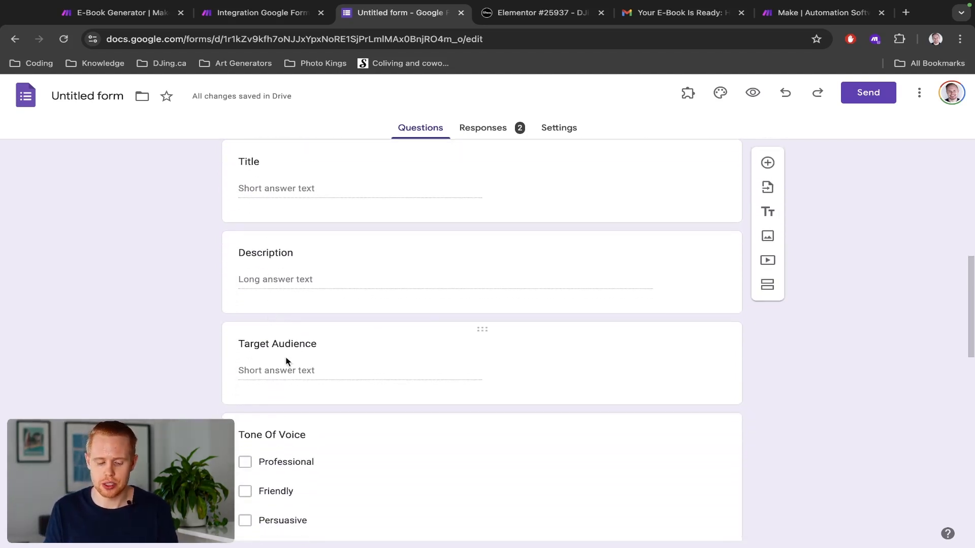
{"action": "scroll", "coordinate": [300, 311], "scroll_direction": "down", "scroll_amount": 2}
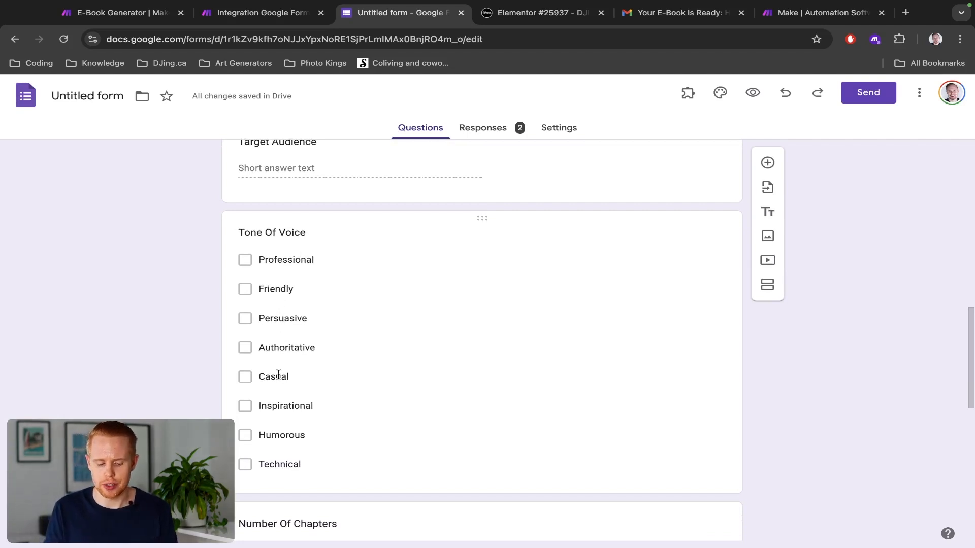
{"action": "scroll", "coordinate": [278, 374], "scroll_direction": "down", "scroll_amount": 1}
{"action": "scroll", "coordinate": [295, 416], "scroll_direction": "down", "scroll_amount": 3}
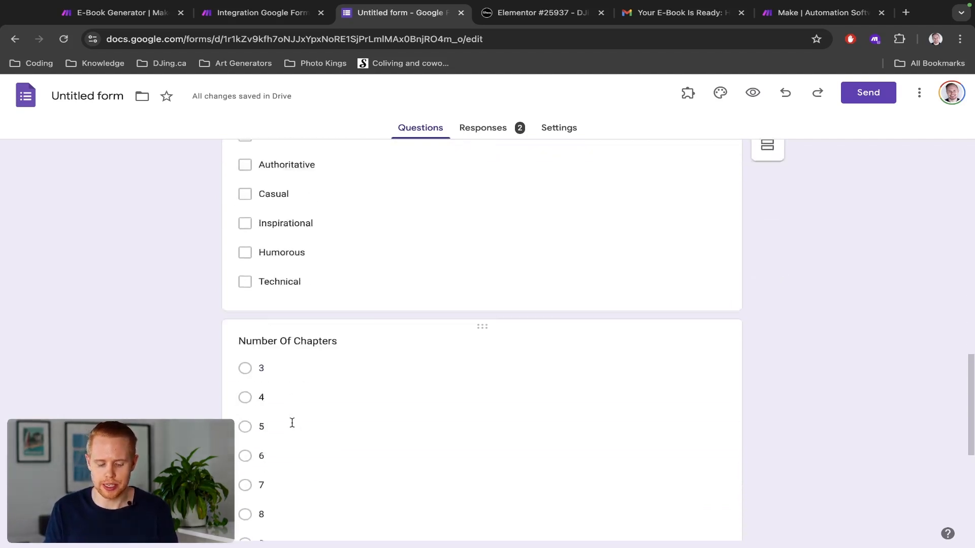
{"action": "scroll", "coordinate": [292, 423], "scroll_direction": "down", "scroll_amount": 2}
{"action": "scroll", "coordinate": [293, 426], "scroll_direction": "up", "scroll_amount": 1}
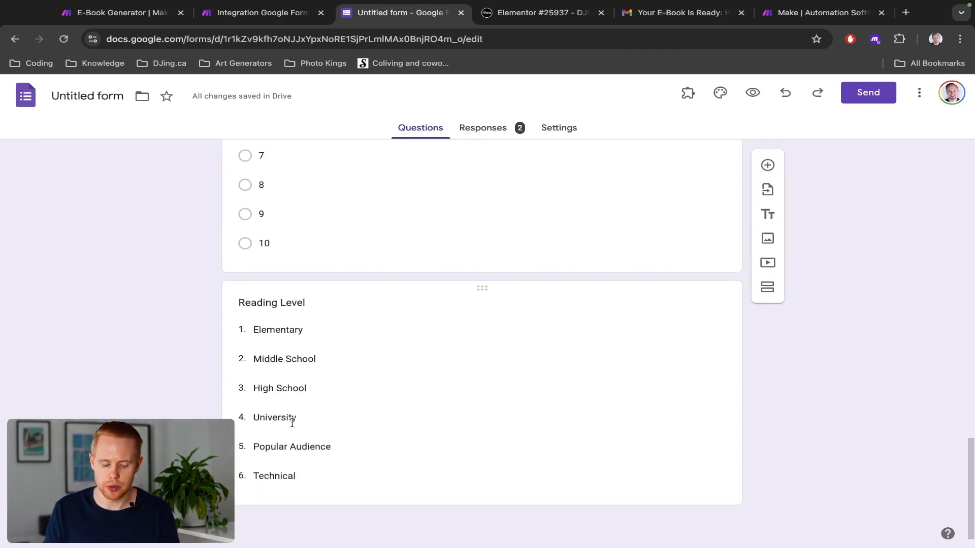
{"action": "scroll", "coordinate": [292, 423], "scroll_direction": "up", "scroll_amount": 8}
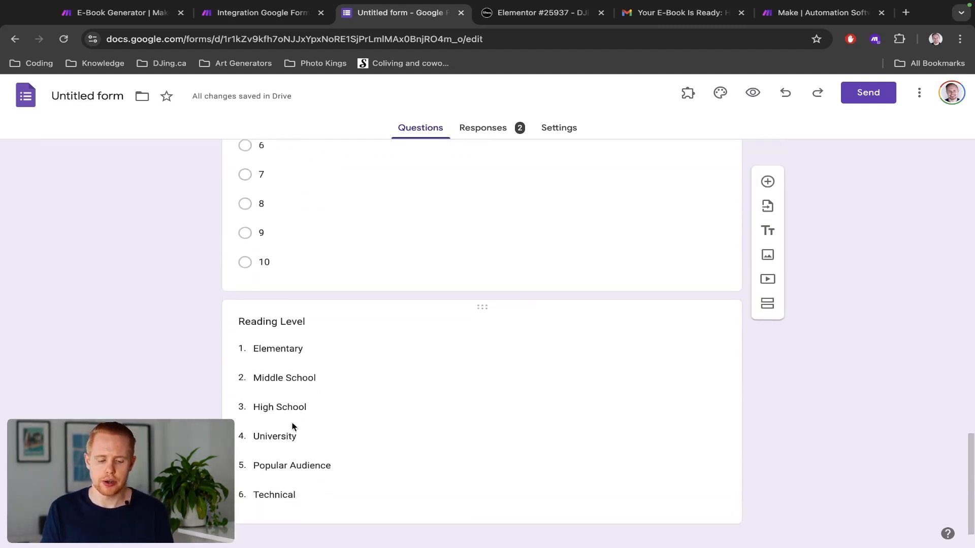
{"action": "scroll", "coordinate": [292, 423], "scroll_direction": "up", "scroll_amount": 8}
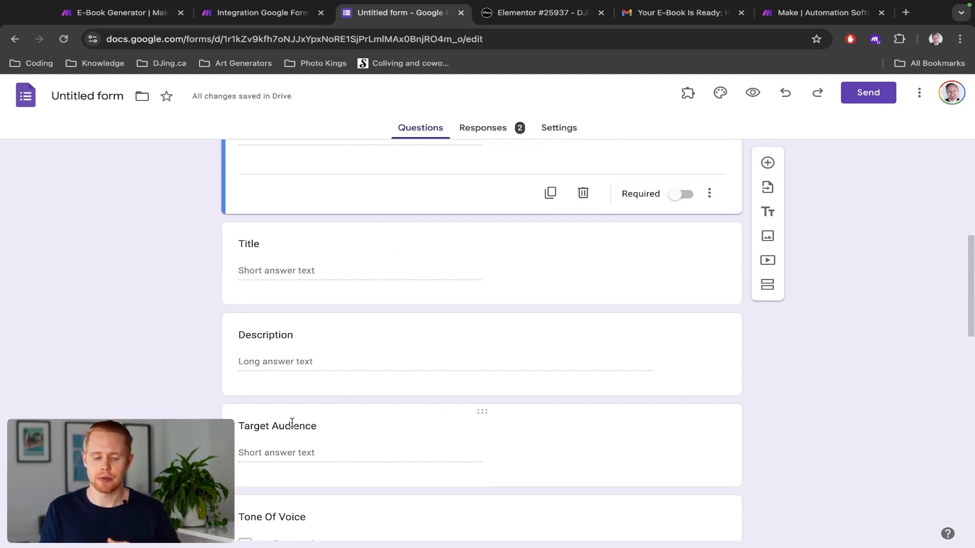
{"action": "scroll", "coordinate": [292, 423], "scroll_direction": "up", "scroll_amount": 4}
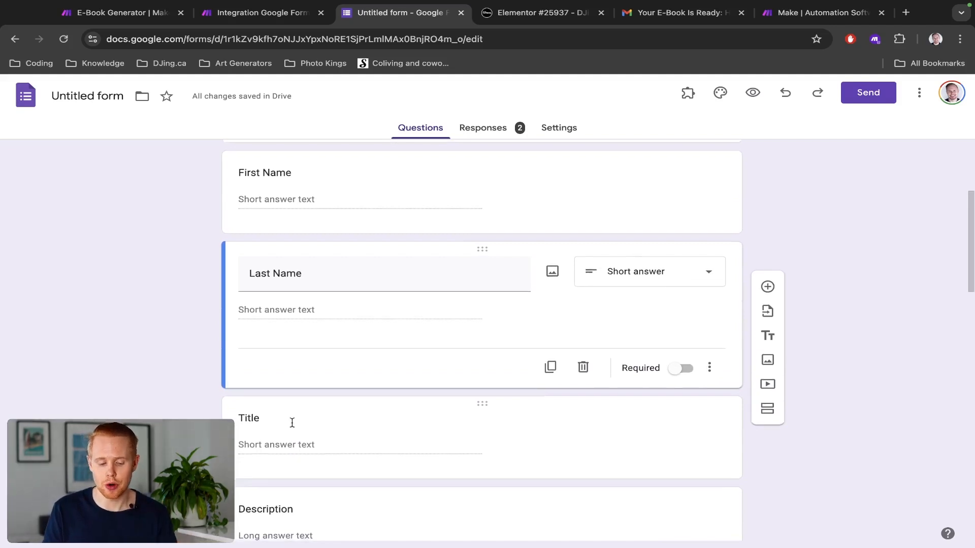
{"action": "scroll", "coordinate": [291, 423], "scroll_direction": "down", "scroll_amount": 6}
{"action": "scroll", "coordinate": [292, 425], "scroll_direction": "down", "scroll_amount": 5}
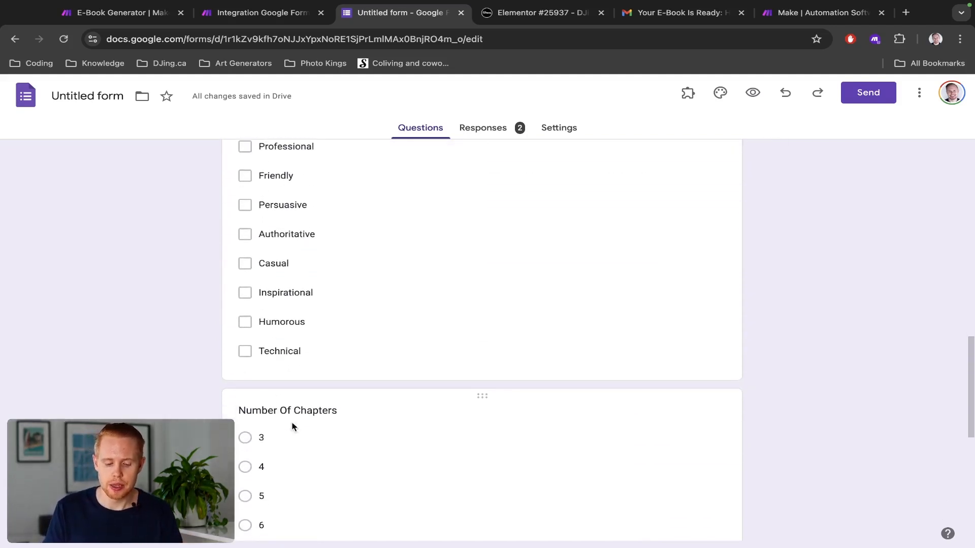
{"action": "scroll", "coordinate": [302, 343], "scroll_direction": "up", "scroll_amount": 2}
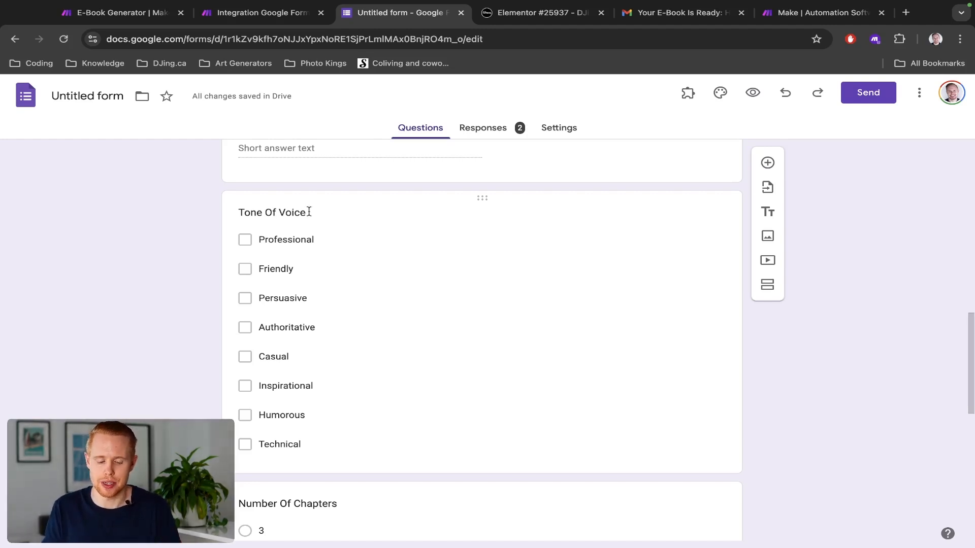
{"action": "scroll", "coordinate": [309, 212], "scroll_direction": "down", "scroll_amount": 9}
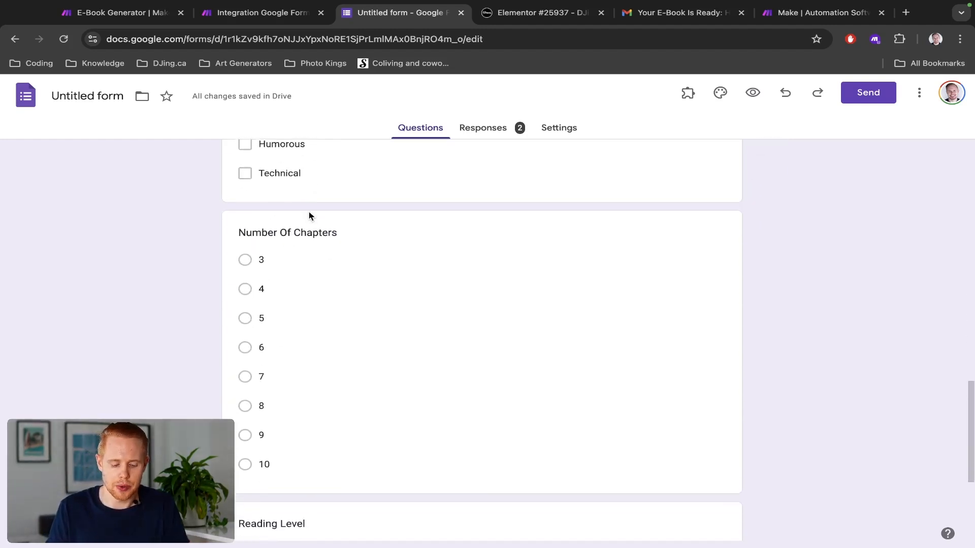
{"action": "scroll", "coordinate": [309, 212], "scroll_direction": "up", "scroll_amount": 15}
Step: Copy the form ID from the form editor's web address and return to Make
{"action": "key", "text": "ctrl+shift+Tab"}
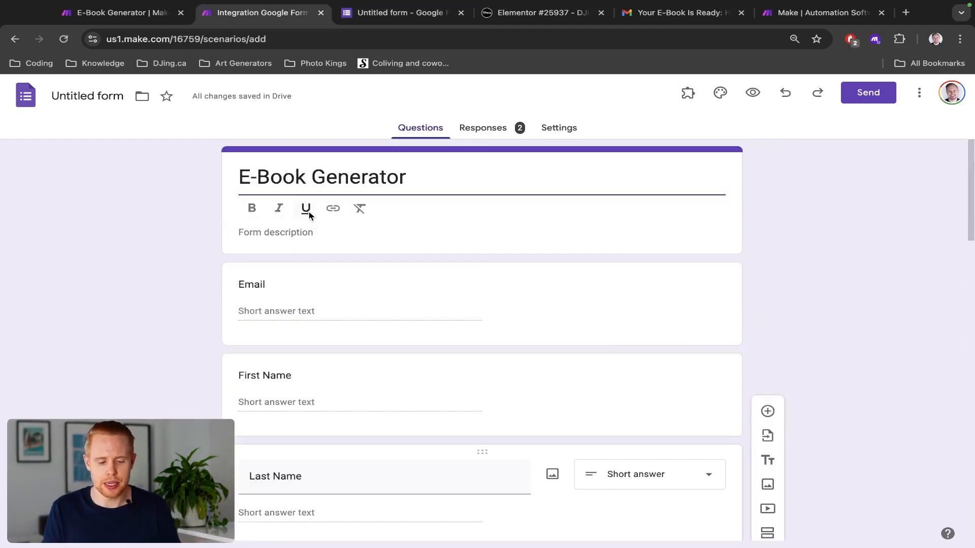
{"action": "key", "text": "ctrl+Tab"}
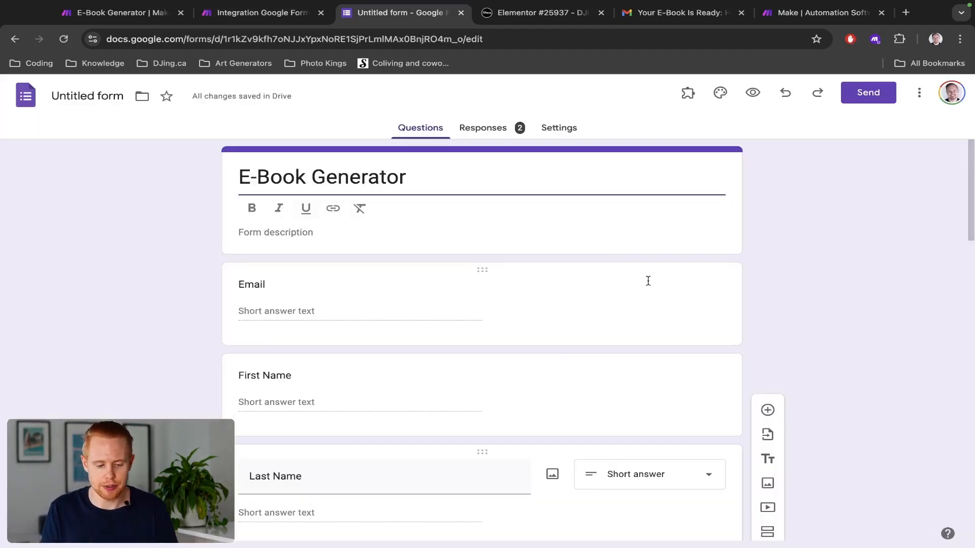
{"action": "key", "text": "ctrl+l"}
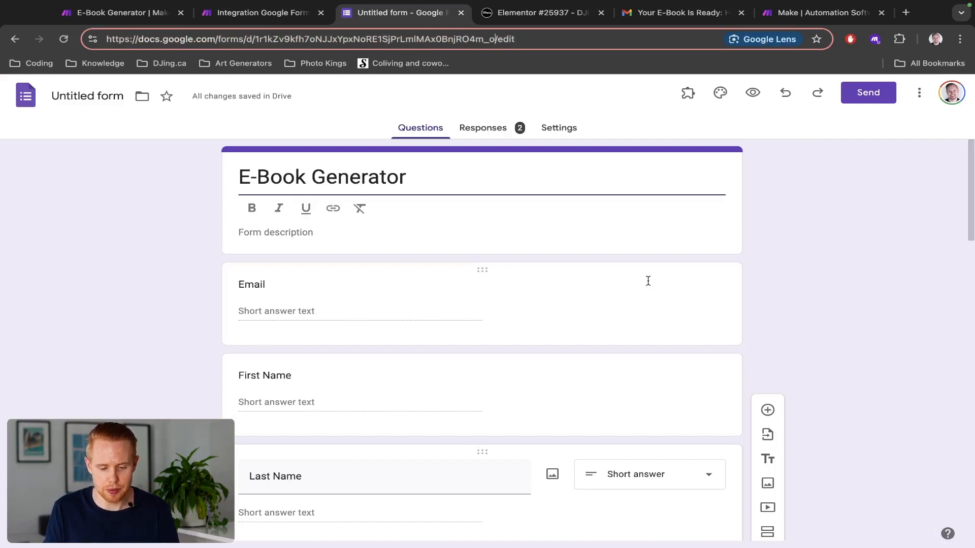
{"action": "key", "text": "ctrl+shift+Left"}
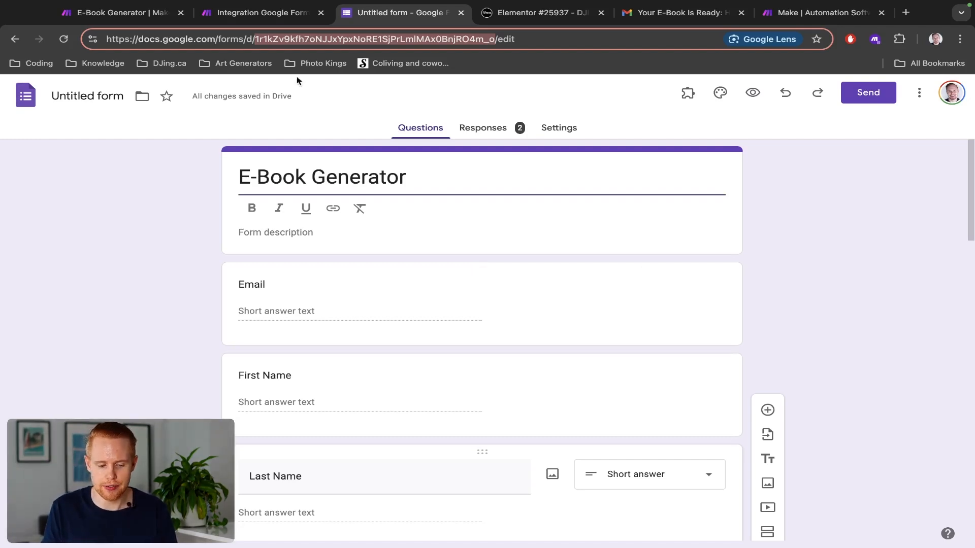
{"action": "key", "text": "ctrl+shift+Tab"}
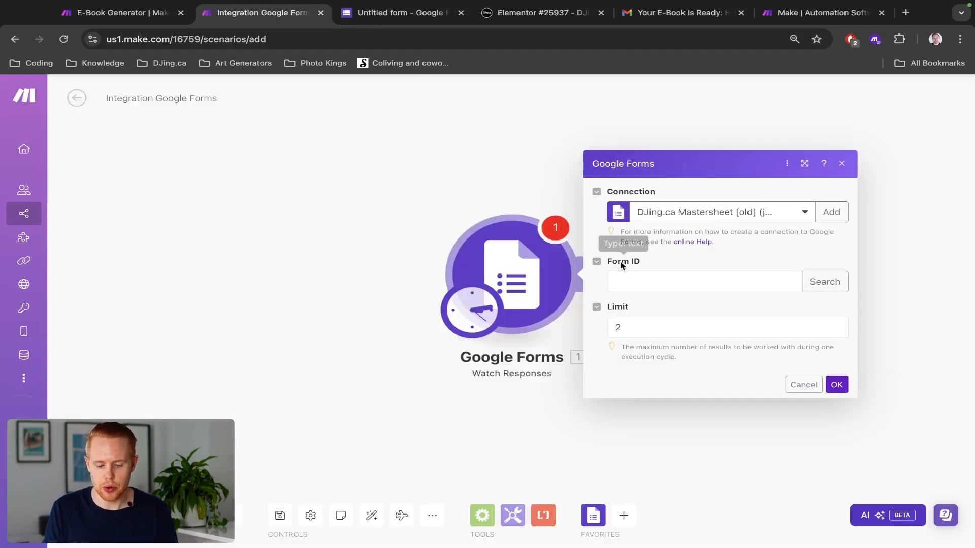
Step: Paste the copied form ID into the Watch Responses trigger, set Limit to 1, and confirm
{"action": "left_click", "coordinate": [637, 281]}
{"action": "key", "text": "ctrl+v"}
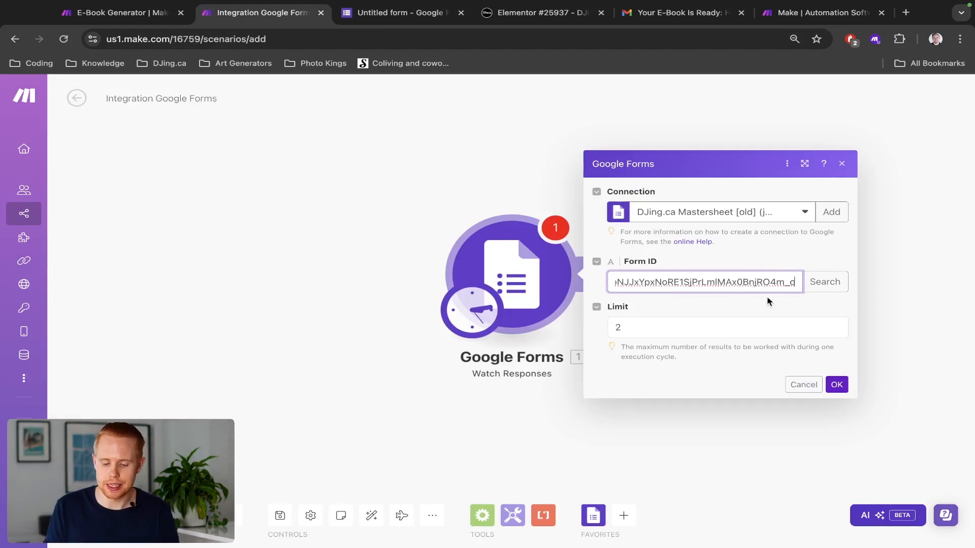
{"action": "left_click", "coordinate": [767, 308]}
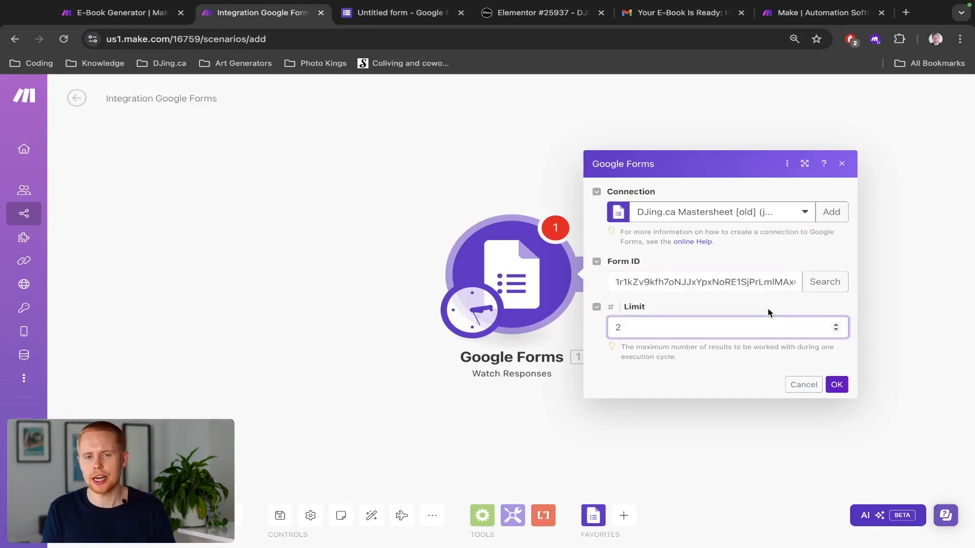
{"action": "double_click", "coordinate": [777, 328]}
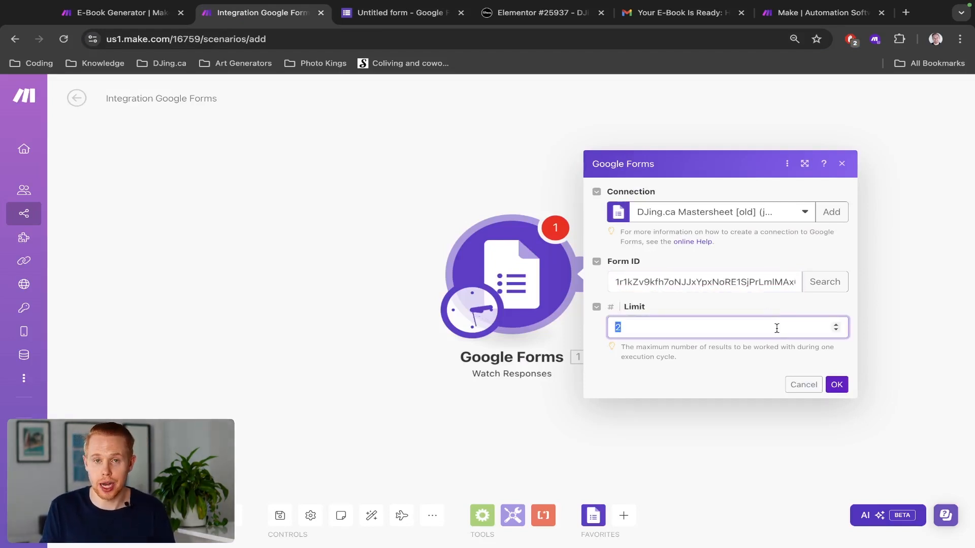
{"action": "type", "text": "16"}
{"action": "key", "text": "BackSpace"}
{"action": "key", "text": "BackSpace"}
{"action": "type", "text": "1"}
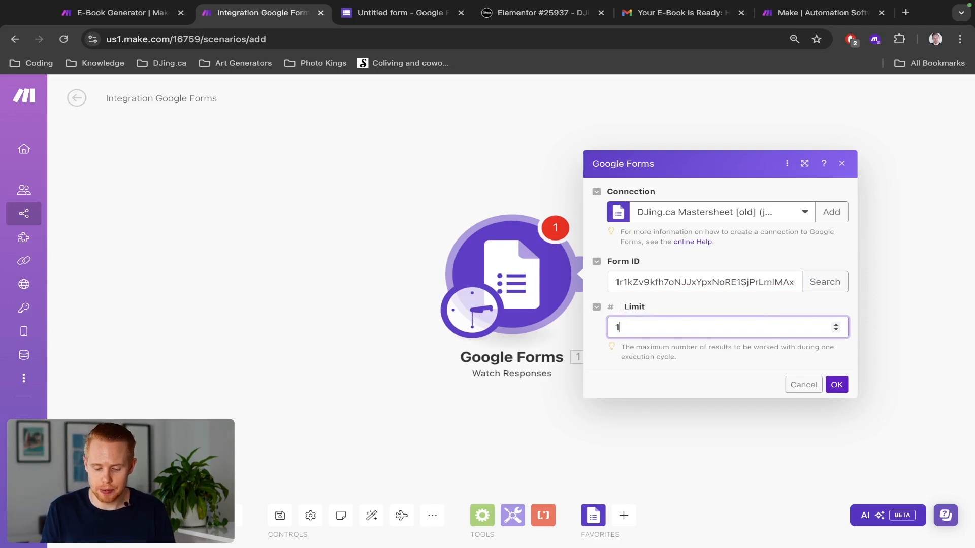
{"action": "left_click", "coordinate": [776, 374]}
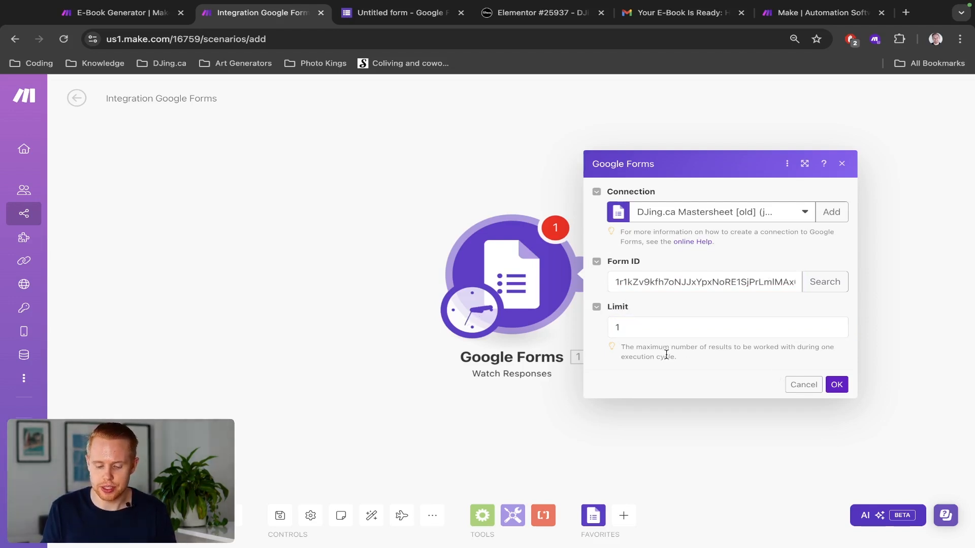
{"action": "left_click", "coordinate": [836, 385]}
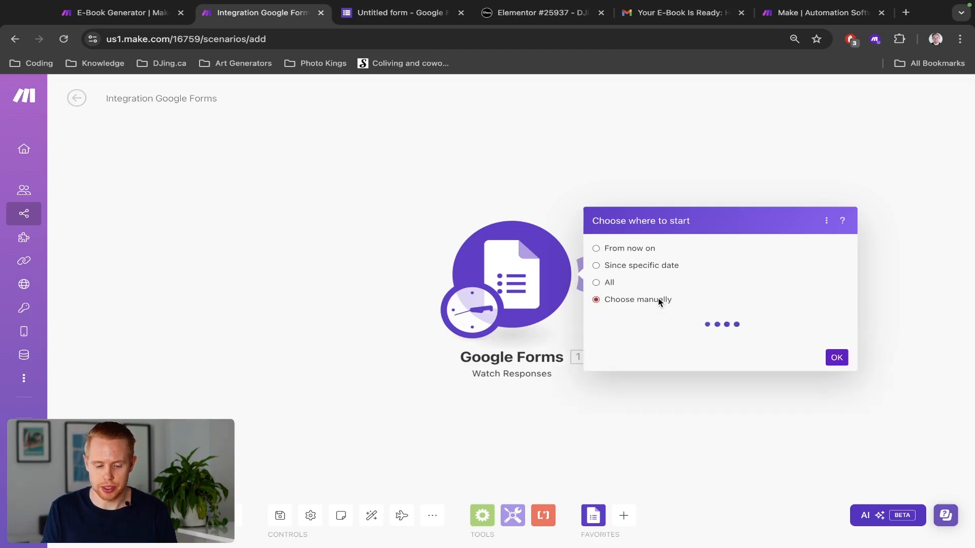
Step: Bring up the Google Form's shareable link in its Send dialog
{"action": "key", "text": "ctrl+Tab"}
{"action": "scroll", "coordinate": [543, 260], "scroll_direction": "down", "scroll_amount": 3}
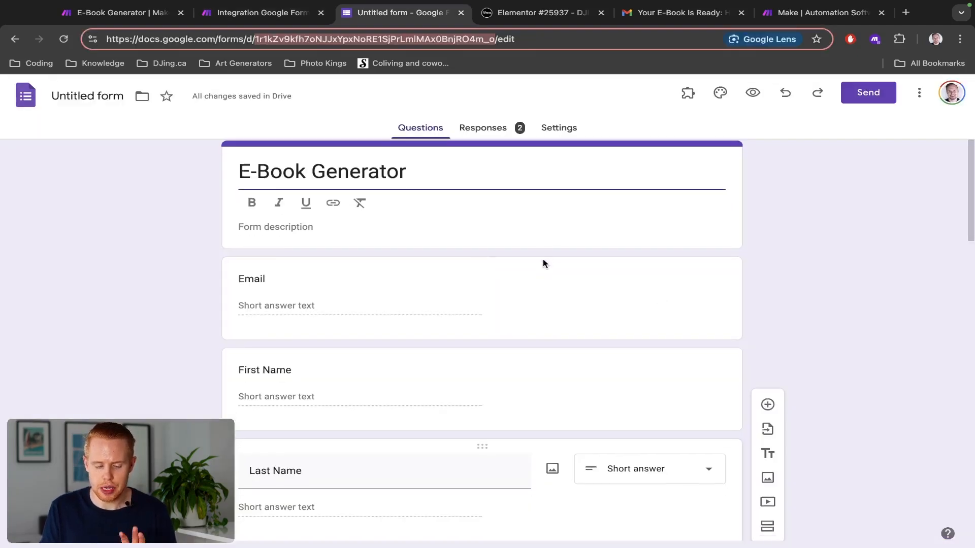
{"action": "left_click", "coordinate": [855, 96]}
{"action": "left_click", "coordinate": [434, 209]}
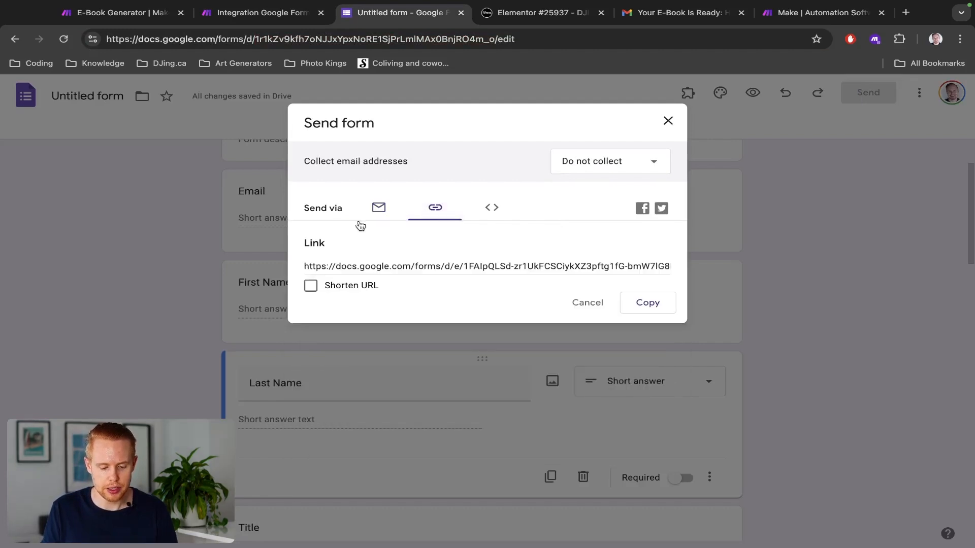
Step: Copy the form link and load the live E-Book Generator form in a new tab
{"action": "left_click", "coordinate": [641, 299]}
{"action": "key", "text": "ctrl+t"}
{"action": "key", "text": "ctrl+v"}
{"action": "key", "text": "Return"}
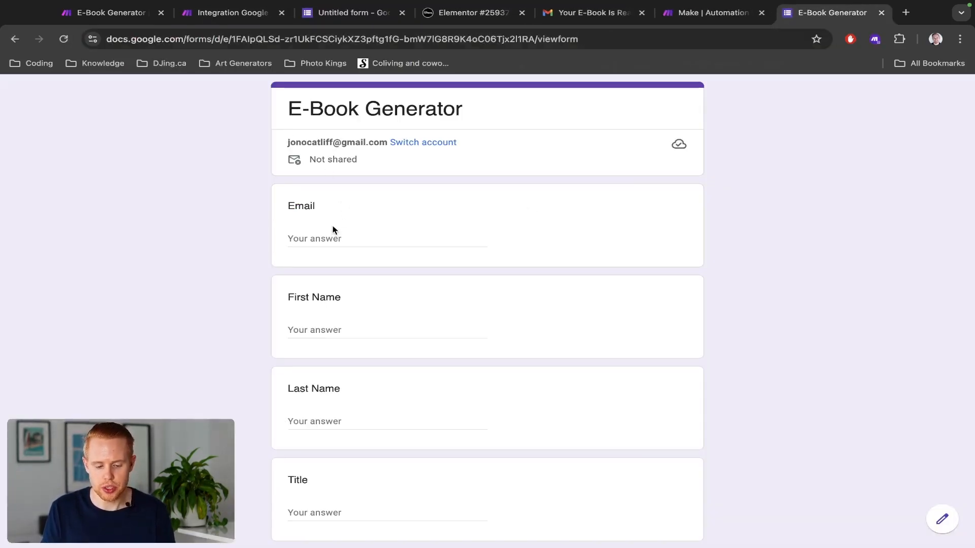
Step: Look over the live form's fields, then go back to the Make scenario
{"action": "left_click", "coordinate": [328, 233]}
{"action": "left_click", "coordinate": [218, 228]}
{"action": "scroll", "coordinate": [217, 230], "scroll_direction": "down", "scroll_amount": 2}
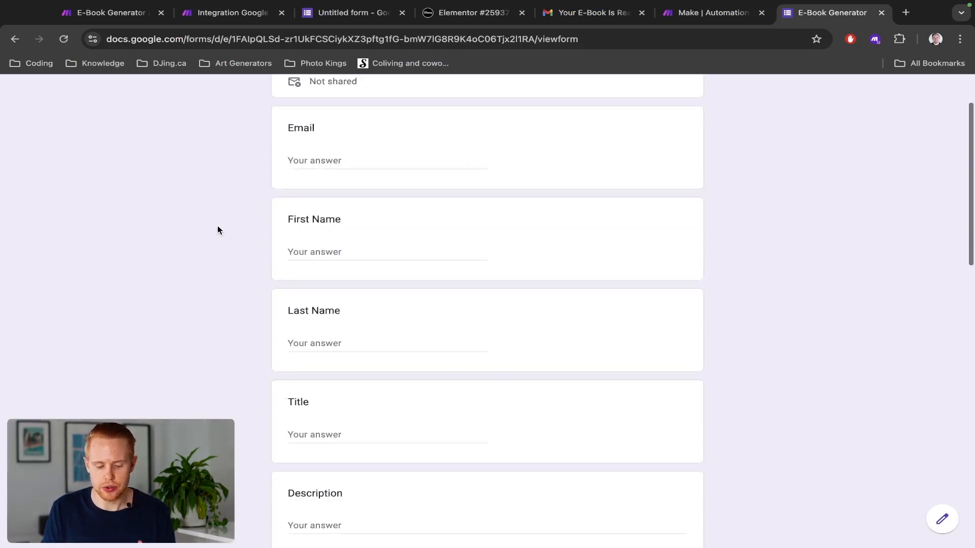
{"action": "scroll", "coordinate": [217, 226], "scroll_direction": "down", "scroll_amount": 10}
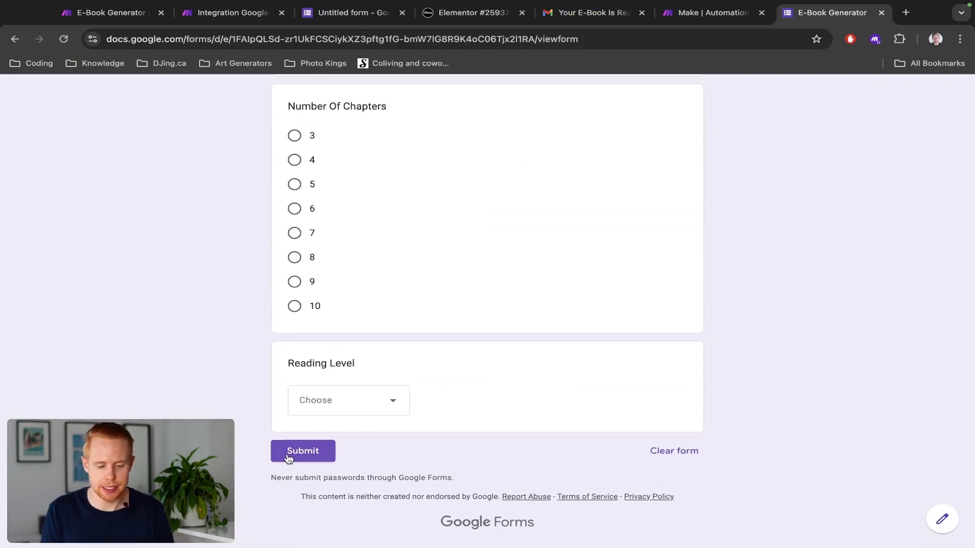
{"action": "key", "text": "super+2"}
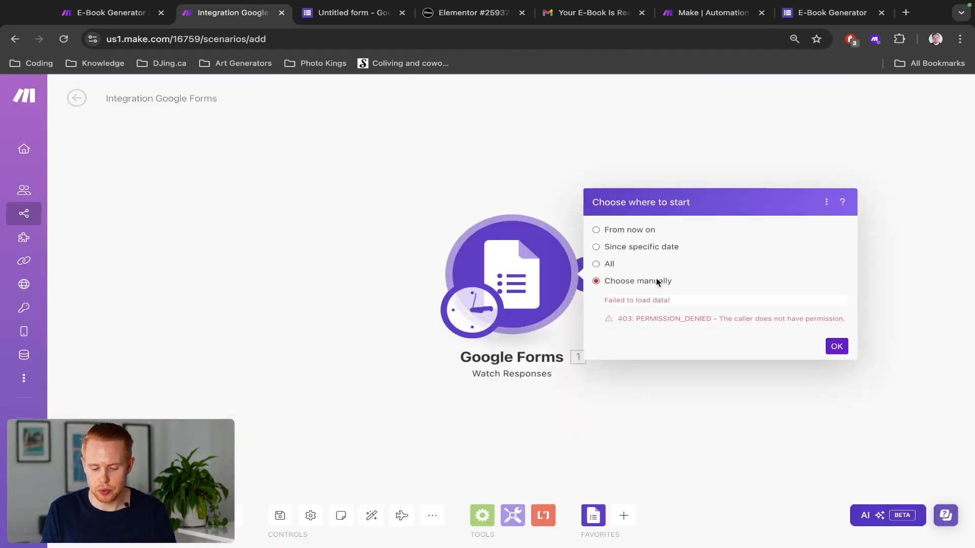
Step: Change the Watch Responses trigger to a different My Google connection, then return to the live form
{"action": "left_click", "coordinate": [501, 257]}
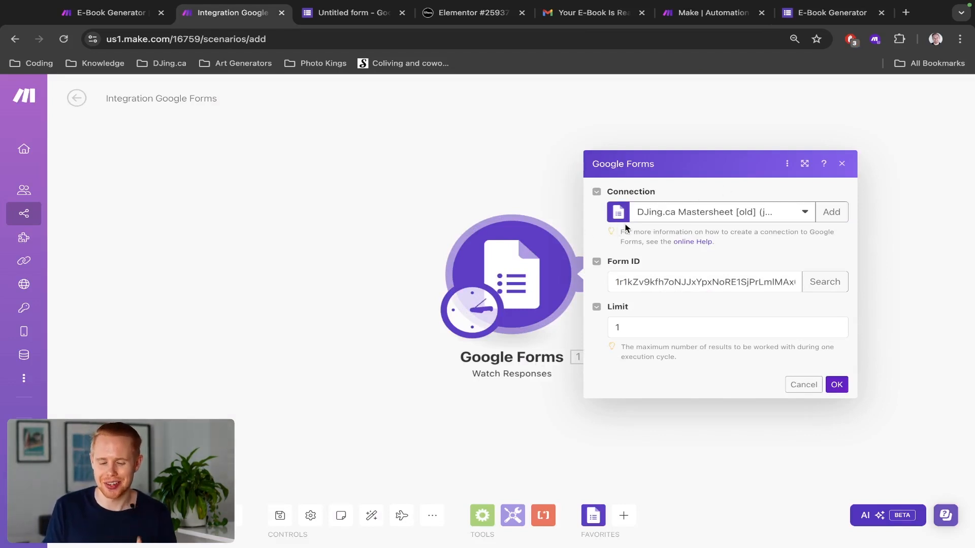
{"action": "left_click", "coordinate": [650, 219]}
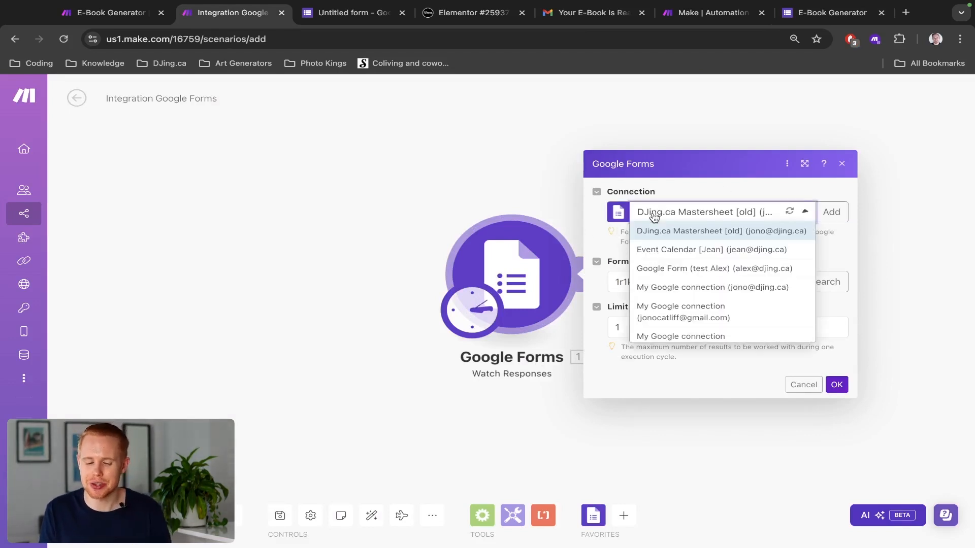
{"action": "left_click", "coordinate": [675, 317]}
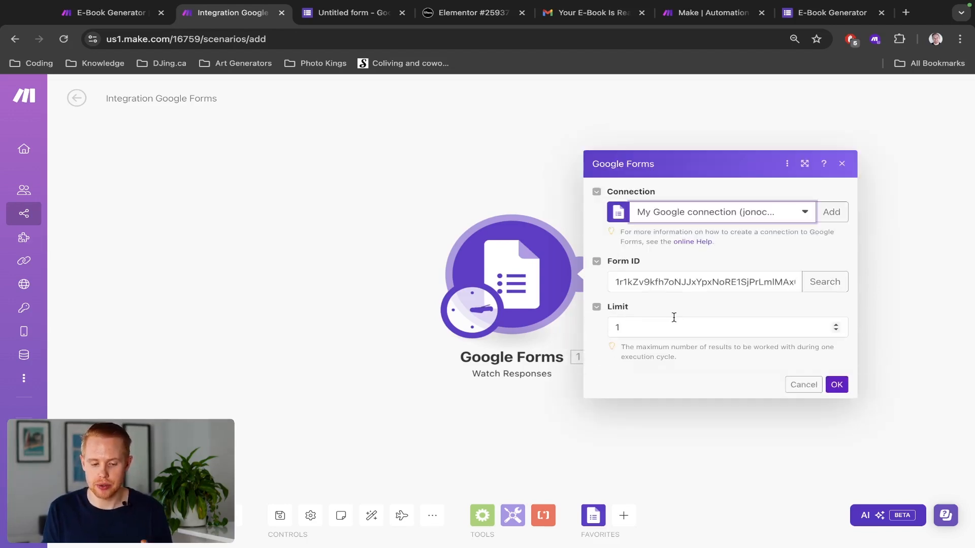
{"action": "left_click", "coordinate": [802, 13]}
{"action": "scroll", "coordinate": [760, 146], "scroll_direction": "up", "scroll_amount": 15}
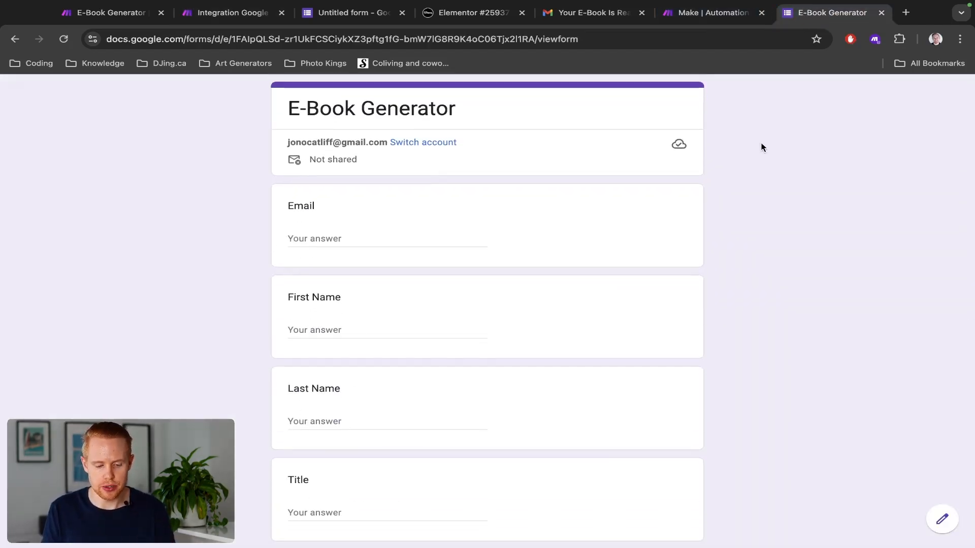
Step: Check which Google account is signed in to the form editor, then return to Make
{"action": "key", "text": "super+3"}
{"action": "left_click", "coordinate": [959, 45]}
{"action": "left_click", "coordinate": [959, 45]}
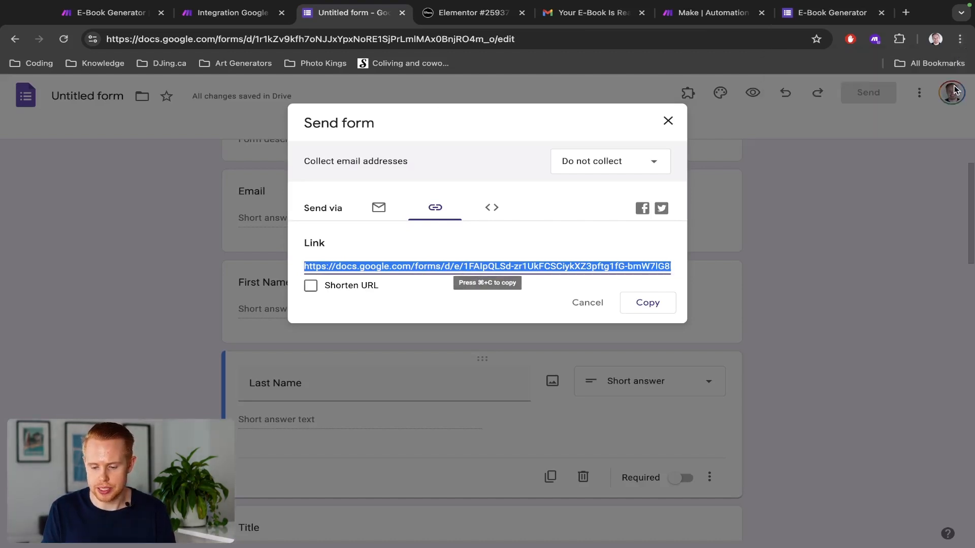
{"action": "left_click", "coordinate": [667, 120]}
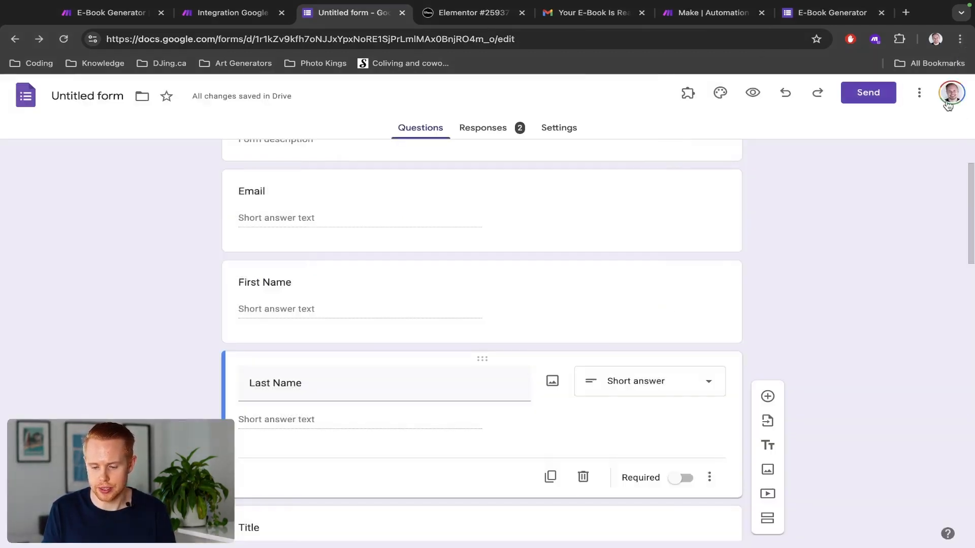
{"action": "left_click", "coordinate": [951, 94]}
{"action": "triple_click", "coordinate": [792, 135]}
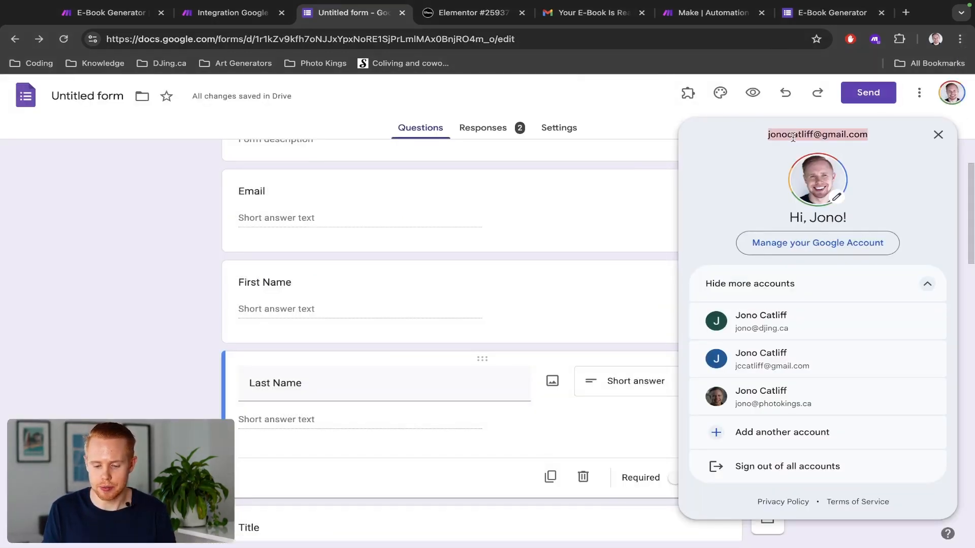
{"action": "left_click", "coordinate": [573, 167]}
{"action": "key", "text": "super+2"}
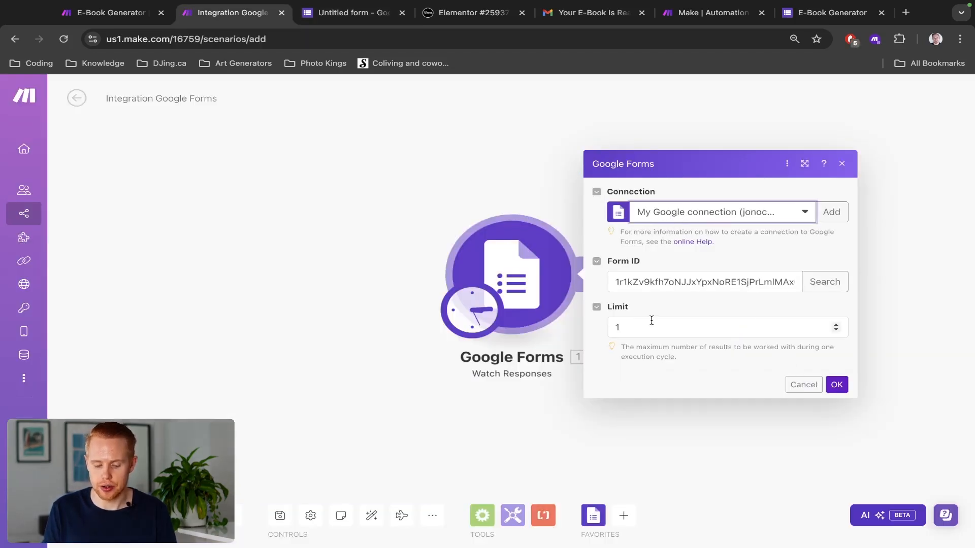
{"action": "left_click", "coordinate": [837, 384]}
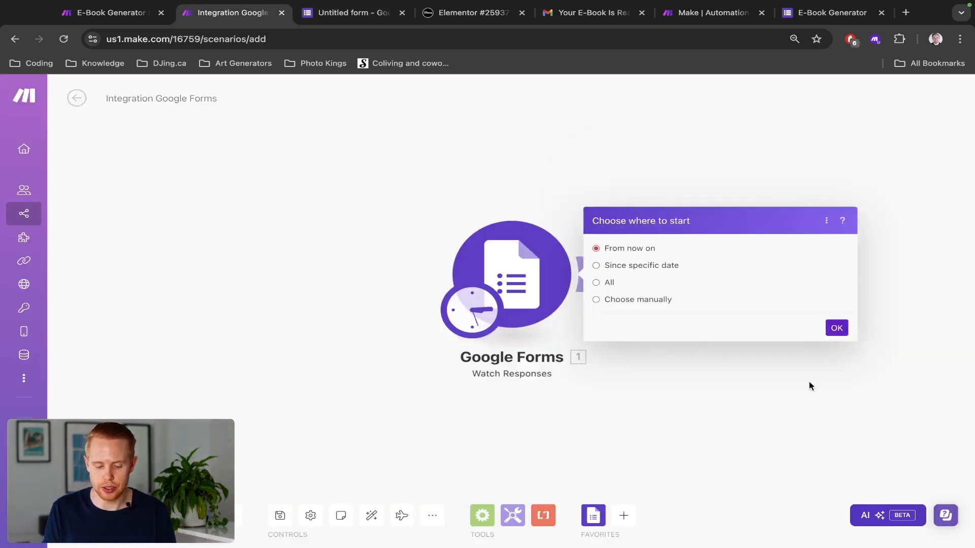
{"action": "left_click", "coordinate": [639, 303]}
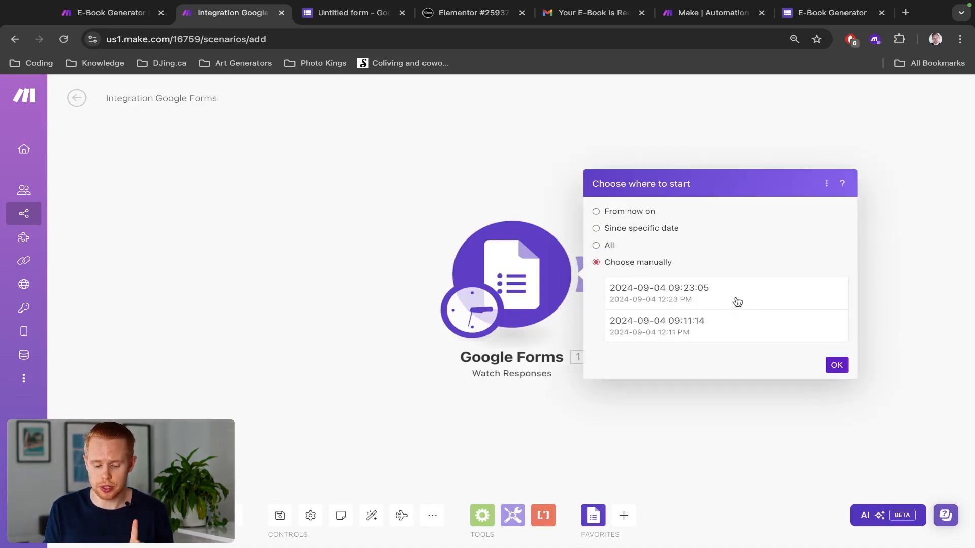
{"action": "left_click", "coordinate": [736, 302]}
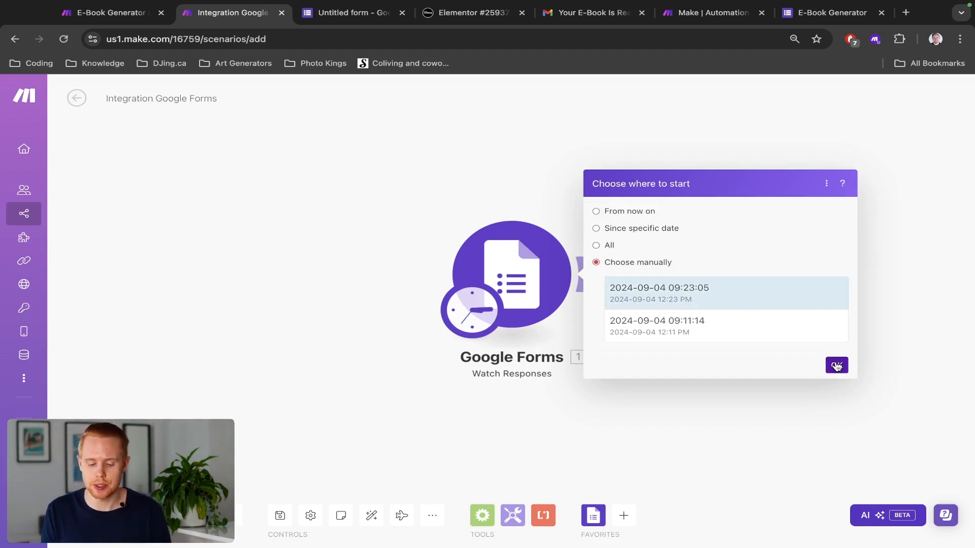
{"action": "left_click", "coordinate": [837, 366]}
{"action": "left_click_drag", "start_coordinate": [574, 394], "coordinate": [482, 390]}
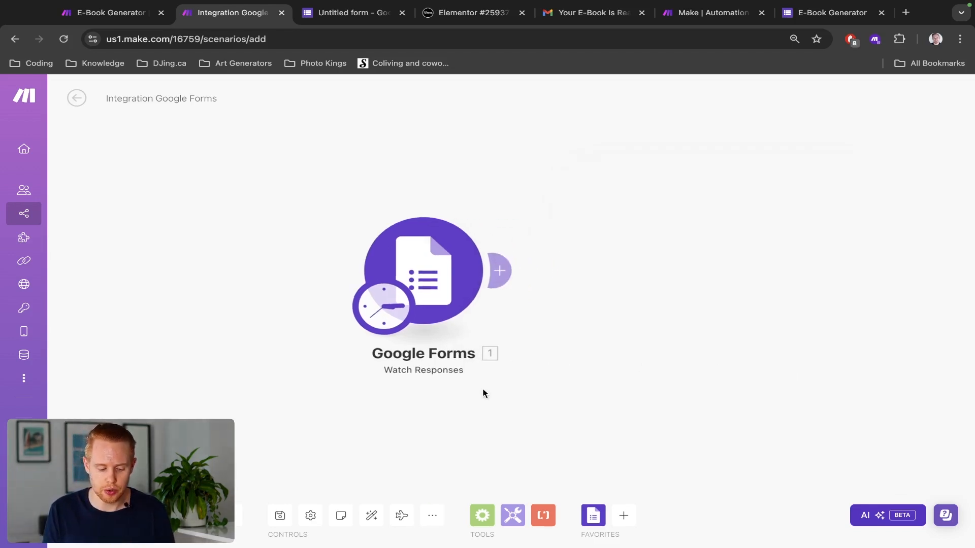
Step: Run the scenario once and inspect the trigger's output bundle
{"action": "left_click", "coordinate": [99, 515]}
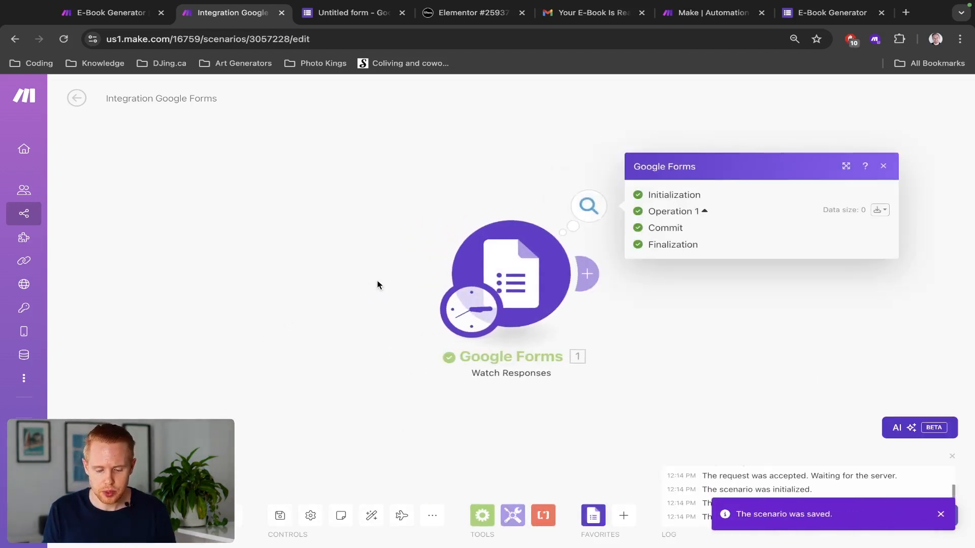
{"action": "left_click_drag", "start_coordinate": [485, 246], "coordinate": [392, 231]}
{"action": "left_click", "coordinate": [399, 188]}
{"action": "left_click", "coordinate": [512, 190]}
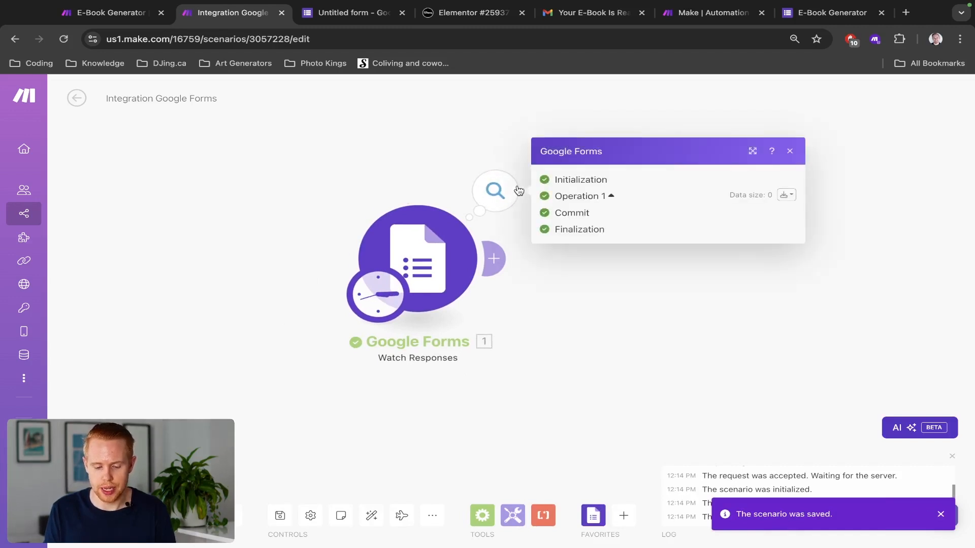
{"action": "left_click", "coordinate": [784, 195]}
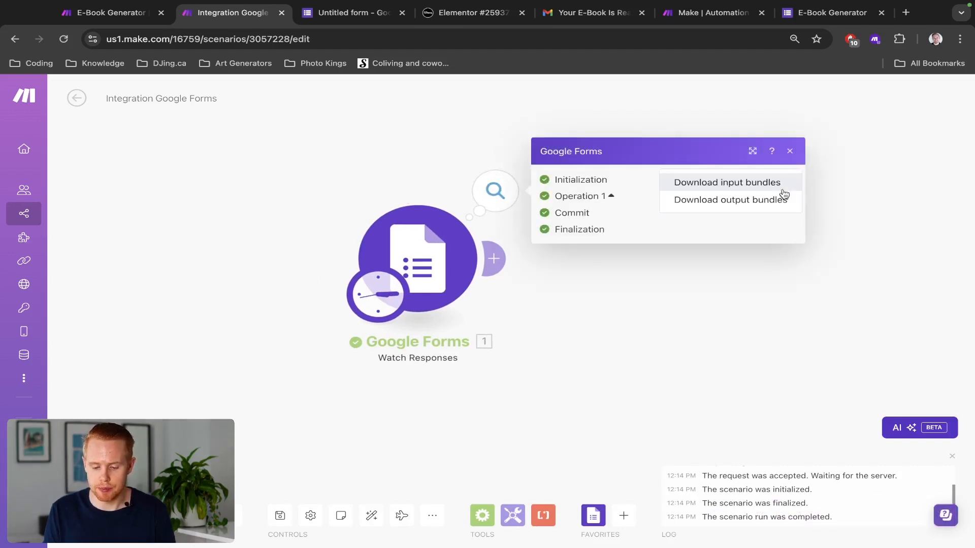
{"action": "left_click", "coordinate": [735, 199]}
{"action": "left_click", "coordinate": [470, 174]}
{"action": "left_click", "coordinate": [501, 205]}
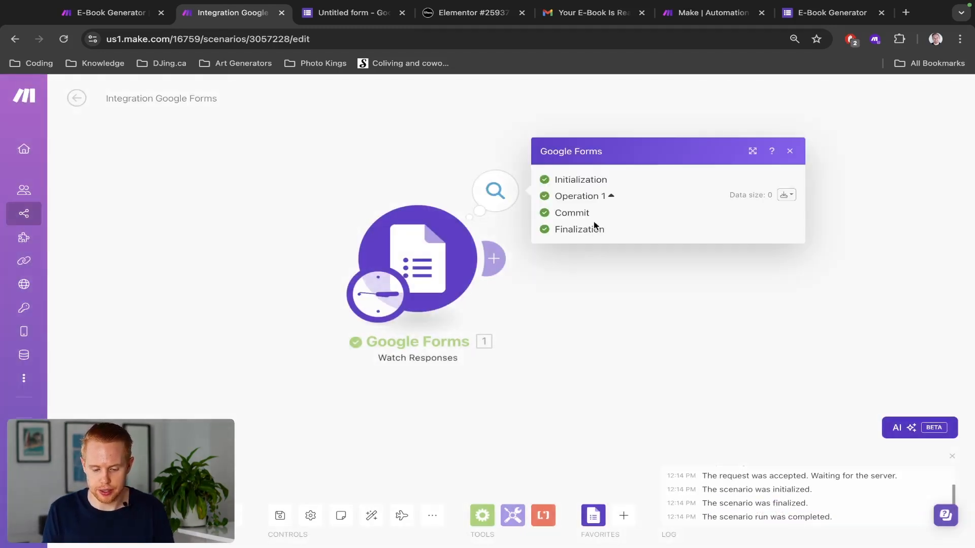
Step: Reset the trigger's starting point to the 09:11:14 response
{"action": "left_click", "coordinate": [433, 264]}
{"action": "right_click", "coordinate": [434, 264]}
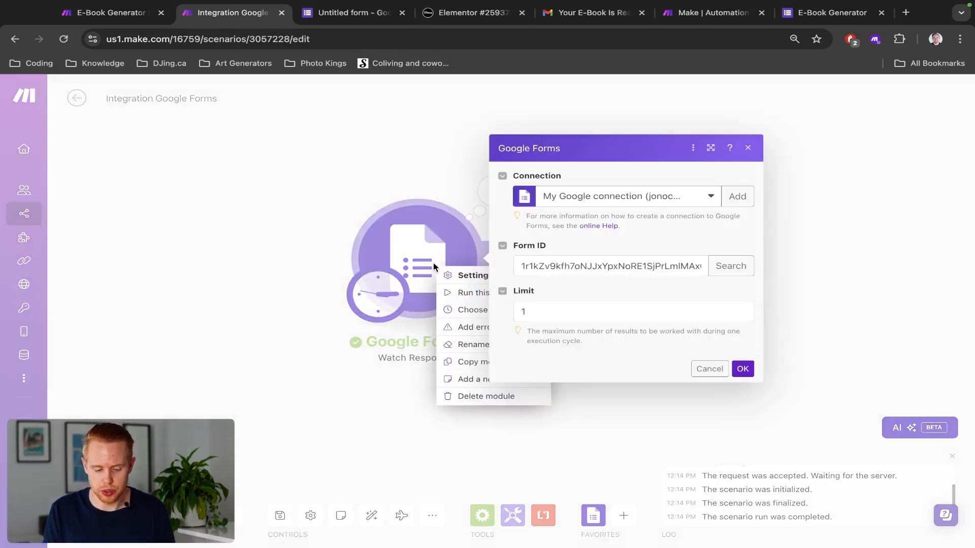
{"action": "left_click", "coordinate": [470, 311]}
{"action": "left_click", "coordinate": [553, 287]}
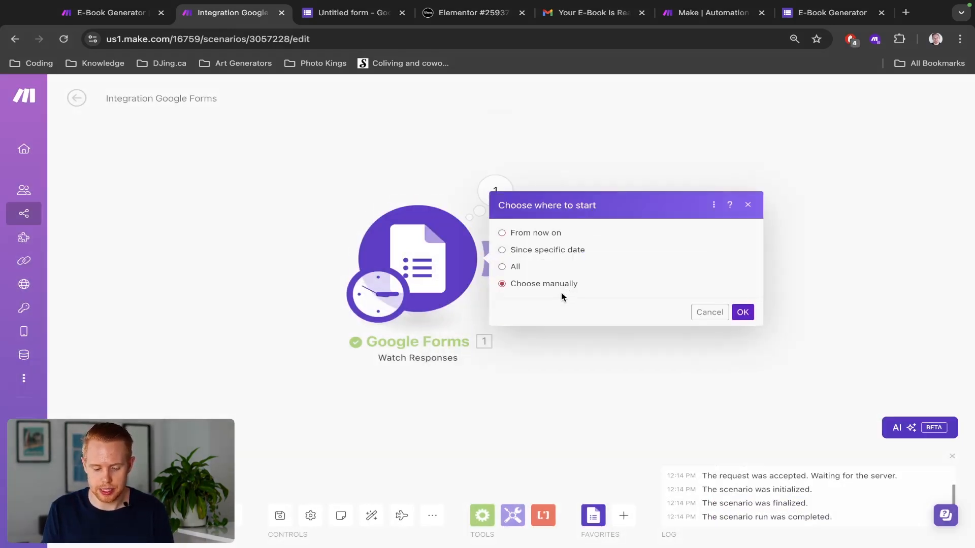
{"action": "left_click", "coordinate": [580, 324]}
{"action": "left_click", "coordinate": [742, 349]}
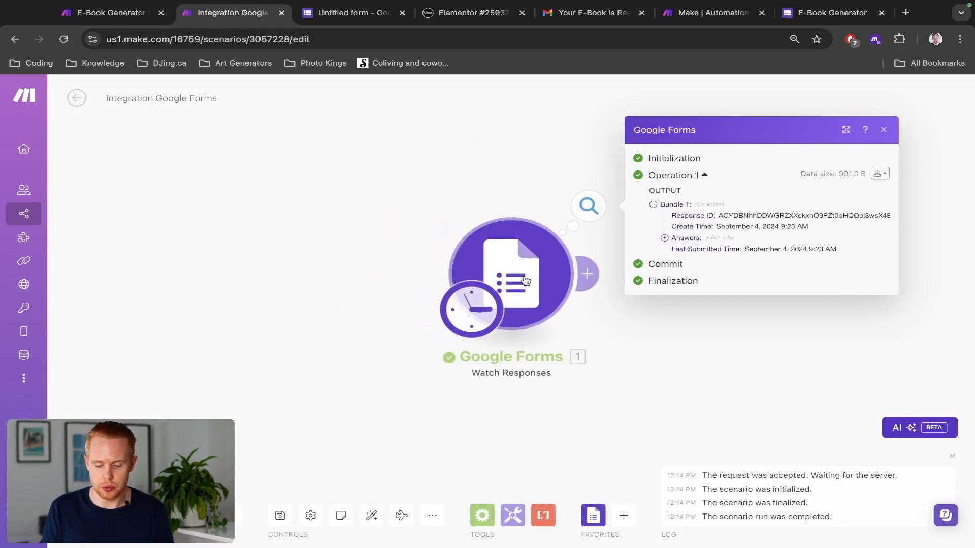
Step: Browse the bundle's Answers, expanding Number Of Chapters and the Title text answers
{"action": "left_click", "coordinate": [665, 238]}
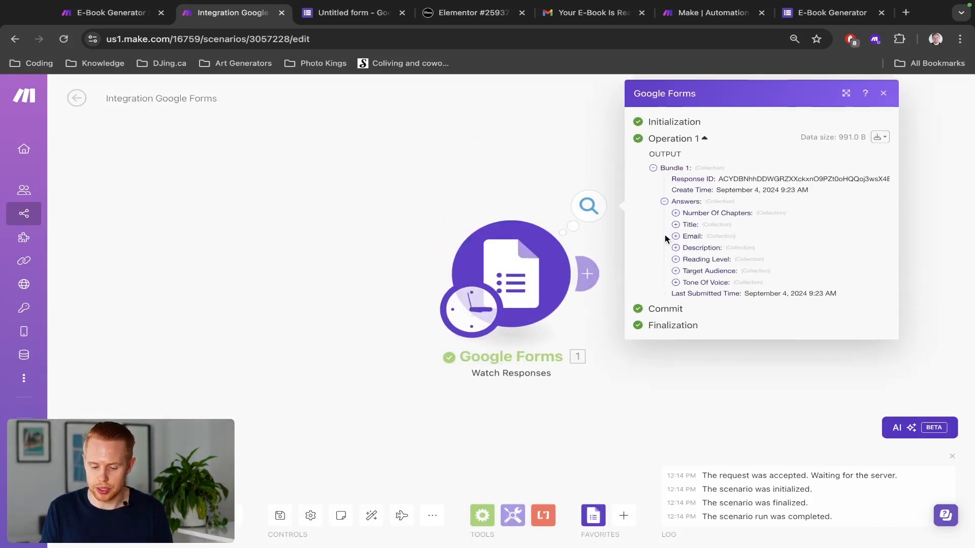
{"action": "left_click", "coordinate": [676, 213]}
{"action": "left_click", "coordinate": [676, 214]}
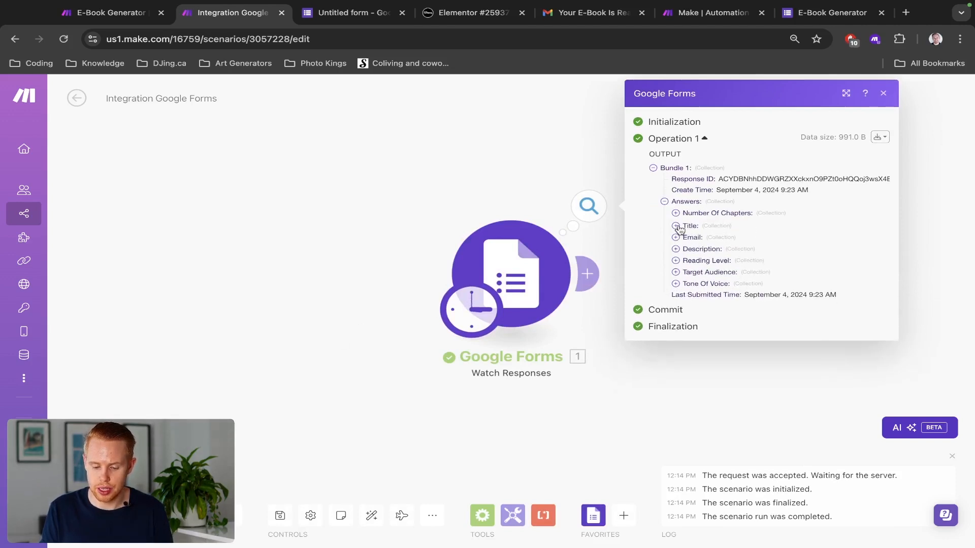
{"action": "left_click", "coordinate": [676, 224]}
{"action": "left_click", "coordinate": [686, 247]}
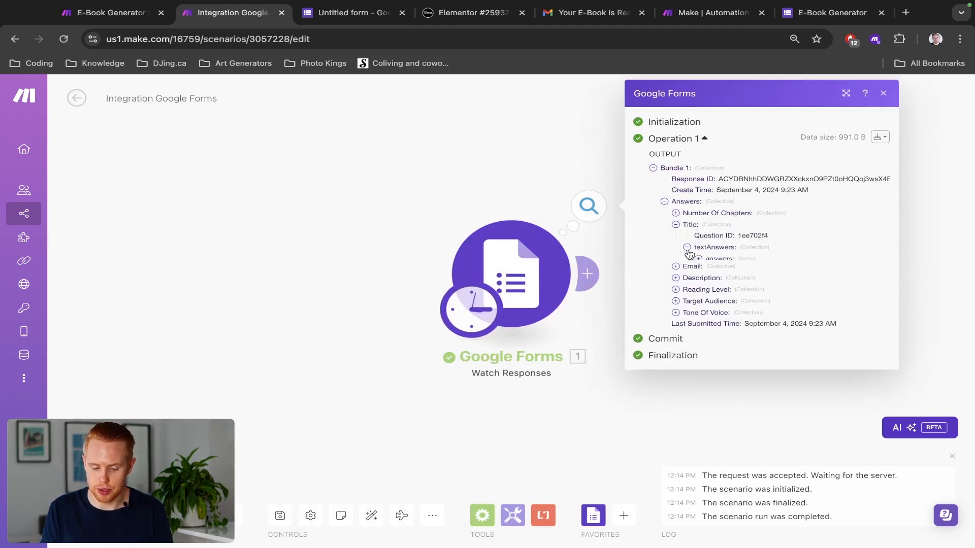
{"action": "left_click", "coordinate": [530, 202]}
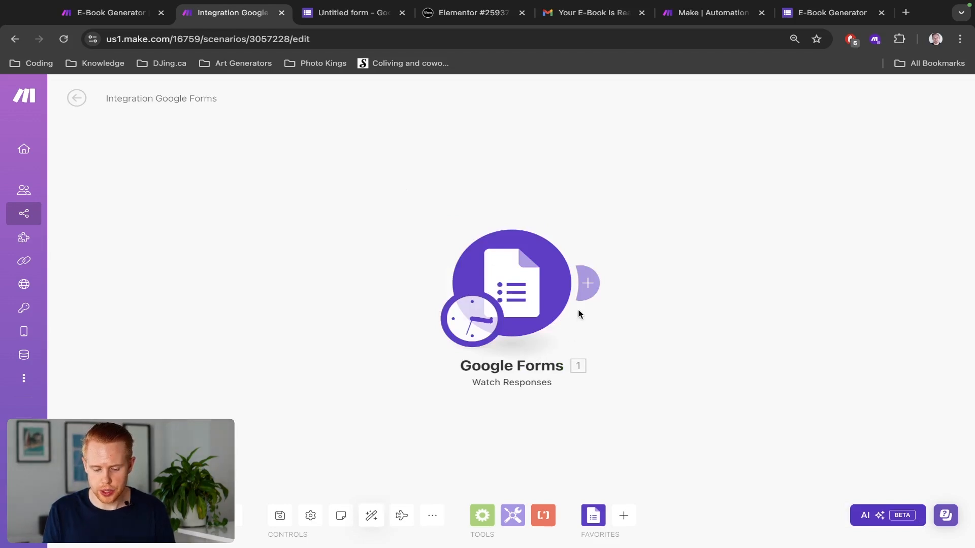
Step: Search 'openai' and add an OpenAI 'Create a Completion' module after the Google Forms trigger
{"action": "left_click", "coordinate": [587, 283]}
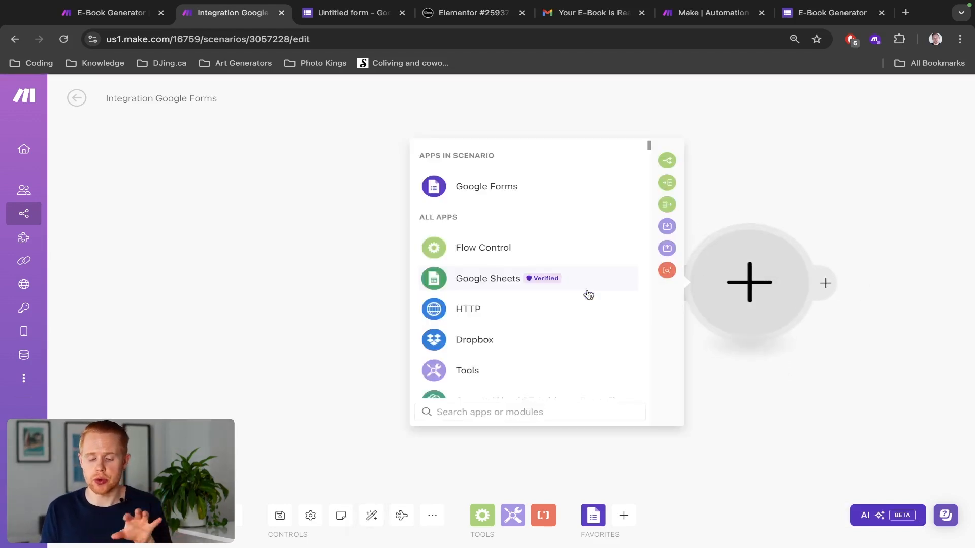
{"action": "type", "text": "chat"}
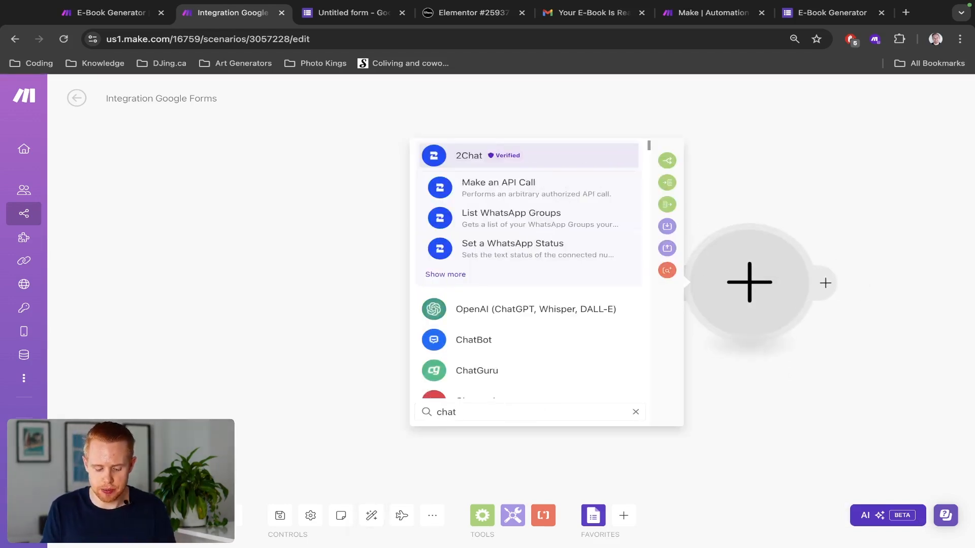
{"action": "key", "text": "ctrl+a"}
{"action": "type", "text": "openai"}
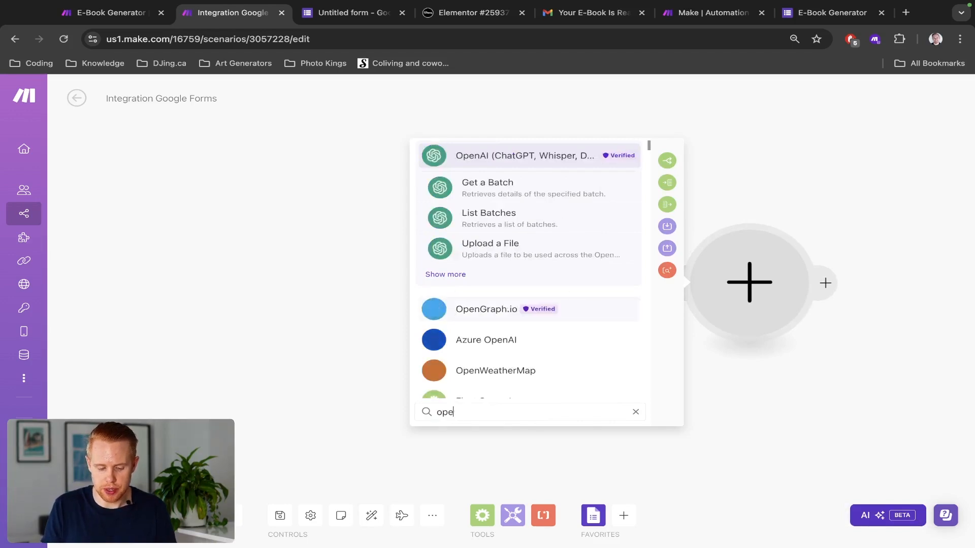
{"action": "left_click", "coordinate": [496, 156]}
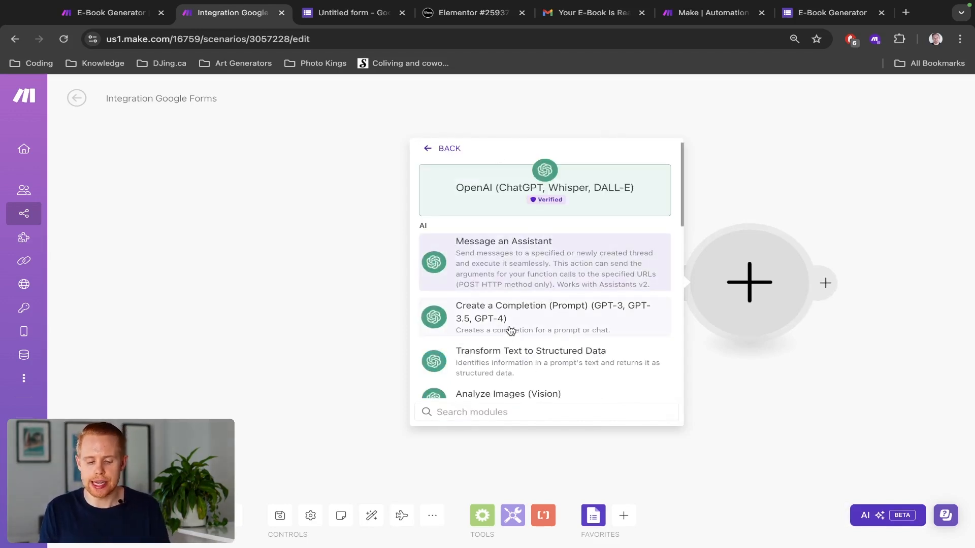
{"action": "scroll", "coordinate": [510, 330], "scroll_direction": "down", "scroll_amount": 10}
{"action": "scroll", "coordinate": [513, 324], "scroll_direction": "up", "scroll_amount": 2}
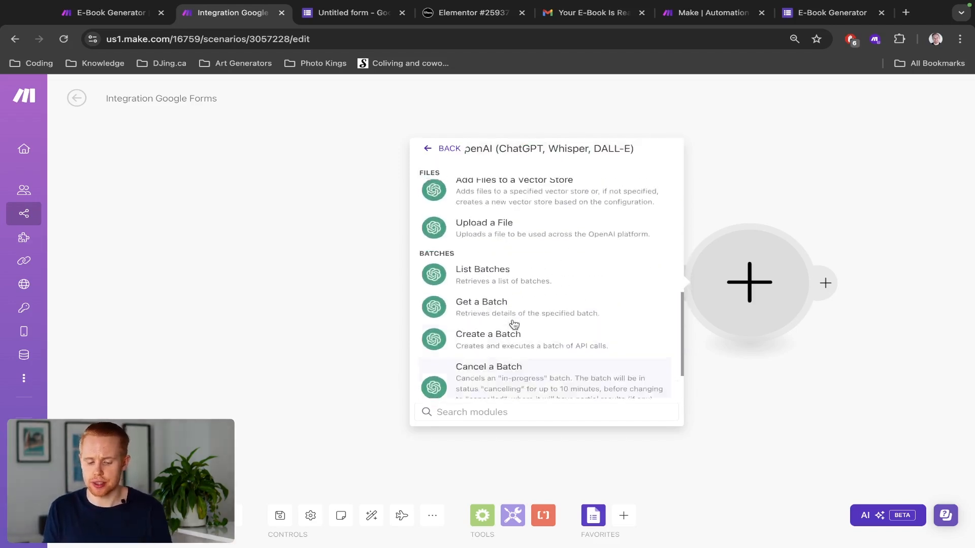
{"action": "scroll", "coordinate": [514, 325], "scroll_direction": "up", "scroll_amount": 8}
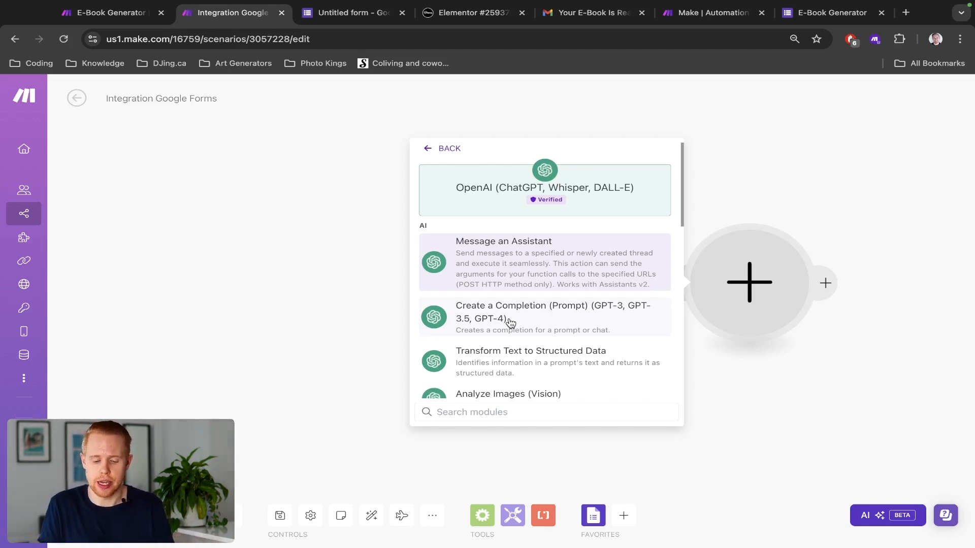
{"action": "left_click", "coordinate": [510, 323]}
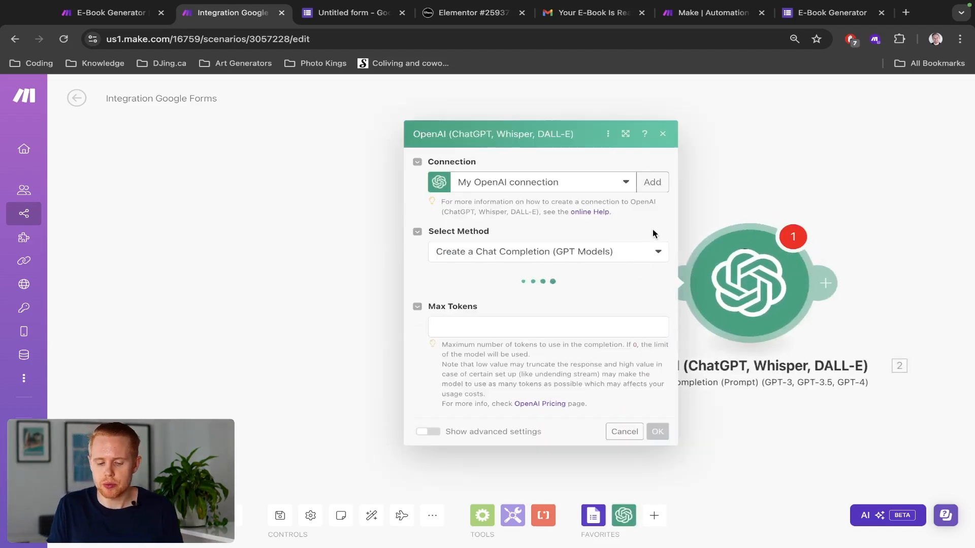
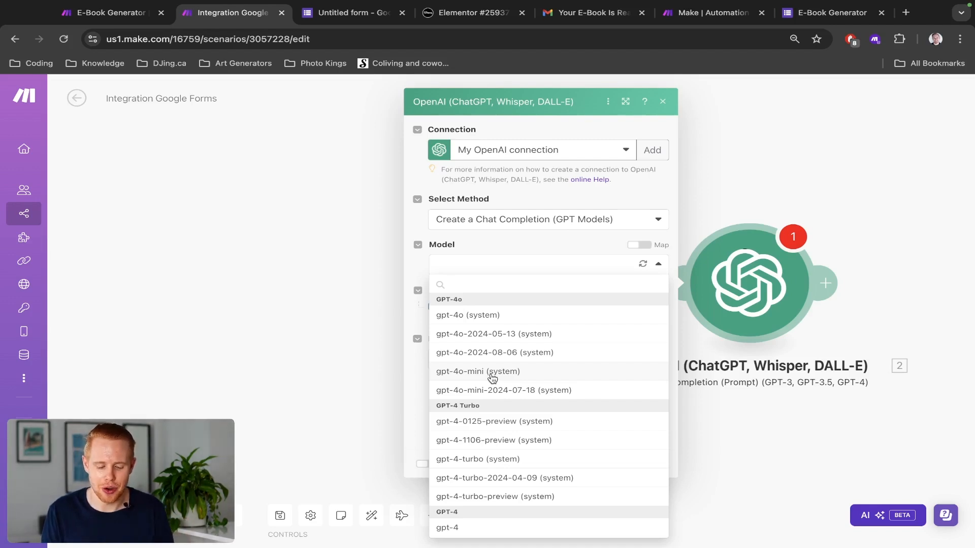
Step: Choose gpt-4o-mini, set Max Tokens to 3000, and add a first prompt message
{"action": "left_click", "coordinate": [492, 376]}
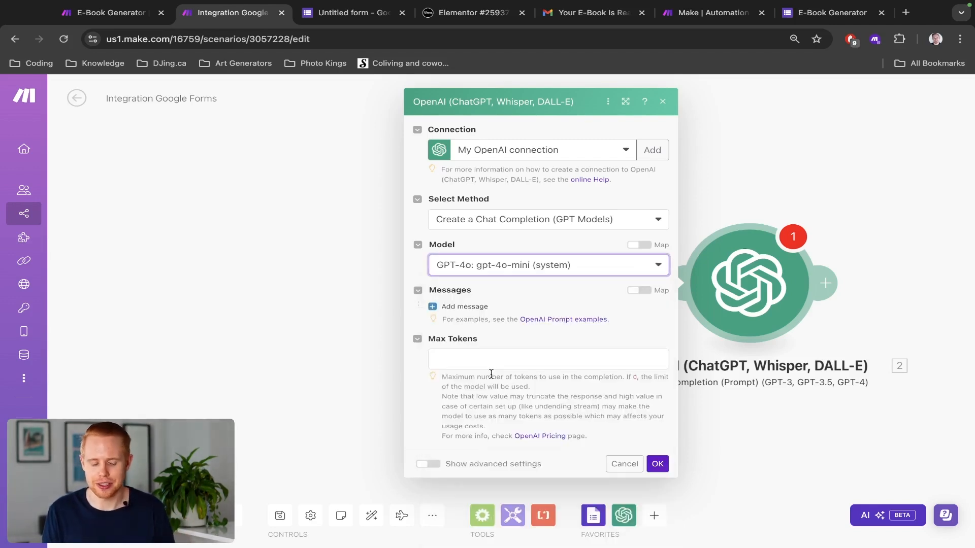
{"action": "left_click", "coordinate": [486, 361]}
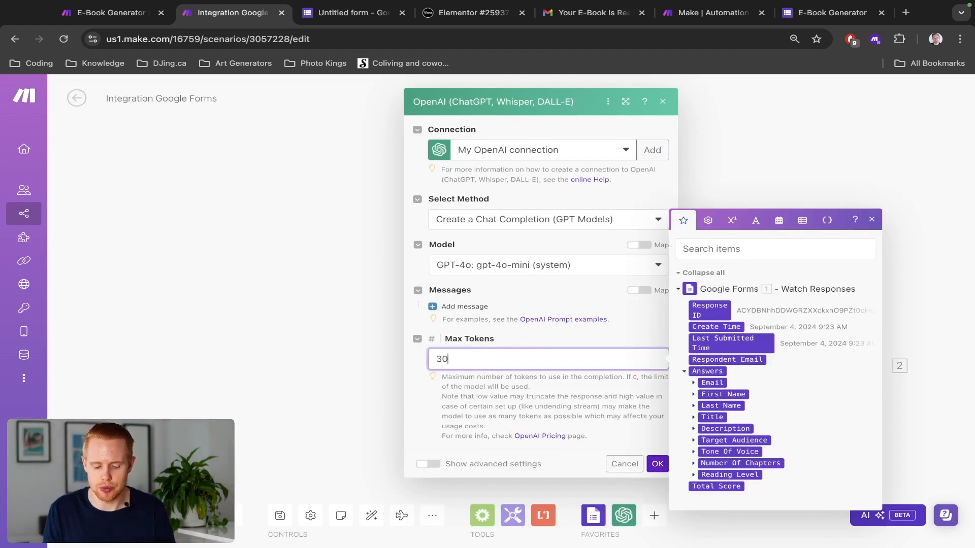
{"action": "type", "text": "3000"}
{"action": "left_click", "coordinate": [547, 334]}
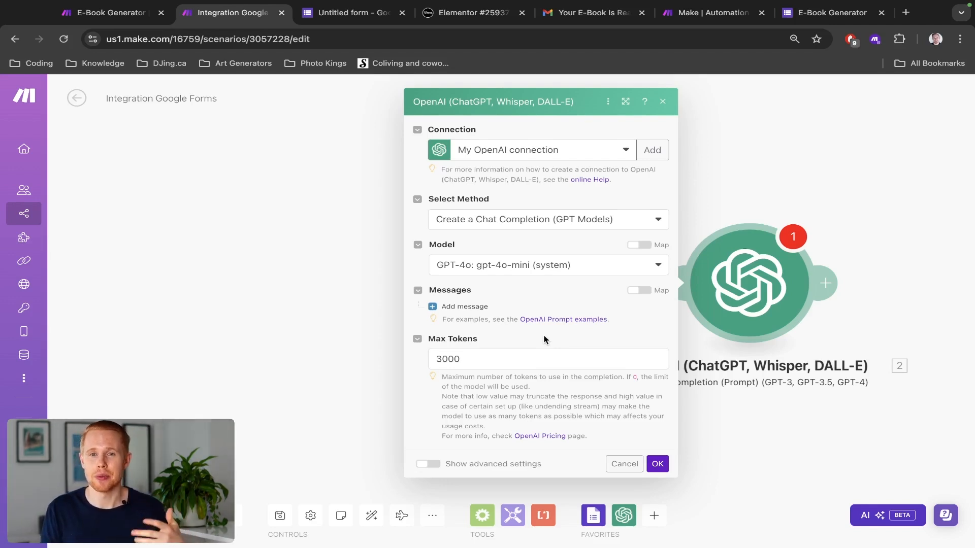
{"action": "left_click", "coordinate": [464, 305]}
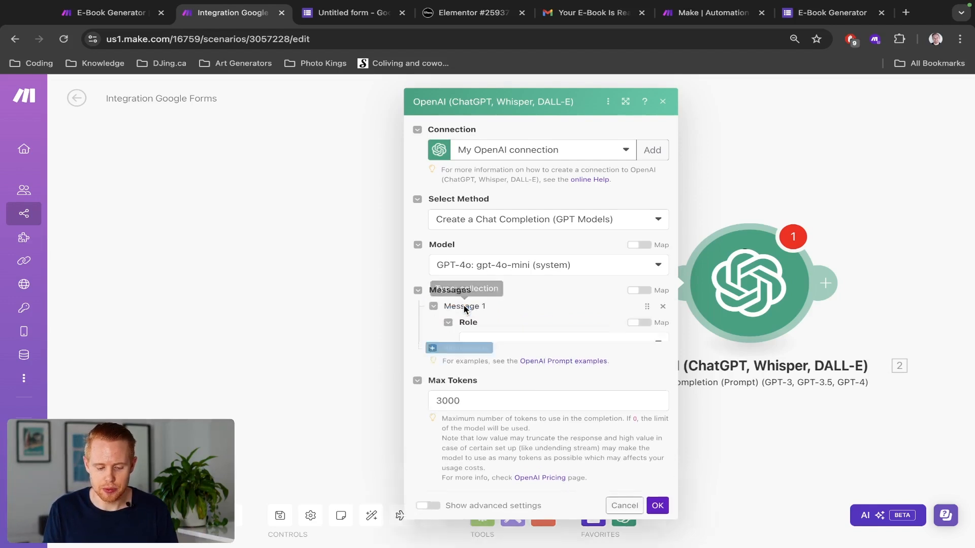
Step: Set Message 1's role to User
{"action": "scroll", "coordinate": [464, 309], "scroll_direction": "down", "scroll_amount": 2}
{"action": "left_click", "coordinate": [507, 281]}
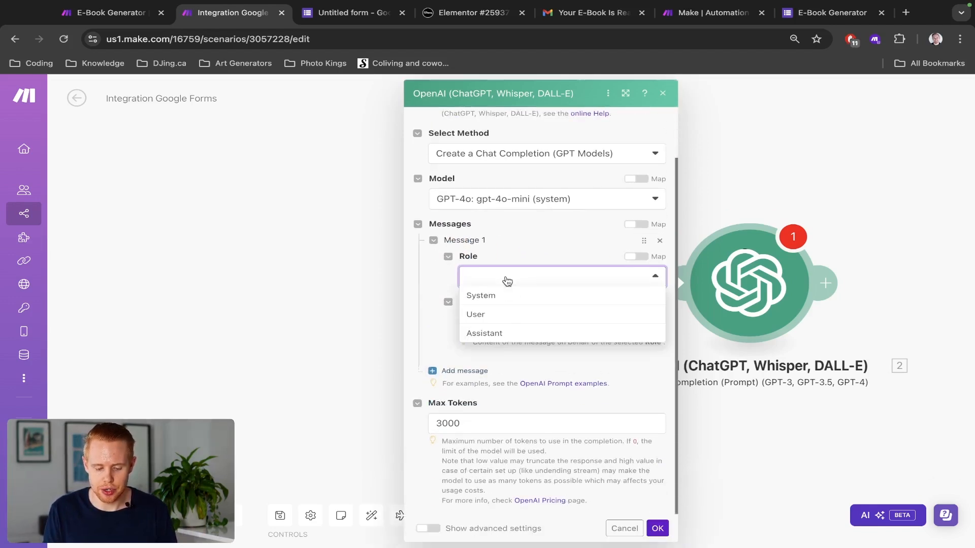
{"action": "left_click", "coordinate": [500, 317]}
{"action": "left_click", "coordinate": [499, 318]}
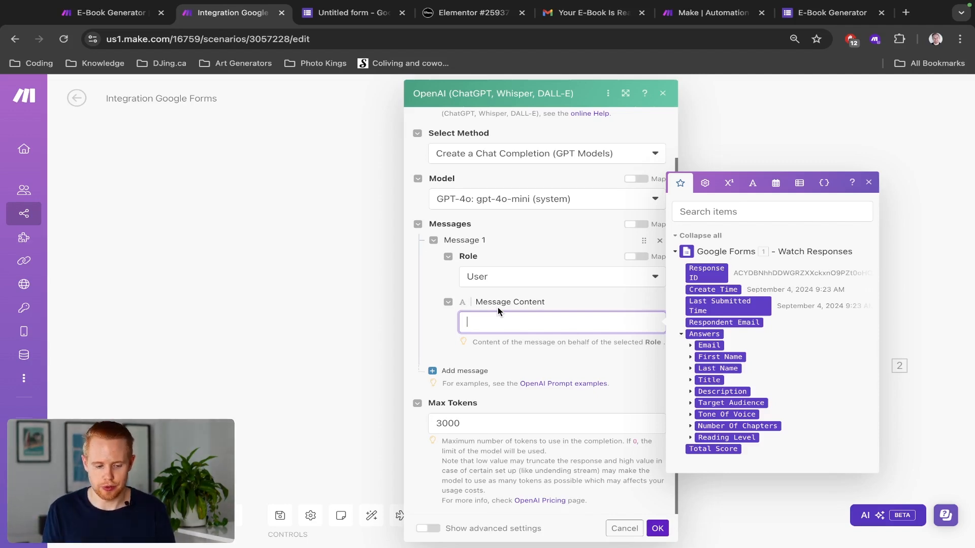
Step: Copy the outline prompt from the E-Book Generator scenario into Message 1's content
{"action": "key", "text": "ctrl+shift+Tab"}
{"action": "scroll", "coordinate": [398, 352], "scroll_direction": "down", "scroll_amount": 1}
{"action": "key", "text": "super+a"}
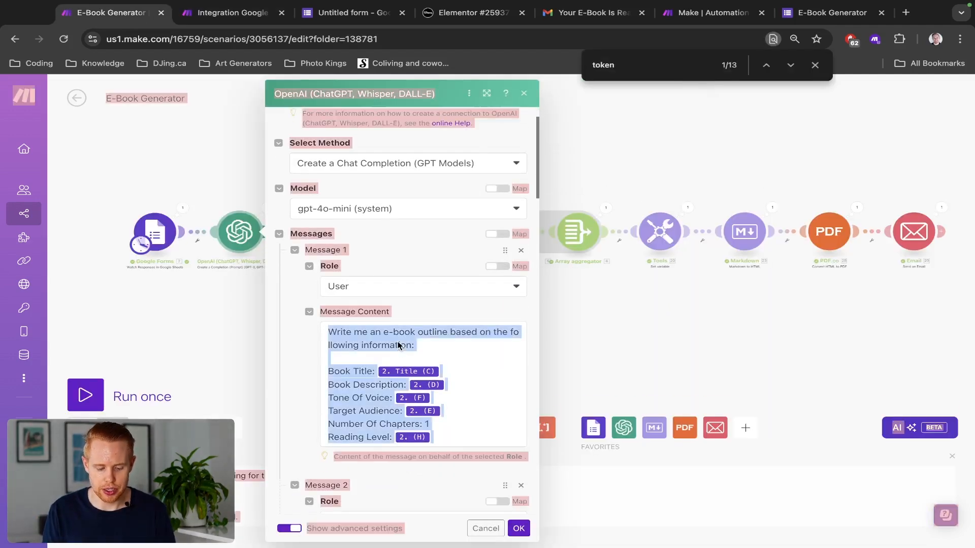
{"action": "left_click", "coordinate": [398, 346]}
{"action": "key", "text": "super+a"}
{"action": "key", "text": "ctrl+Tab"}
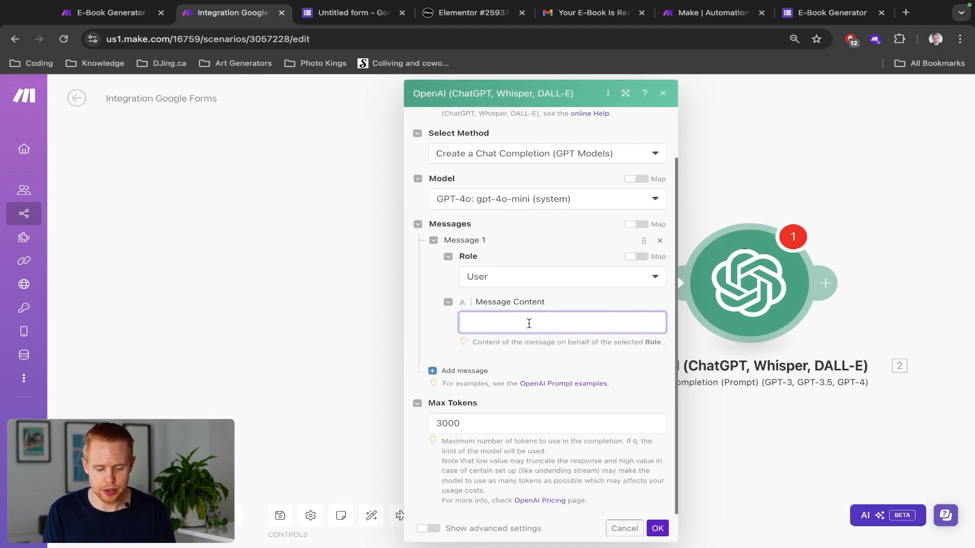
{"action": "type", "text": "Write me an e-book outline based on the following information:  Book Title: 2.`2` Book Description: 2.`3` Tone Of Voice: 2.`5` Target Audience: 2.`4` Number Of Chapters: 1 Reading Level: 2.`7`"}
{"action": "left_click", "coordinate": [568, 366]}
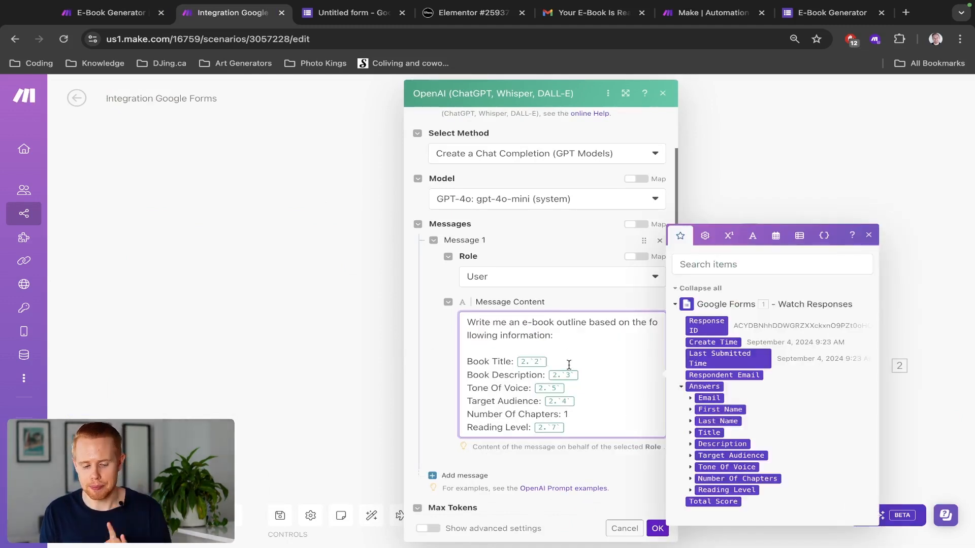
{"action": "left_click_drag", "start_coordinate": [350, 301], "coordinate": [157, 299]}
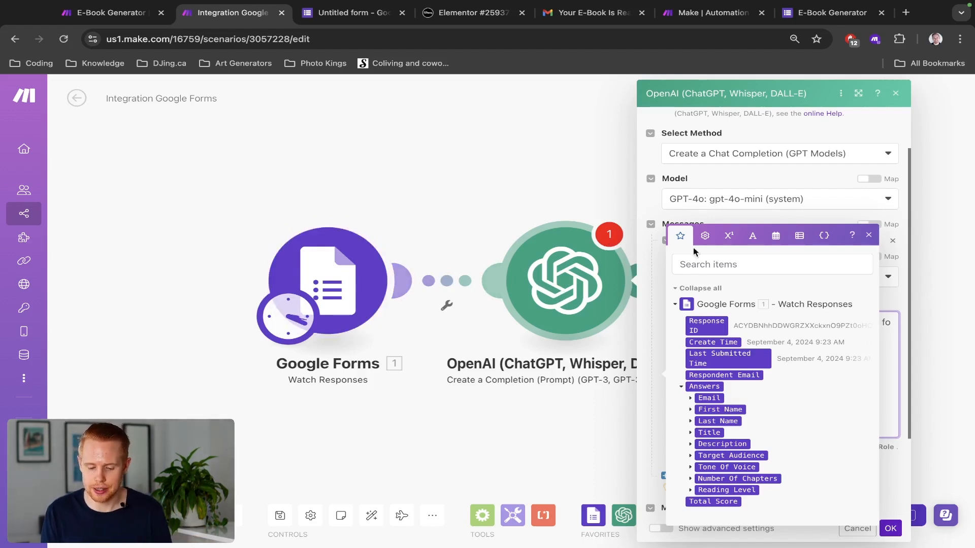
Step: Replace the Book Title and Book Description placeholders with the form's Title and Description answer values
{"action": "left_click", "coordinate": [867, 236]}
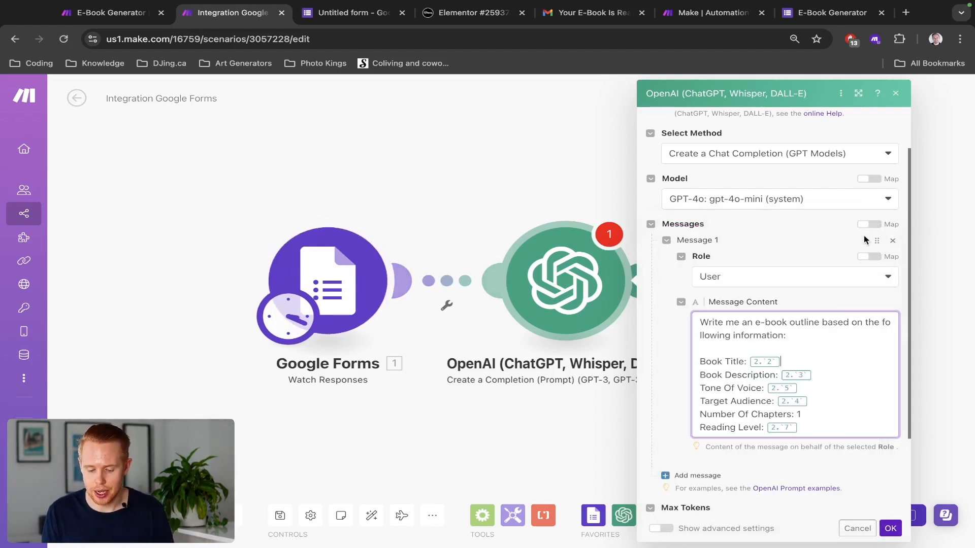
{"action": "left_click", "coordinate": [807, 361]}
{"action": "key", "text": "BackSpace"}
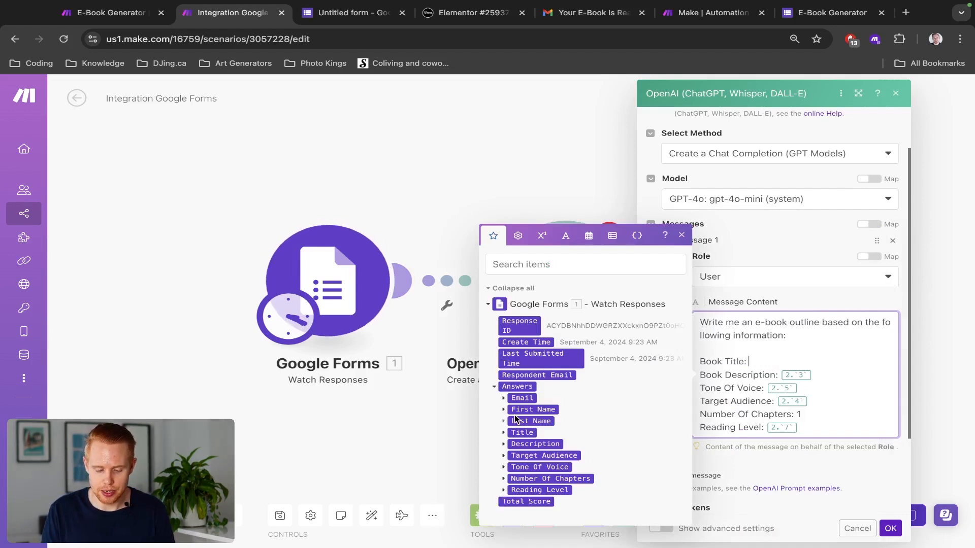
{"action": "left_click", "coordinate": [506, 433]}
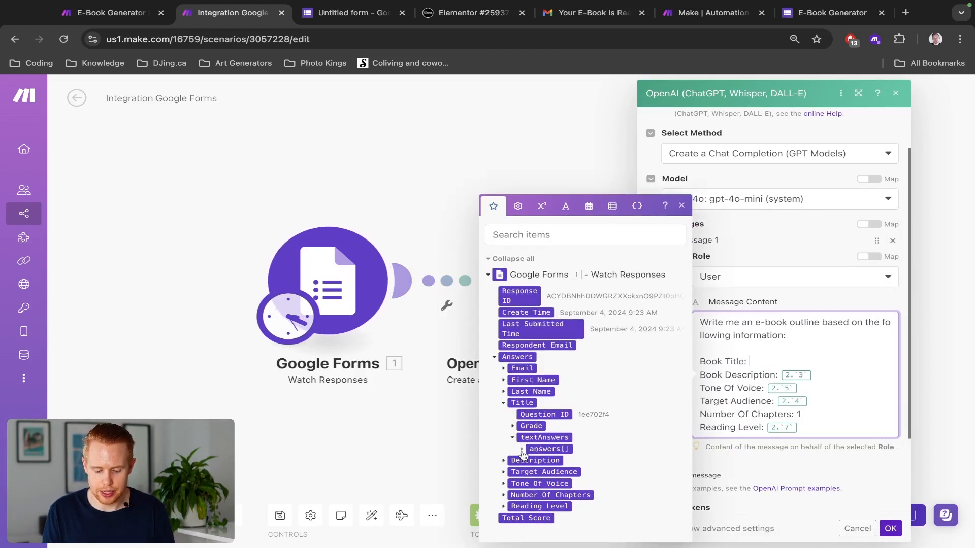
{"action": "left_click", "coordinate": [512, 450]}
{"action": "left_click", "coordinate": [546, 449]}
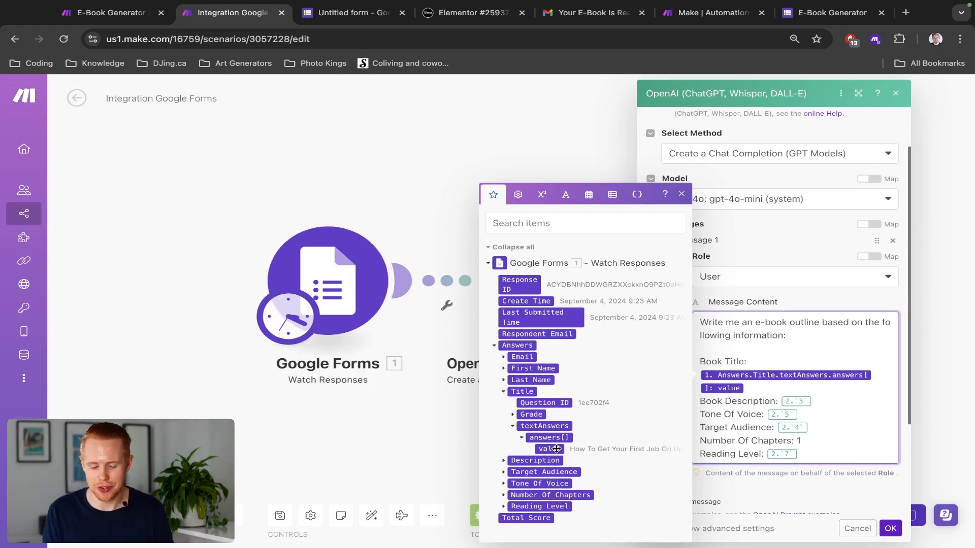
{"action": "key", "text": "BackSpace"}
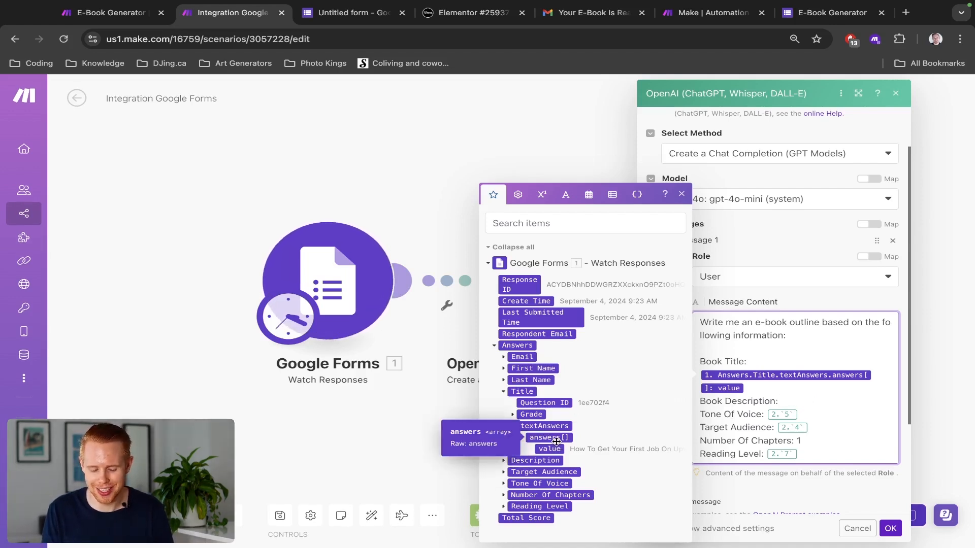
{"action": "key", "text": "ctrl+Tab"}
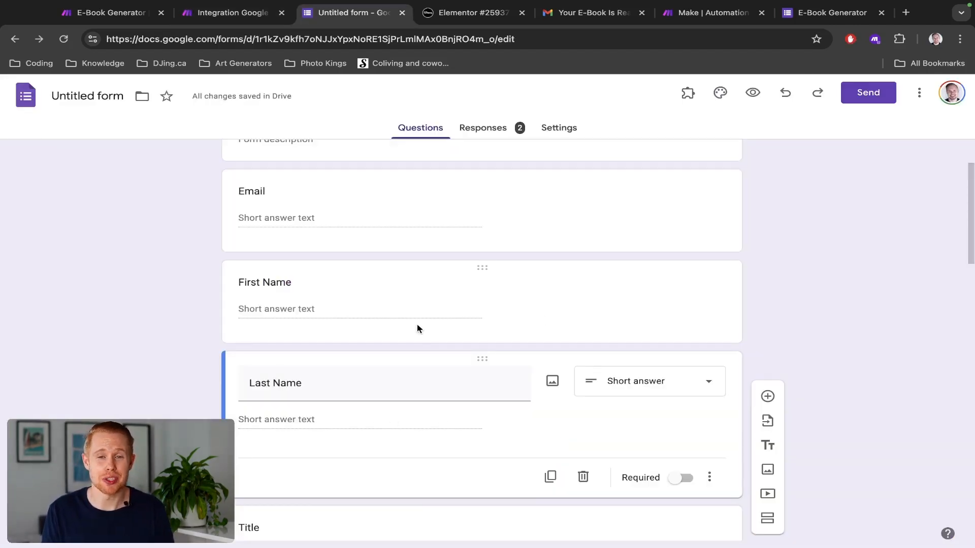
{"action": "key", "text": "ctrl+shift+Tab"}
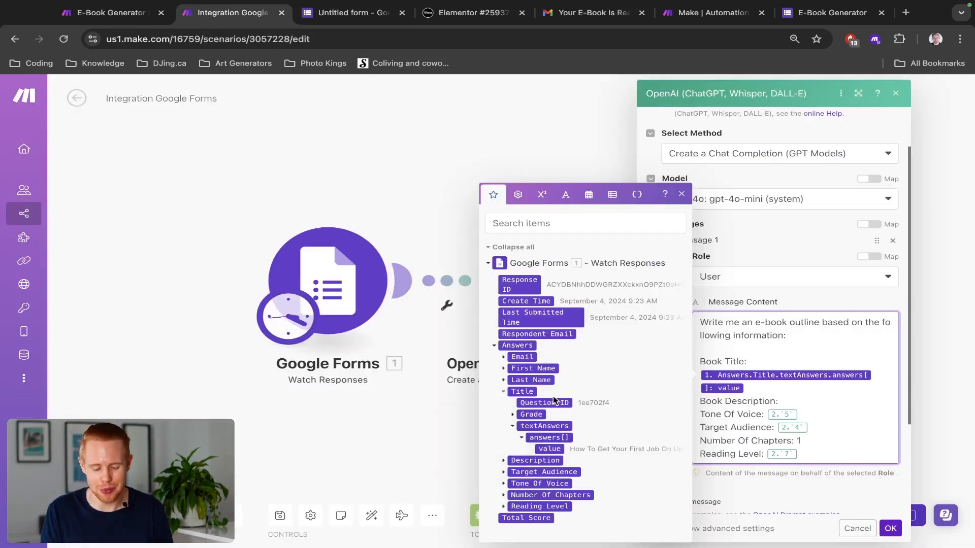
{"action": "scroll", "coordinate": [532, 433], "scroll_direction": "up", "scroll_amount": 5}
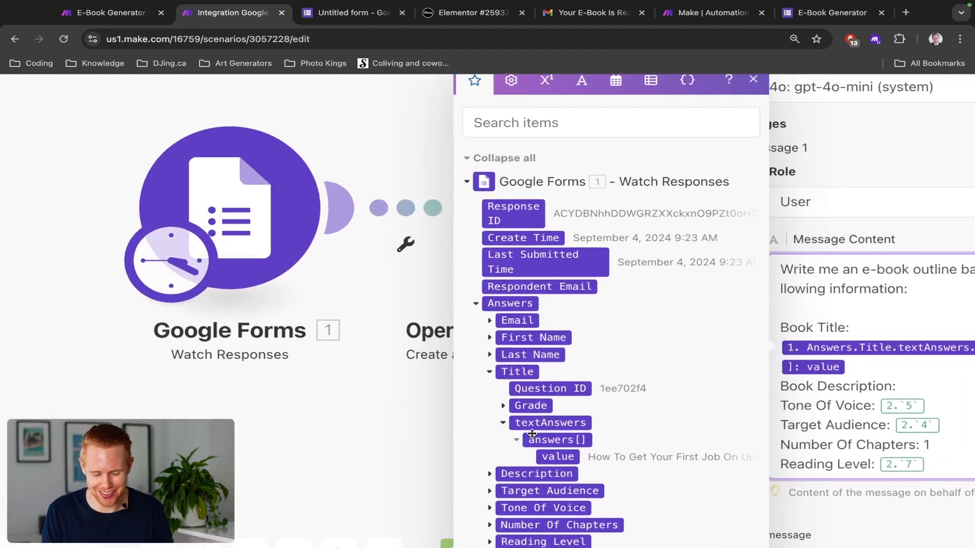
{"action": "scroll", "coordinate": [532, 434], "scroll_direction": "down", "scroll_amount": 2}
{"action": "left_click", "coordinate": [489, 418]}
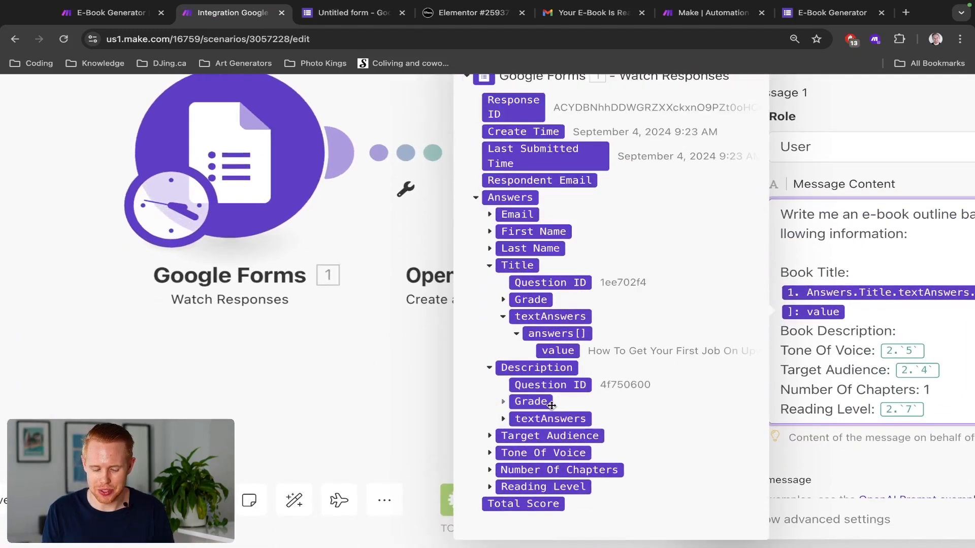
{"action": "left_click", "coordinate": [502, 420]}
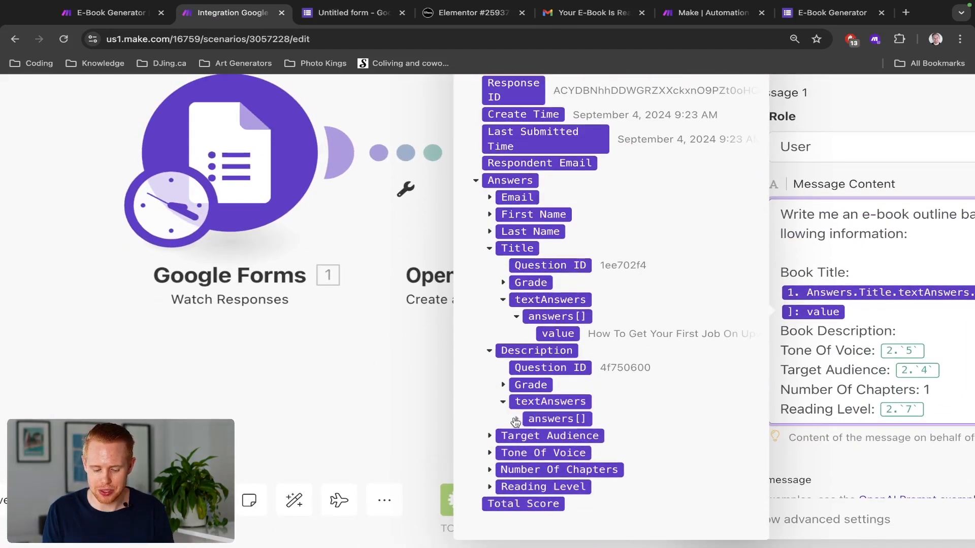
{"action": "left_click", "coordinate": [516, 419]}
{"action": "left_click", "coordinate": [539, 420]}
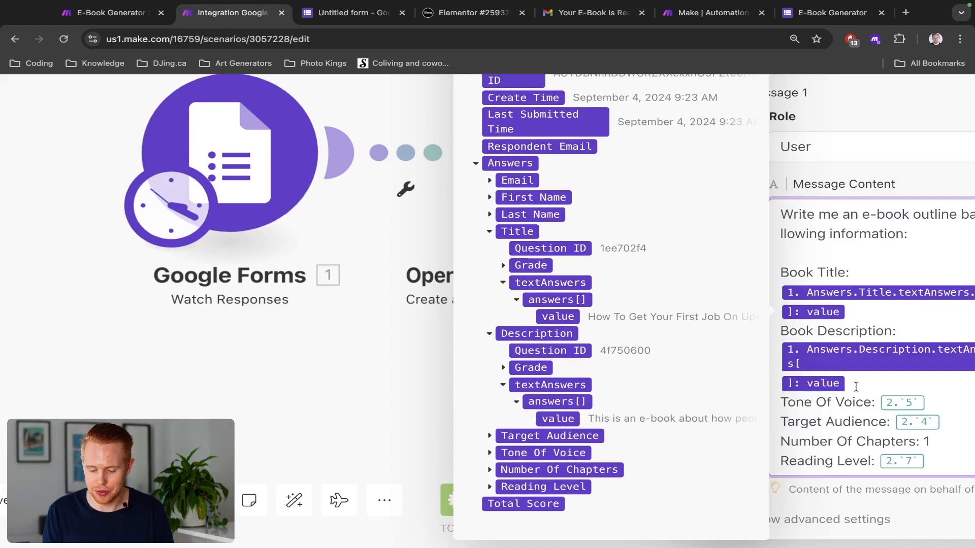
Step: Replace the Tone Of Voice and Target Audience placeholders with their Google Forms answer values
{"action": "left_click", "coordinate": [938, 400]}
{"action": "key", "text": "BackSpace"}
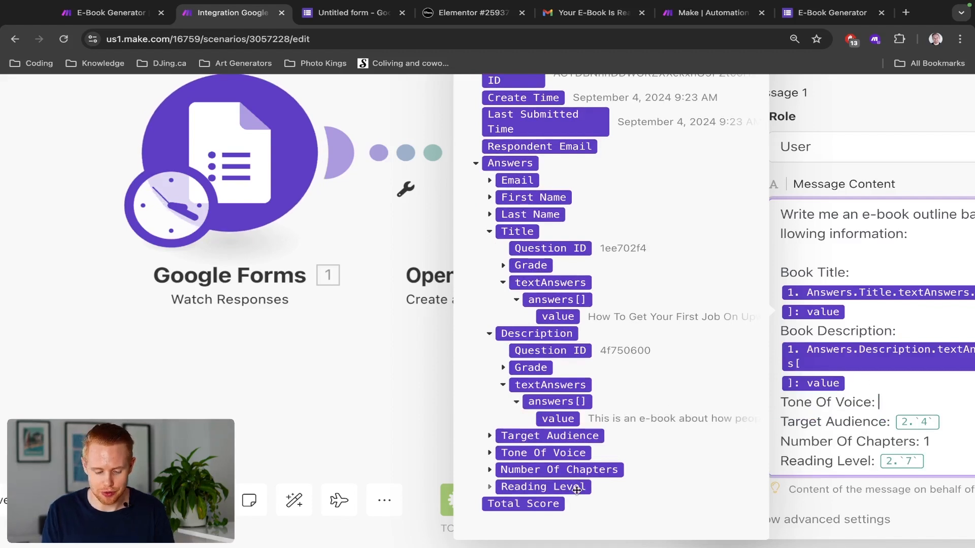
{"action": "left_click", "coordinate": [490, 452]}
{"action": "left_click", "coordinate": [503, 452]}
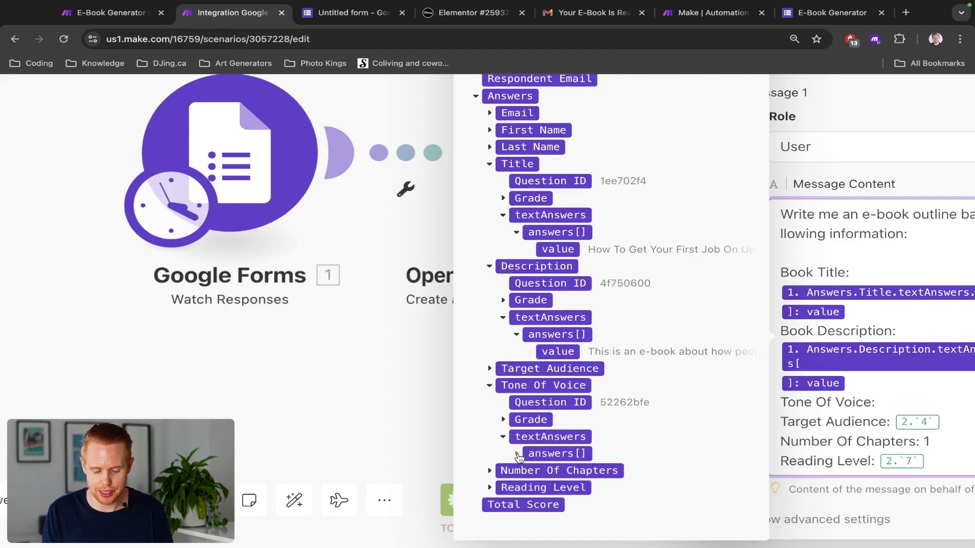
{"action": "left_click", "coordinate": [516, 453]}
{"action": "left_click", "coordinate": [542, 470]}
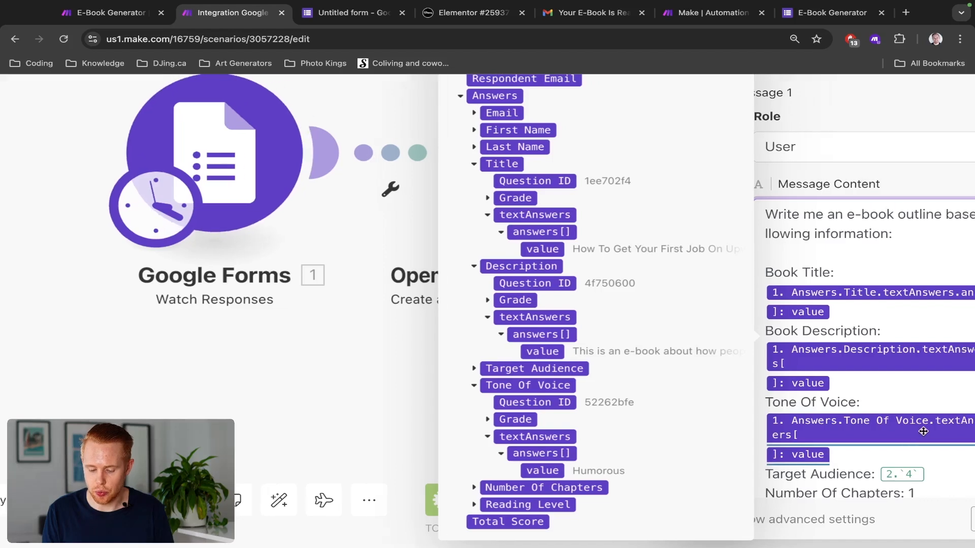
{"action": "left_click", "coordinate": [915, 475]}
{"action": "key", "text": "BackSpace"}
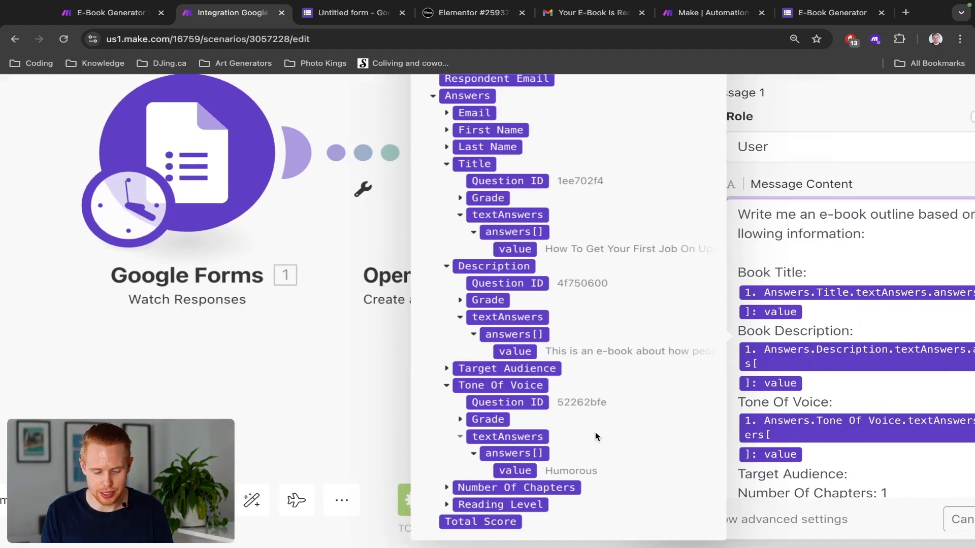
{"action": "left_click", "coordinate": [447, 371]}
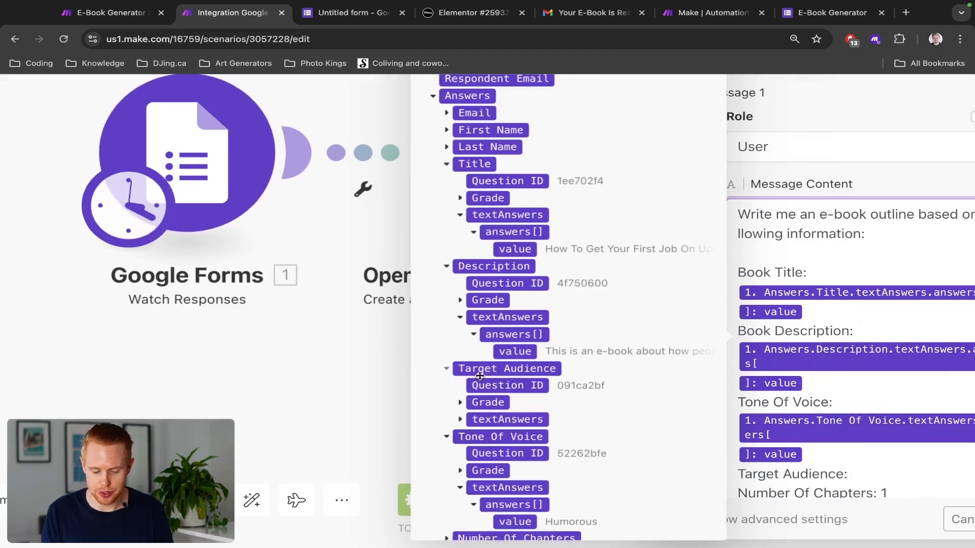
{"action": "left_click", "coordinate": [460, 420]}
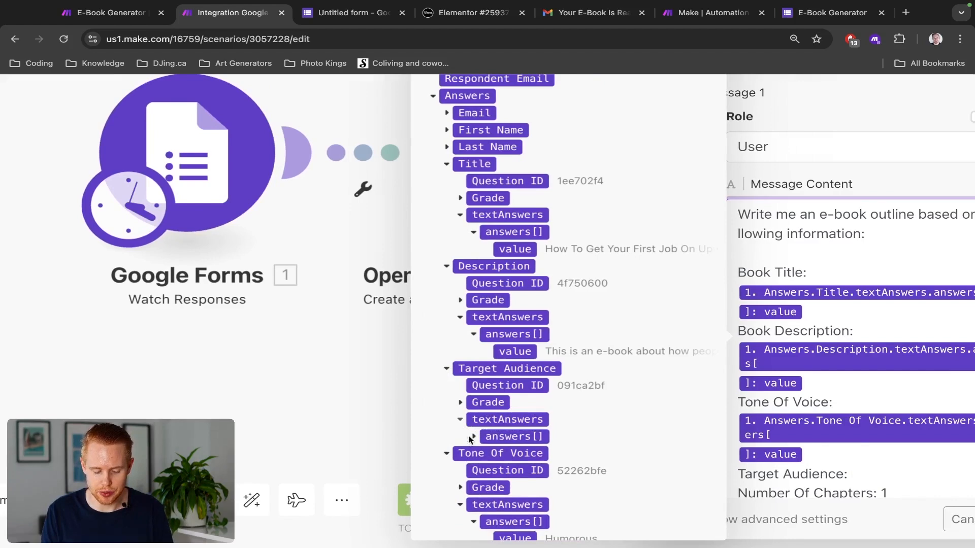
{"action": "left_click", "coordinate": [474, 436]}
{"action": "left_click", "coordinate": [519, 452]}
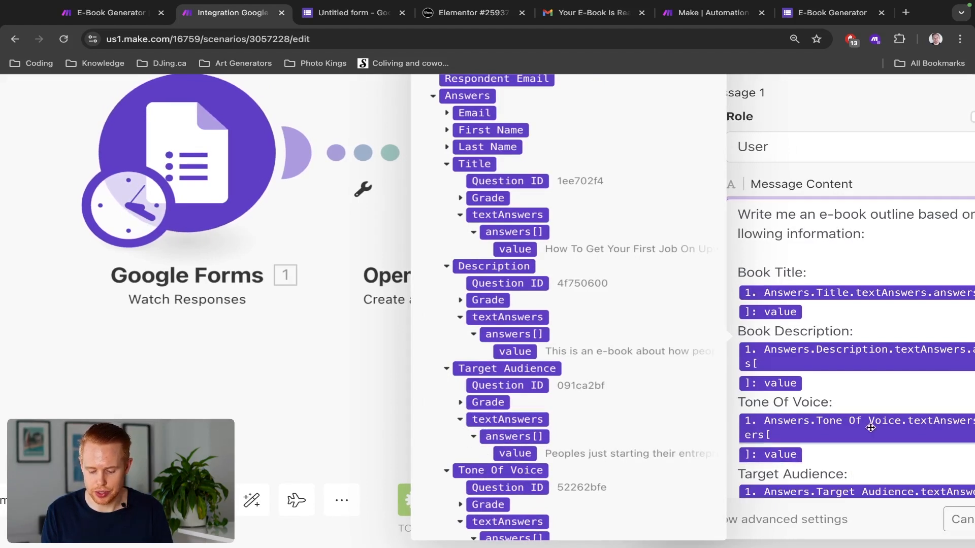
{"action": "scroll", "coordinate": [872, 427], "scroll_direction": "down", "scroll_amount": 1}
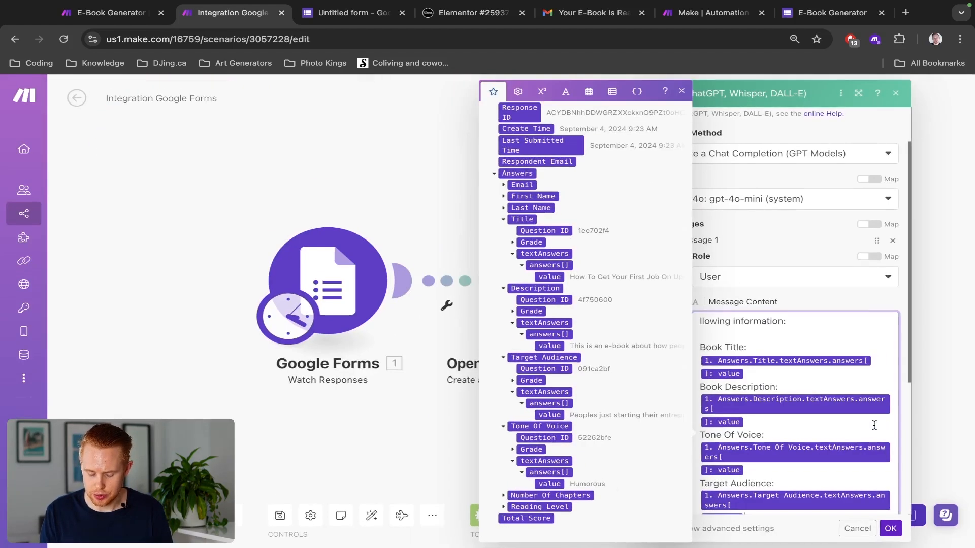
Step: Replace the fixed chapter count 1 with the Number Of Chapters form answer value
{"action": "scroll", "coordinate": [874, 426], "scroll_direction": "down", "scroll_amount": 4}
{"action": "left_click", "coordinate": [815, 306]}
{"action": "key", "text": "BackSpace"}
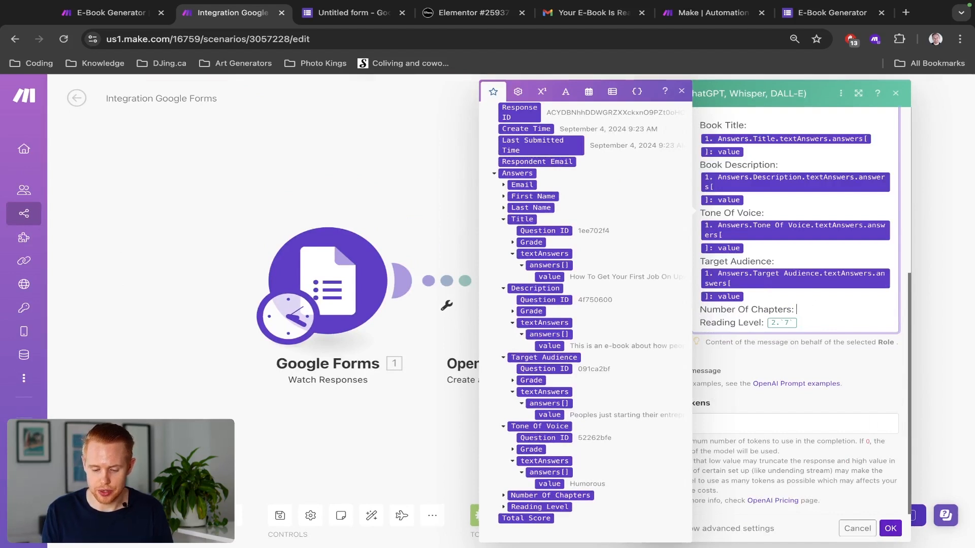
{"action": "left_click", "coordinate": [504, 495]}
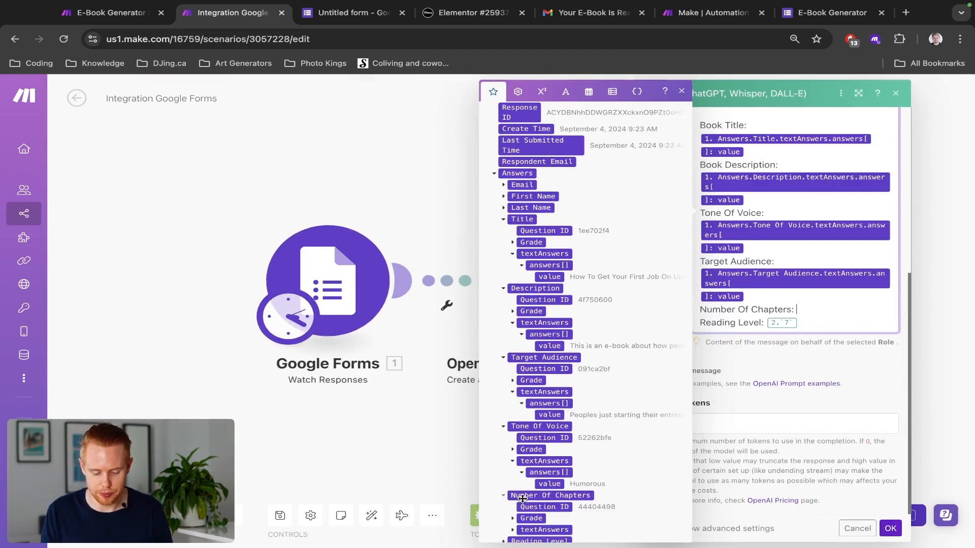
{"action": "scroll", "coordinate": [522, 498], "scroll_direction": "down", "scroll_amount": 1}
{"action": "left_click", "coordinate": [513, 495]}
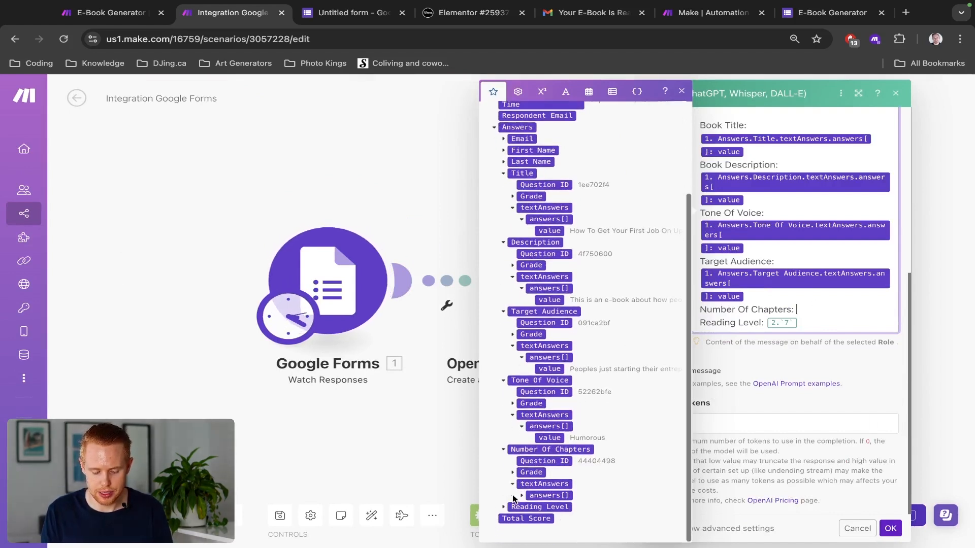
{"action": "left_click", "coordinate": [520, 495]}
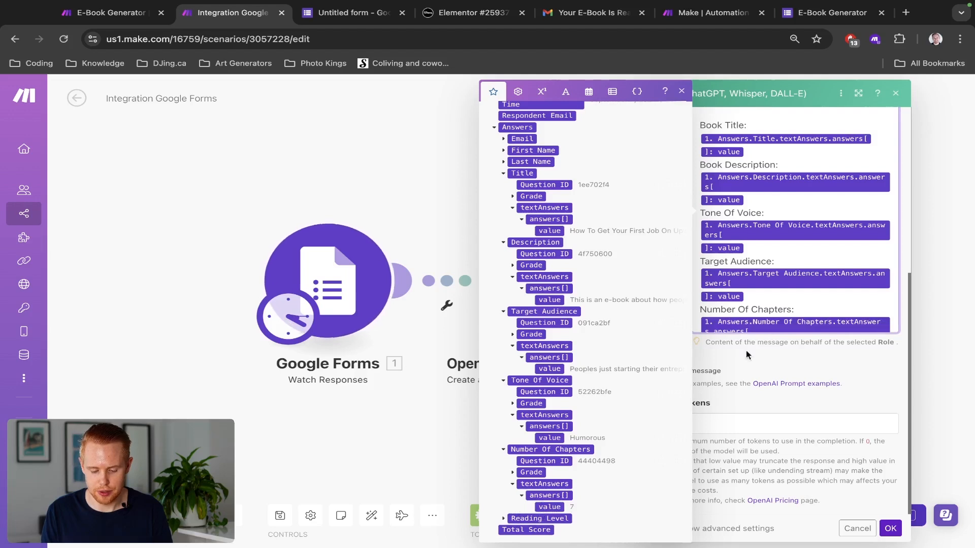
{"action": "left_click", "coordinate": [549, 506]}
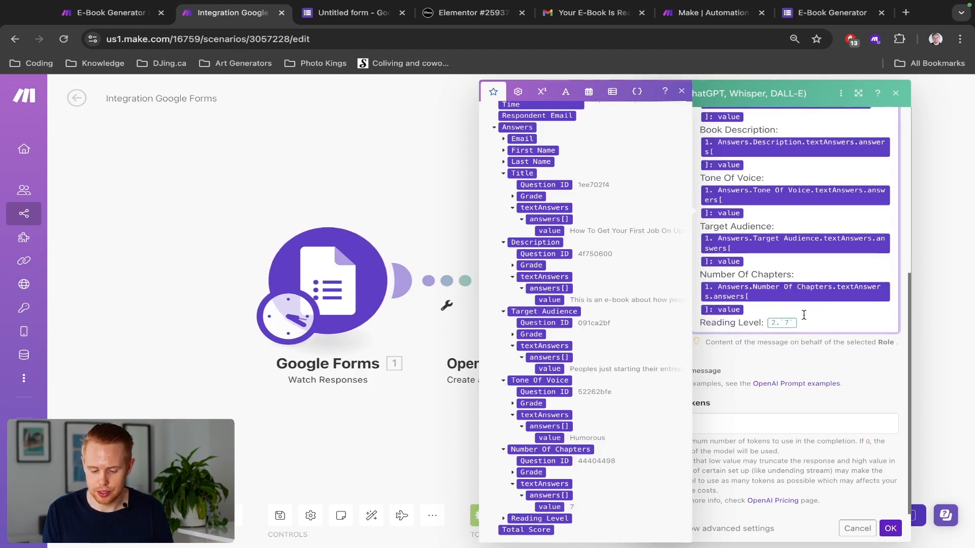
Step: Map the Reading Level answer value into the prompt and close the mapping panel
{"action": "left_click", "coordinate": [506, 520]}
{"action": "scroll", "coordinate": [507, 523], "scroll_direction": "down", "scroll_amount": 2}
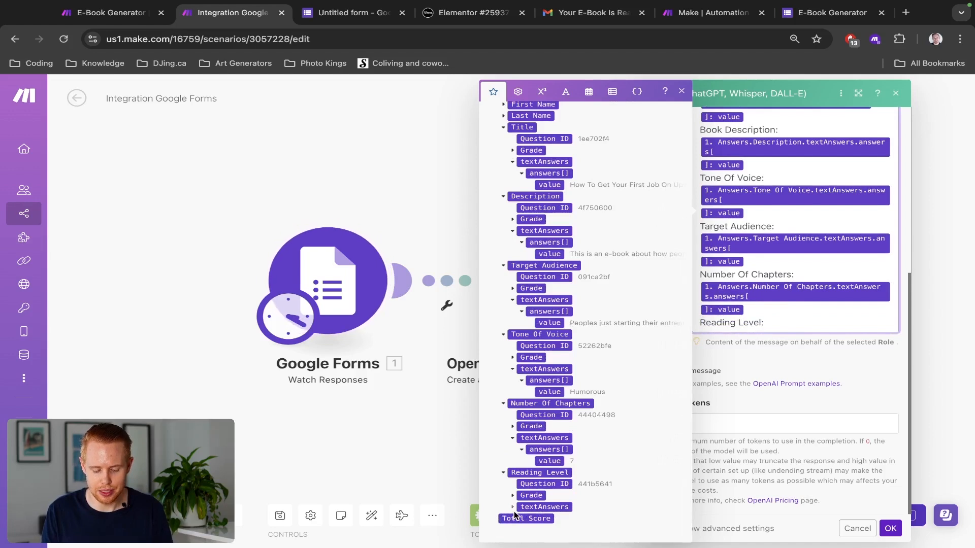
{"action": "left_click", "coordinate": [522, 518]}
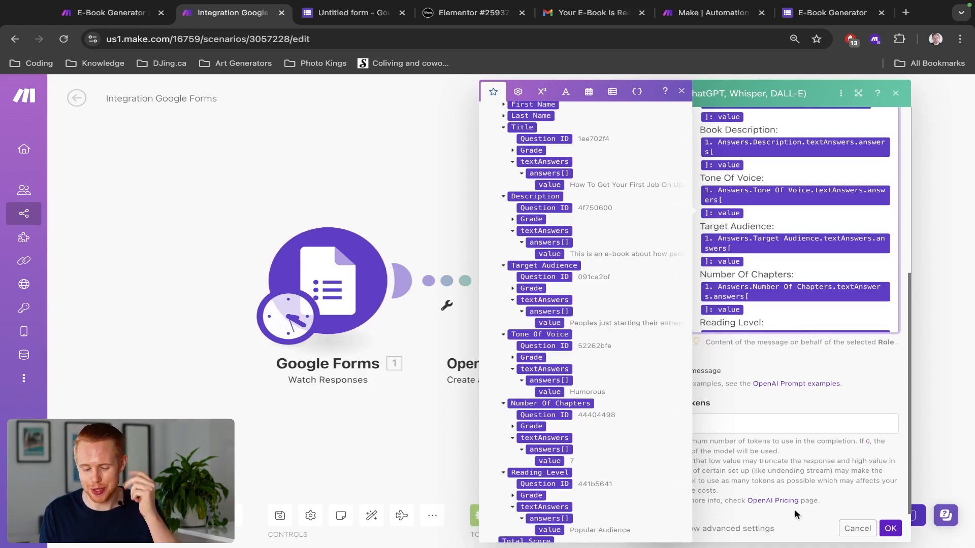
{"action": "left_click", "coordinate": [774, 372]}
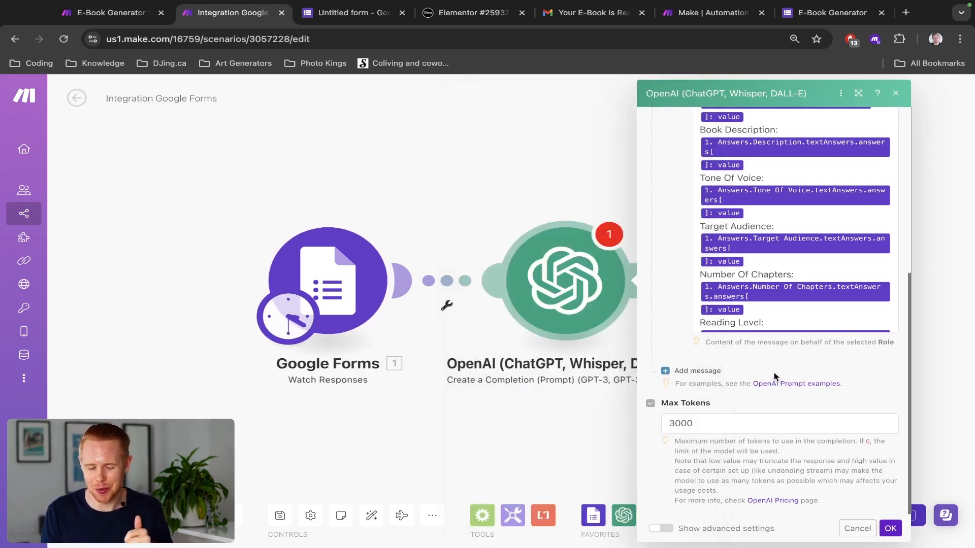
Step: Save the scenario, then reopen the OpenAI module and add a second message
{"action": "left_click", "coordinate": [890, 529]}
{"action": "key", "text": "super+s"}
{"action": "key", "text": "super+s"}
{"action": "key", "text": "super+s"}
{"action": "key", "text": "super+s"}
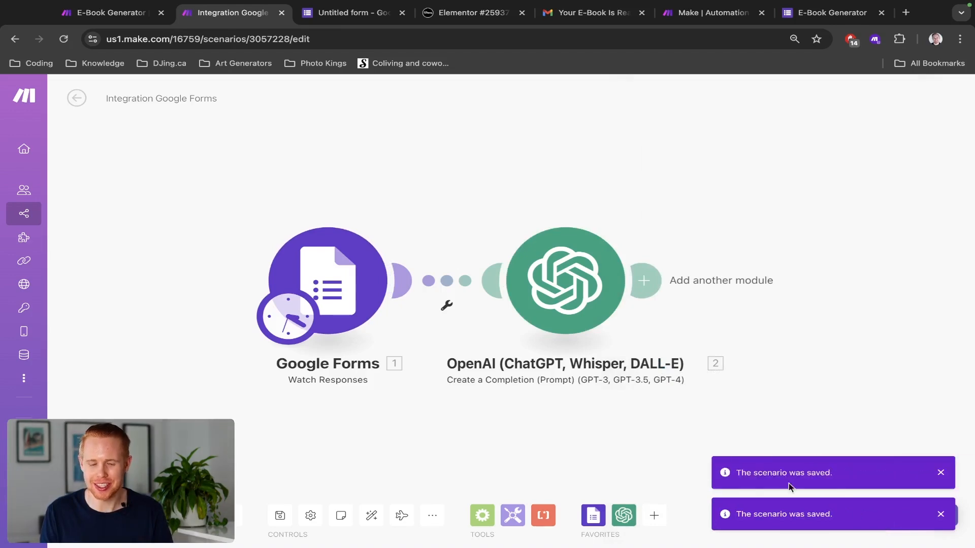
{"action": "left_click", "coordinate": [542, 281]}
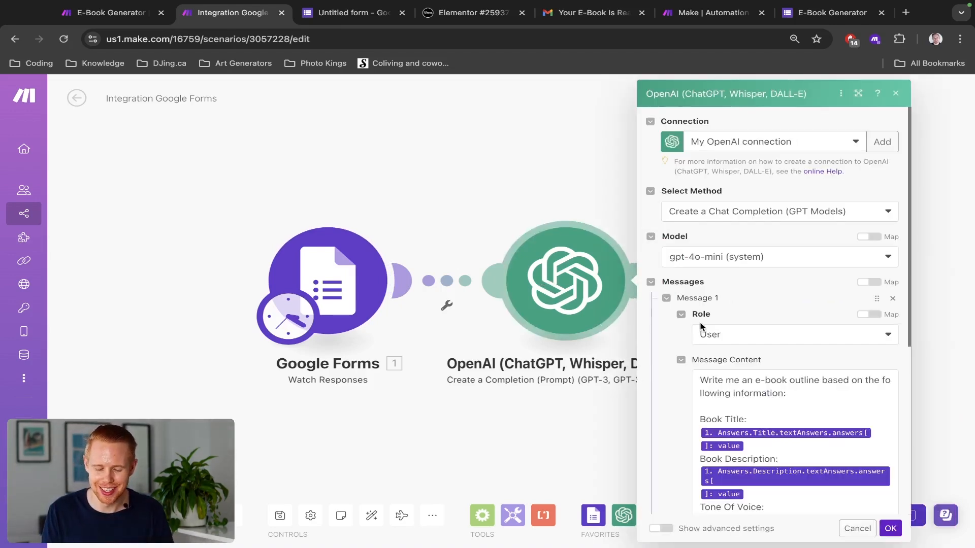
{"action": "scroll", "coordinate": [700, 326], "scroll_direction": "down", "scroll_amount": 5}
{"action": "scroll", "coordinate": [701, 326], "scroll_direction": "up", "scroll_amount": 5}
{"action": "scroll", "coordinate": [730, 275], "scroll_direction": "down", "scroll_amount": 3}
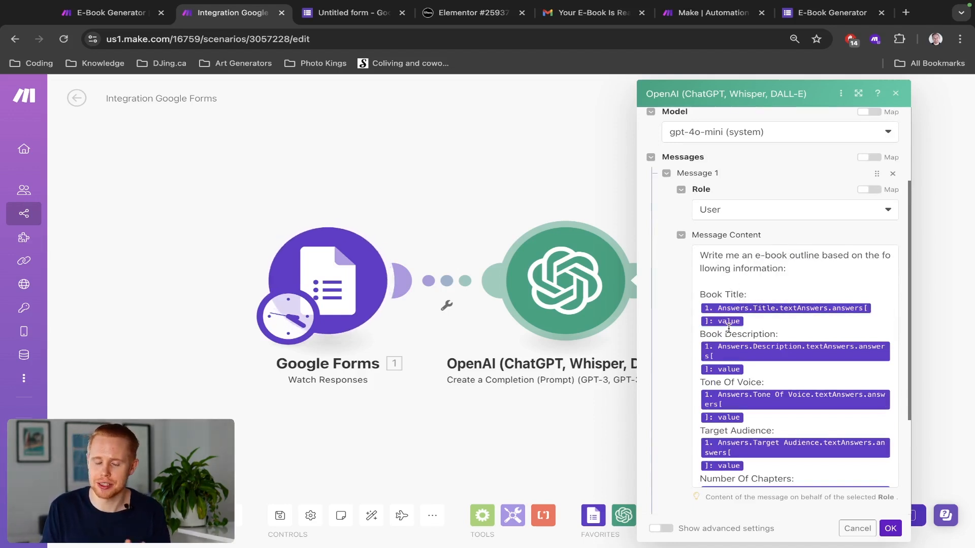
{"action": "scroll", "coordinate": [734, 376], "scroll_direction": "down", "scroll_amount": 1}
{"action": "scroll", "coordinate": [734, 376], "scroll_direction": "down", "scroll_amount": 3}
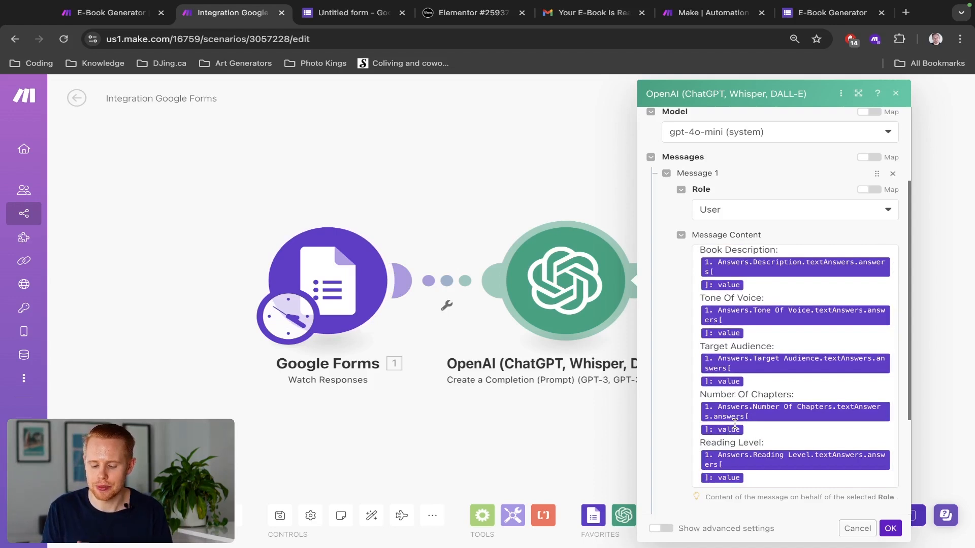
{"action": "scroll", "coordinate": [740, 447], "scroll_direction": "down", "scroll_amount": 5}
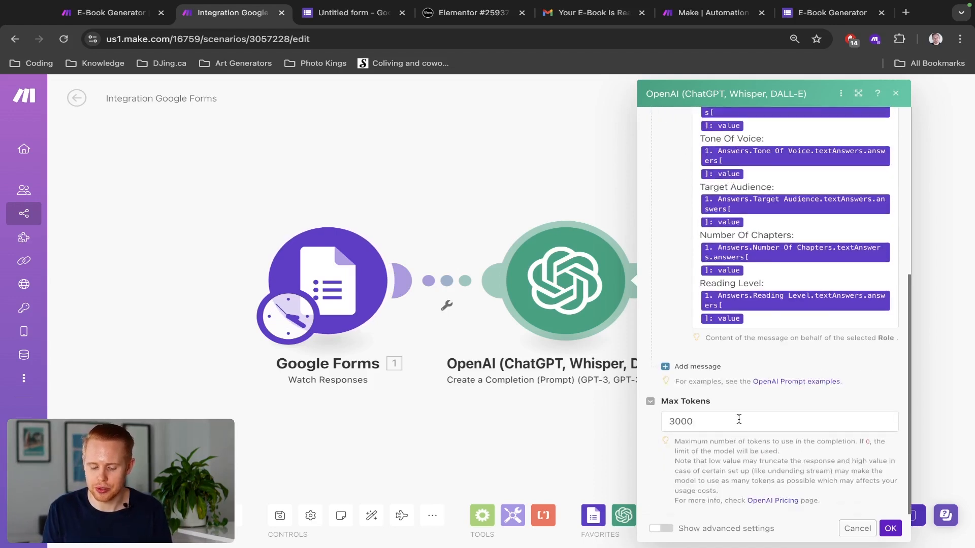
{"action": "left_click", "coordinate": [695, 367]}
Step: Review the E-Book Generator's System JSON chapter template and Assistant intro/conclusion message
{"action": "key", "text": "ctrl+shift+Tab"}
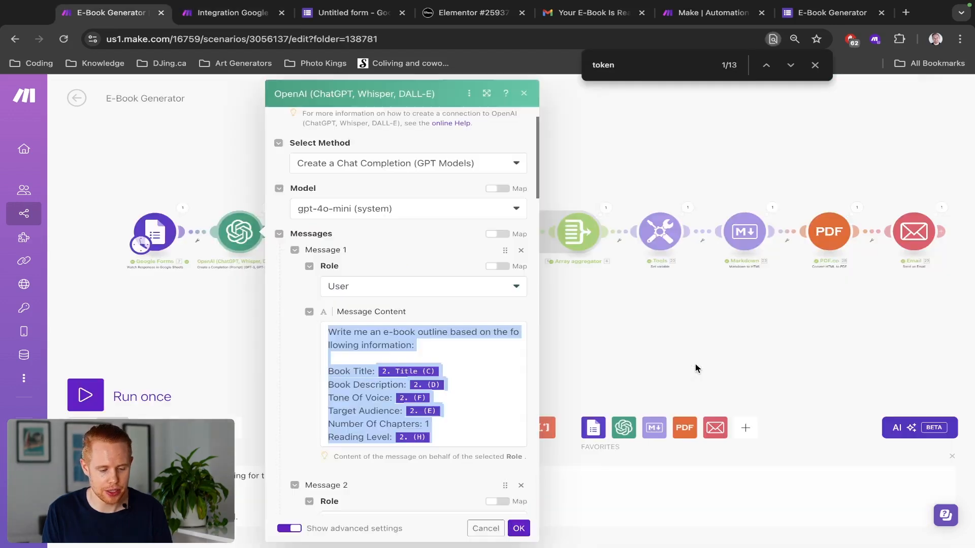
{"action": "scroll", "coordinate": [334, 360], "scroll_direction": "down", "scroll_amount": 5}
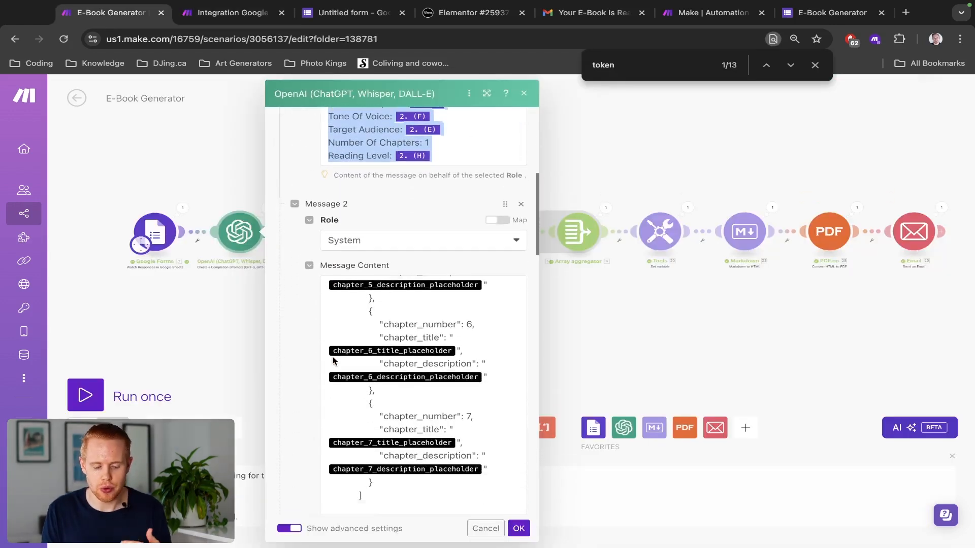
{"action": "scroll", "coordinate": [298, 333], "scroll_direction": "down", "scroll_amount": 3}
{"action": "scroll", "coordinate": [298, 332], "scroll_direction": "down", "scroll_amount": 4}
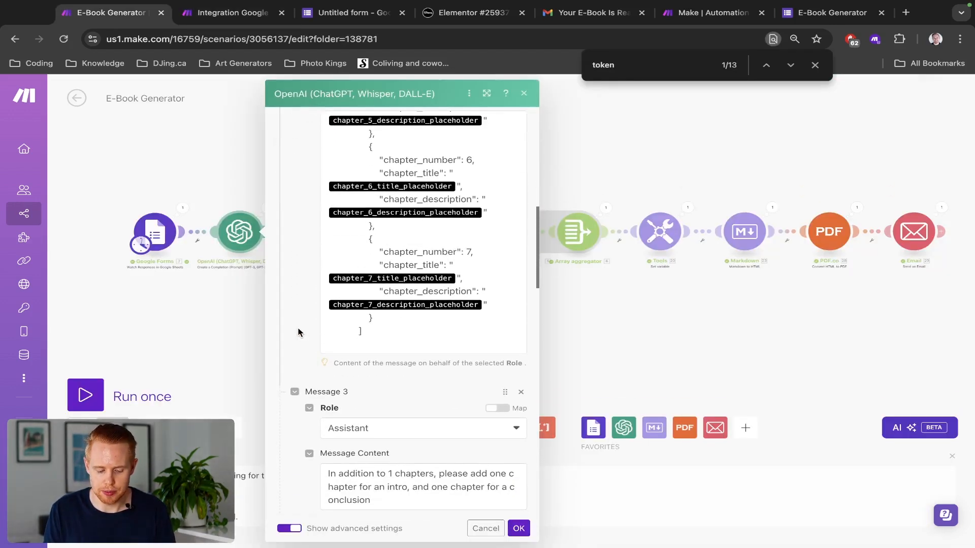
{"action": "scroll", "coordinate": [347, 341], "scroll_direction": "up", "scroll_amount": 4}
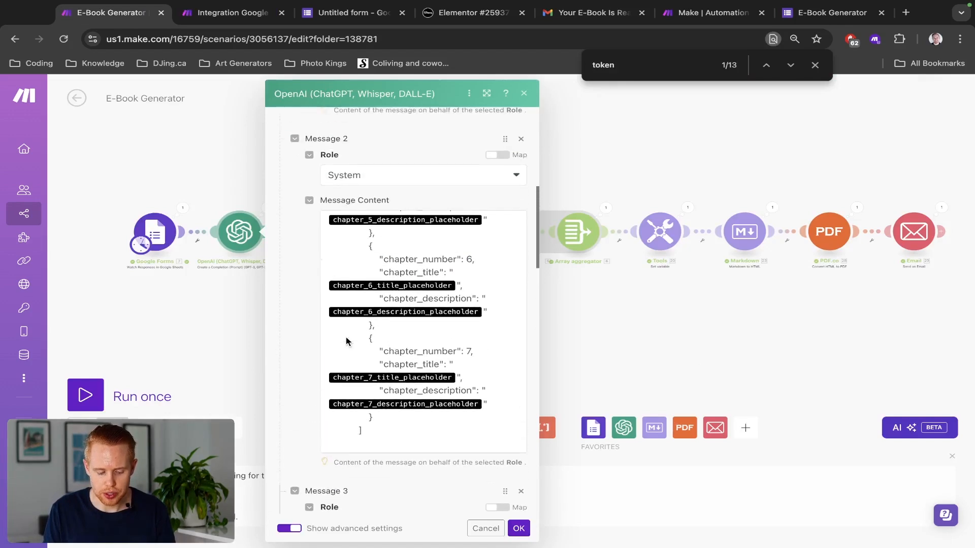
{"action": "scroll", "coordinate": [410, 487], "scroll_direction": "down", "scroll_amount": 3}
{"action": "scroll", "coordinate": [410, 480], "scroll_direction": "down", "scroll_amount": 1}
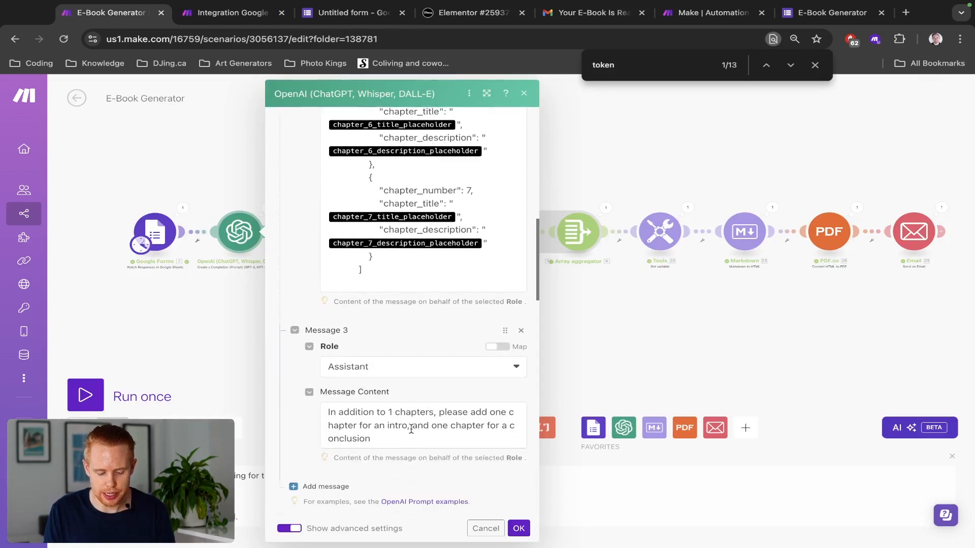
Step: Make Message 2 an Assistant message containing the copied intro-and-conclusion instruction
{"action": "triple_click", "coordinate": [401, 426]}
{"action": "key", "text": "ctrl+c"}
{"action": "key", "text": "ctrl+Tab"}
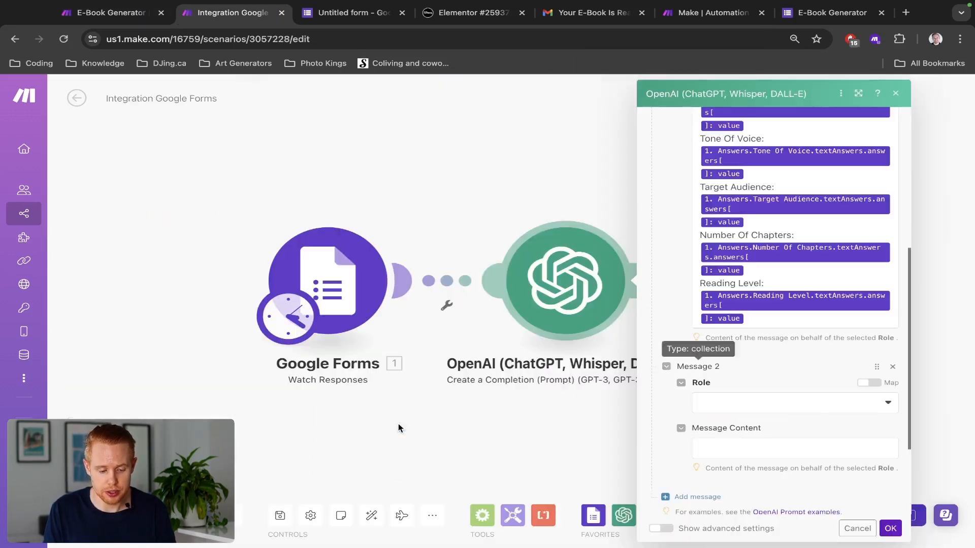
{"action": "left_click", "coordinate": [730, 401]}
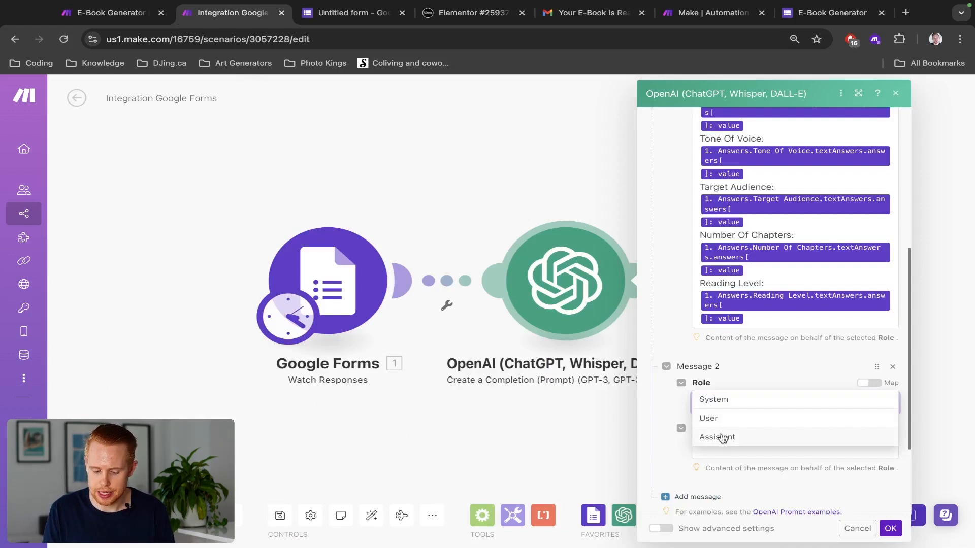
{"action": "left_click", "coordinate": [725, 435]}
{"action": "scroll", "coordinate": [725, 386], "scroll_direction": "down", "scroll_amount": 3}
{"action": "left_click", "coordinate": [731, 349]}
{"action": "key", "text": "ctrl+v"}
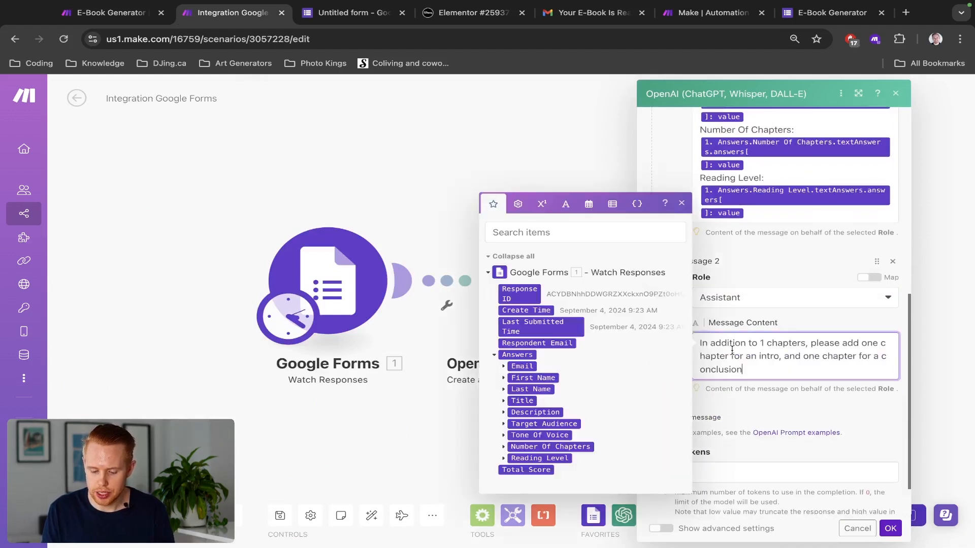
Step: Replace the chapter count '1' in Message 2 with the Number Of Chapters mapping
{"action": "double_click", "coordinate": [730, 342]}
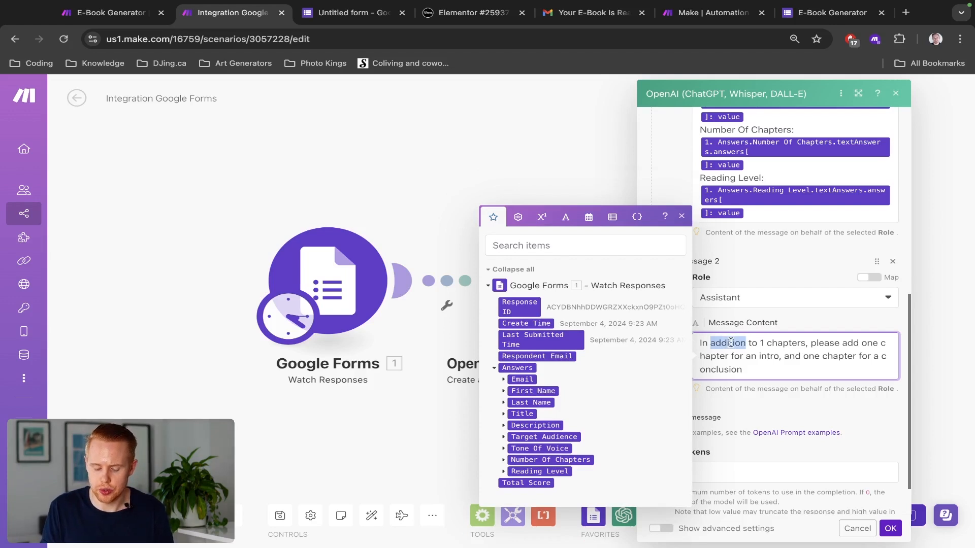
{"action": "left_click", "coordinate": [750, 343]}
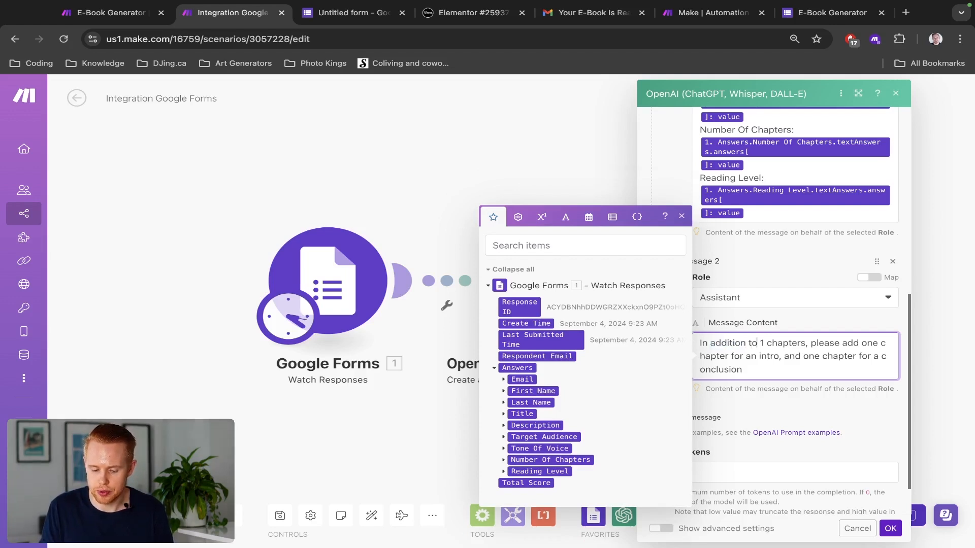
{"action": "scroll", "coordinate": [757, 157], "scroll_direction": "up", "scroll_amount": 1}
{"action": "left_click_drag", "start_coordinate": [751, 172], "coordinate": [749, 159]}
{"action": "key", "text": "shift+Left"}
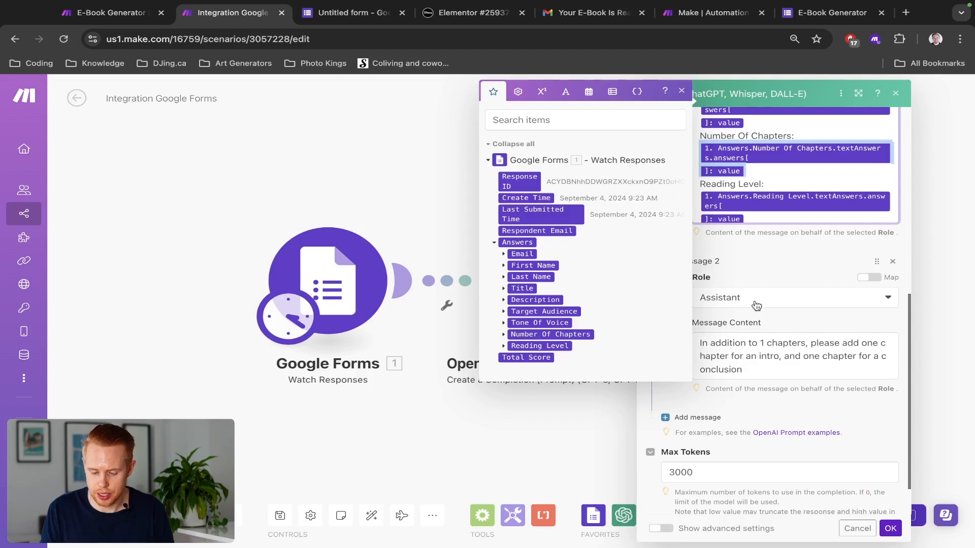
{"action": "left_click", "coordinate": [765, 342]}
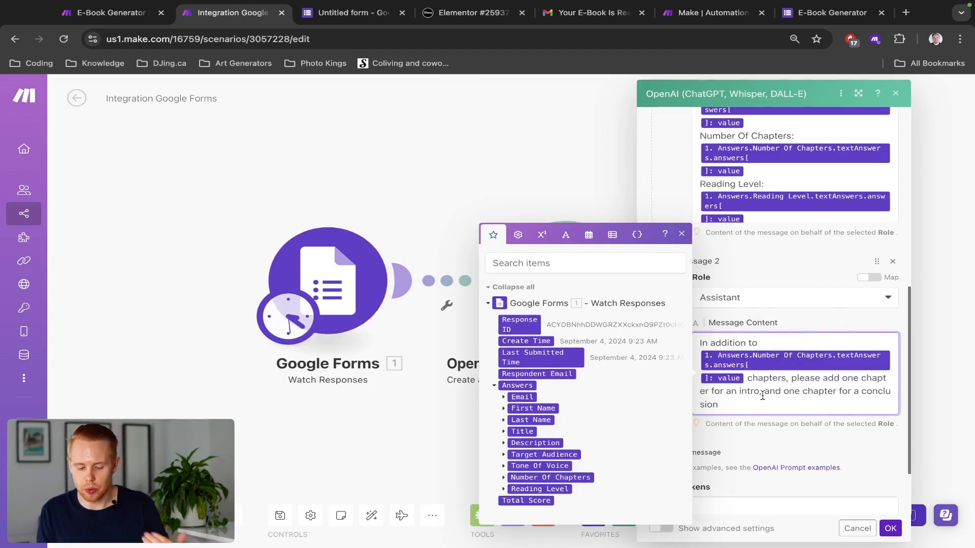
{"action": "left_click", "coordinate": [795, 425]}
{"action": "scroll", "coordinate": [786, 368], "scroll_direction": "down", "scroll_amount": 2}
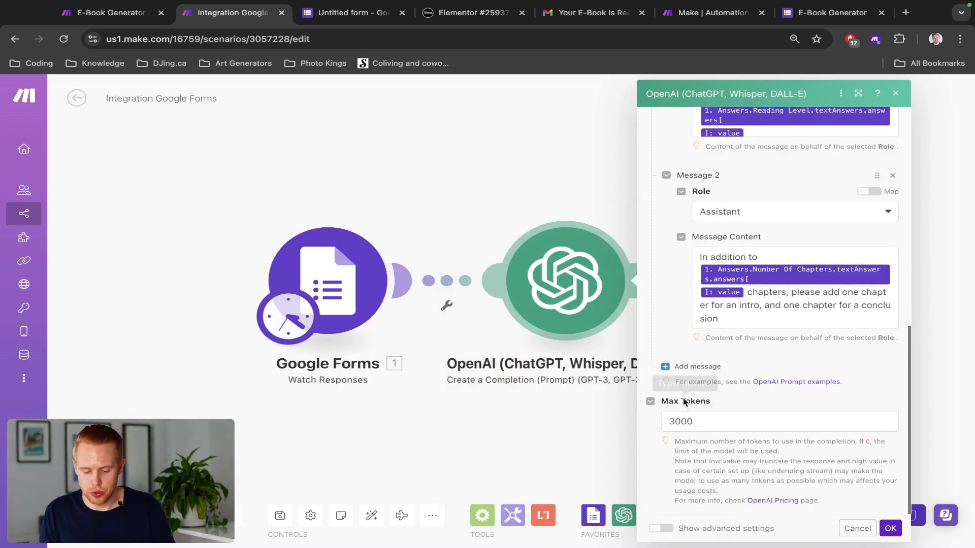
{"action": "scroll", "coordinate": [665, 531], "scroll_direction": "up", "scroll_amount": 5}
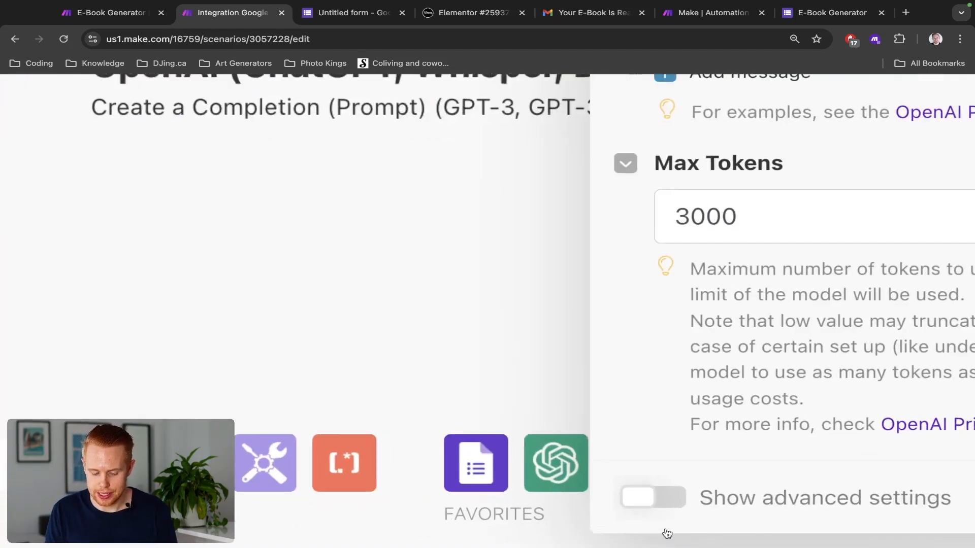
Step: Set Response Format to JSON Object, Parse JSON Response to Yes, and confirm the settings
{"action": "left_click", "coordinate": [645, 495]}
{"action": "scroll", "coordinate": [690, 442], "scroll_direction": "down", "scroll_amount": 5}
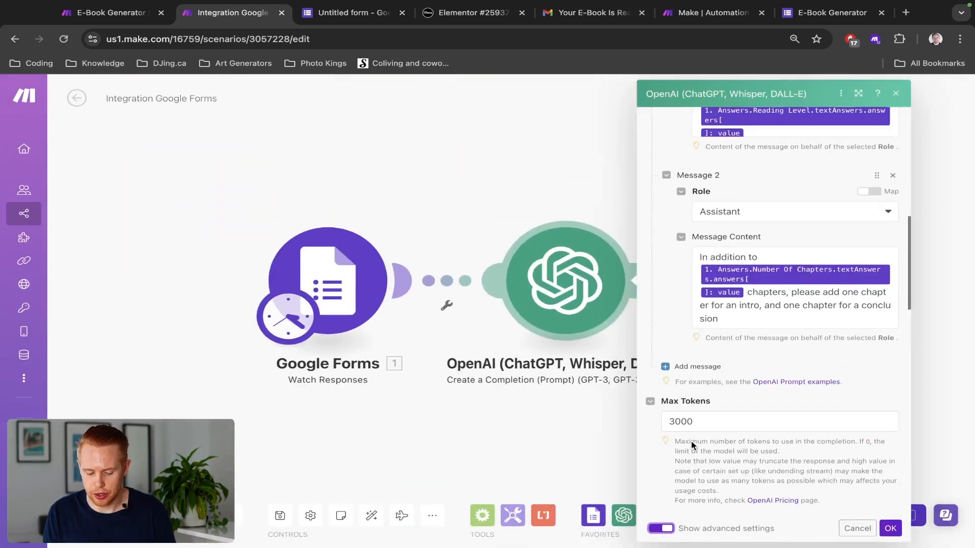
{"action": "scroll", "coordinate": [703, 450], "scroll_direction": "down", "scroll_amount": 15}
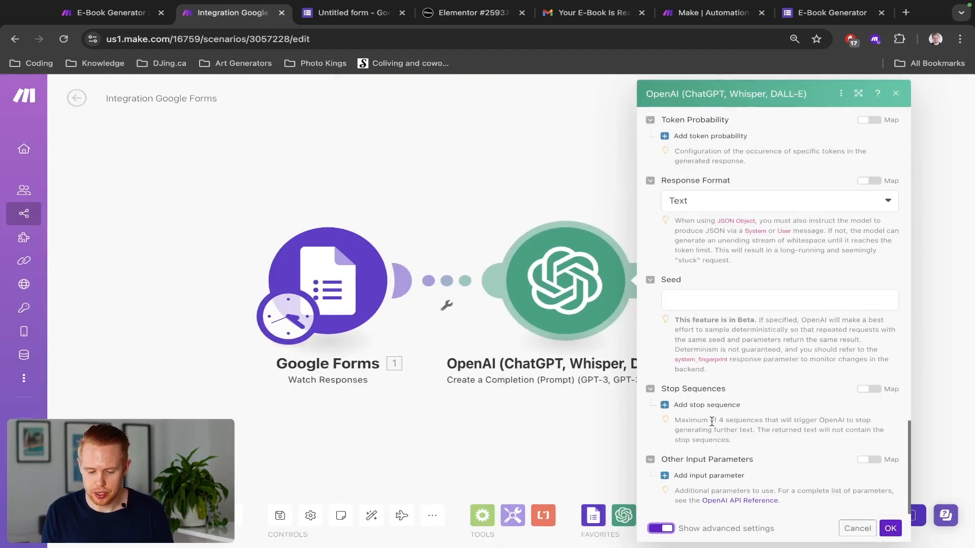
{"action": "scroll", "coordinate": [711, 421], "scroll_direction": "up", "scroll_amount": 2}
{"action": "left_click", "coordinate": [737, 285]}
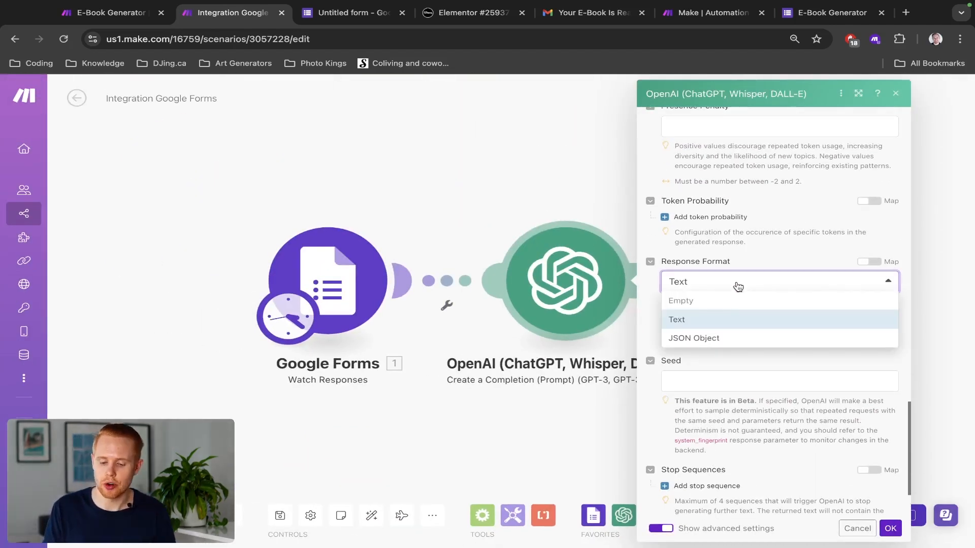
{"action": "left_click", "coordinate": [716, 337]}
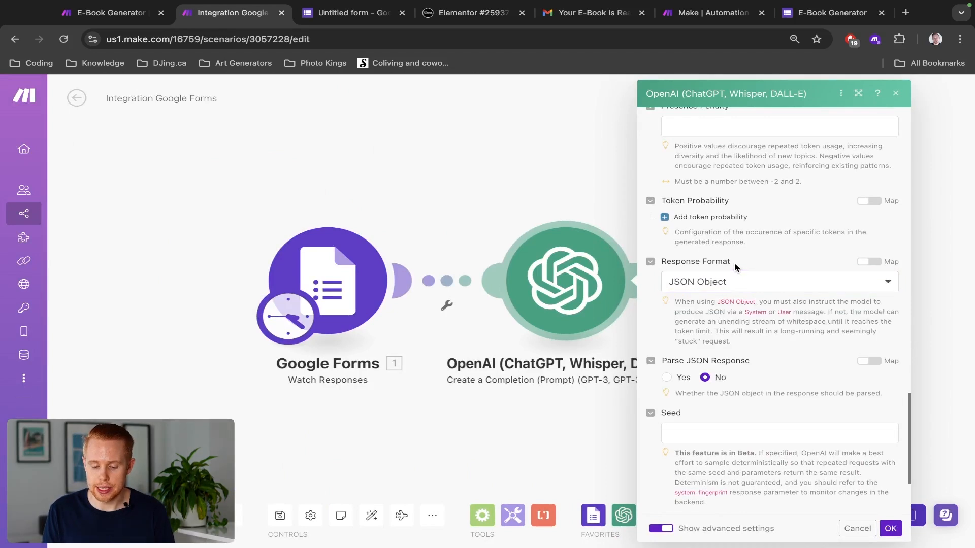
{"action": "left_click", "coordinate": [733, 280]}
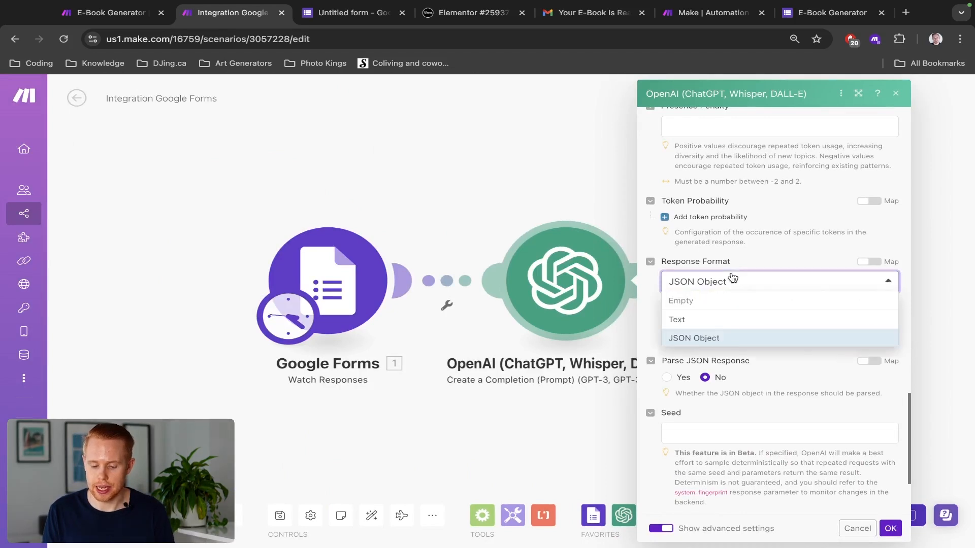
{"action": "left_click", "coordinate": [723, 336]}
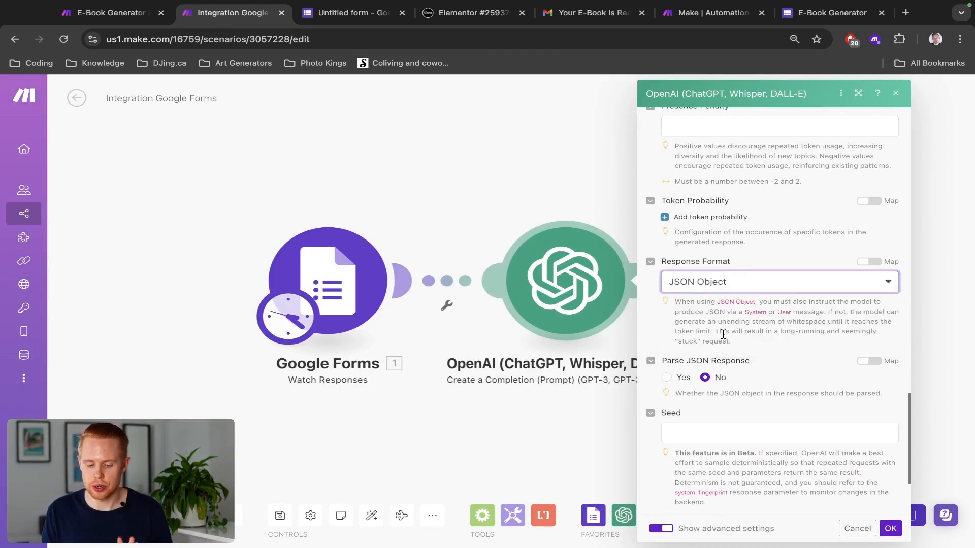
{"action": "left_click", "coordinate": [667, 377]}
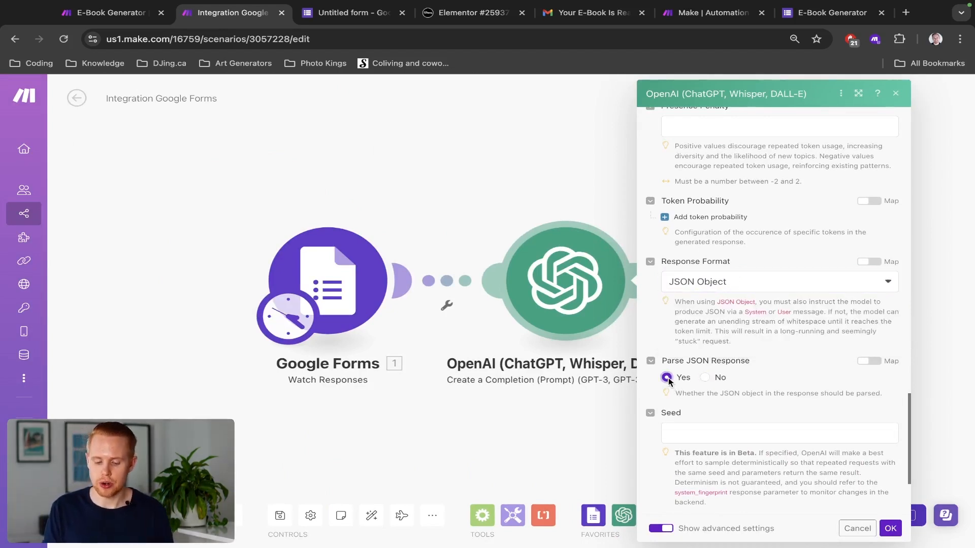
{"action": "left_click", "coordinate": [890, 528]}
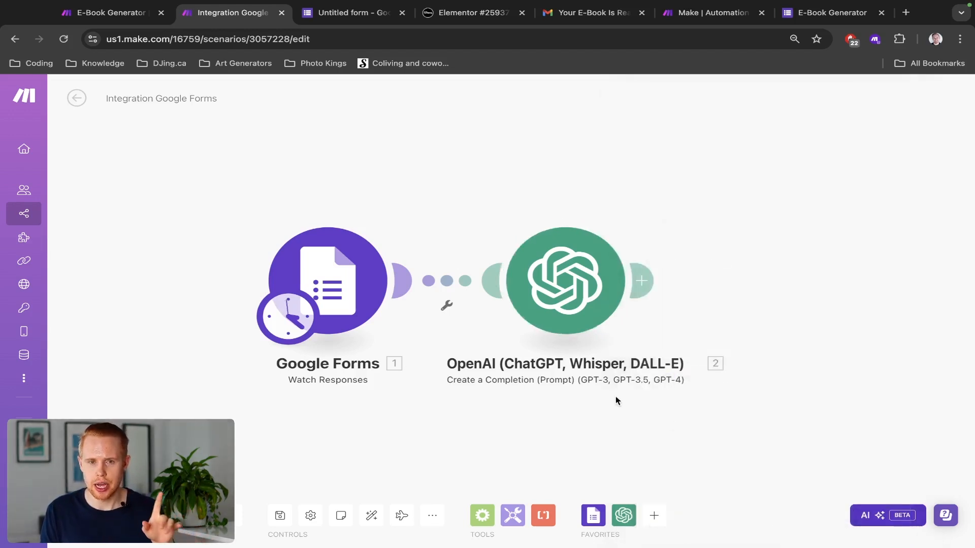
Step: Reopen the OpenAI module and add a third message below the Assistant note
{"action": "left_click", "coordinate": [641, 280]}
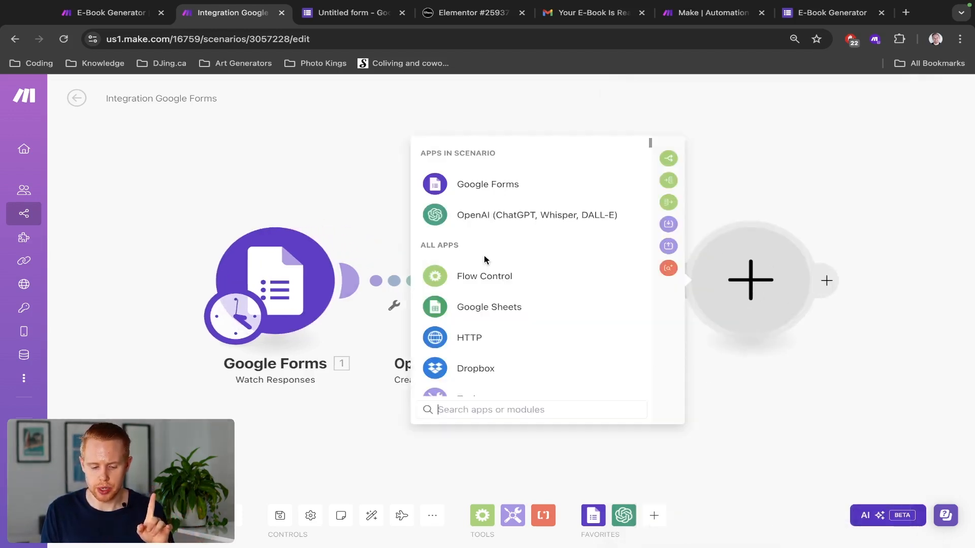
{"action": "left_click", "coordinate": [344, 203]}
{"action": "left_click", "coordinate": [512, 279]}
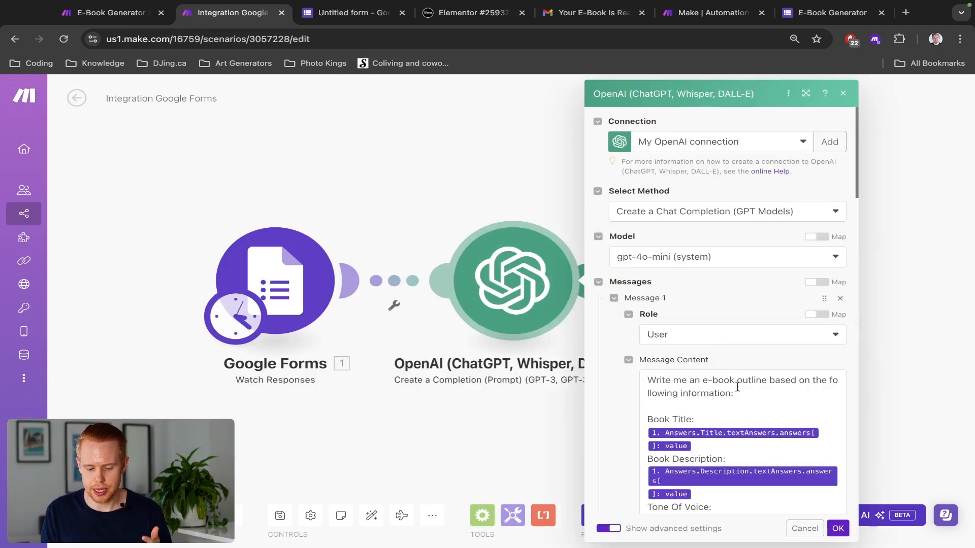
{"action": "left_click", "coordinate": [744, 419]}
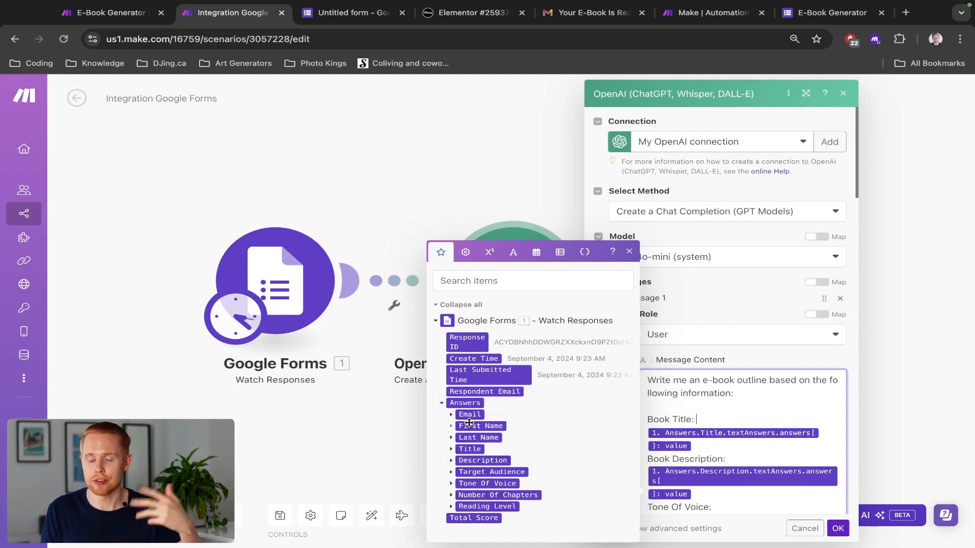
{"action": "scroll", "coordinate": [761, 469], "scroll_direction": "down", "scroll_amount": 1}
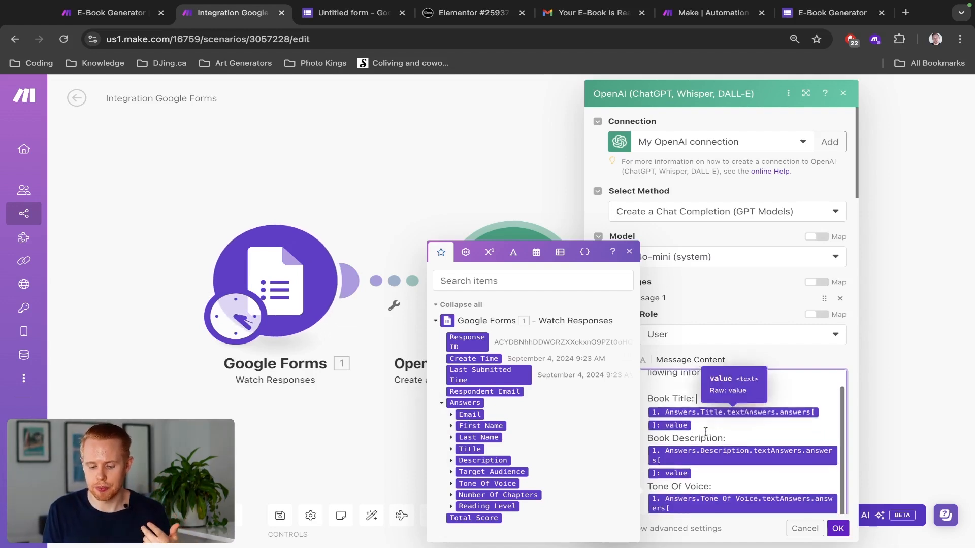
{"action": "left_click", "coordinate": [838, 529]}
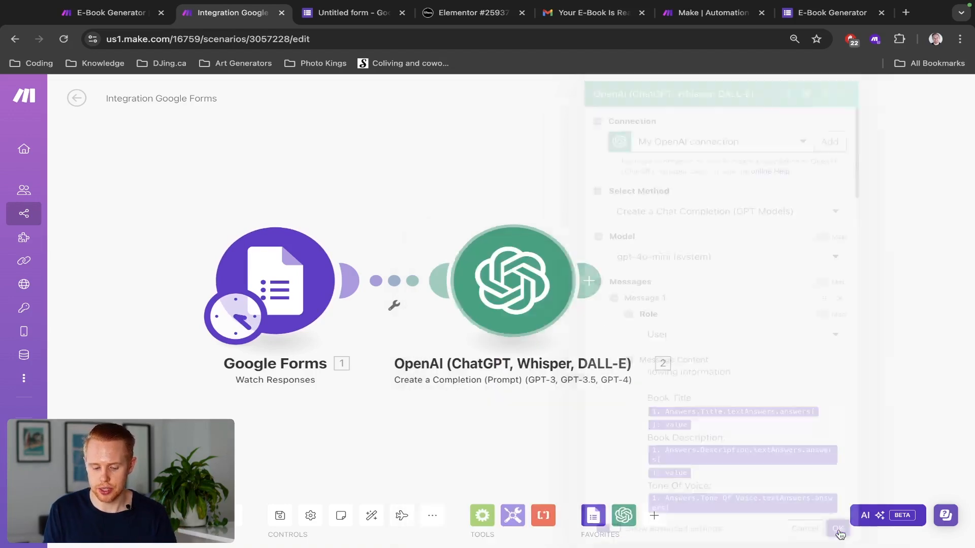
{"action": "left_click", "coordinate": [558, 281]}
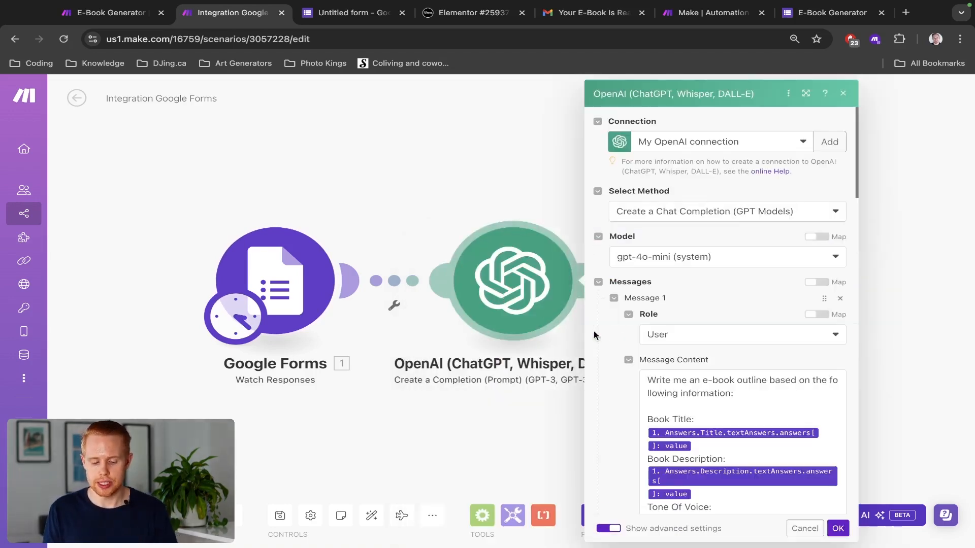
{"action": "scroll", "coordinate": [675, 362], "scroll_direction": "down", "scroll_amount": 6}
{"action": "scroll", "coordinate": [660, 363], "scroll_direction": "up", "scroll_amount": 1}
{"action": "left_click", "coordinate": [655, 367]}
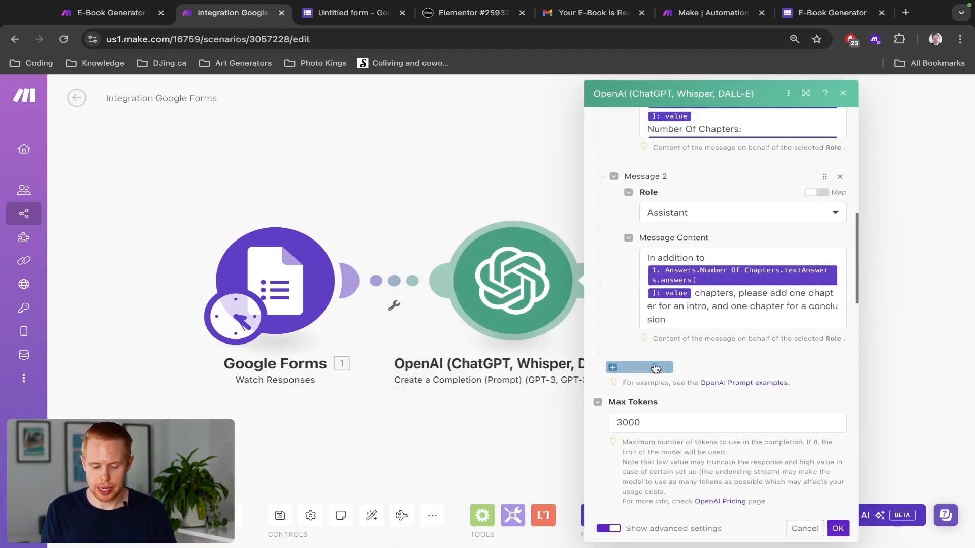
Step: Set Message 3's role to System and bring up the E-Book Generator scenario
{"action": "scroll", "coordinate": [660, 360], "scroll_direction": "down", "scroll_amount": 1}
{"action": "left_click", "coordinate": [663, 350]}
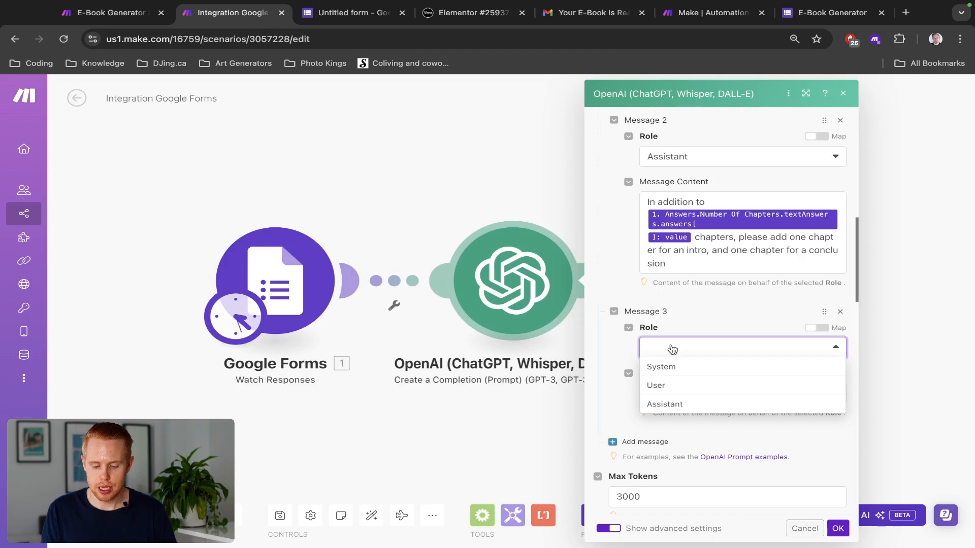
{"action": "left_click", "coordinate": [685, 305]}
{"action": "scroll", "coordinate": [685, 304], "scroll_direction": "down", "scroll_amount": 15}
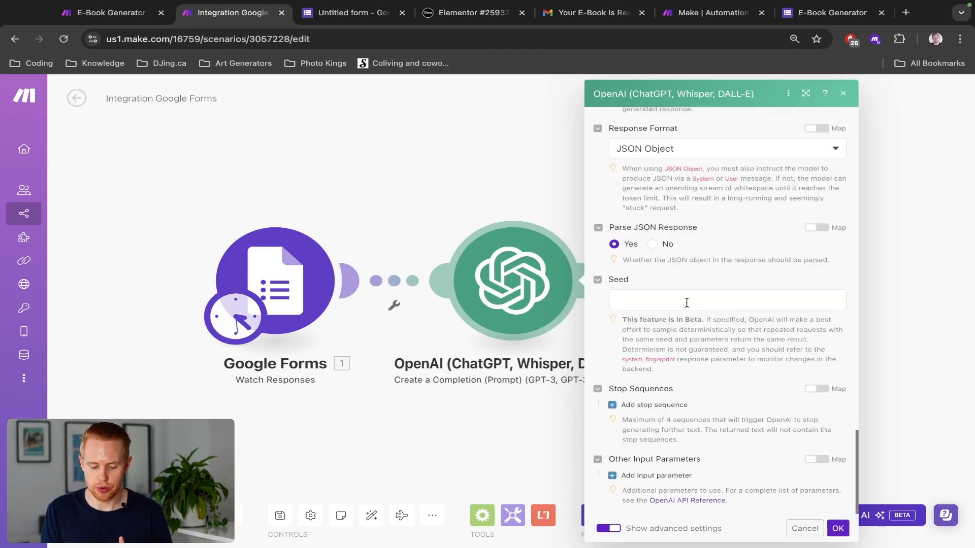
{"action": "scroll", "coordinate": [662, 223], "scroll_direction": "up", "scroll_amount": 1}
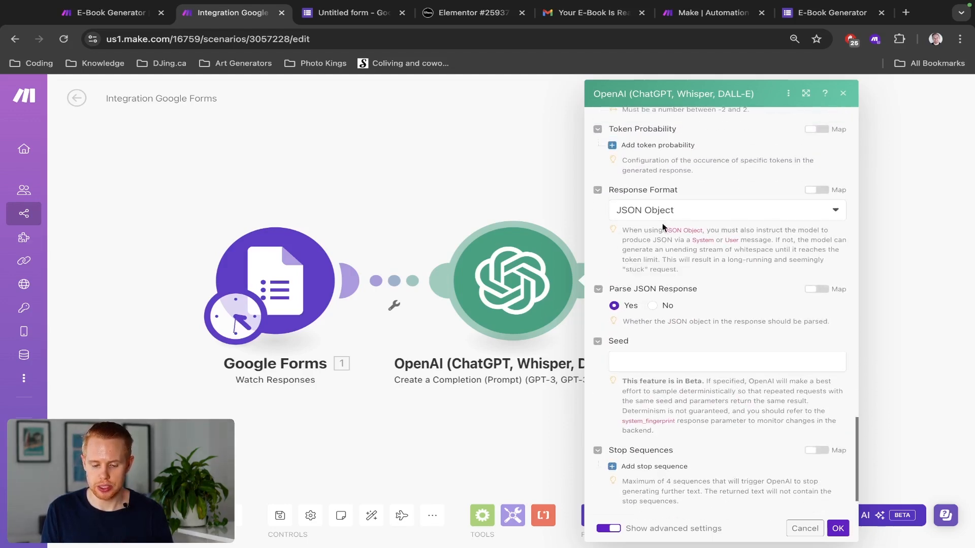
{"action": "scroll", "coordinate": [663, 216], "scroll_direction": "up", "scroll_amount": 14}
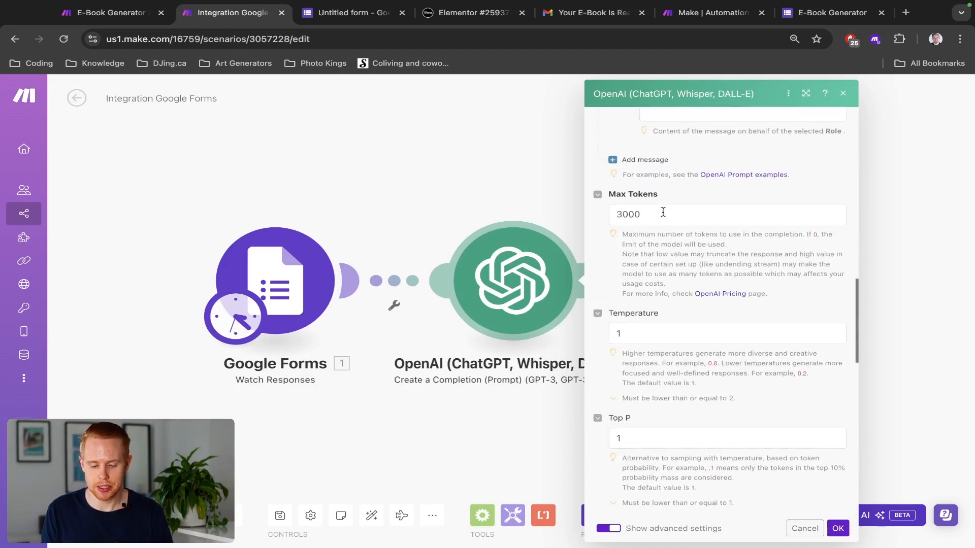
{"action": "scroll", "coordinate": [664, 212], "scroll_direction": "down", "scroll_amount": 1}
{"action": "left_click", "coordinate": [670, 292]}
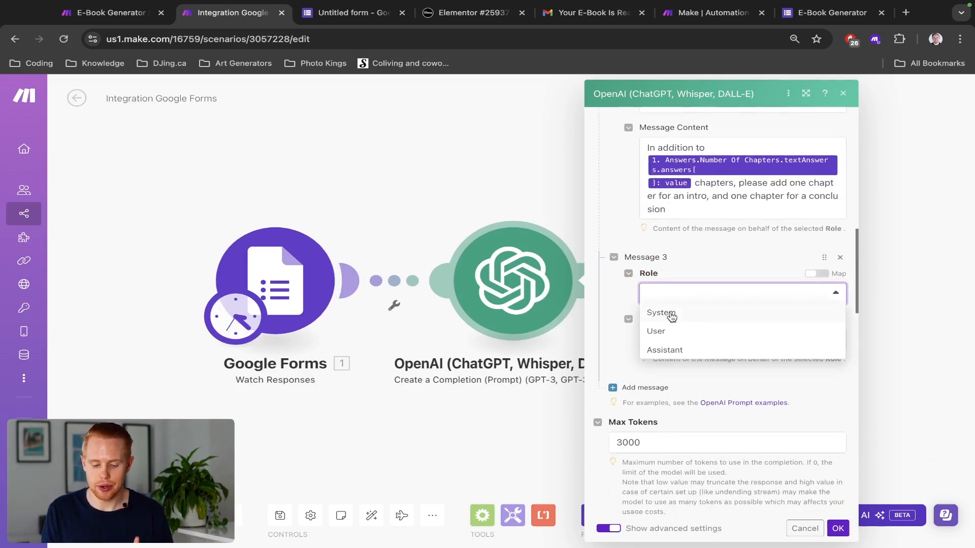
{"action": "left_click", "coordinate": [670, 314]}
{"action": "key", "text": "ctrl+shift+Tab"}
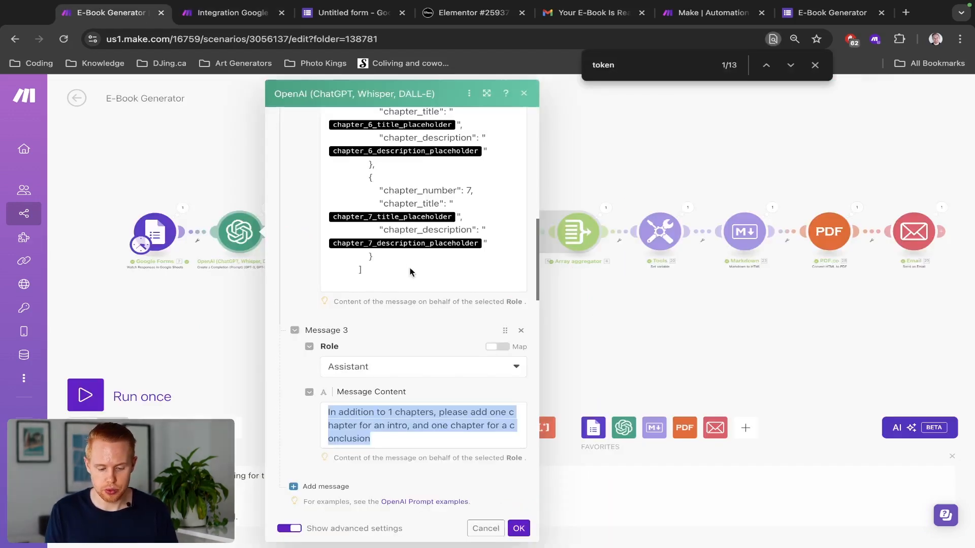
Step: Copy the opening JSON-output instruction sentence from E-Book Generator's Message 2, then go back to Integration Google Forms
{"action": "scroll", "coordinate": [398, 261], "scroll_direction": "up", "scroll_amount": 7}
{"action": "scroll", "coordinate": [398, 264], "scroll_direction": "up", "scroll_amount": 8}
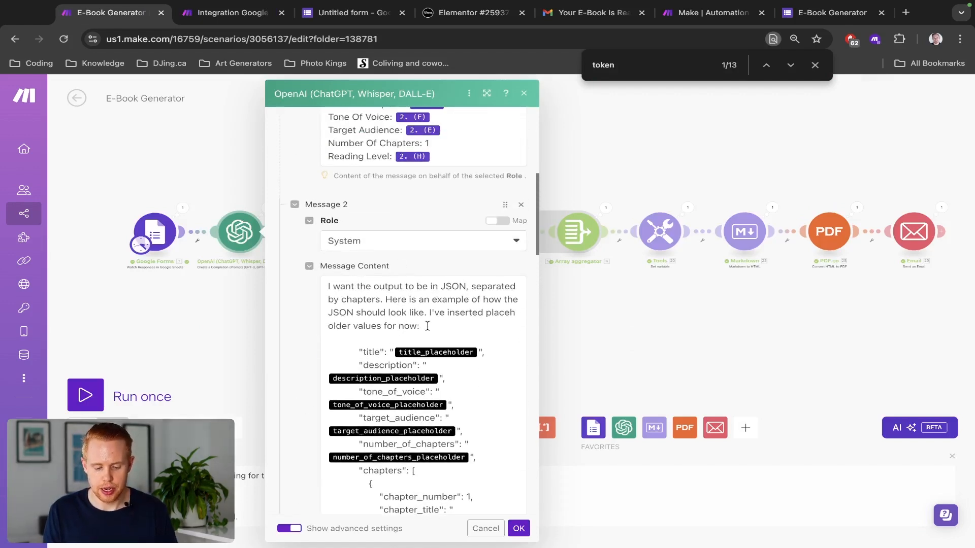
{"action": "scroll", "coordinate": [401, 356], "scroll_direction": "down", "scroll_amount": 2}
{"action": "scroll", "coordinate": [452, 422], "scroll_direction": "down", "scroll_amount": 12}
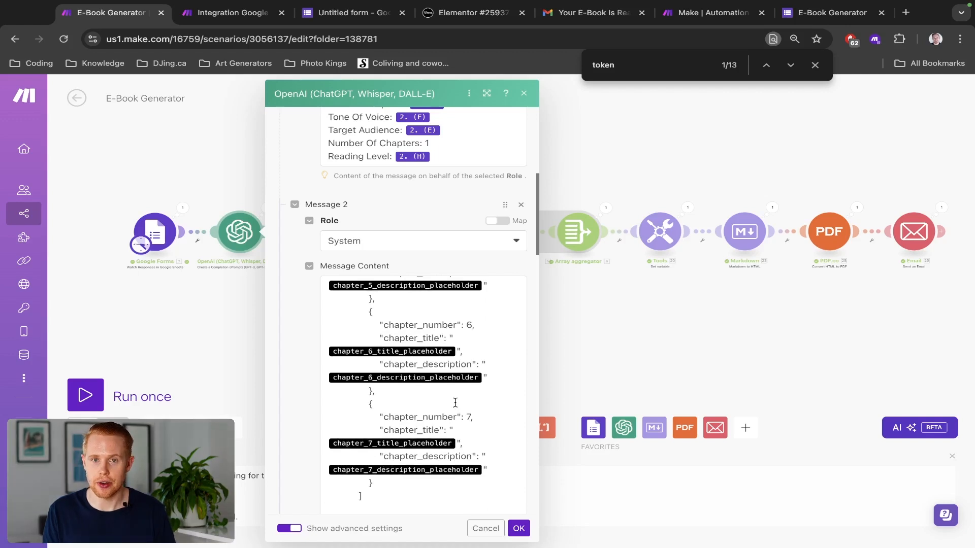
{"action": "scroll", "coordinate": [454, 402], "scroll_direction": "up", "scroll_amount": 6}
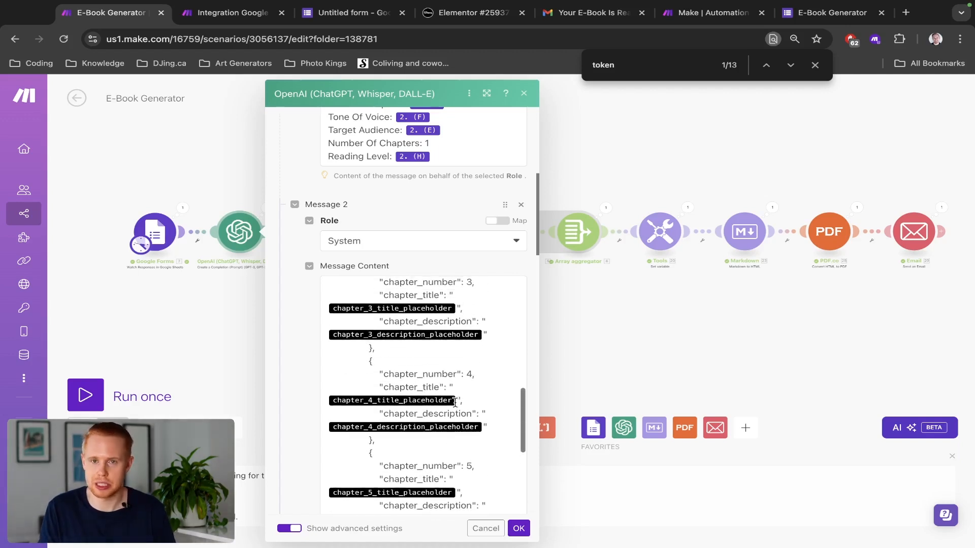
{"action": "scroll", "coordinate": [455, 403], "scroll_direction": "up", "scroll_amount": 8}
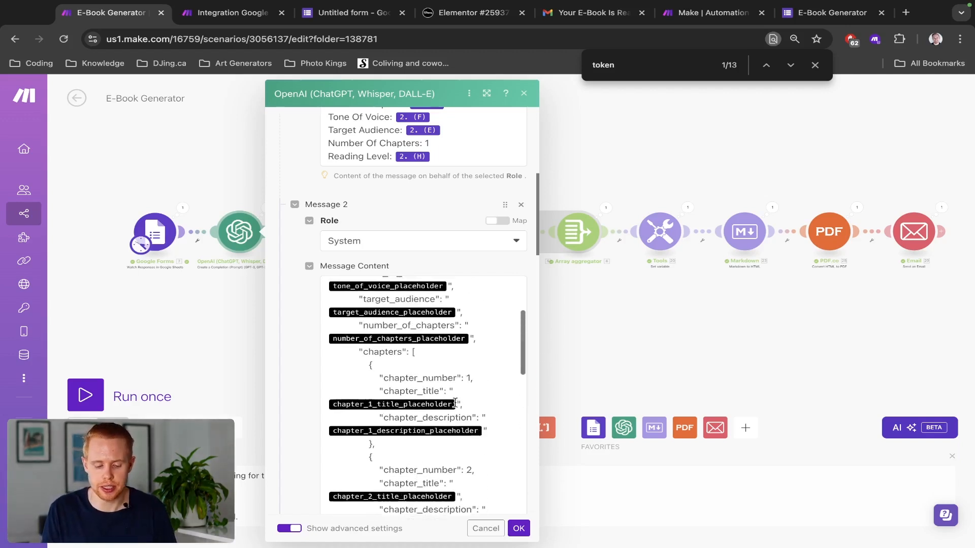
{"action": "scroll", "coordinate": [455, 403], "scroll_direction": "up", "scroll_amount": 3}
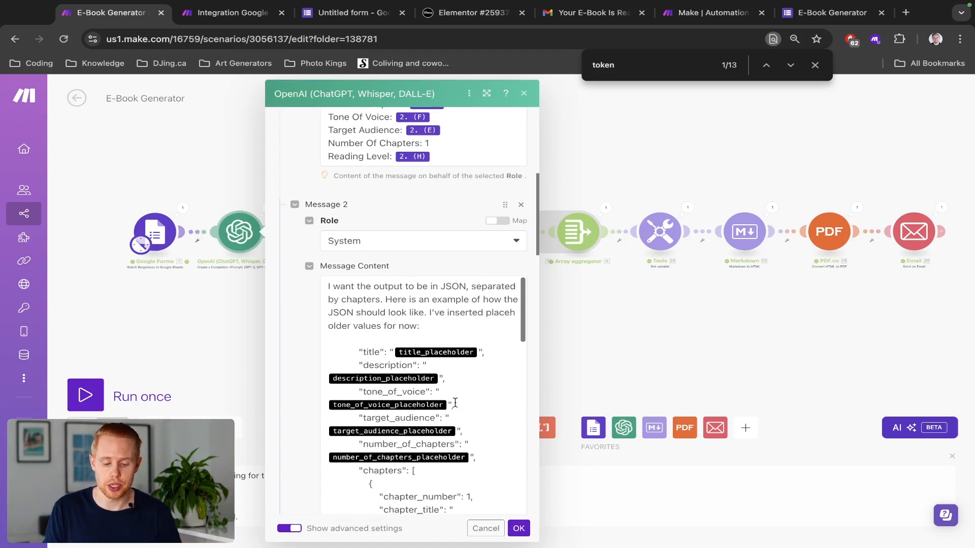
{"action": "left_click", "coordinate": [330, 287]}
{"action": "left_click_drag", "start_coordinate": [328, 286], "coordinate": [382, 299]}
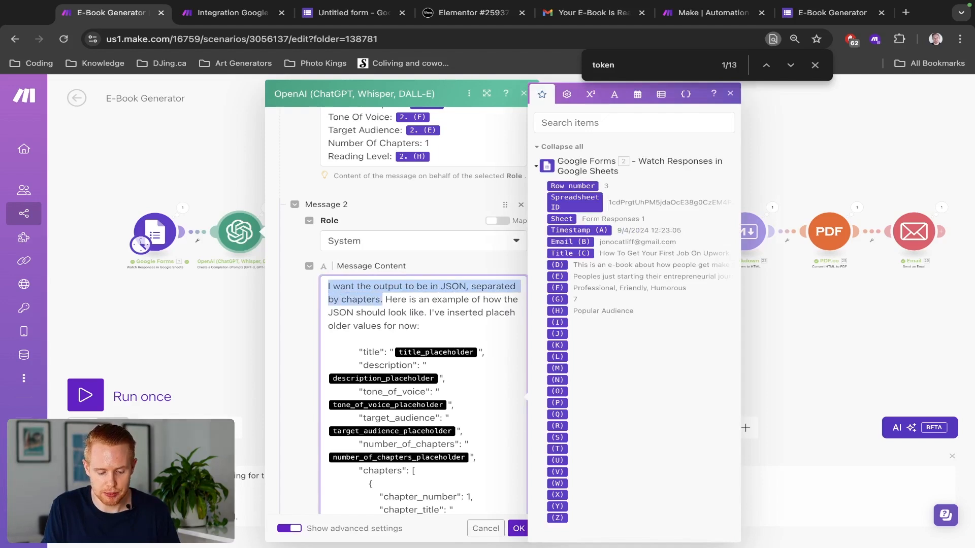
{"action": "key", "text": "ctrl+c"}
{"action": "key", "text": "ctrl+Tab"}
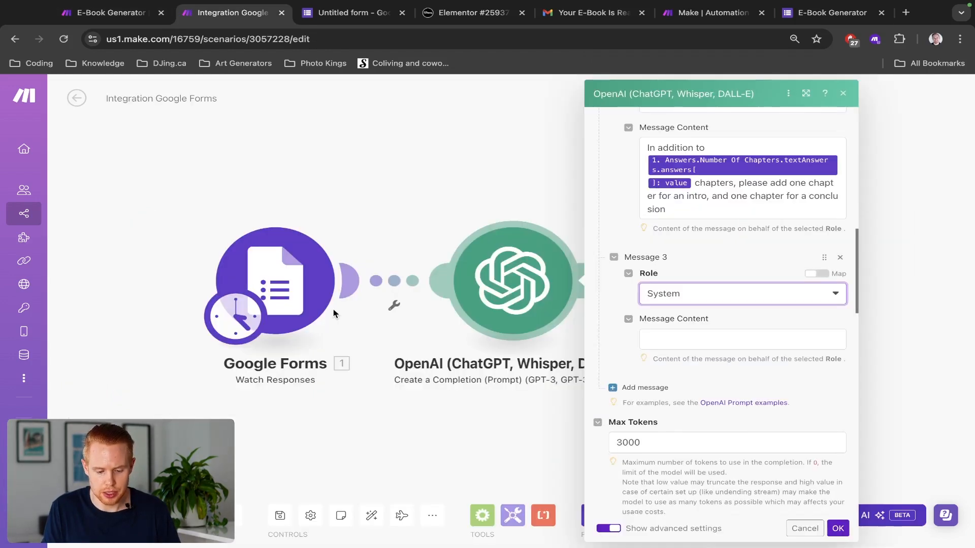
Step: Paste the copied sentence into System Message 3, close the OpenAI module and save the scenario
{"action": "left_click", "coordinate": [668, 333]}
{"action": "key", "text": "ctrl+v"}
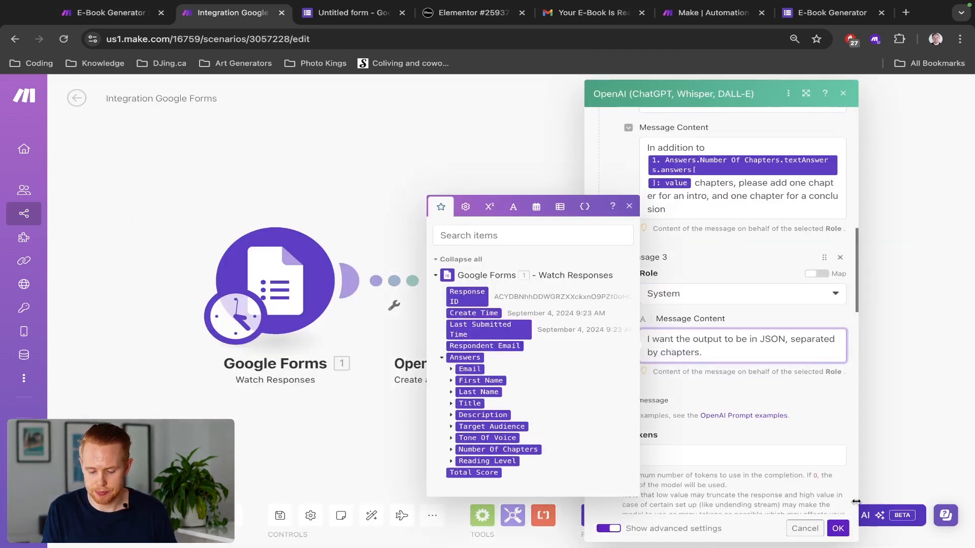
{"action": "left_click", "coordinate": [837, 528]}
{"action": "left_click", "coordinate": [281, 507]}
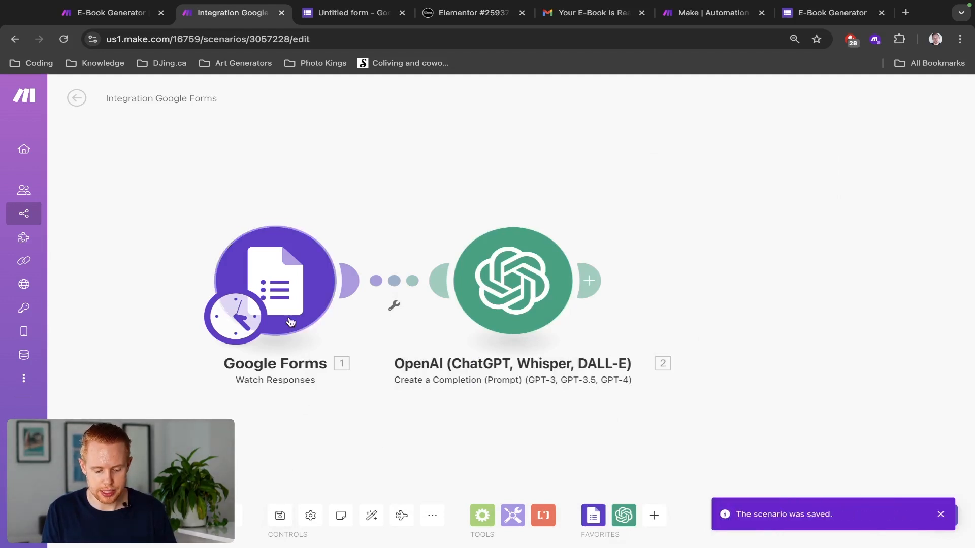
Step: Manually pick the Google Forms trigger's starting response, then run the scenario once
{"action": "right_click", "coordinate": [292, 288]}
{"action": "left_click", "coordinate": [346, 335]}
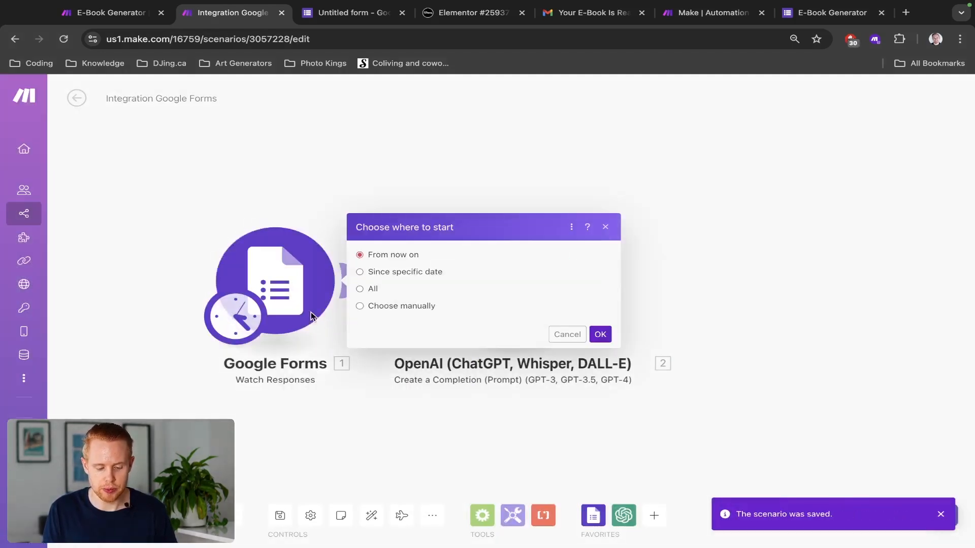
{"action": "left_click", "coordinate": [359, 306]}
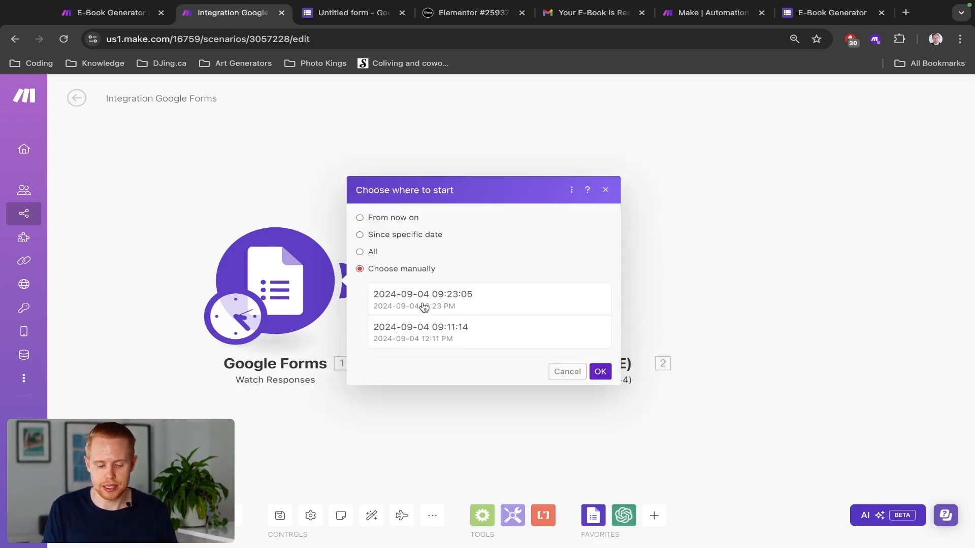
{"action": "left_click", "coordinate": [424, 307]}
{"action": "left_click", "coordinate": [427, 331]}
{"action": "left_click", "coordinate": [600, 371]}
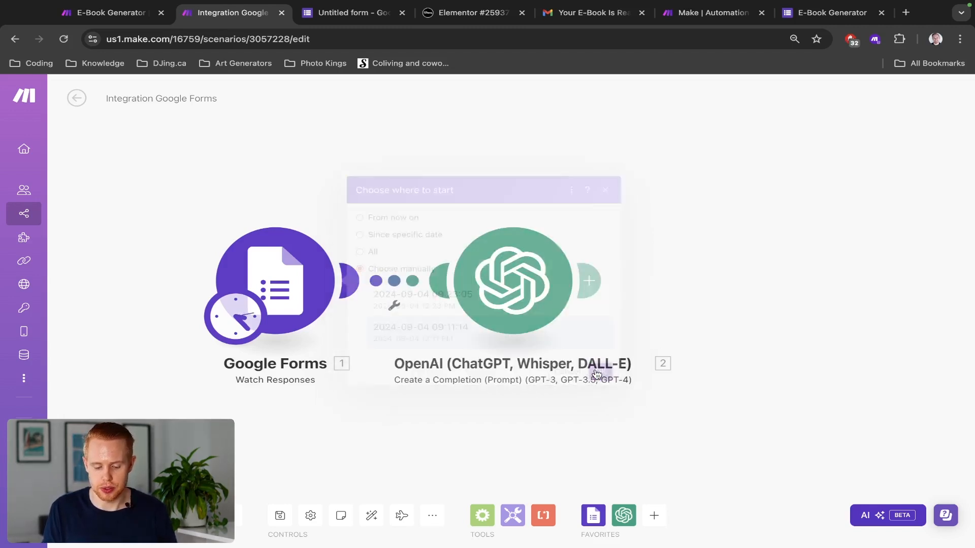
{"action": "left_click", "coordinate": [100, 515]}
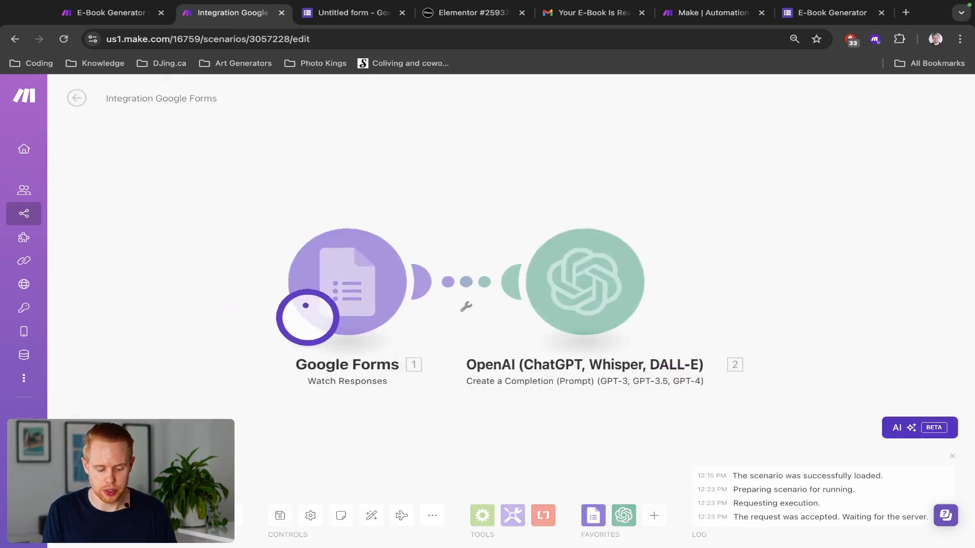
Step: Open the OpenAI step's run output and expand Result and its chapters array
{"action": "left_click_drag", "start_coordinate": [775, 219], "coordinate": [665, 206]}
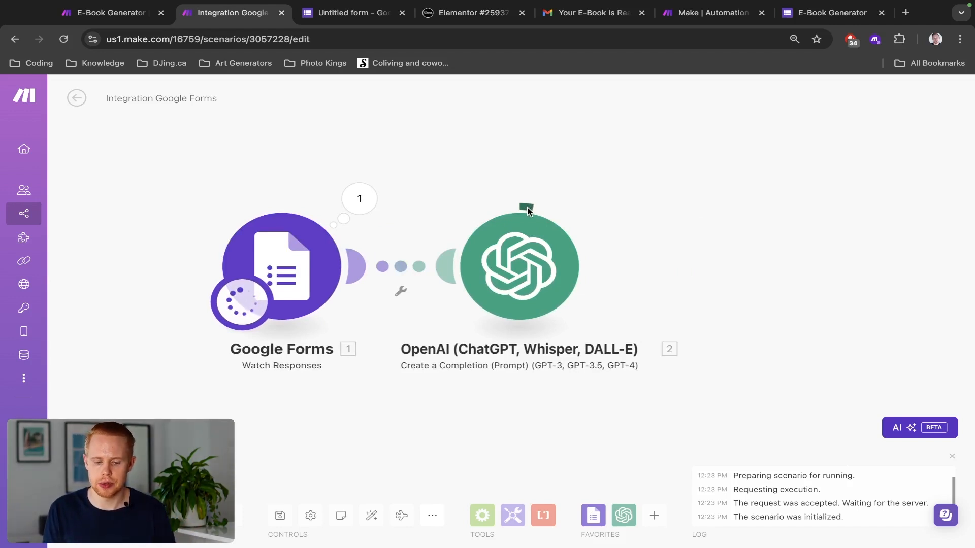
{"action": "left_click", "coordinate": [594, 198]}
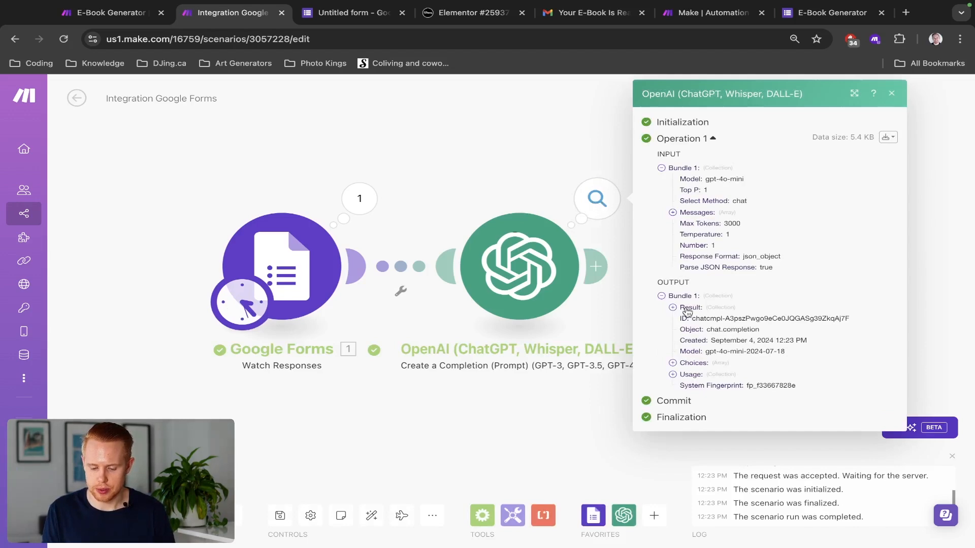
{"action": "left_click", "coordinate": [674, 308]}
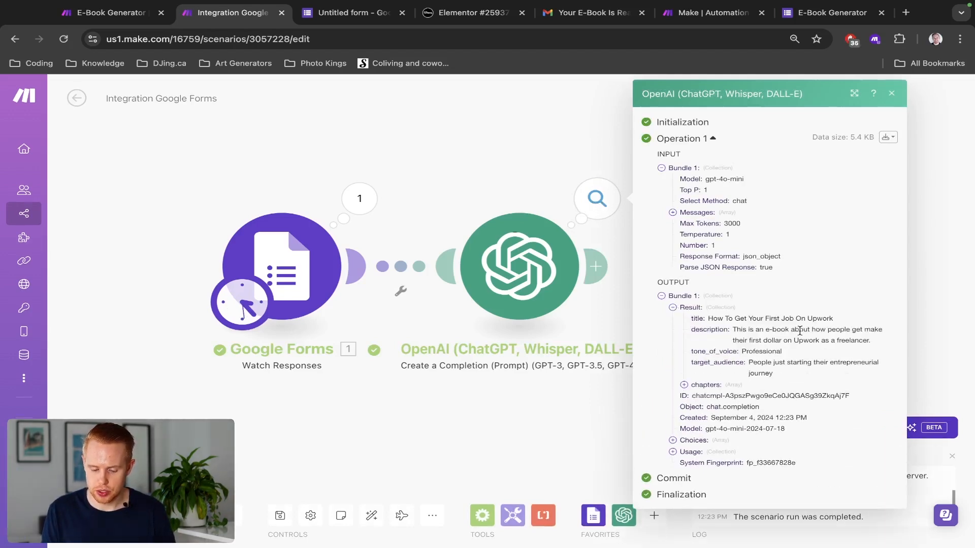
{"action": "scroll", "coordinate": [799, 331], "scroll_direction": "up", "scroll_amount": 2}
{"action": "scroll", "coordinate": [800, 330], "scroll_direction": "right", "scroll_amount": 1}
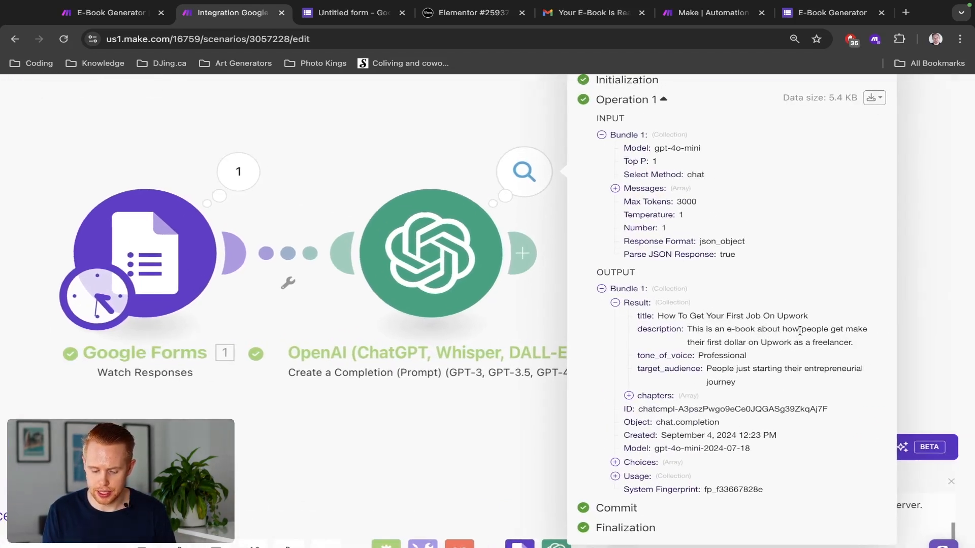
{"action": "scroll", "coordinate": [800, 331], "scroll_direction": "up", "scroll_amount": 4}
{"action": "scroll", "coordinate": [676, 304], "scroll_direction": "down", "scroll_amount": 2}
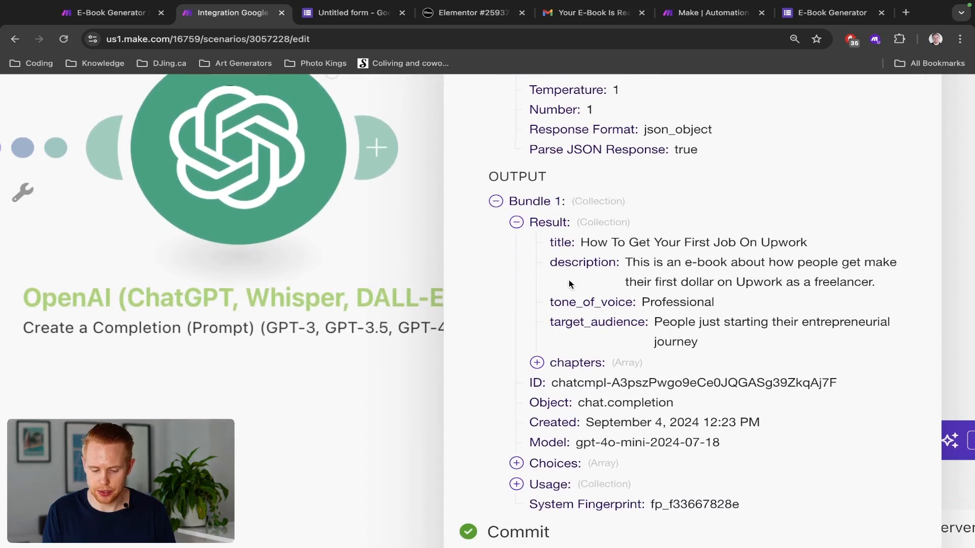
{"action": "left_click", "coordinate": [536, 362]}
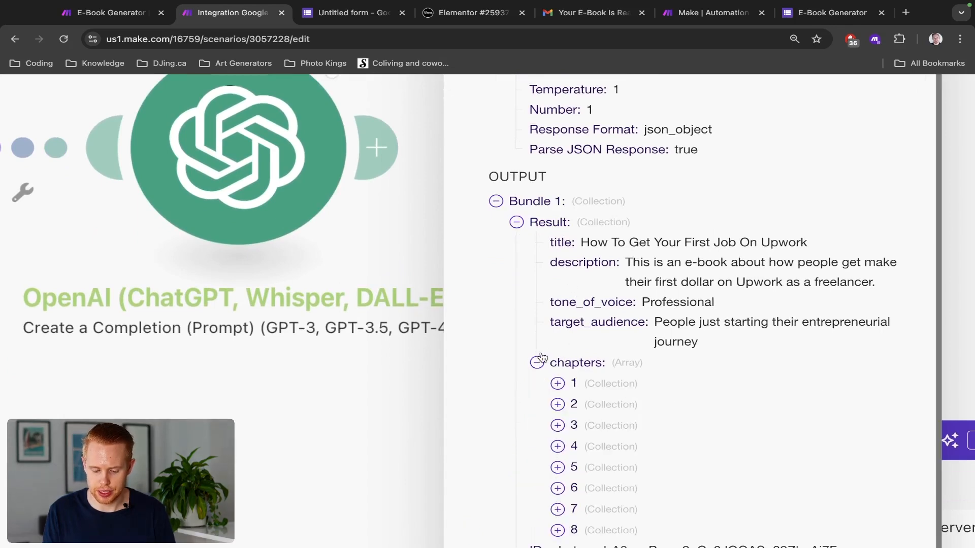
{"action": "scroll", "coordinate": [557, 362], "scroll_direction": "down", "scroll_amount": 3}
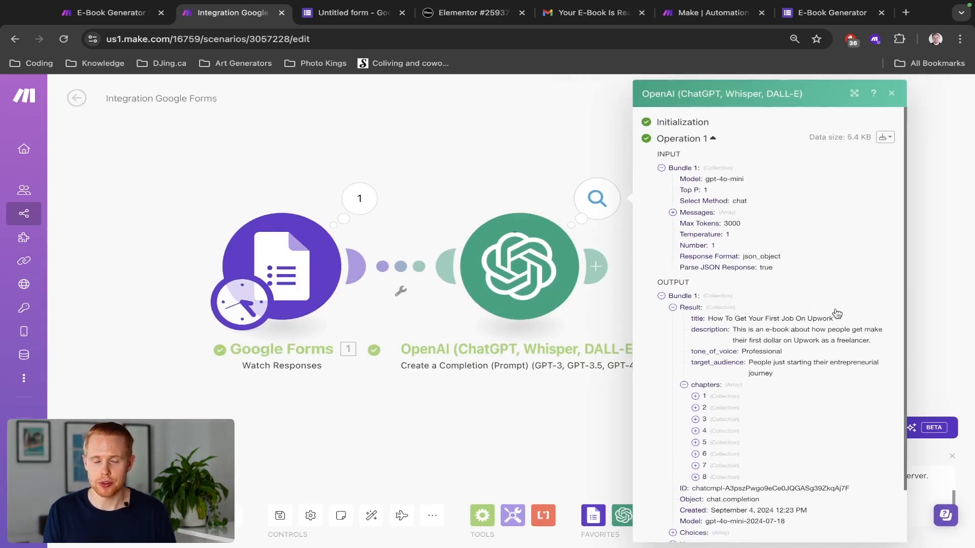
Step: Compare against the website's e-book request form and examine the tone_of_voice field in the output
{"action": "key", "text": "ctrl+Tab"}
{"action": "key", "text": "ctrl+Tab"}
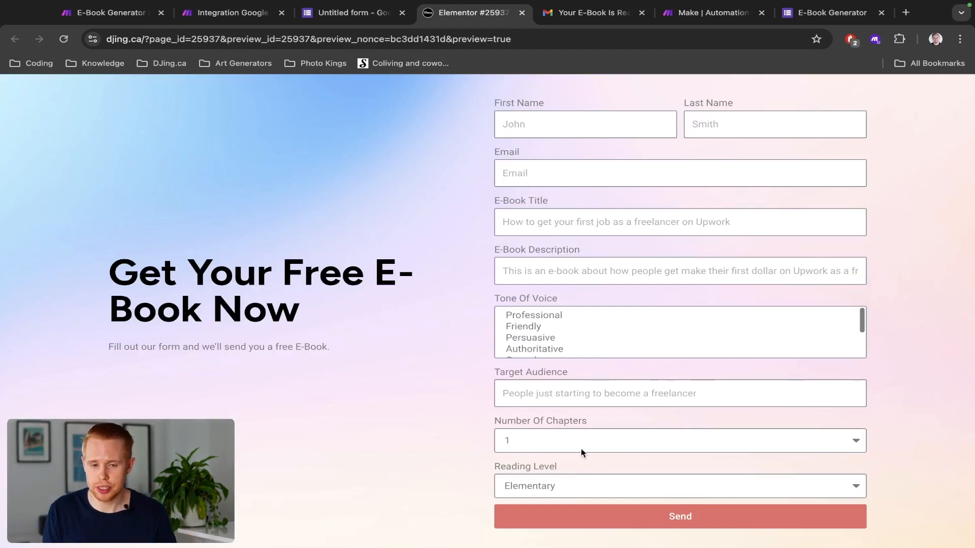
{"action": "key", "text": "ctrl+shift+Tab"}
{"action": "key", "text": "ctrl+shift+Tab"}
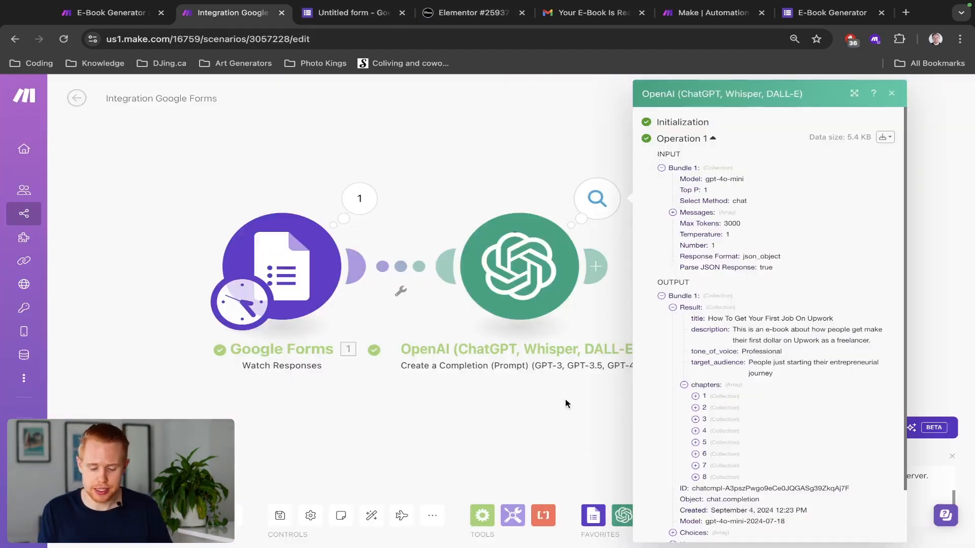
{"action": "double_click", "coordinate": [699, 353]}
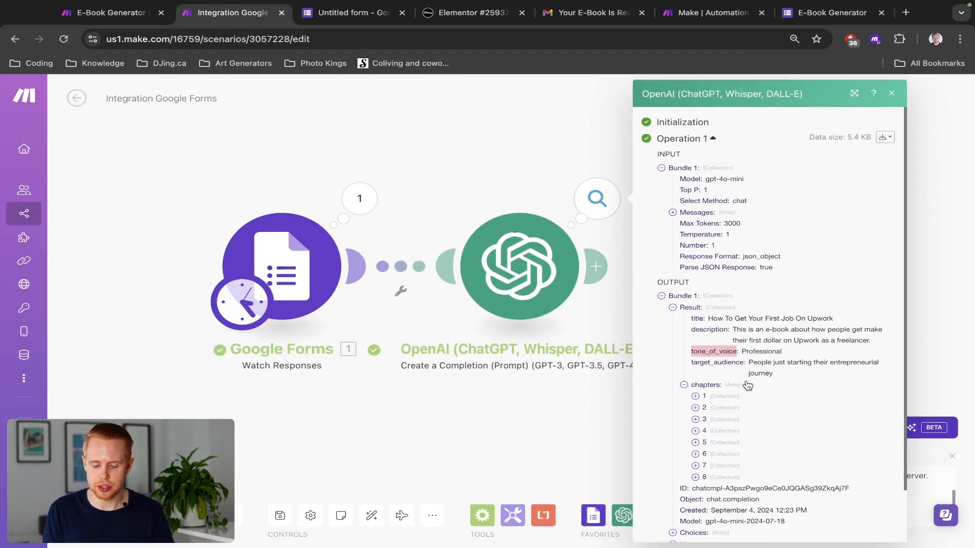
{"action": "left_click", "coordinate": [885, 137]}
Step: View the output bundle as raw JSON, select the result object from title through chapter 8, and close the viewer
{"action": "left_click", "coordinate": [857, 177]}
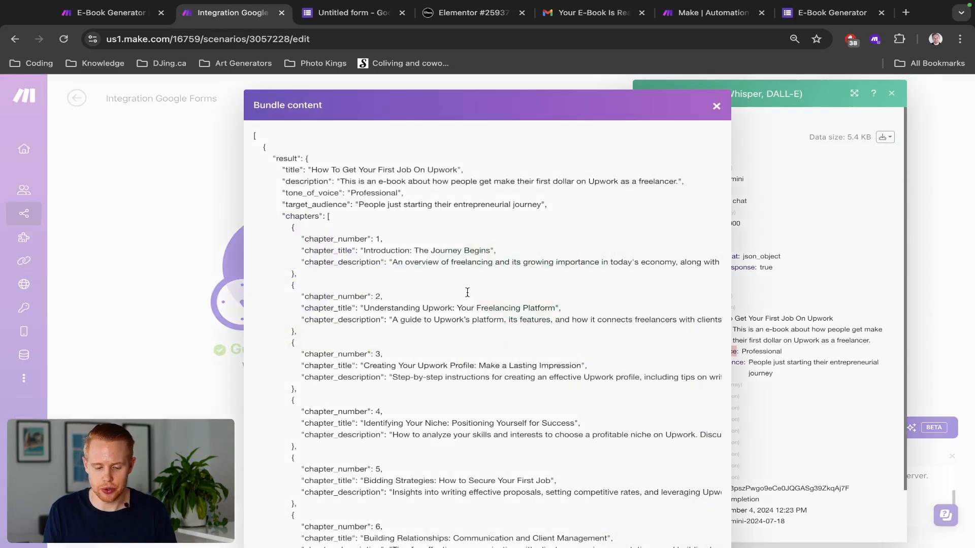
{"action": "scroll", "coordinate": [433, 313], "scroll_direction": "down", "scroll_amount": 2}
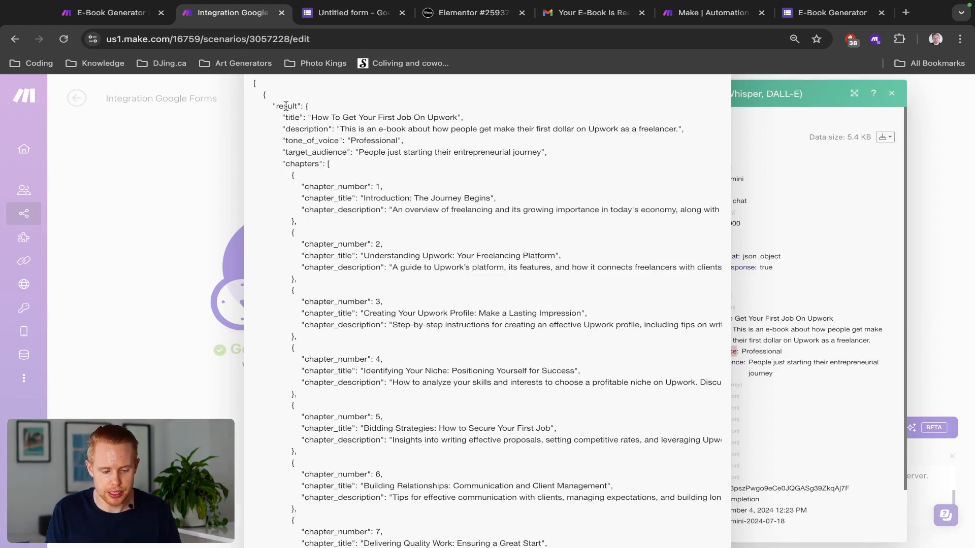
{"action": "left_click_drag", "start_coordinate": [304, 106], "coordinate": [281, 106]}
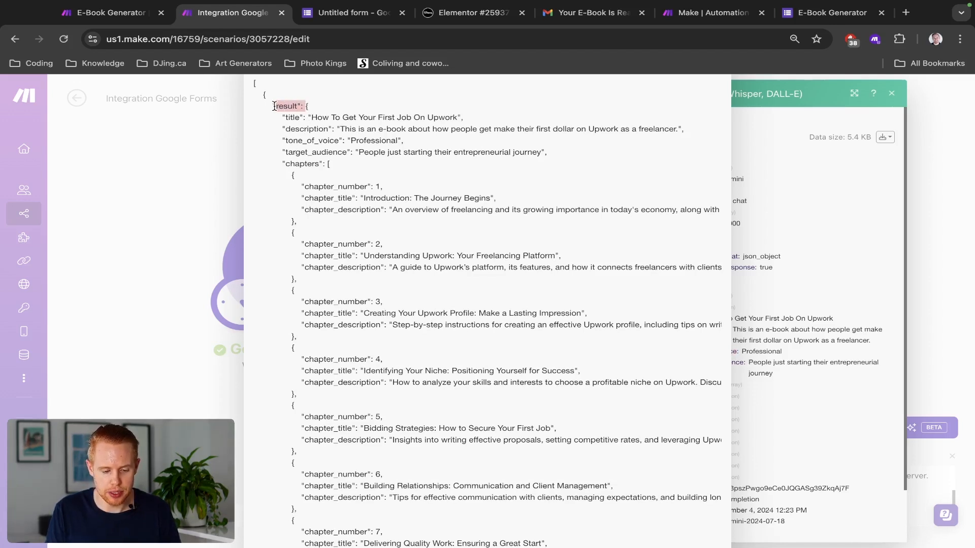
{"action": "left_click", "coordinate": [311, 106]}
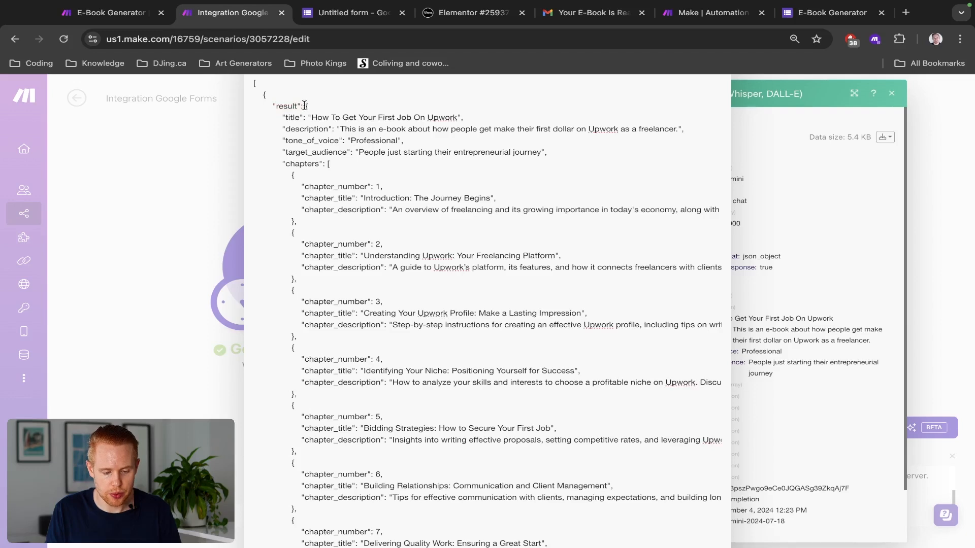
{"action": "left_click_drag", "start_coordinate": [306, 109], "coordinate": [314, 200]}
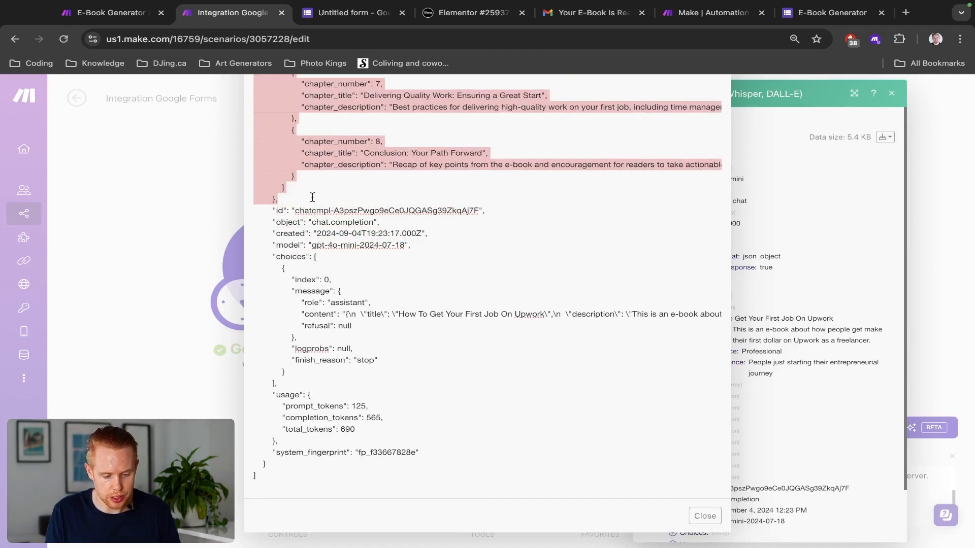
{"action": "scroll", "coordinate": [311, 188], "scroll_direction": "up", "scroll_amount": 10}
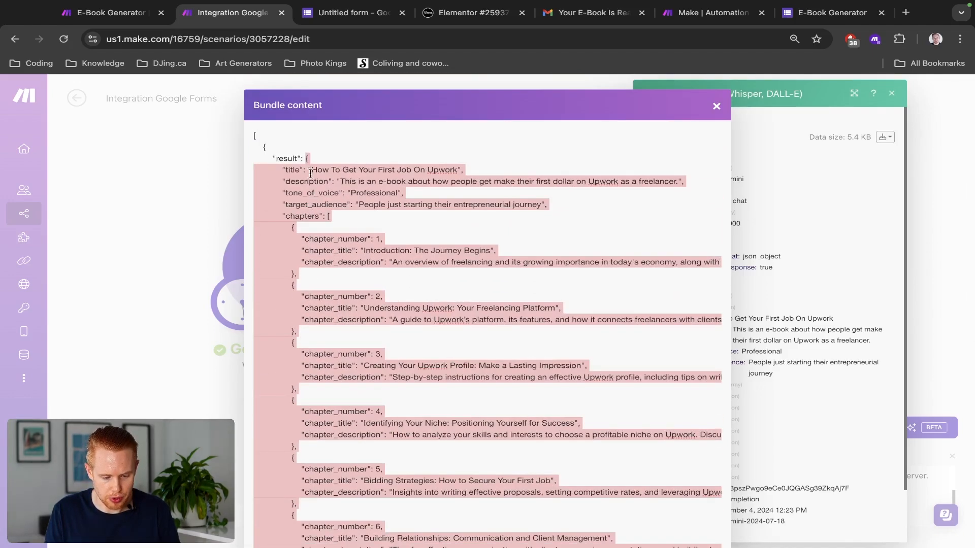
{"action": "scroll", "coordinate": [305, 158], "scroll_direction": "up", "scroll_amount": 5}
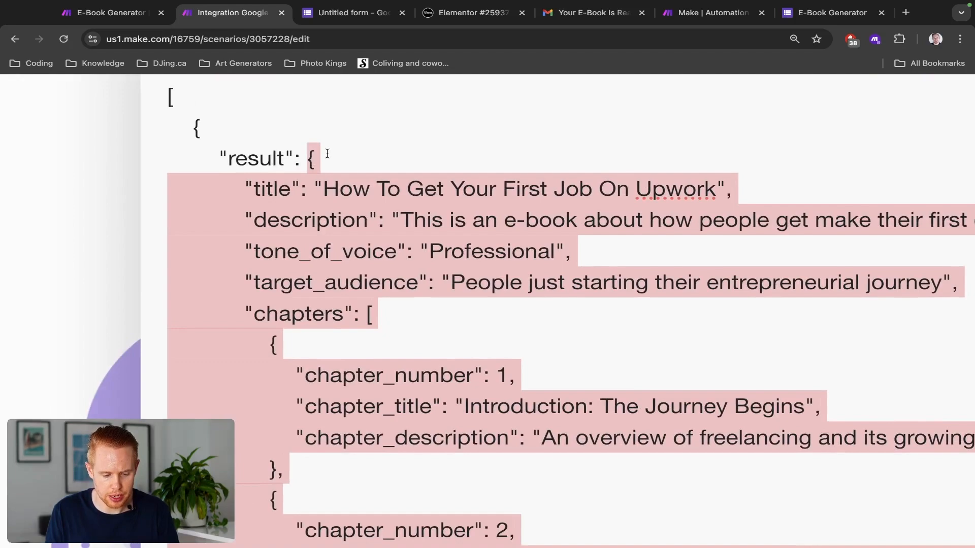
{"action": "scroll", "coordinate": [327, 154], "scroll_direction": "down", "scroll_amount": 5}
{"action": "scroll", "coordinate": [279, 330], "scroll_direction": "down", "scroll_amount": 8}
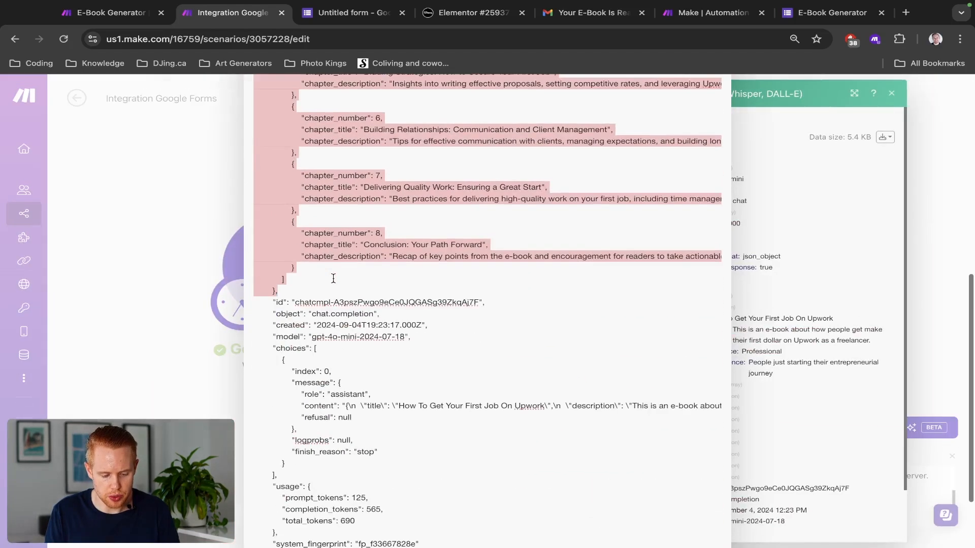
{"action": "scroll", "coordinate": [276, 353], "scroll_direction": "up", "scroll_amount": 5}
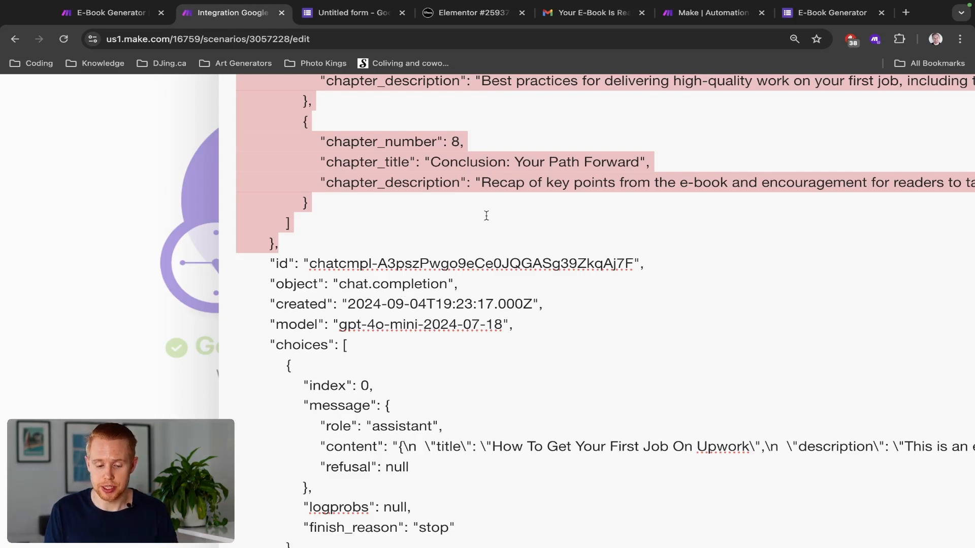
{"action": "scroll", "coordinate": [486, 216], "scroll_direction": "down", "scroll_amount": 5}
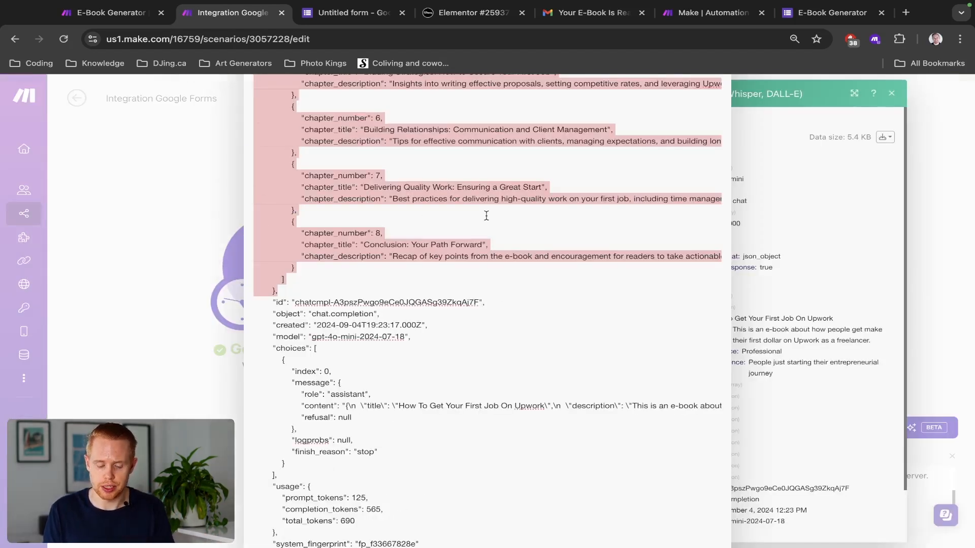
{"action": "scroll", "coordinate": [486, 216], "scroll_direction": "up", "scroll_amount": 3}
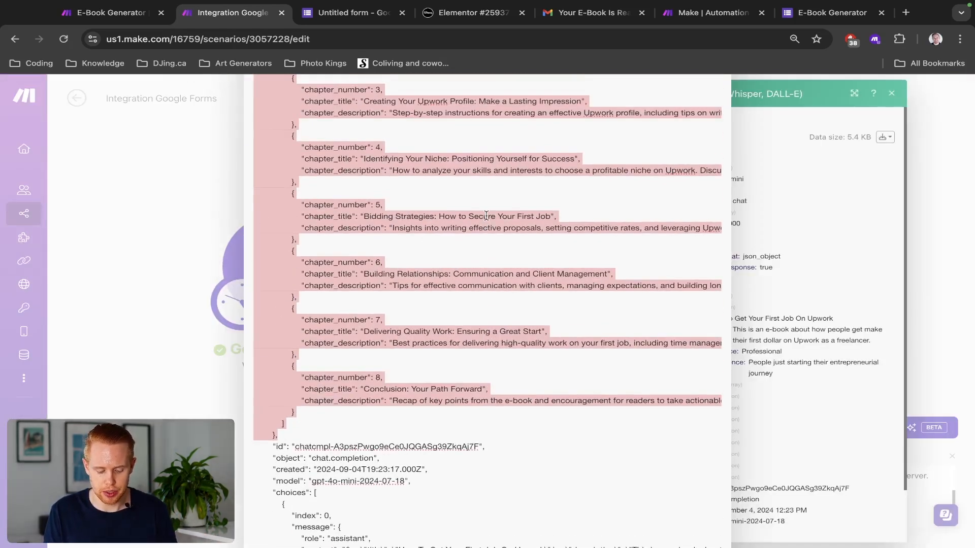
{"action": "key", "text": "Escape"}
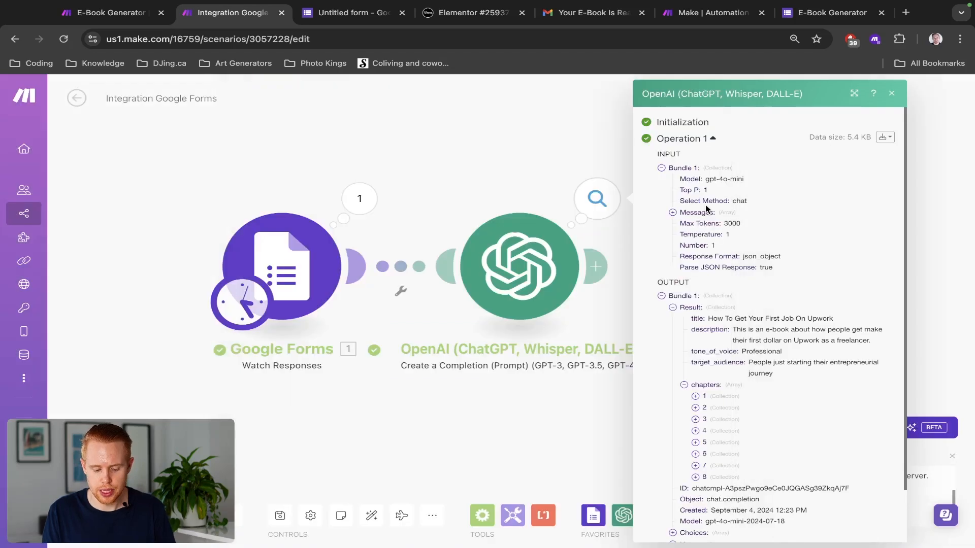
Step: Open ChatGPT in a new browser tab placed beside the Make scenario
{"action": "key", "text": "ctrl+t"}
{"action": "type", "text": "chat"}
{"action": "key", "text": "Return"}
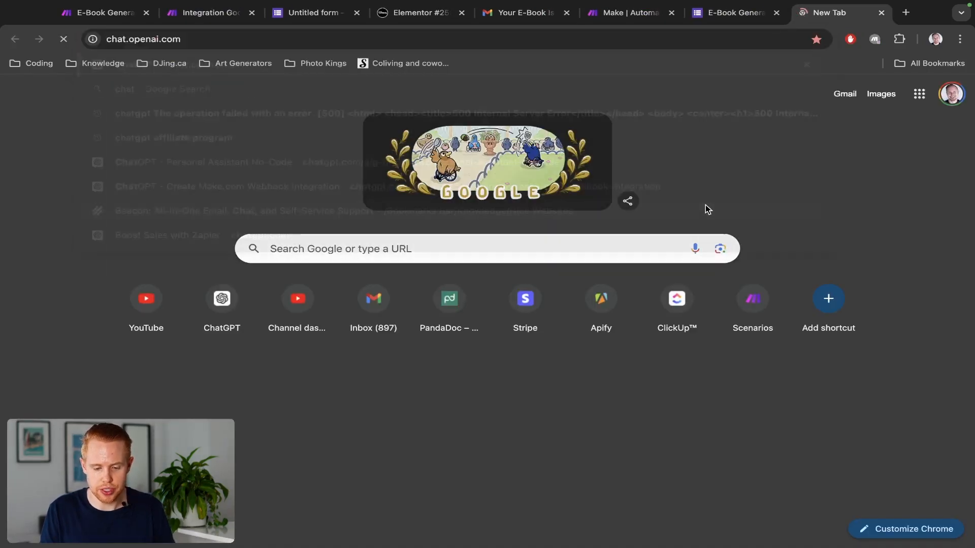
{"action": "left_click_drag", "start_coordinate": [810, 17], "coordinate": [315, 26]}
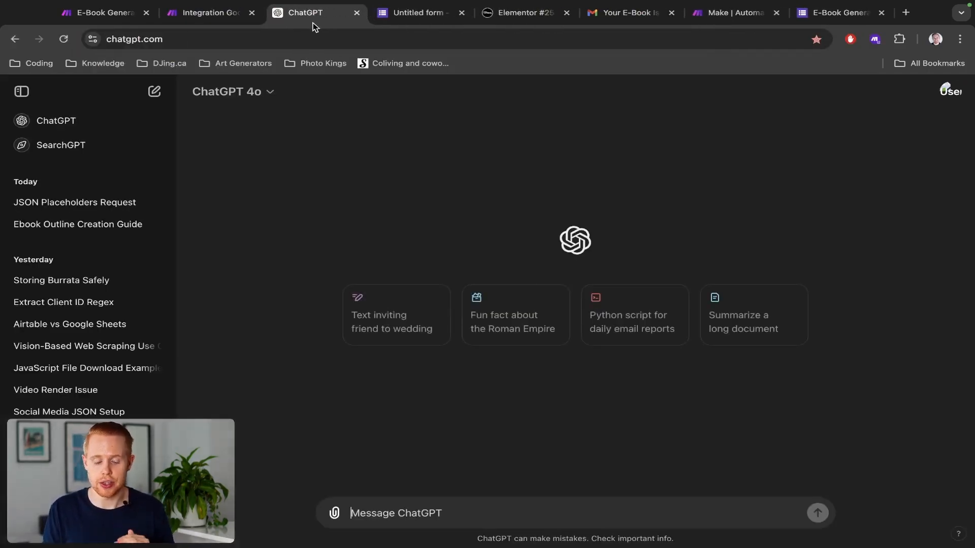
Step: Send ChatGPT the e-book JSON asking it to change all values to placeholders, minus the stray closing brace
{"action": "type", "text": "Please take this JSON"}
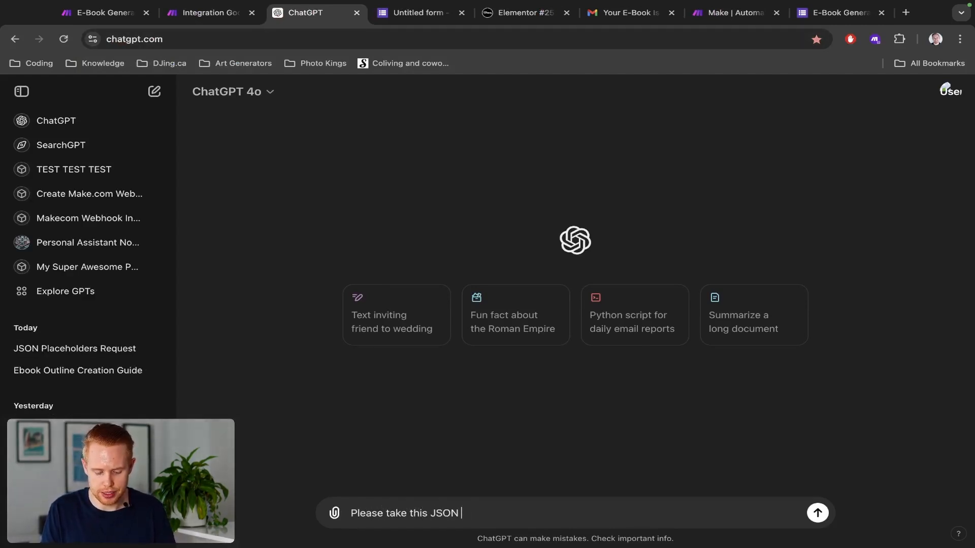
{"action": "type", "text": " data, and change a"}
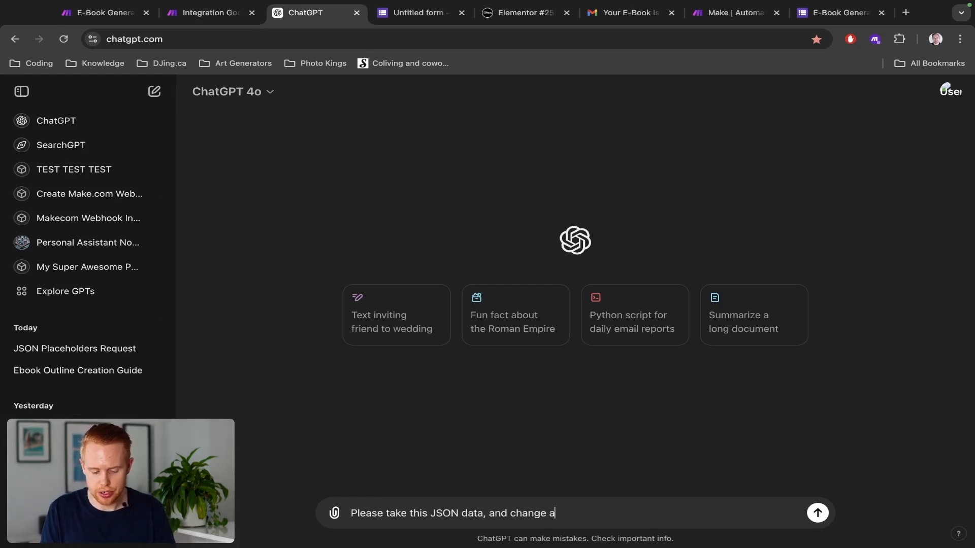
{"action": "type", "text": "ll the values to plac"}
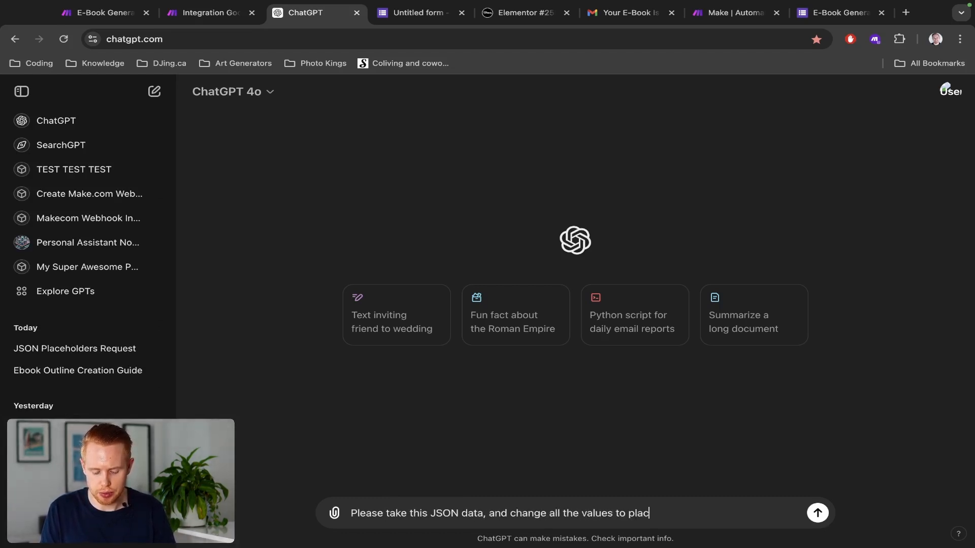
{"action": "type", "text": "eholders:"}
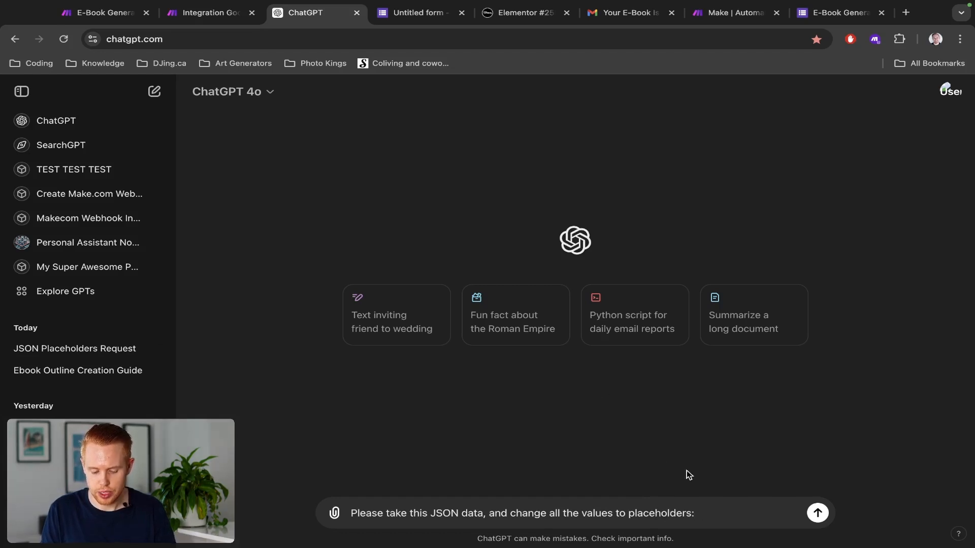
{"action": "key", "text": "shift+Return"}
{"action": "key", "text": "super+v"}
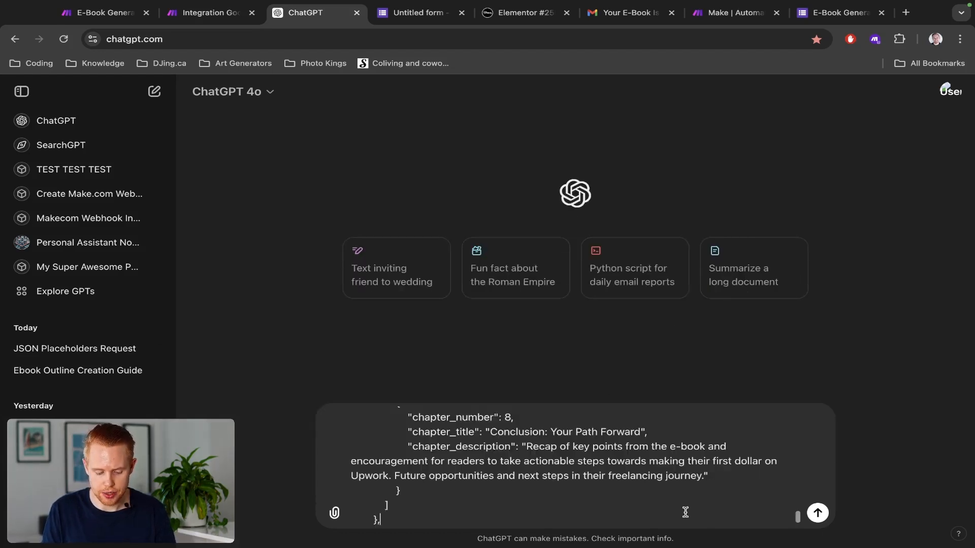
{"action": "key", "text": "super+shift+Left"}
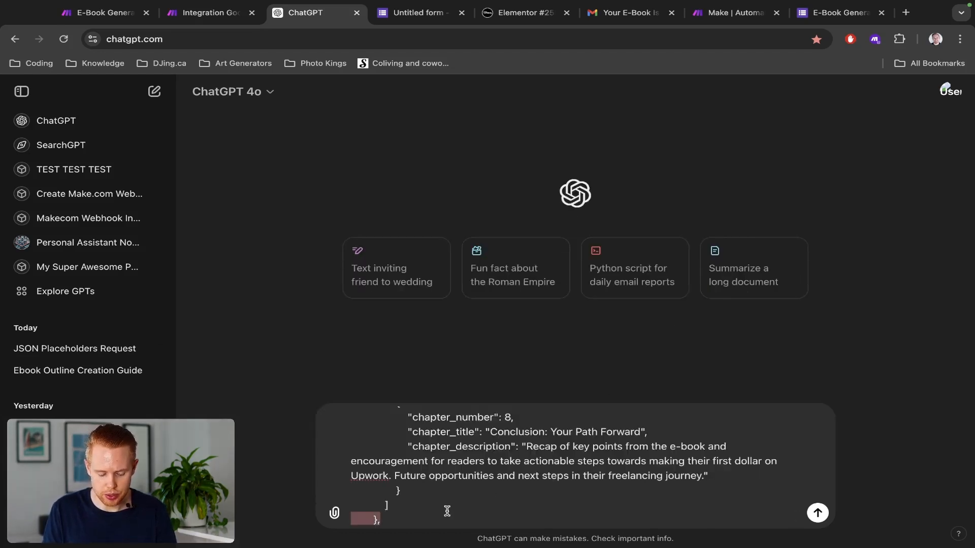
{"action": "key", "text": "BackSpace"}
{"action": "key", "text": "super+Up"}
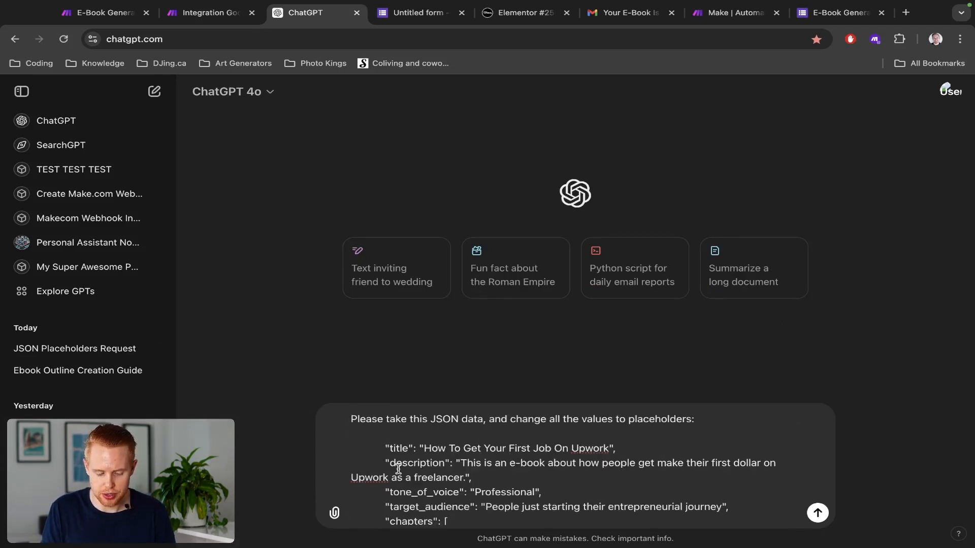
{"action": "left_click", "coordinate": [365, 435]}
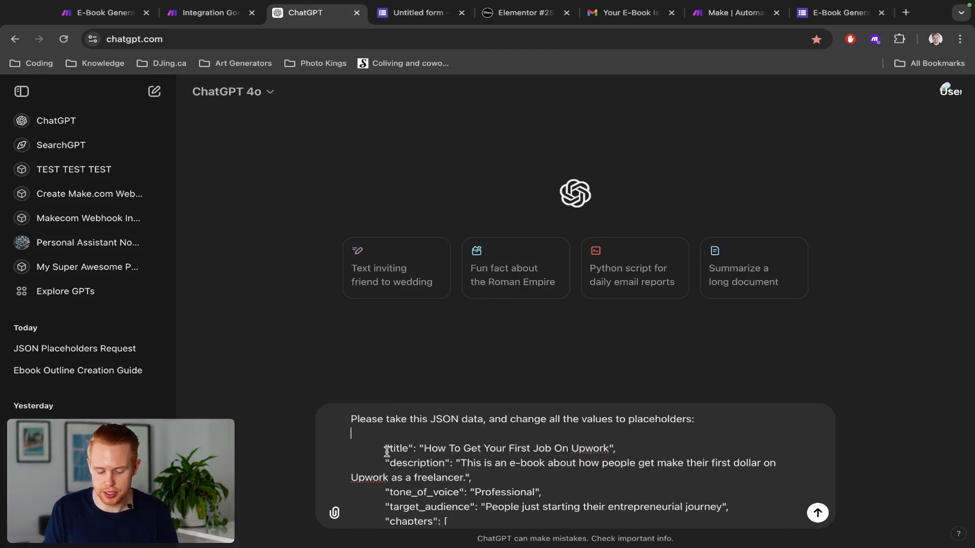
{"action": "scroll", "coordinate": [393, 445], "scroll_direction": "down", "scroll_amount": 20}
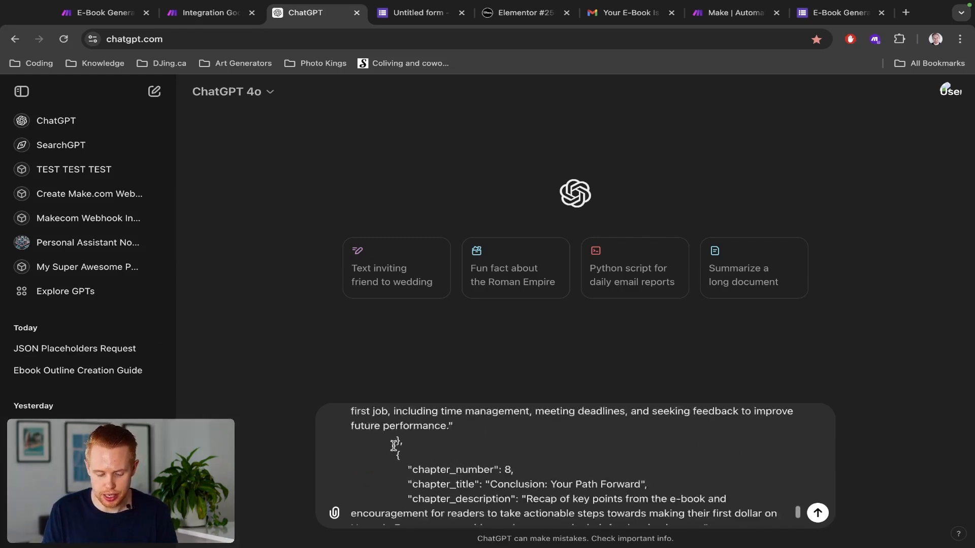
{"action": "scroll", "coordinate": [394, 445], "scroll_direction": "down", "scroll_amount": 3}
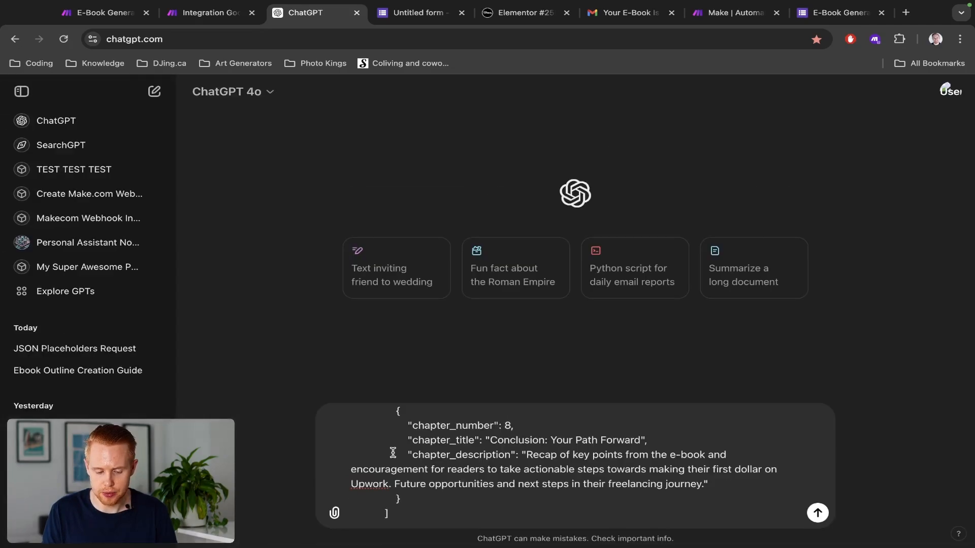
{"action": "key", "text": "Return"}
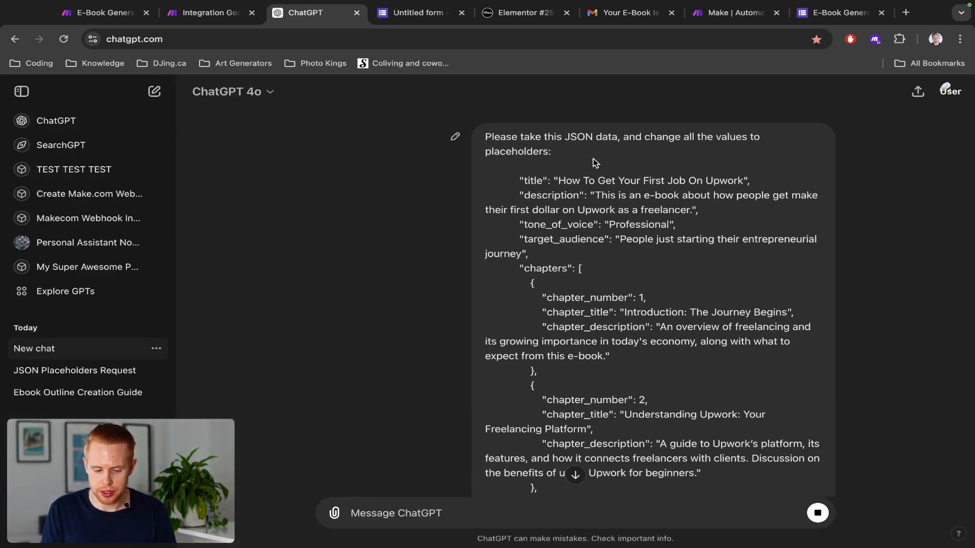
Step: Review the sent values: book title, description, tone_of_voice Professional and target audience
{"action": "double_click", "coordinate": [720, 137]}
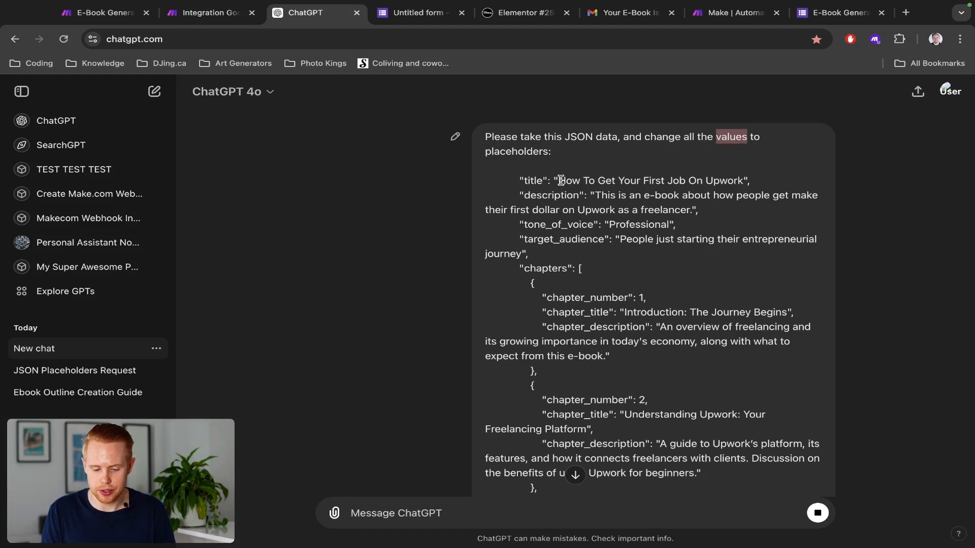
{"action": "left_click_drag", "start_coordinate": [559, 180], "coordinate": [741, 184]}
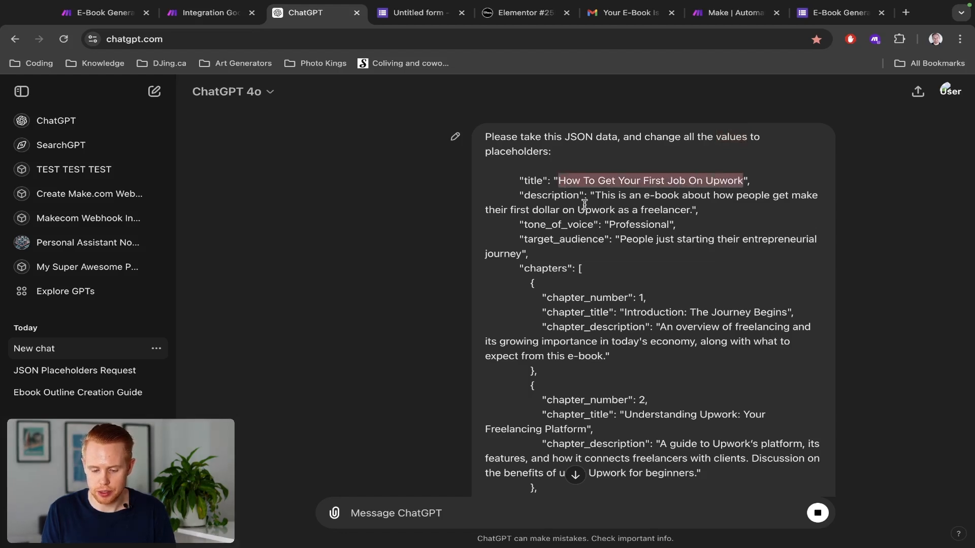
{"action": "left_click_drag", "start_coordinate": [594, 196], "coordinate": [695, 208]}
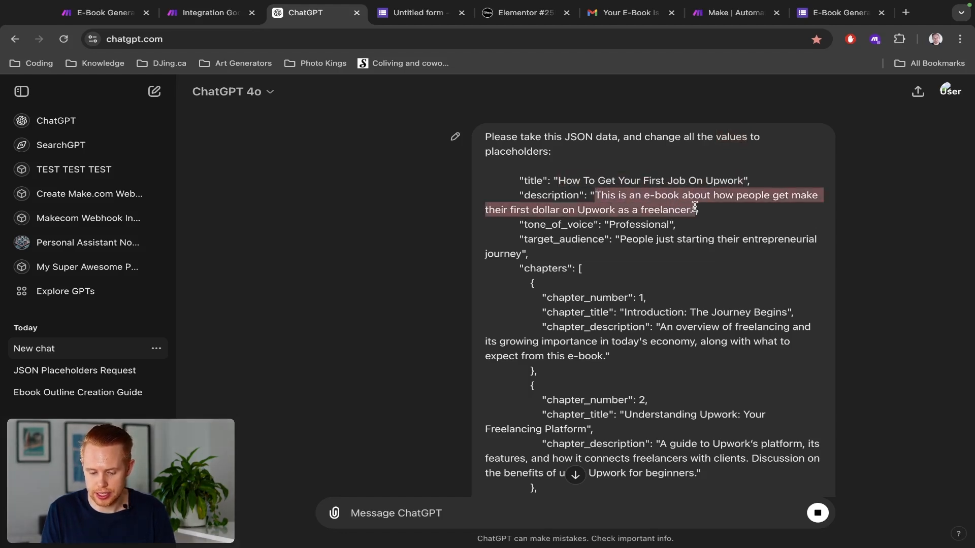
{"action": "left_click_drag", "start_coordinate": [608, 224], "coordinate": [521, 253]}
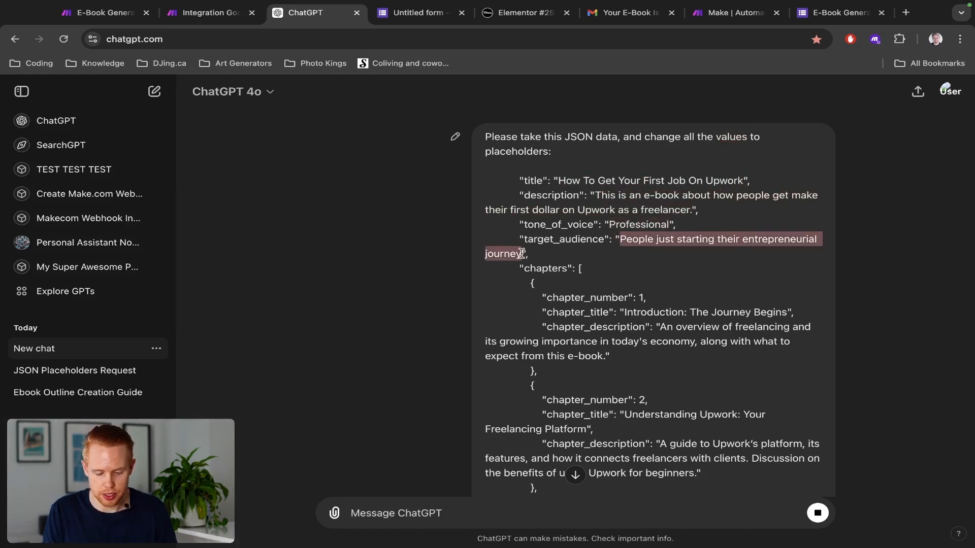
{"action": "left_click", "coordinate": [632, 300]}
{"action": "scroll", "coordinate": [634, 298], "scroll_direction": "down", "scroll_amount": 15}
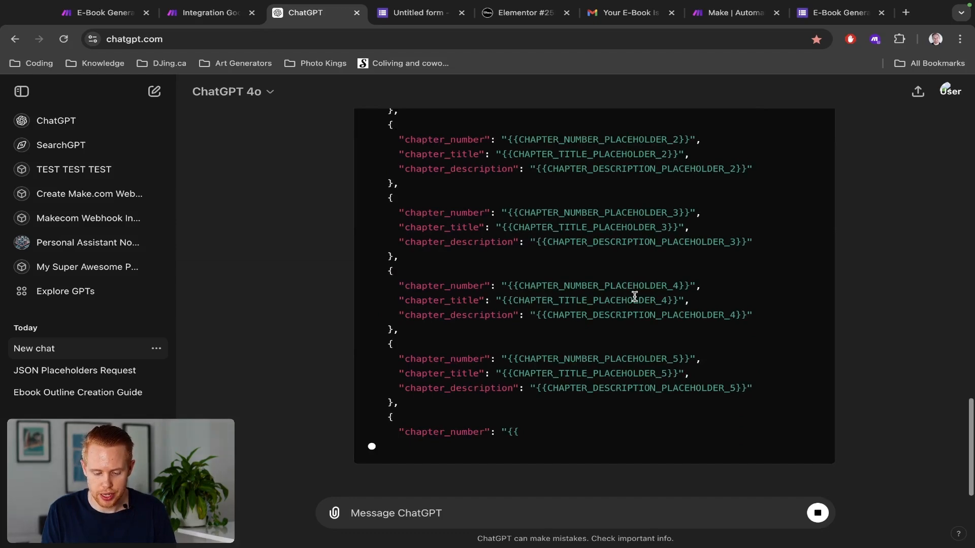
{"action": "scroll", "coordinate": [634, 296], "scroll_direction": "up", "scroll_amount": 5}
{"action": "scroll", "coordinate": [551, 271], "scroll_direction": "up", "scroll_amount": 5}
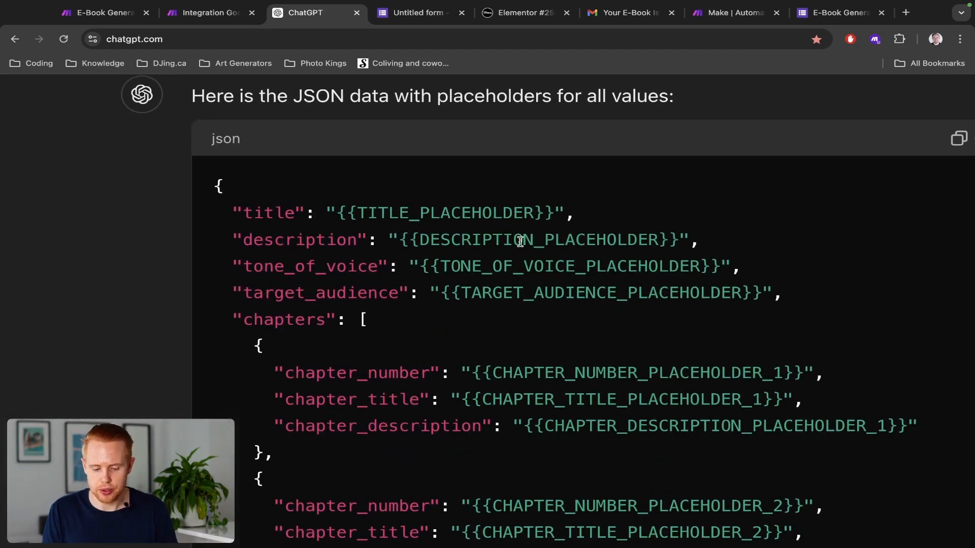
{"action": "scroll", "coordinate": [514, 270], "scroll_direction": "down", "scroll_amount": 5}
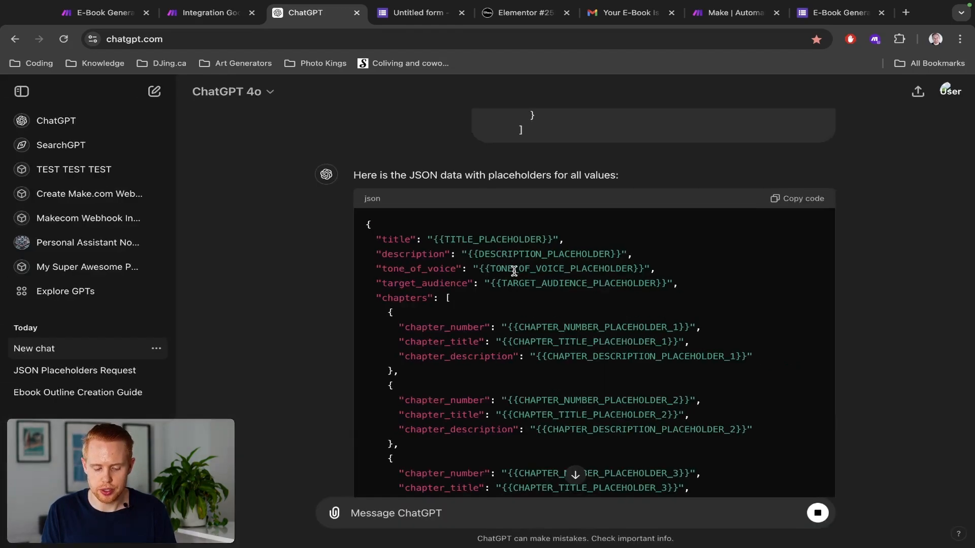
{"action": "scroll", "coordinate": [514, 271], "scroll_direction": "down", "scroll_amount": 8}
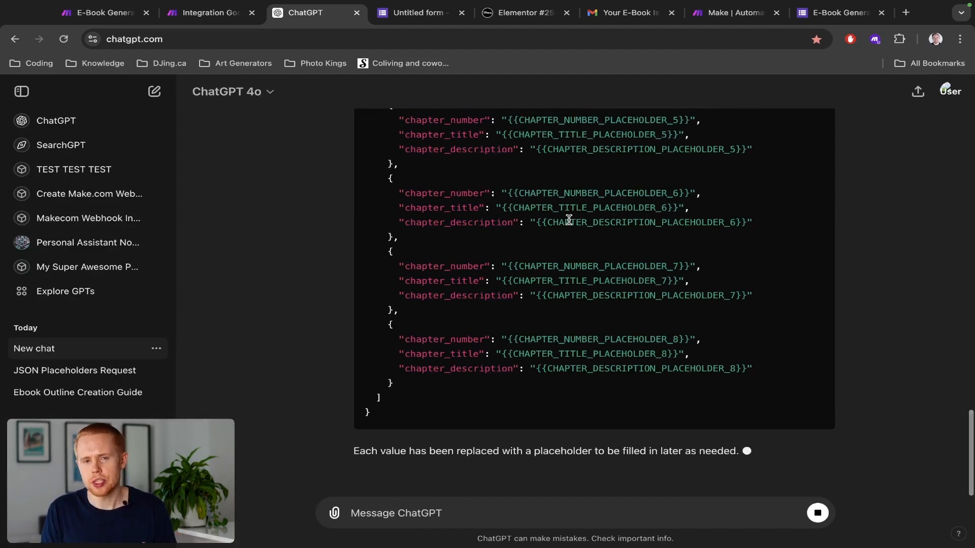
{"action": "scroll", "coordinate": [569, 219], "scroll_direction": "up", "scroll_amount": 10}
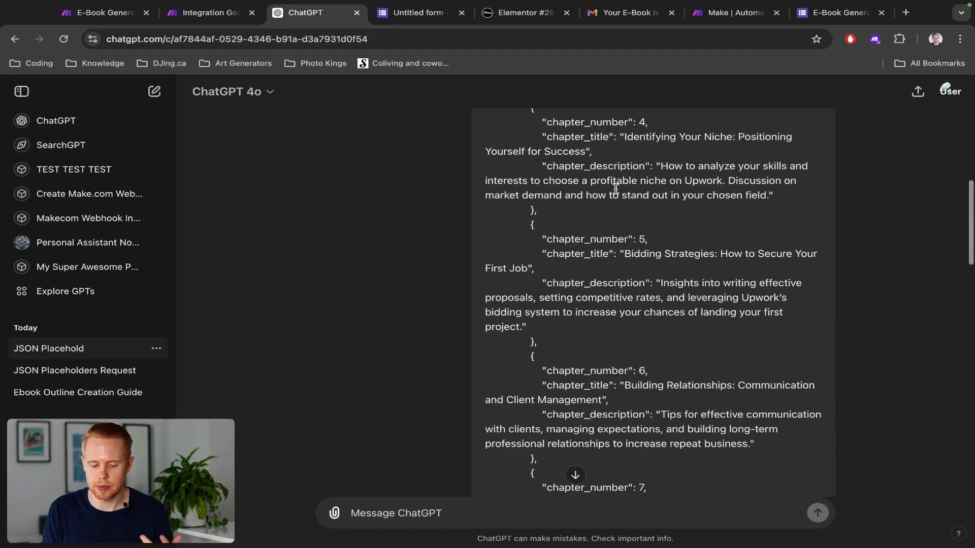
{"action": "scroll", "coordinate": [584, 213], "scroll_direction": "up", "scroll_amount": 3}
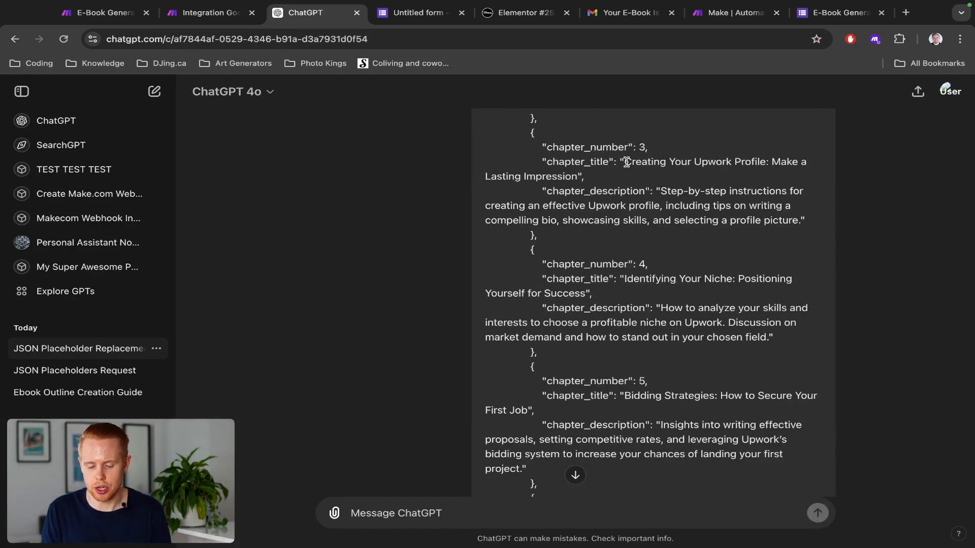
Step: Copy the placeholder JSON from ChatGPT's reply and return to the Make scenario
{"action": "left_click_drag", "start_coordinate": [626, 161], "coordinate": [577, 175]}
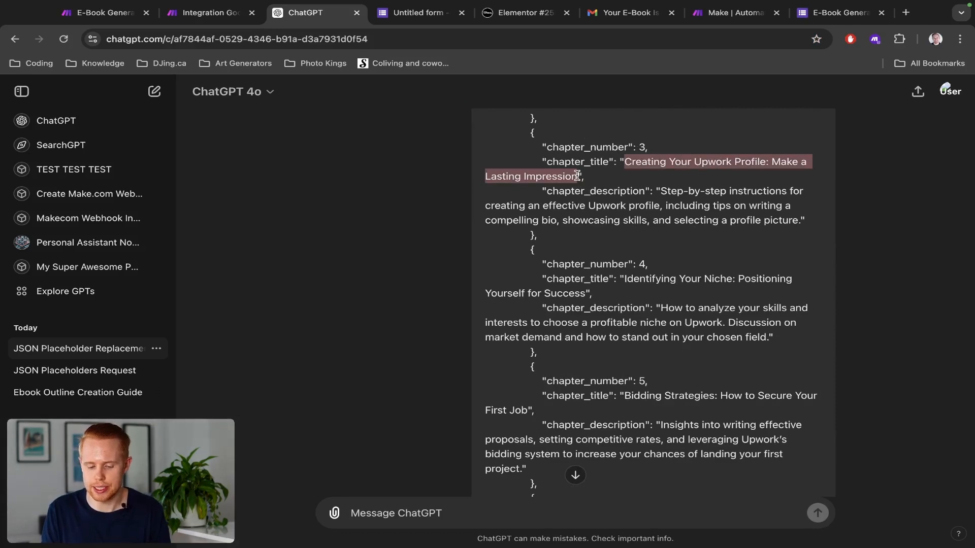
{"action": "scroll", "coordinate": [594, 268], "scroll_direction": "down", "scroll_amount": 20}
{"action": "scroll", "coordinate": [719, 264], "scroll_direction": "up", "scroll_amount": 10}
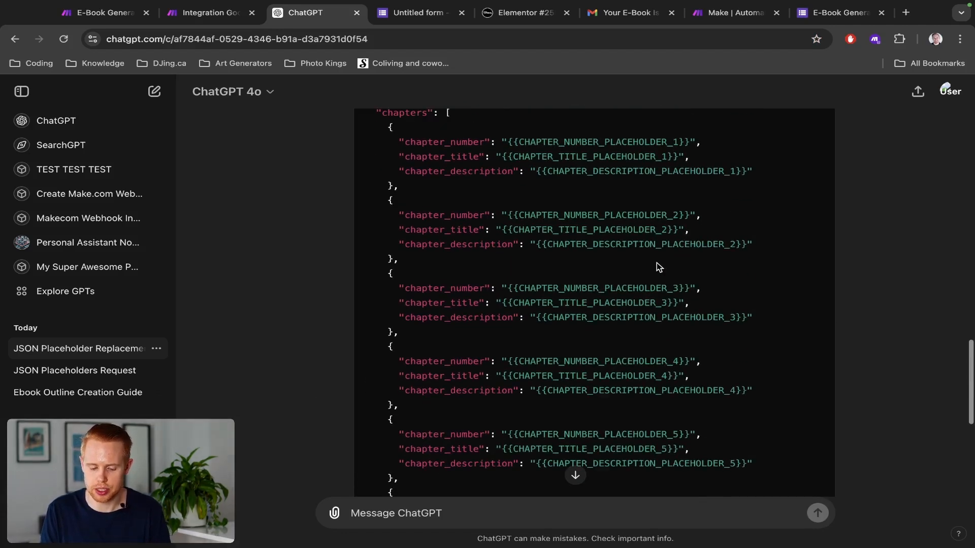
{"action": "left_click", "coordinate": [794, 228]}
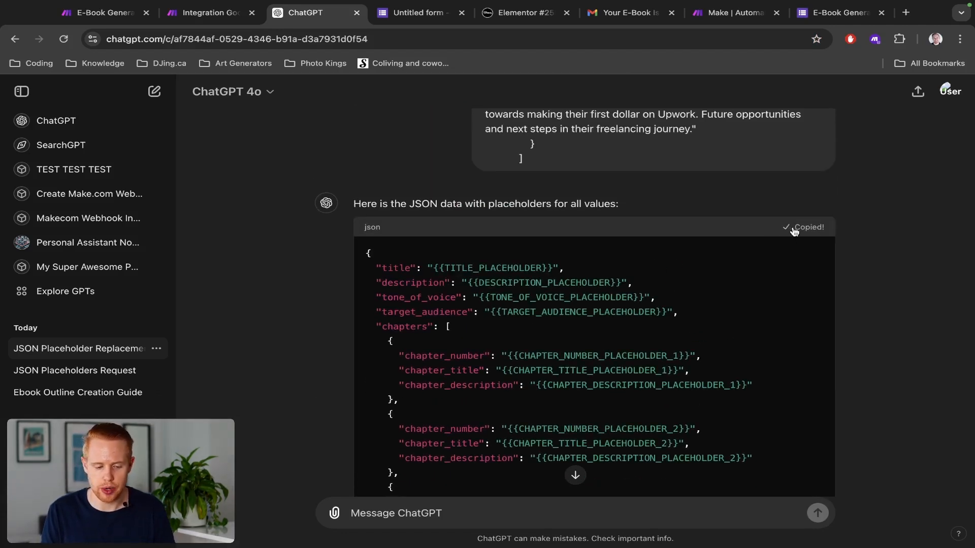
{"action": "key", "text": "ctrl+shift+Tab"}
Step: In Message 3, write 'Here's is the exact structure of data I want you to follow, but there will only be x amount of chapter:'
{"action": "left_click", "coordinate": [551, 274]}
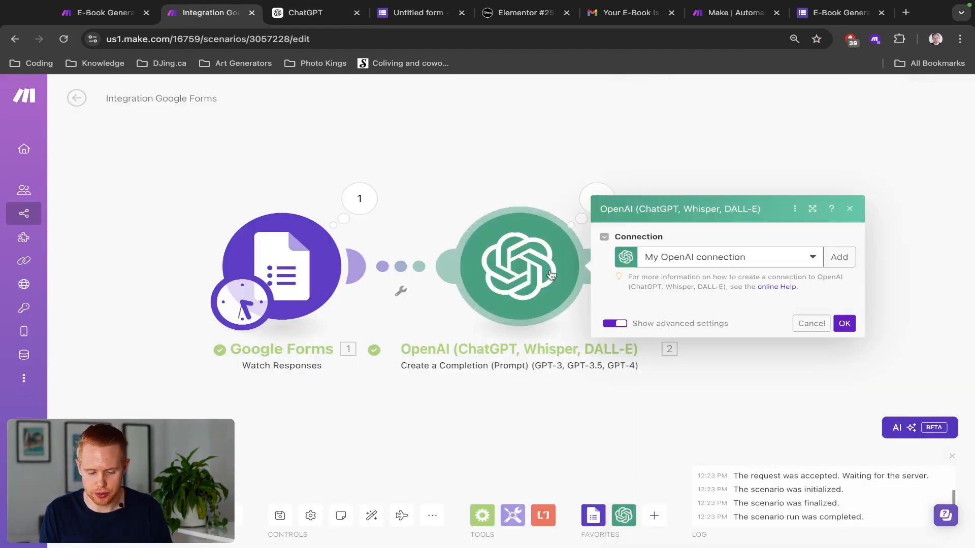
{"action": "scroll", "coordinate": [716, 349], "scroll_direction": "down", "scroll_amount": 6}
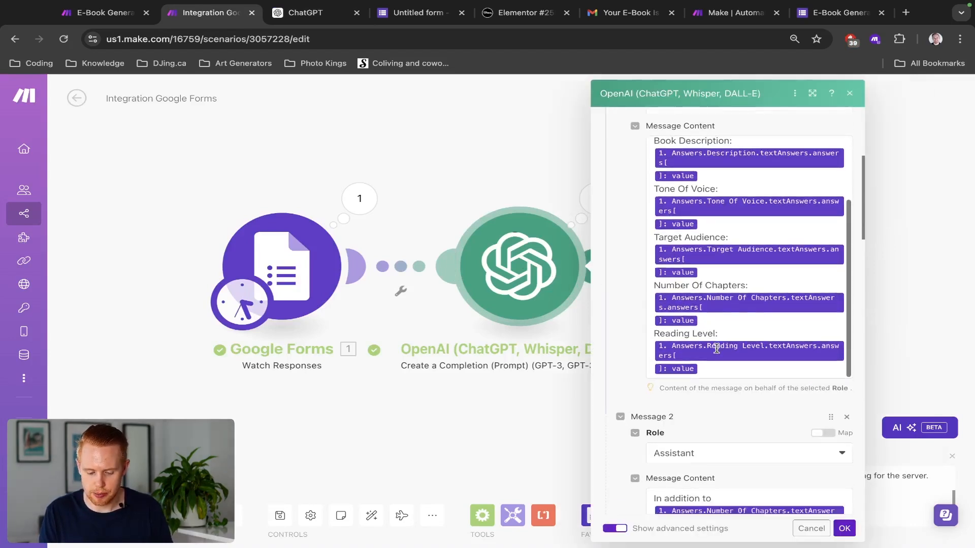
{"action": "scroll", "coordinate": [716, 349], "scroll_direction": "down", "scroll_amount": 6}
{"action": "left_click", "coordinate": [720, 368]}
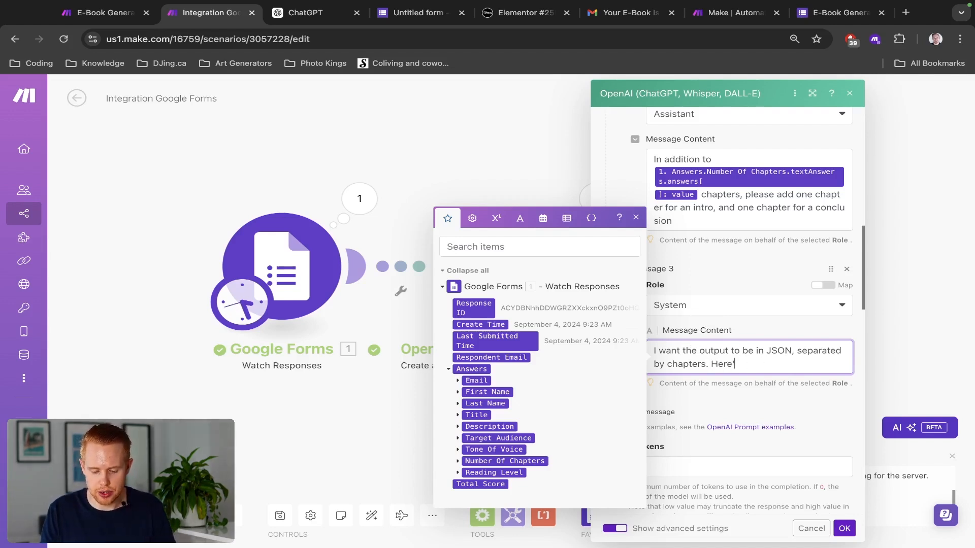
{"action": "type", "text": "Here's is the exact"}
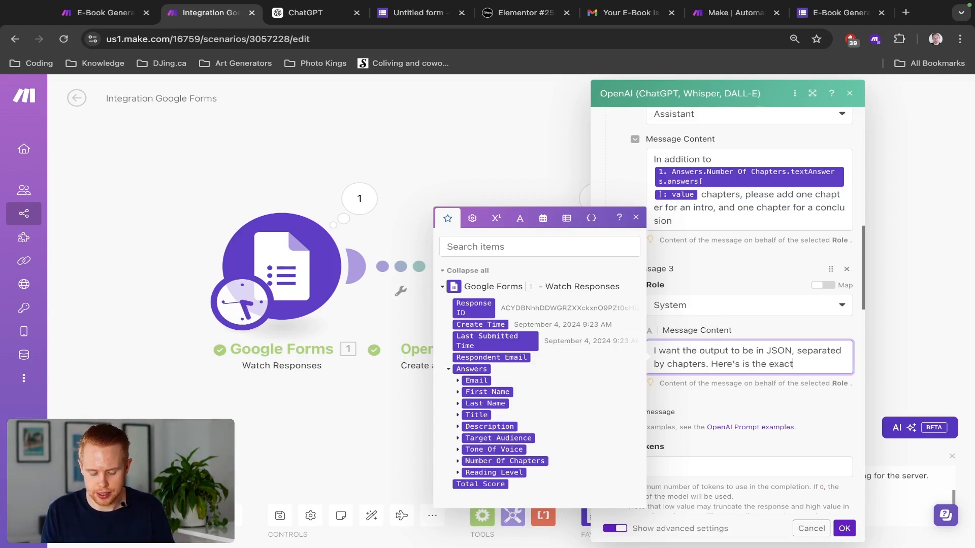
{"action": "type", "text": " struct"}
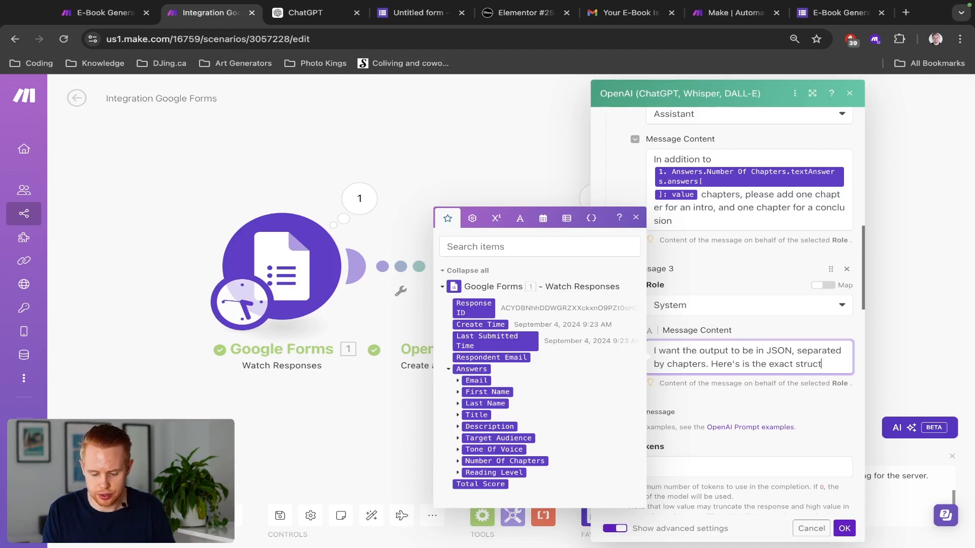
{"action": "type", "text": "ure of data I want you"}
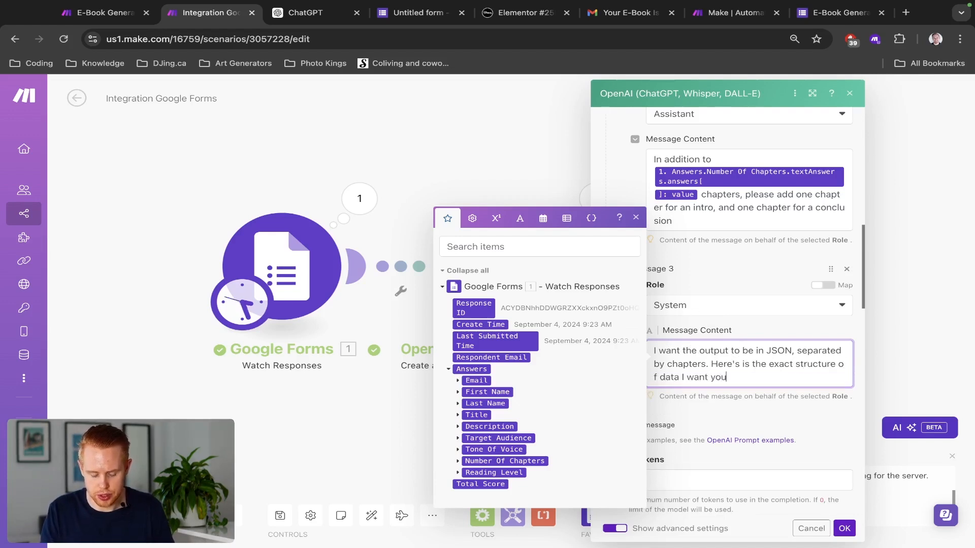
{"action": "type", "text": " to follow, but t"}
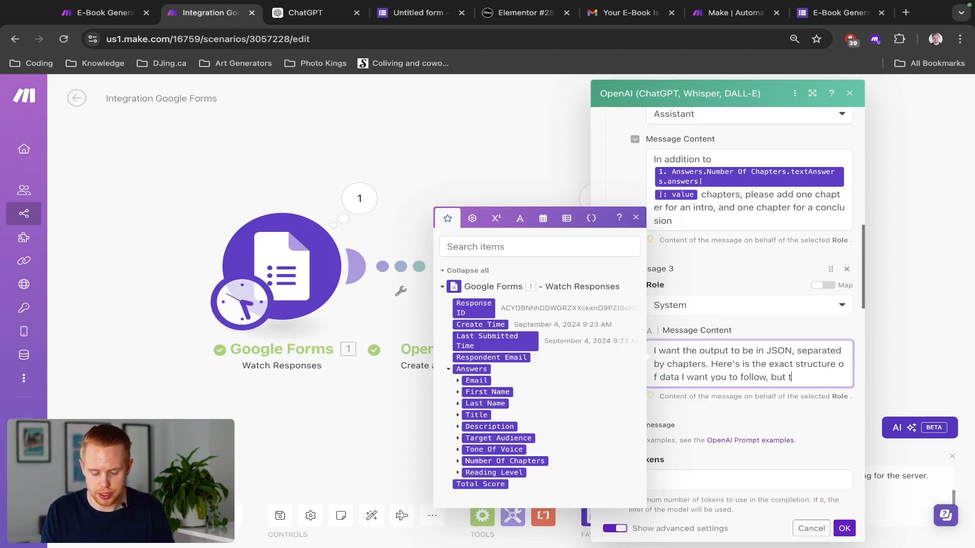
{"action": "type", "text": "here could"}
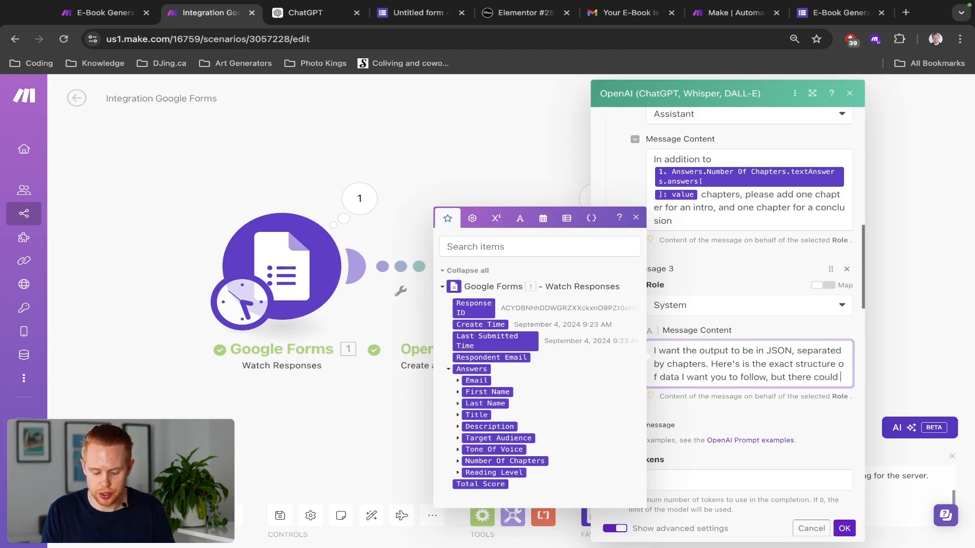
{"action": "type", "text": " be"}
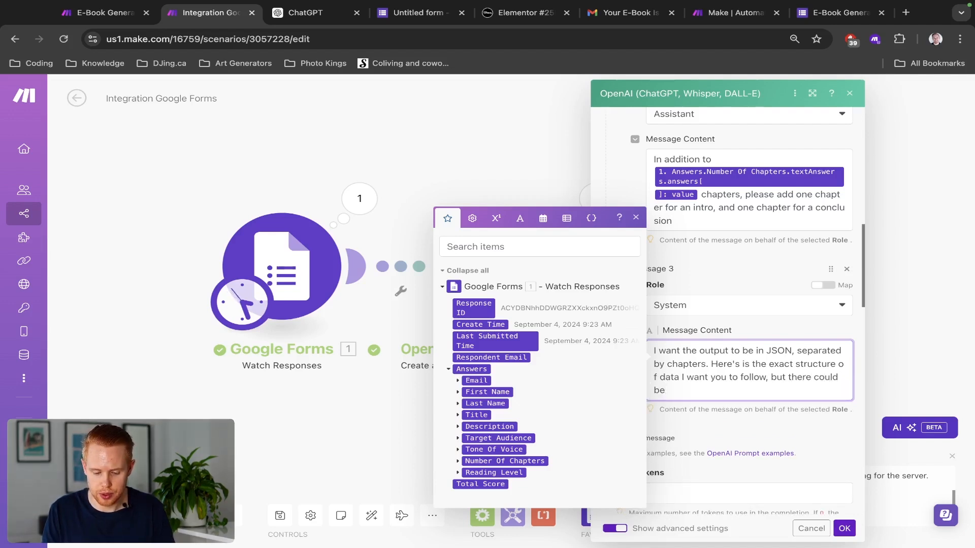
{"action": "key", "text": "alt+BackSpace"}
{"action": "key", "text": "alt+BackSpace"}
{"action": "type", "text": "will only be "}
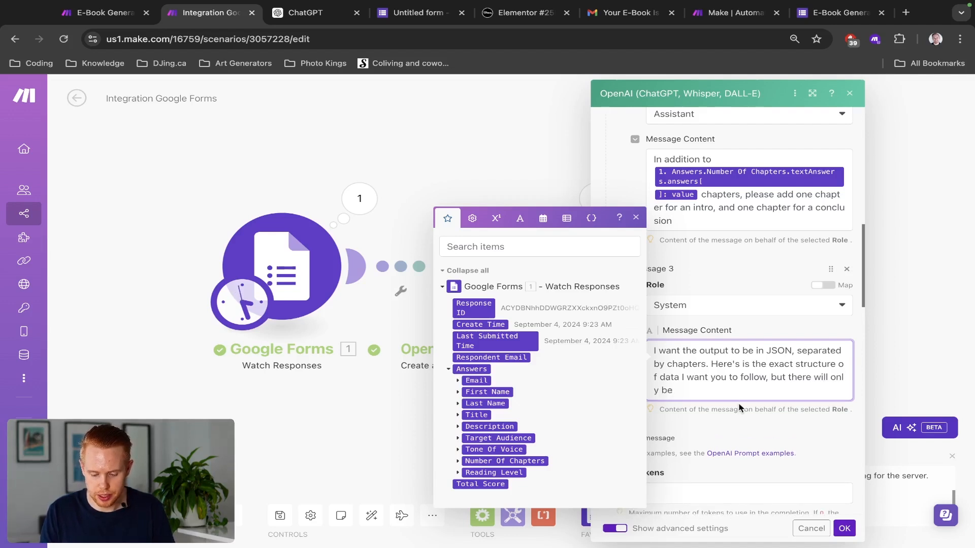
{"action": "type", "text": "x amount of "}
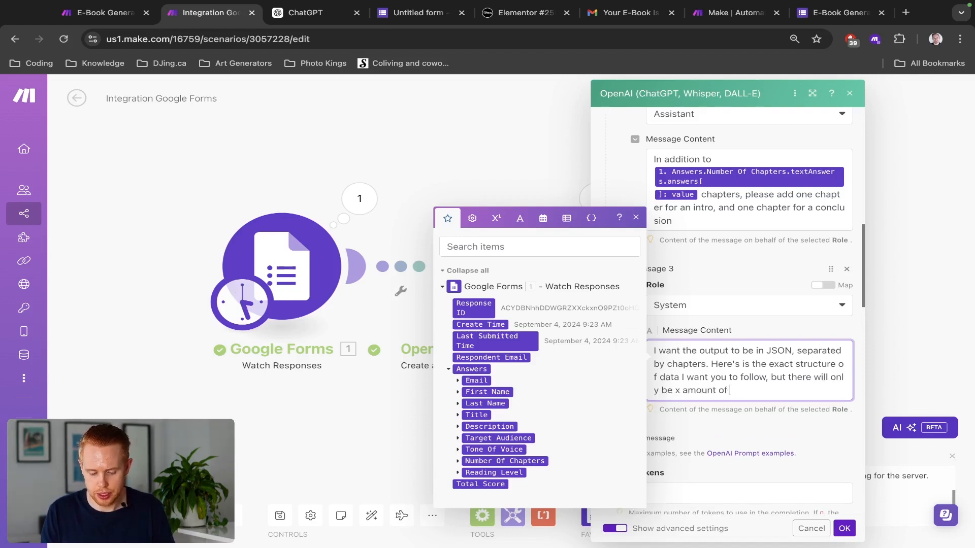
{"action": "type", "text": "chapte"}
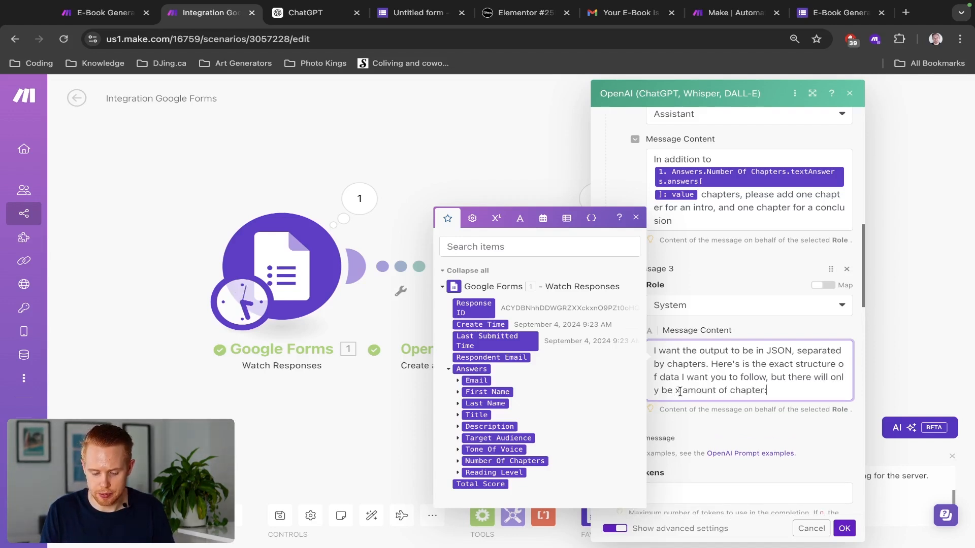
{"action": "type", "text": "r:"}
Step: Replace the x with the mapped Number Of Chapters value and paste the JSON chapter template below
{"action": "left_click", "coordinate": [680, 390]}
{"action": "key", "text": "BackSpace"}
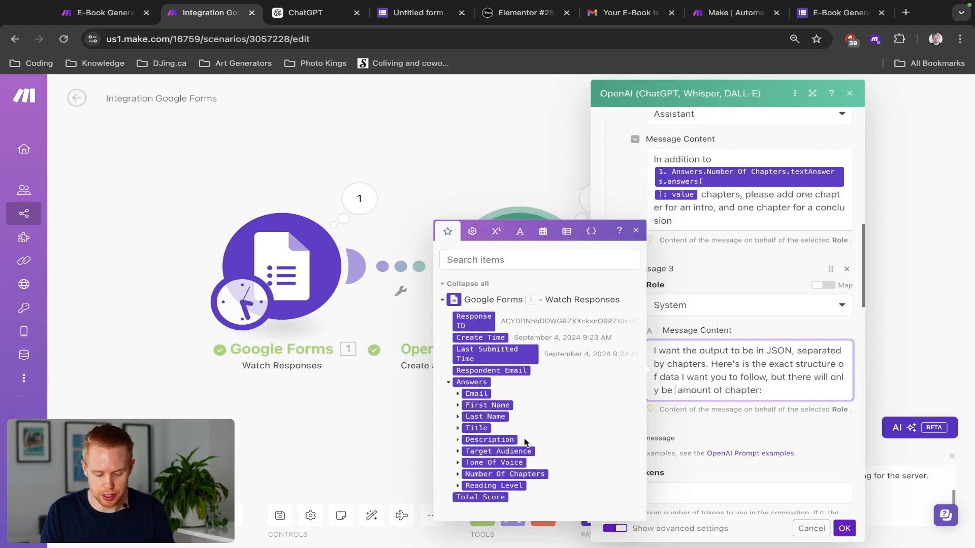
{"action": "left_click", "coordinate": [457, 474]}
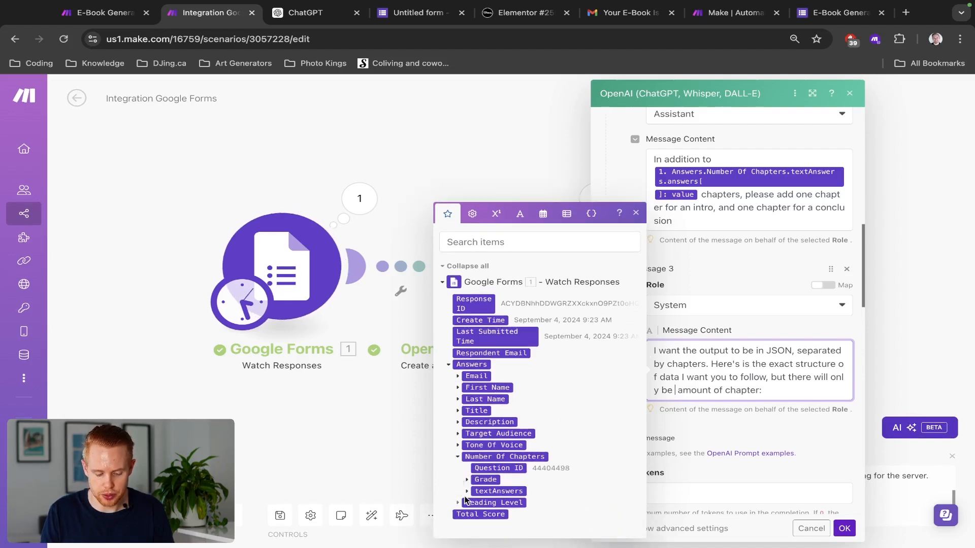
{"action": "left_click", "coordinate": [467, 491]}
{"action": "left_click", "coordinate": [476, 495]}
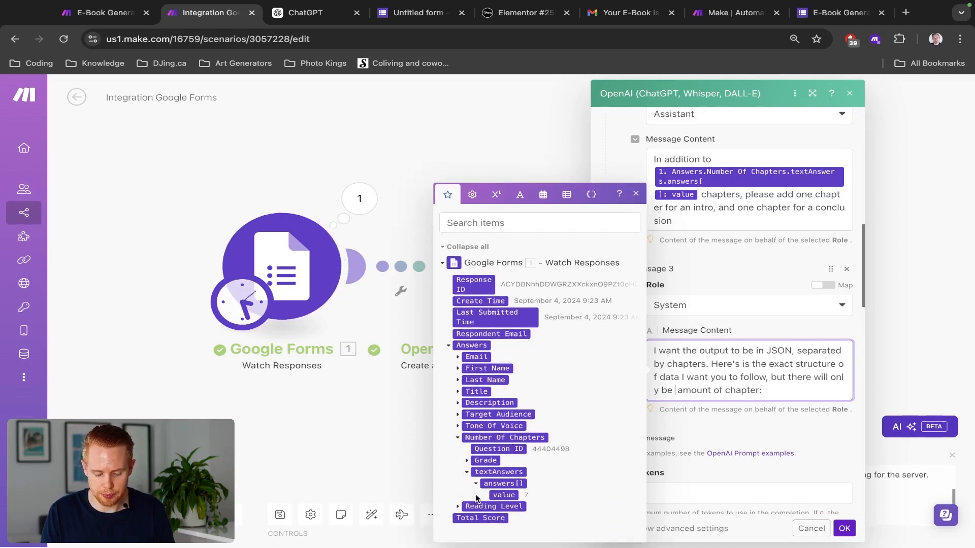
{"action": "left_click", "coordinate": [504, 495]}
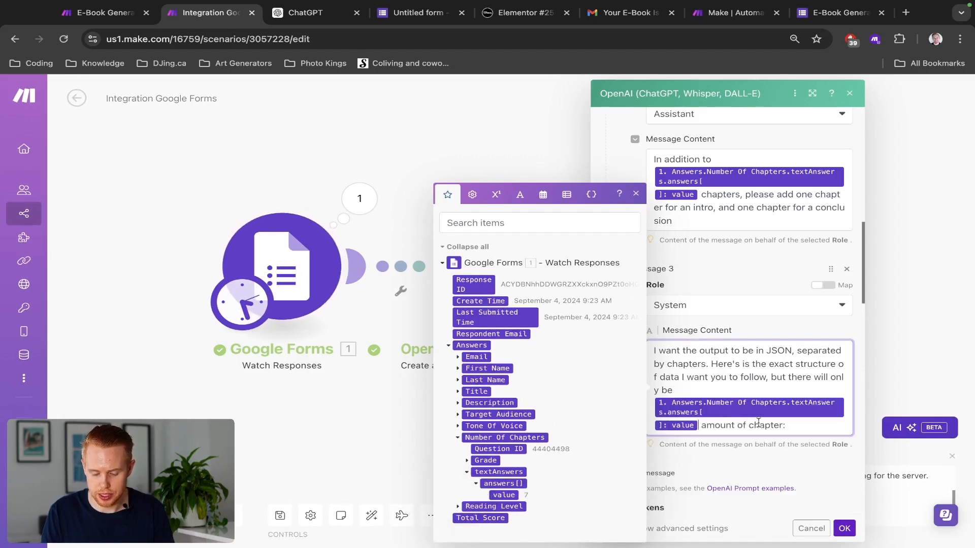
{"action": "type", "text": "amount of chapter:"}
{"action": "key", "text": "Return"}
{"action": "key", "text": "ctrl+v"}
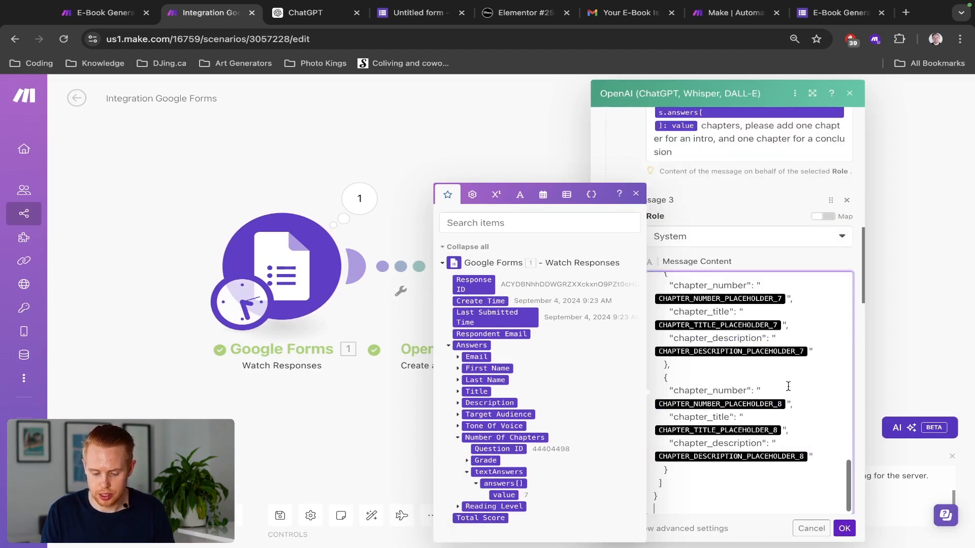
Step: Drop the mapped count and reword the sentence to 'amount of chapter could always be different'
{"action": "scroll", "coordinate": [788, 386], "scroll_direction": "up", "scroll_amount": 5}
{"action": "scroll", "coordinate": [788, 386], "scroll_direction": "up", "scroll_amount": 5}
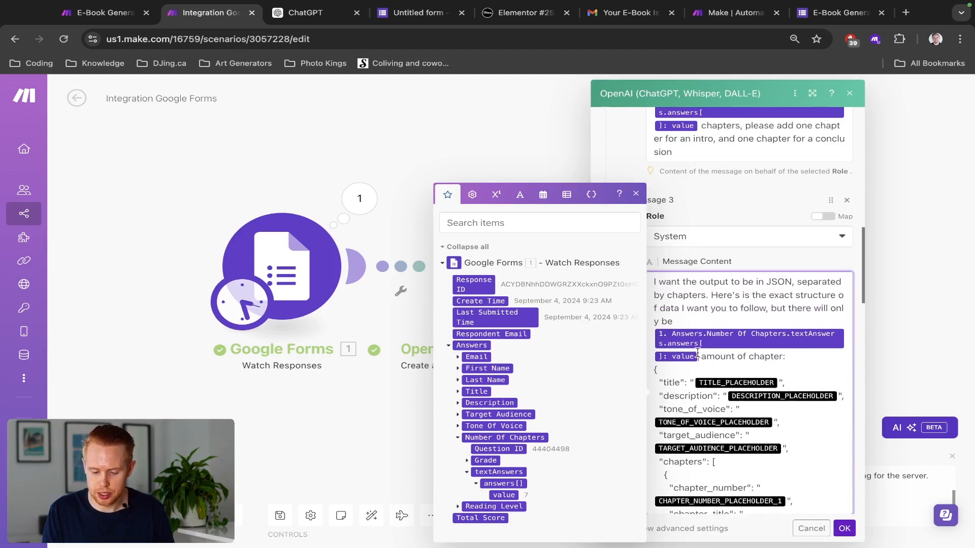
{"action": "scroll", "coordinate": [713, 244], "scroll_direction": "up", "scroll_amount": 5}
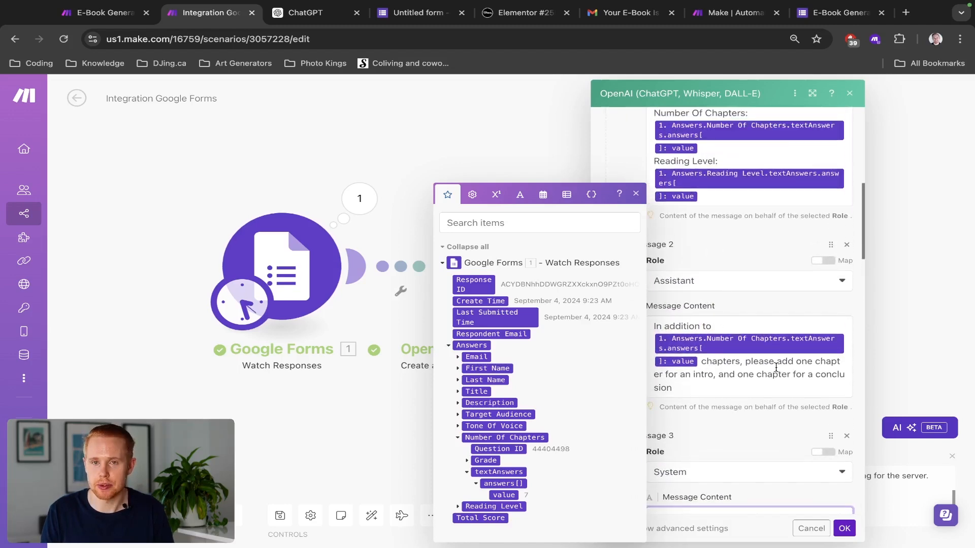
{"action": "scroll", "coordinate": [776, 367], "scroll_direction": "down", "scroll_amount": 5}
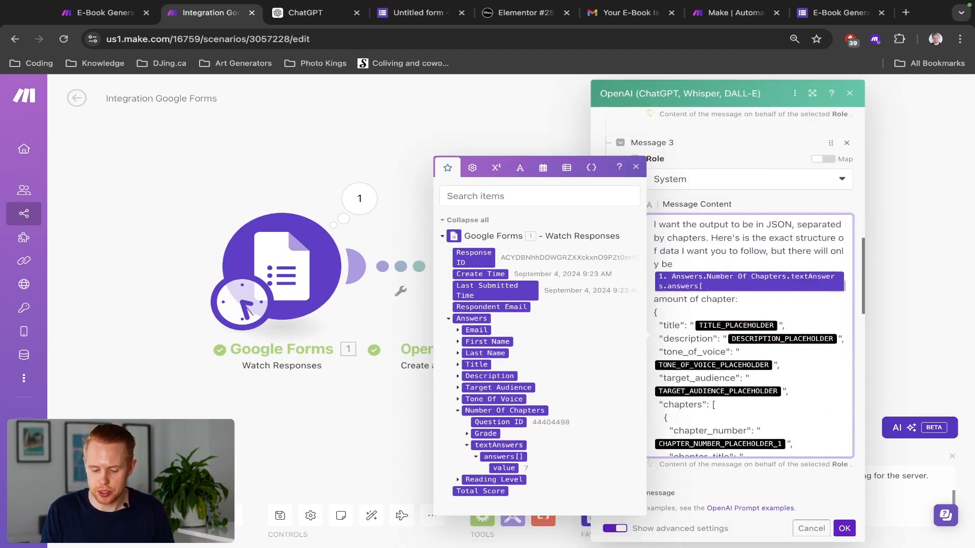
{"action": "key", "text": "BackSpace"}
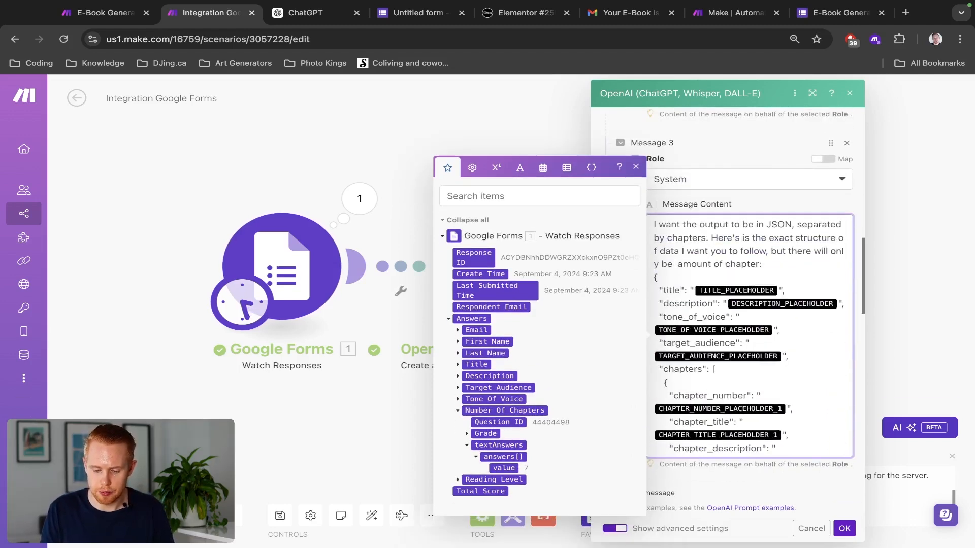
{"action": "key", "text": "BackSpace"}
{"action": "key", "text": "ctrl+shift+Left"}
{"action": "key", "text": "ctrl+shift+Left"}
{"action": "key", "text": "ctrl+shift+Left"}
{"action": "key", "text": "ctrl+shift+Left"}
{"action": "key", "text": "ctrl+shift+Left"}
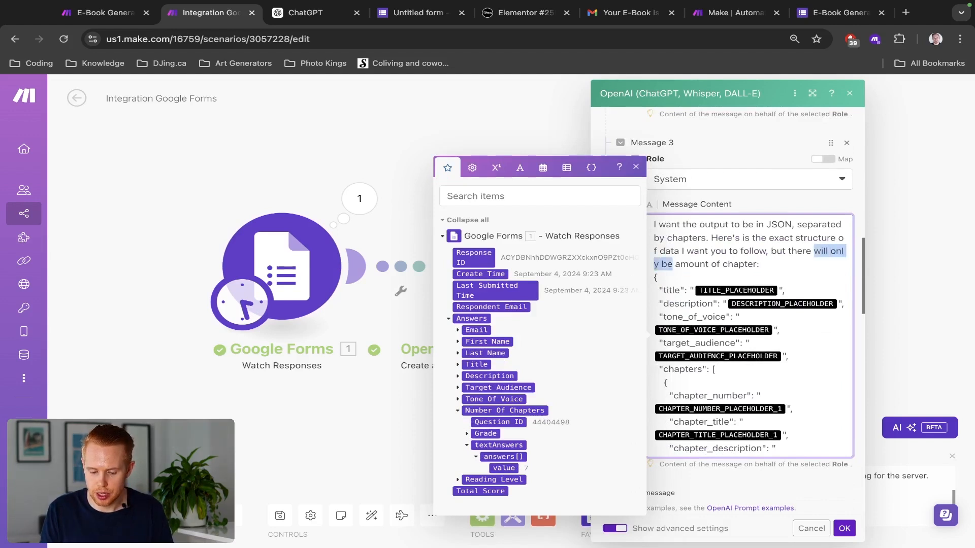
{"action": "key", "text": "alt+shift+Right"}
{"action": "key", "text": "alt+shift+Right"}
{"action": "key", "text": "alt+shift+Left"}
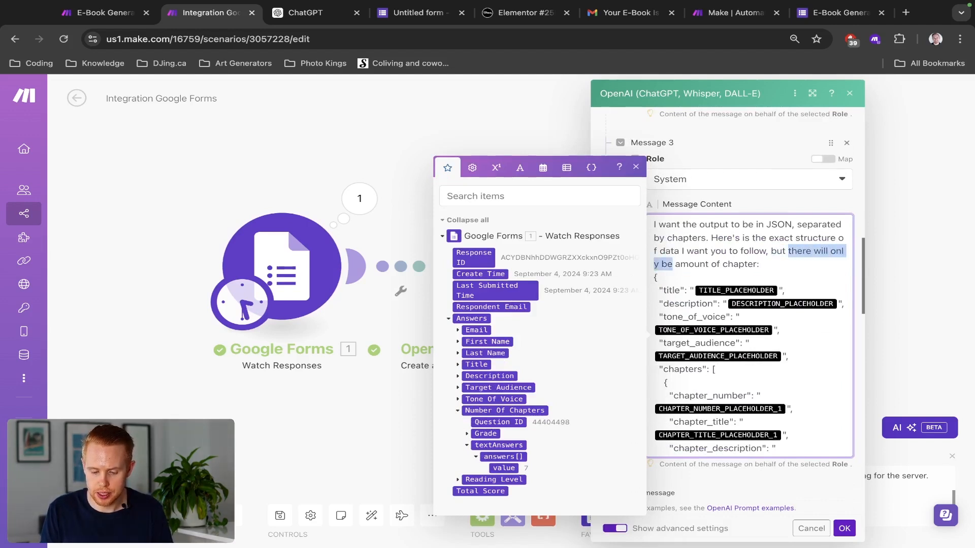
{"action": "type", "text": "t of chapter coul"}
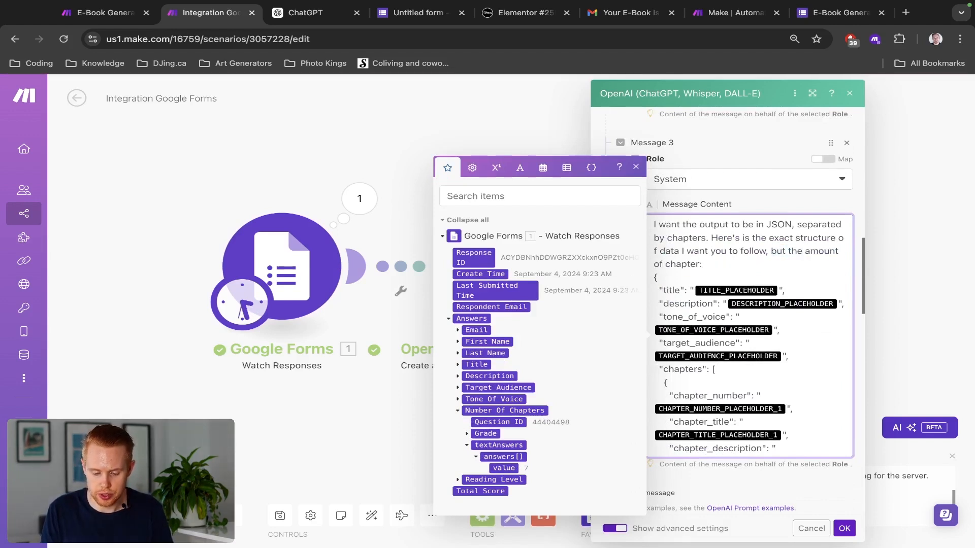
{"action": "type", "text": "d always be different"}
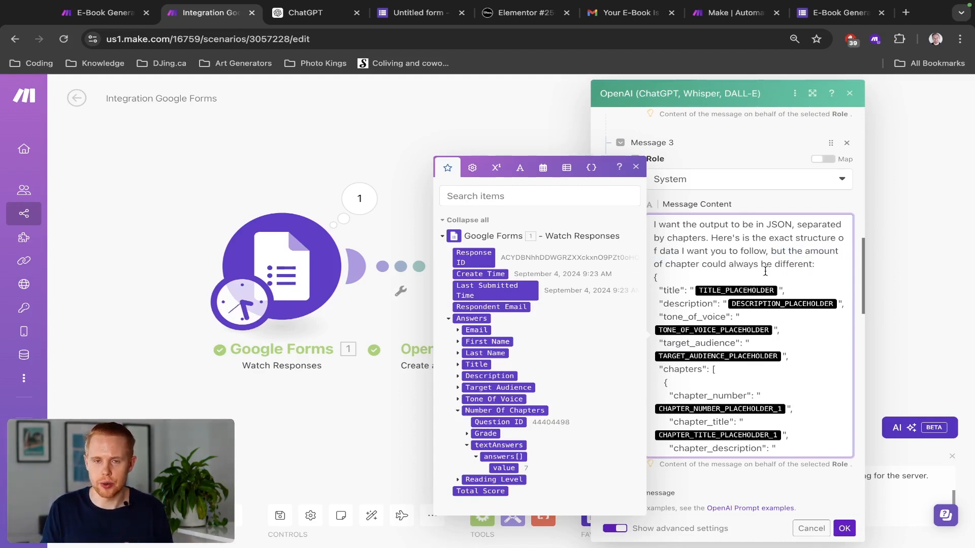
{"action": "scroll", "coordinate": [764, 271], "scroll_direction": "down", "scroll_amount": 5}
{"action": "scroll", "coordinate": [765, 271], "scroll_direction": "down", "scroll_amount": 5}
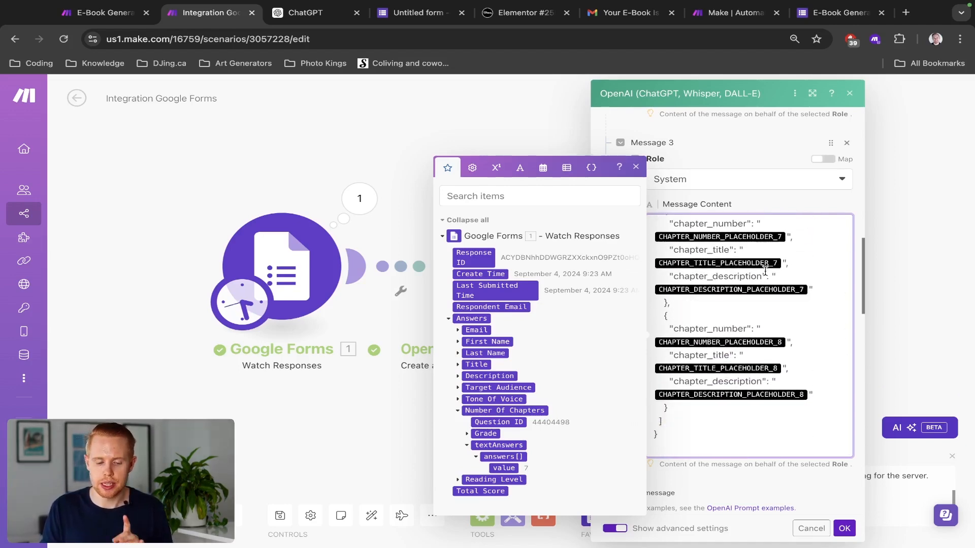
{"action": "scroll", "coordinate": [765, 271], "scroll_direction": "up", "scroll_amount": 8}
{"action": "scroll", "coordinate": [765, 271], "scroll_direction": "up", "scroll_amount": 4}
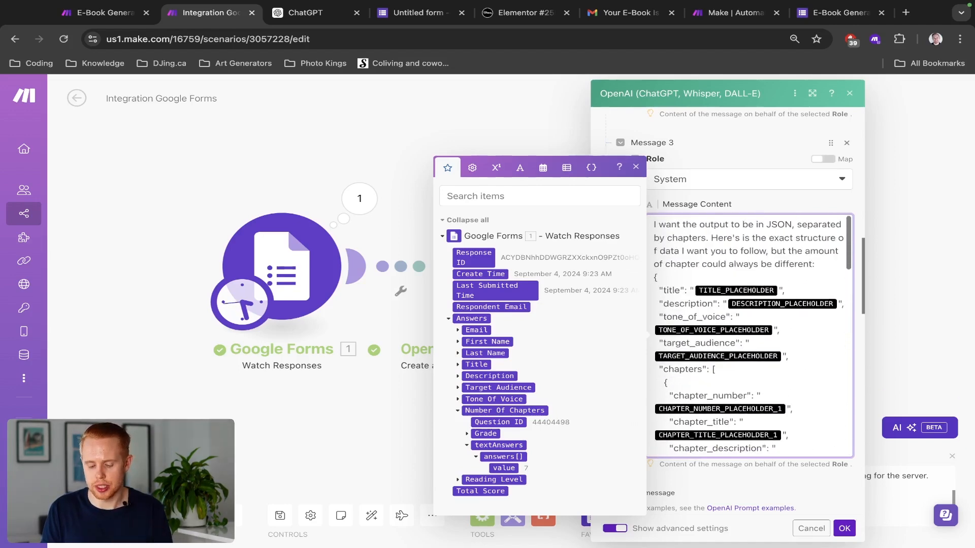
{"action": "left_click", "coordinate": [844, 528]}
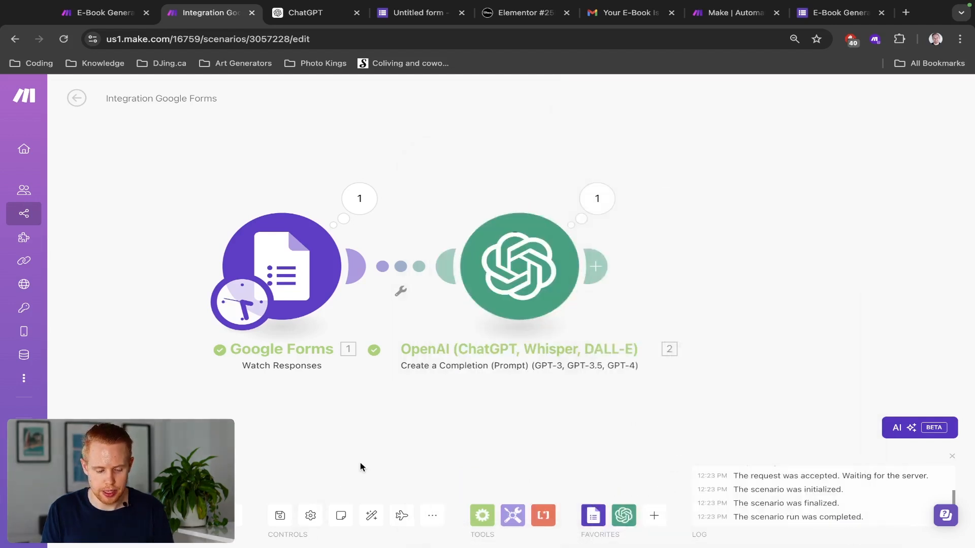
Step: Save the scenario and start the Google Forms trigger from the 09:11:14 response
{"action": "key", "text": "ctrl+s"}
{"action": "right_click", "coordinate": [285, 236]}
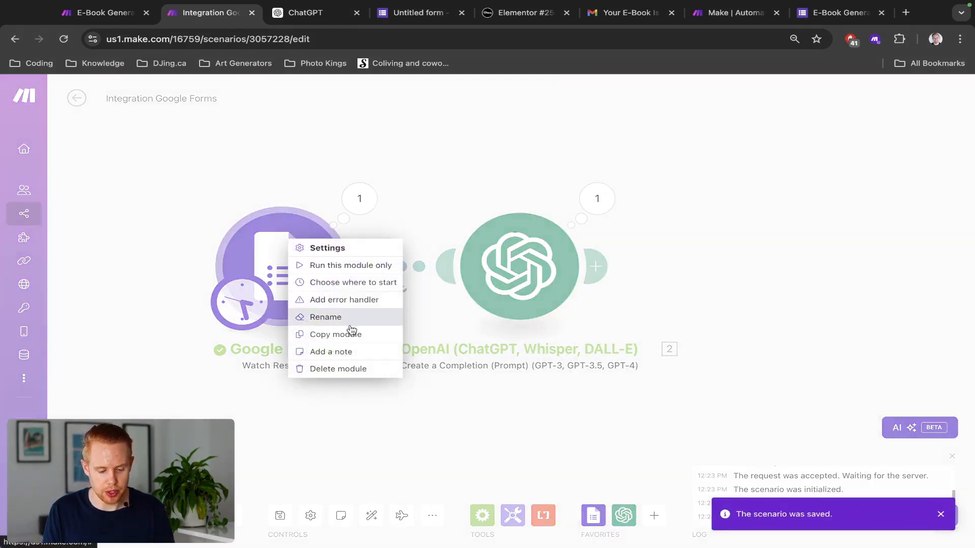
{"action": "left_click", "coordinate": [364, 283]}
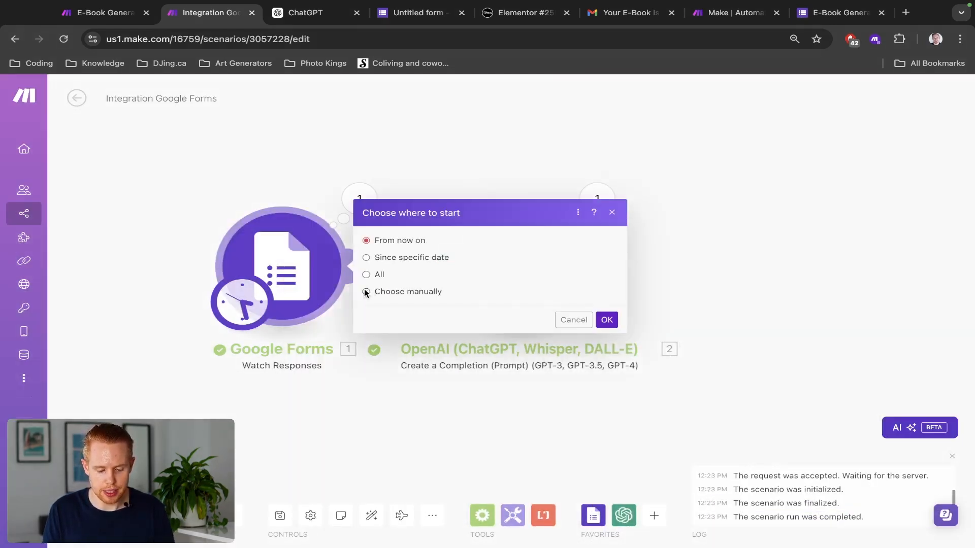
{"action": "left_click", "coordinate": [365, 292]}
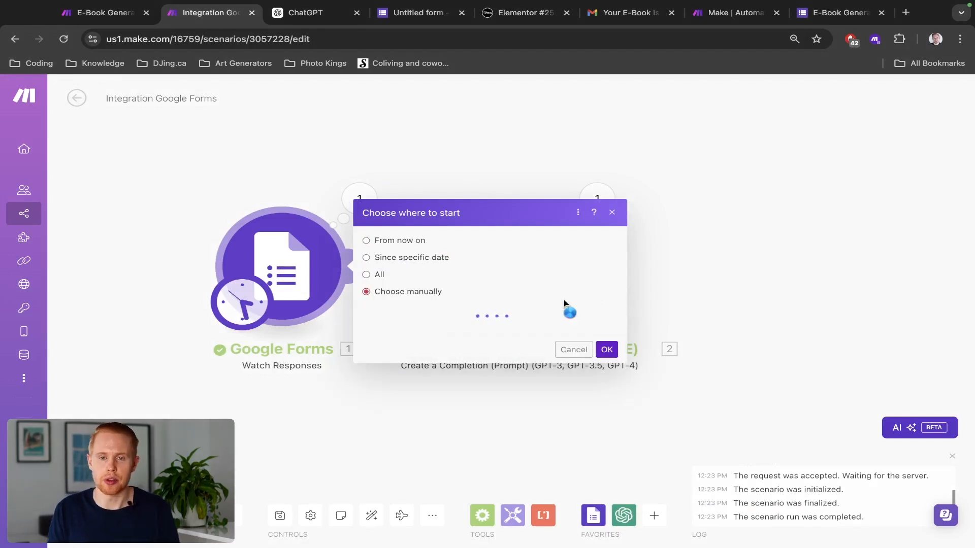
{"action": "left_click", "coordinate": [434, 311]}
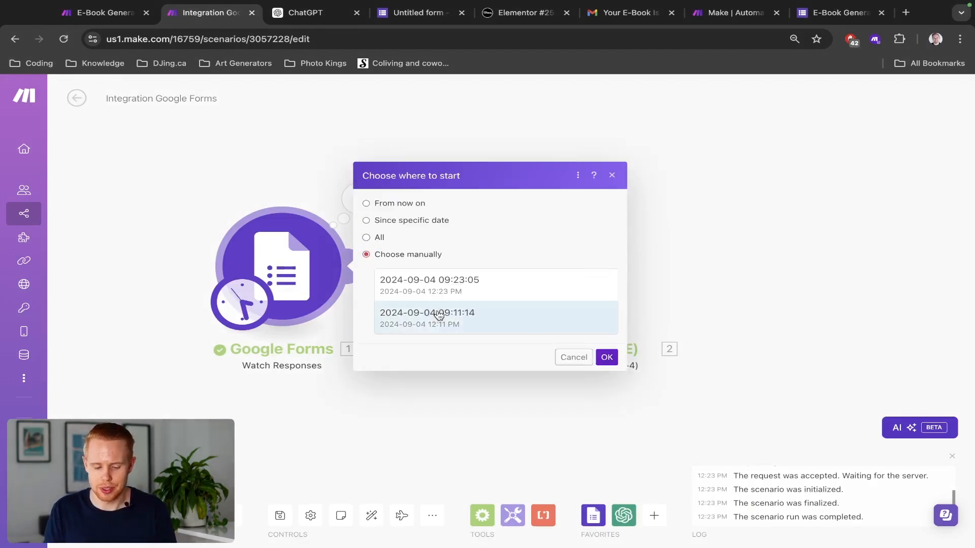
{"action": "left_click", "coordinate": [606, 357]}
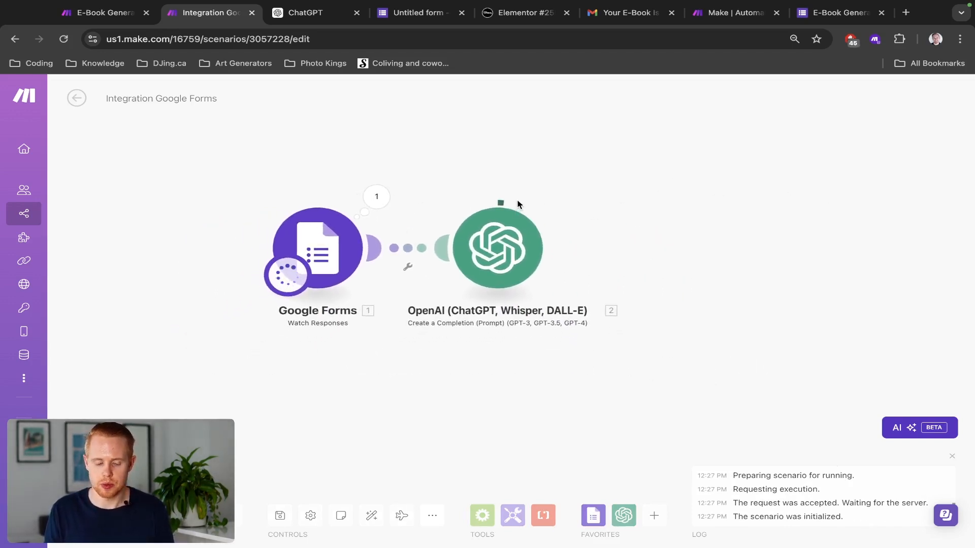
Step: Expand the OpenAI output's Result and chapters array to confirm the eight Upwork e-book chapters
{"action": "left_click", "coordinate": [556, 197]}
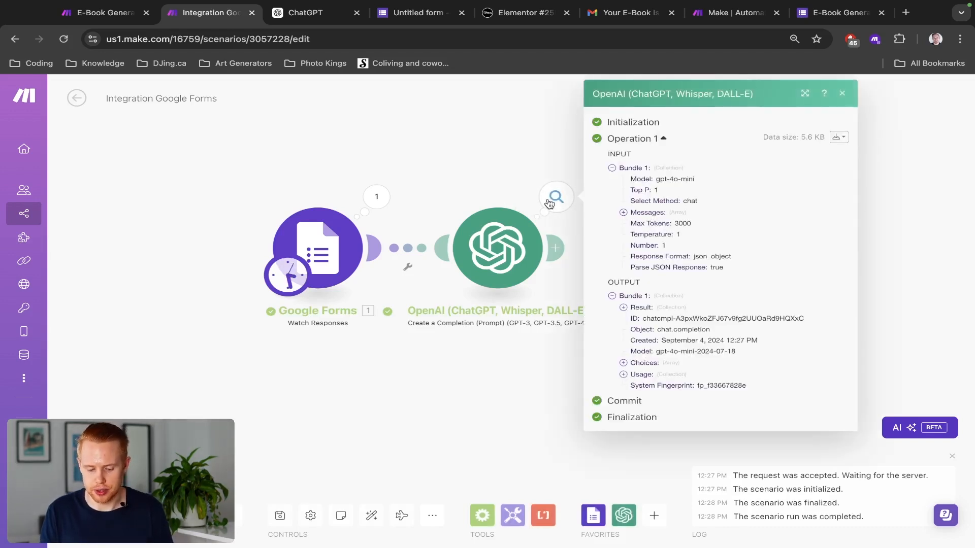
{"action": "left_click", "coordinate": [624, 307]}
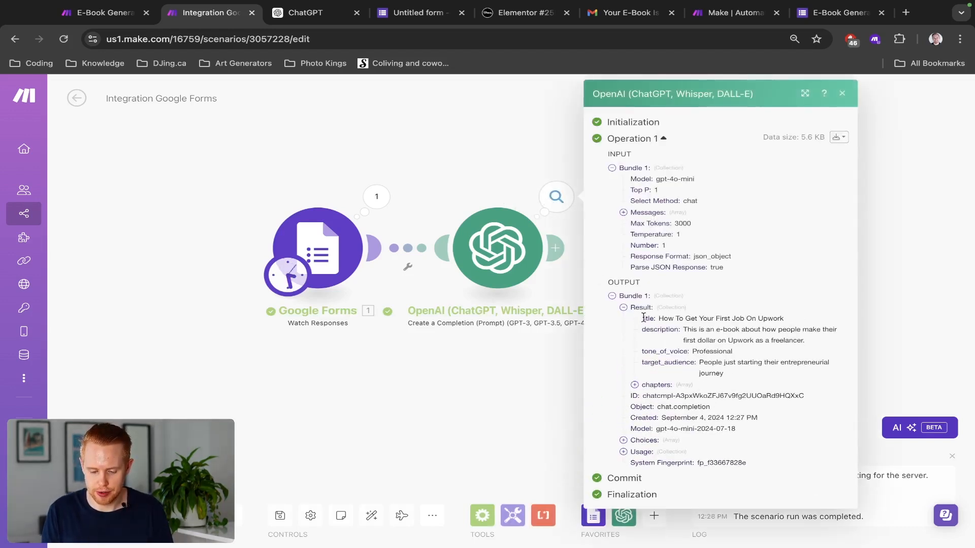
{"action": "left_click", "coordinate": [634, 385]}
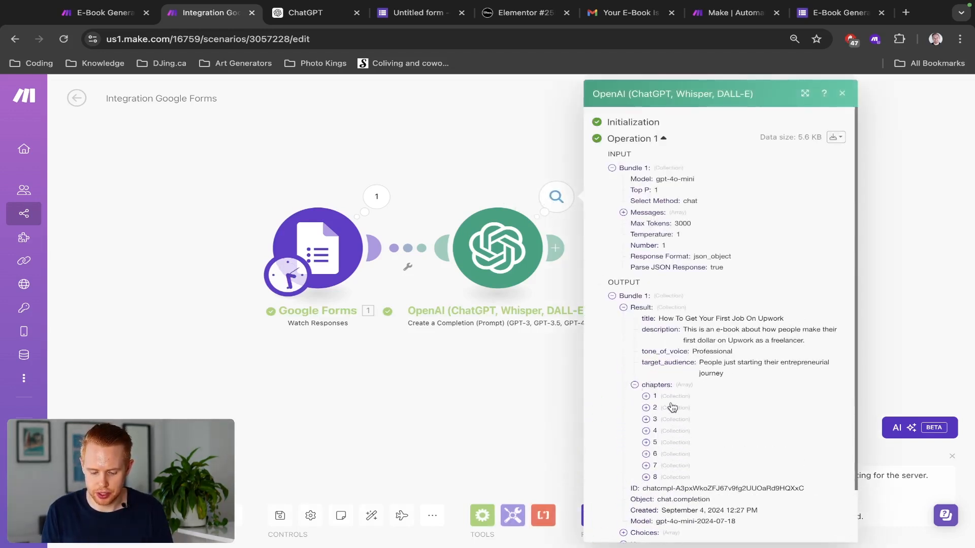
{"action": "left_click", "coordinate": [645, 397]}
{"action": "scroll", "coordinate": [692, 444], "scroll_direction": "down", "scroll_amount": 1}
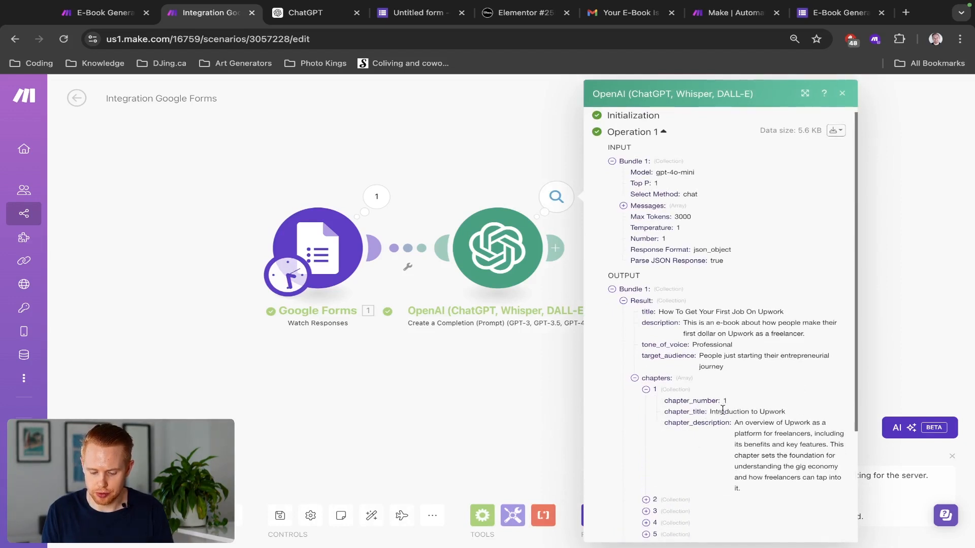
{"action": "left_click", "coordinate": [525, 172]}
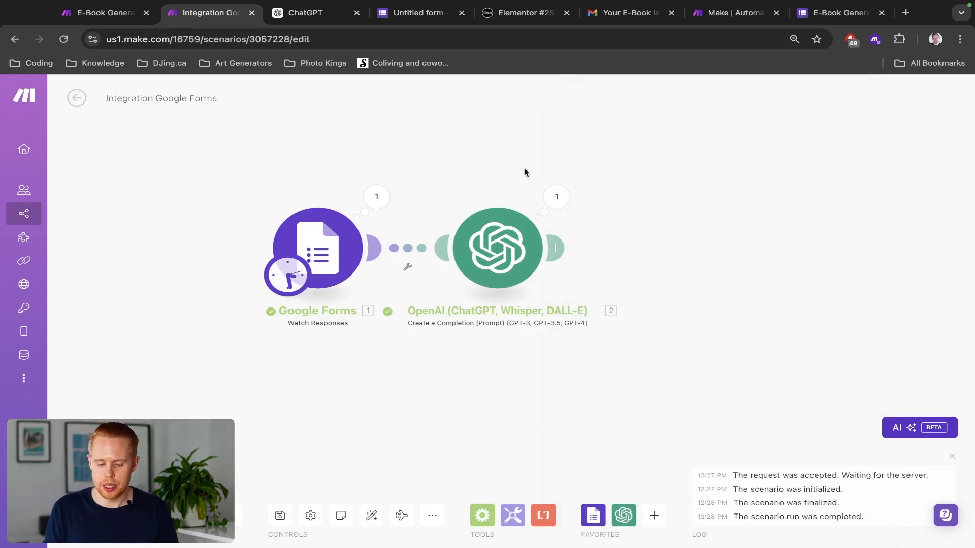
{"action": "left_click", "coordinate": [557, 196]}
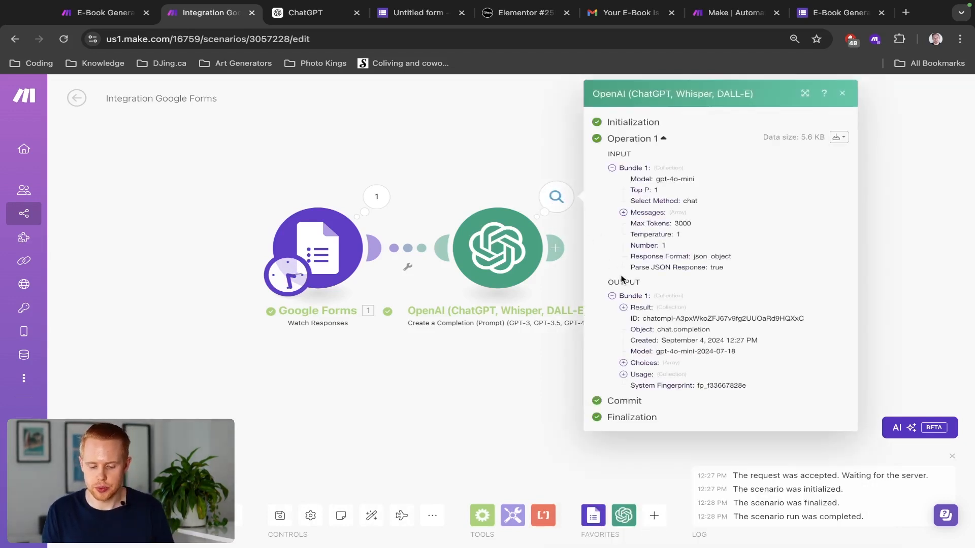
{"action": "left_click", "coordinate": [623, 307]}
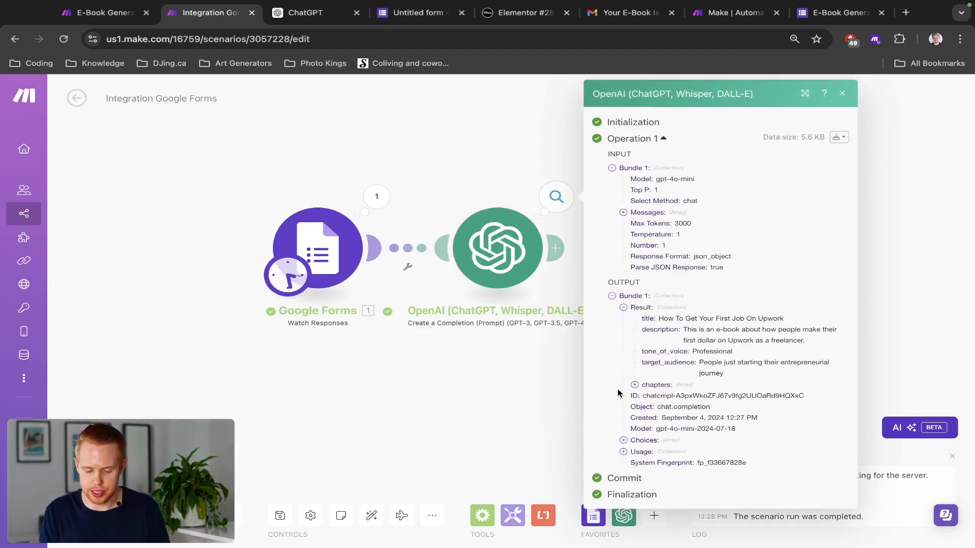
{"action": "left_click", "coordinate": [635, 385]}
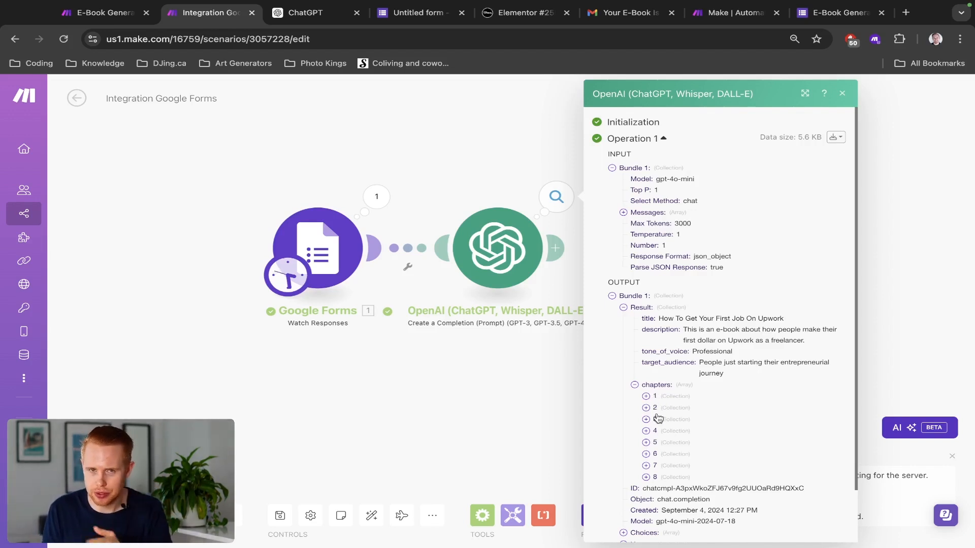
{"action": "left_click", "coordinate": [433, 184]}
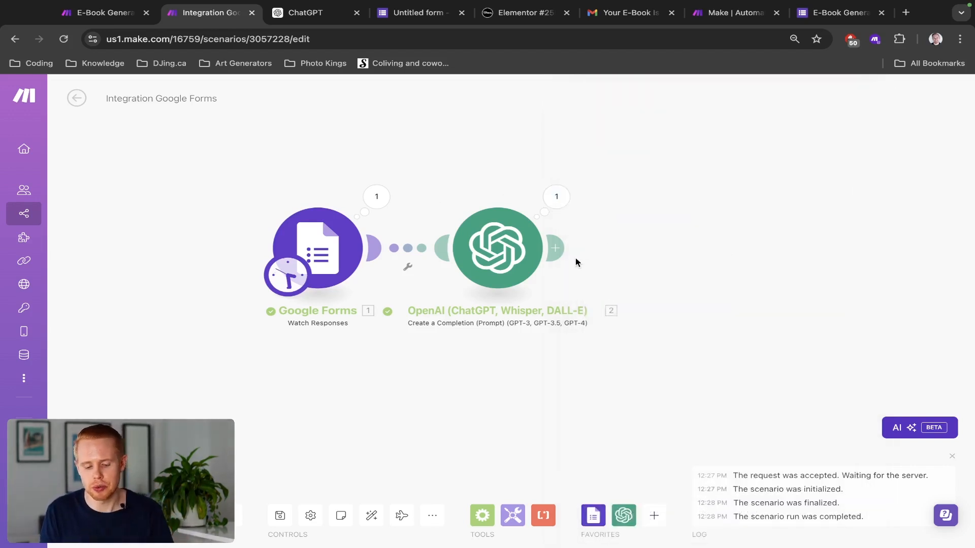
Step: Add an Iterator after OpenAI over 2. result: chapters[], then begin adding a module after it
{"action": "left_click", "coordinate": [556, 253]}
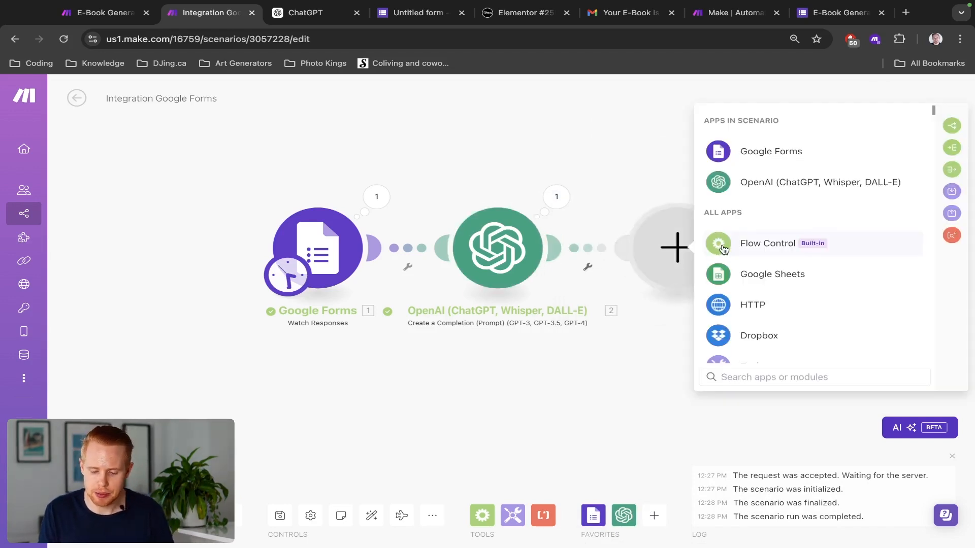
{"action": "left_click", "coordinate": [946, 148]}
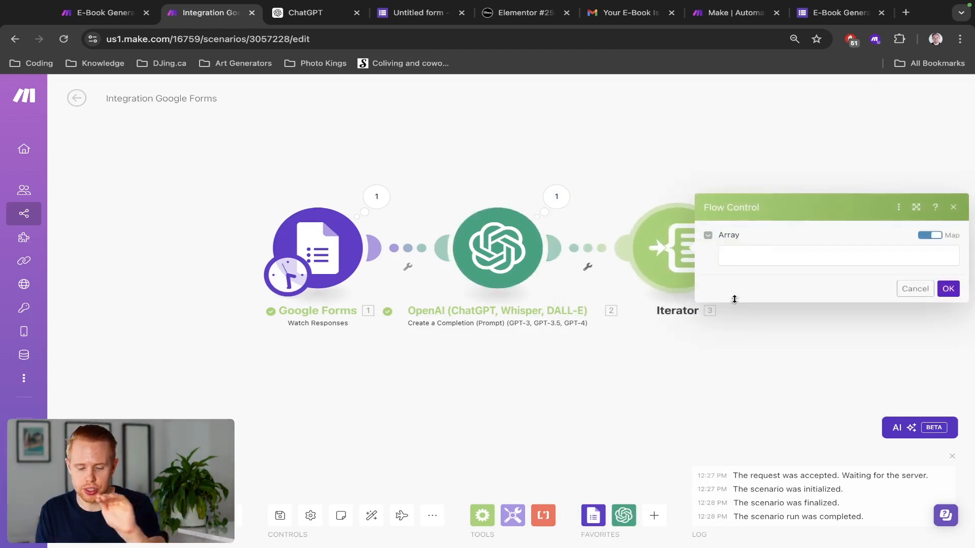
{"action": "left_click", "coordinate": [737, 252]}
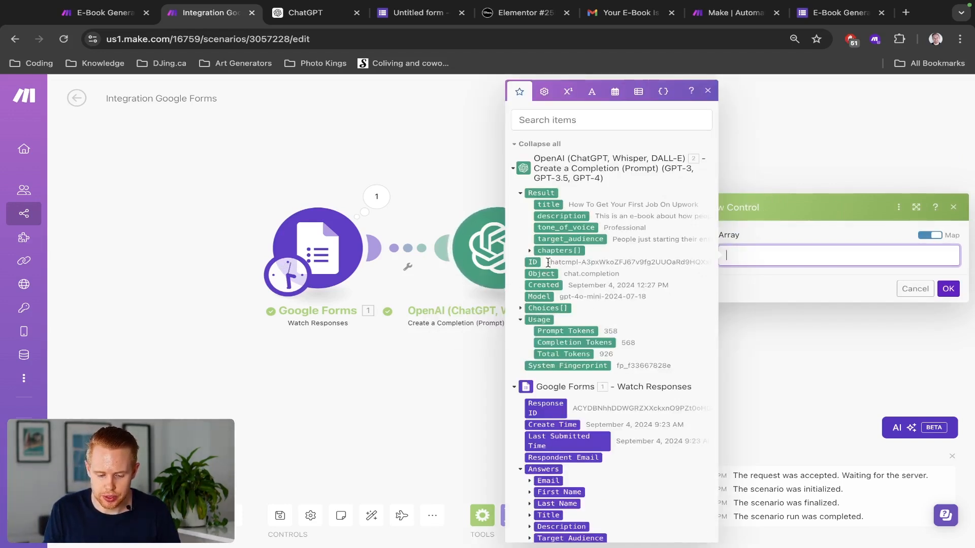
{"action": "left_click", "coordinate": [560, 252]}
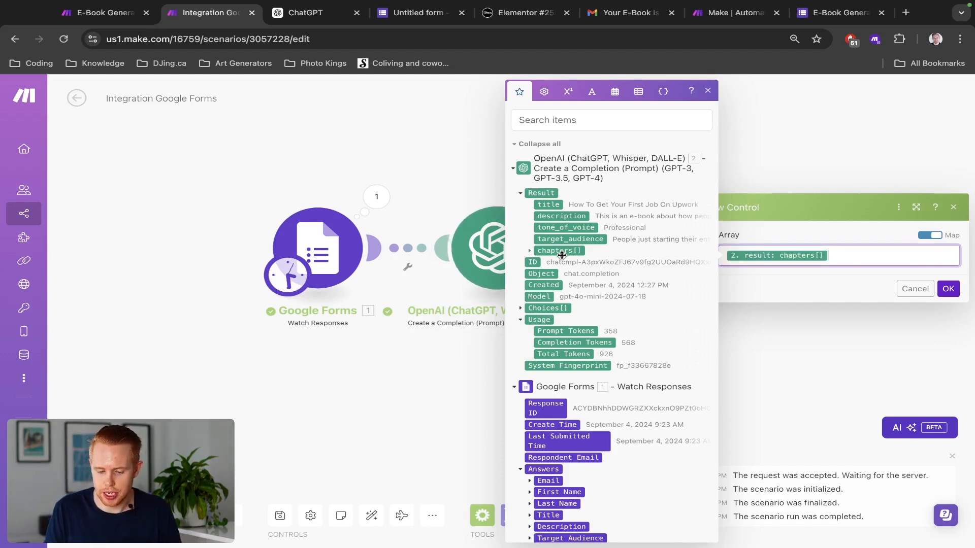
{"action": "left_click", "coordinate": [948, 288]}
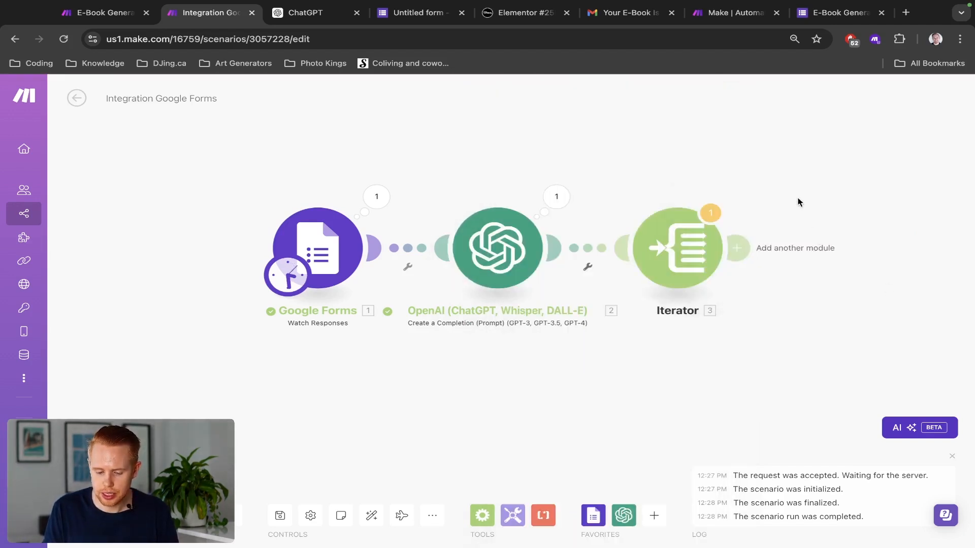
{"action": "left_click_drag", "start_coordinate": [636, 178], "coordinate": [467, 176]}
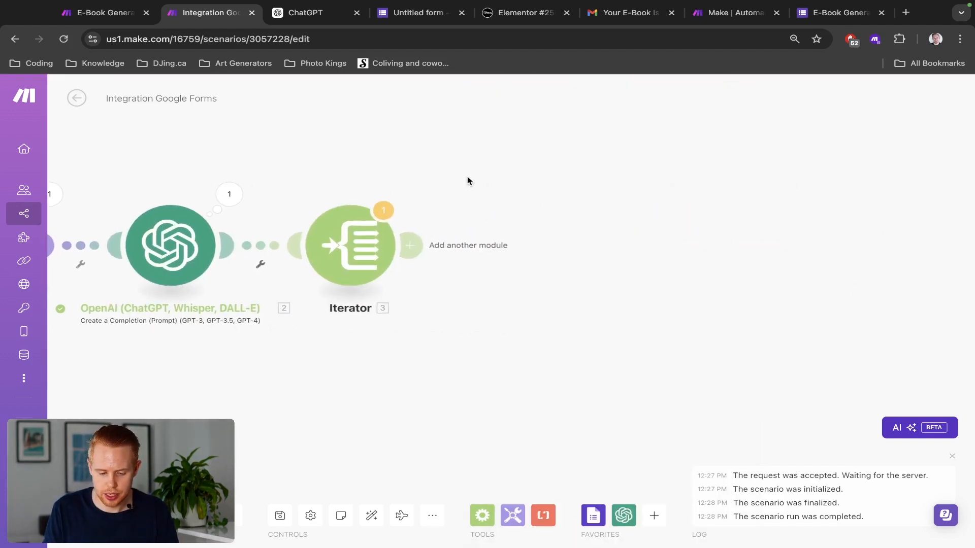
{"action": "left_click", "coordinate": [415, 251]}
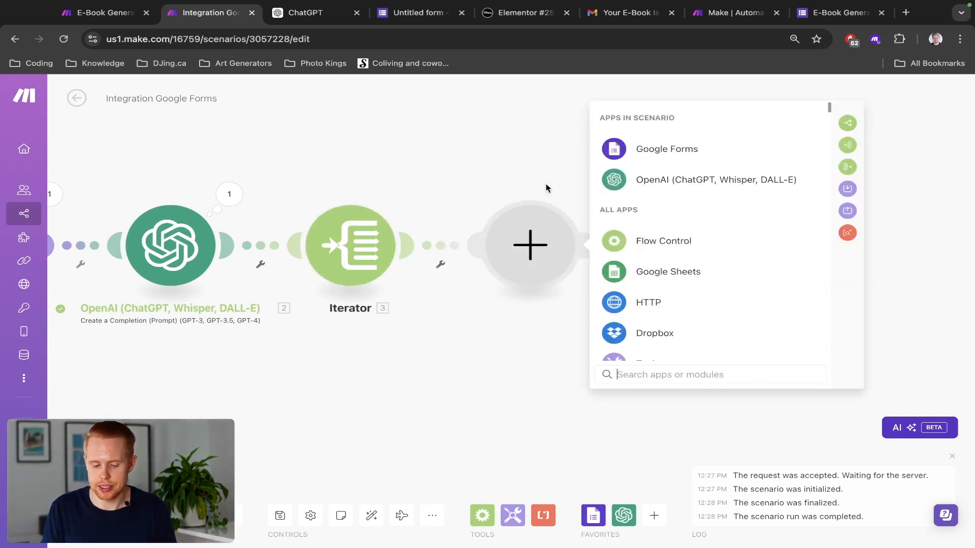
Step: Add OpenAI's Generate an Image module after the Iterator by searching its modules for 'image'
{"action": "left_click", "coordinate": [641, 182]}
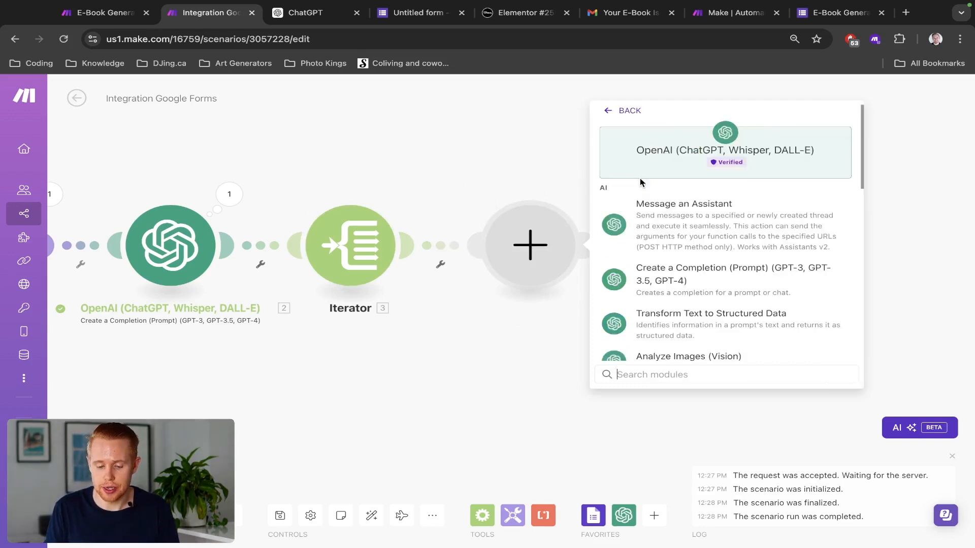
{"action": "scroll", "coordinate": [681, 307], "scroll_direction": "down", "scroll_amount": 10}
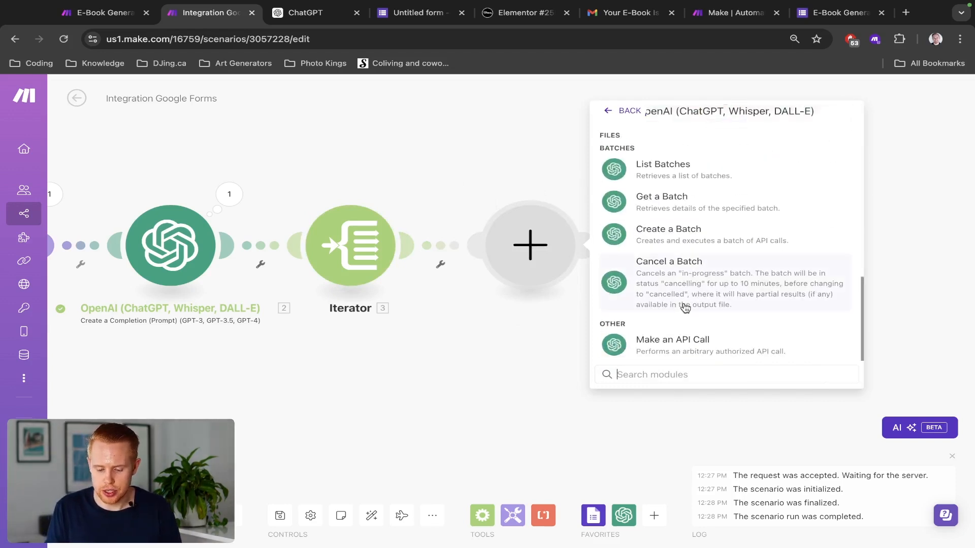
{"action": "scroll", "coordinate": [681, 306], "scroll_direction": "up", "scroll_amount": 5}
{"action": "scroll", "coordinate": [685, 307], "scroll_direction": "up", "scroll_amount": 2}
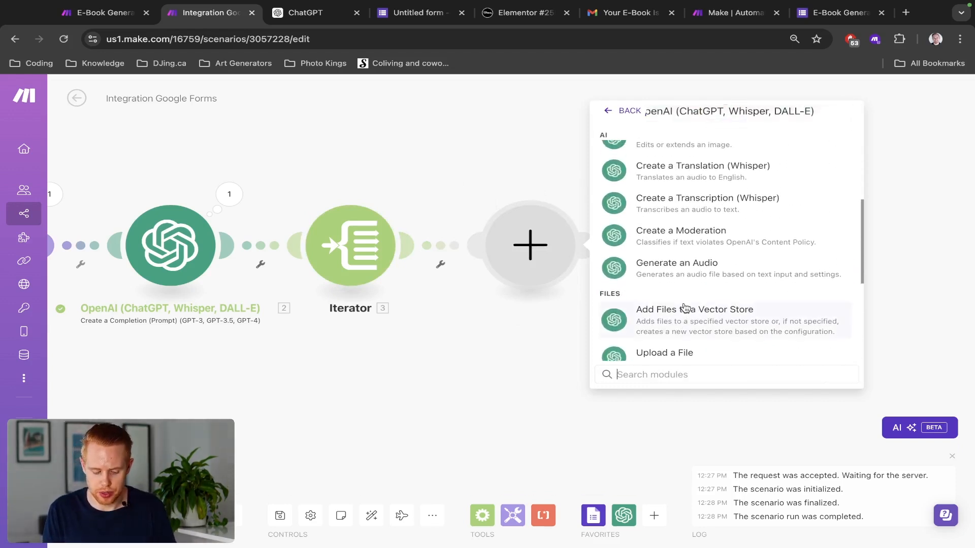
{"action": "type", "text": "image"}
{"action": "key", "text": "ctrl+a"}
{"action": "key", "text": "BackSpace"}
{"action": "scroll", "coordinate": [691, 237], "scroll_direction": "down", "scroll_amount": 8}
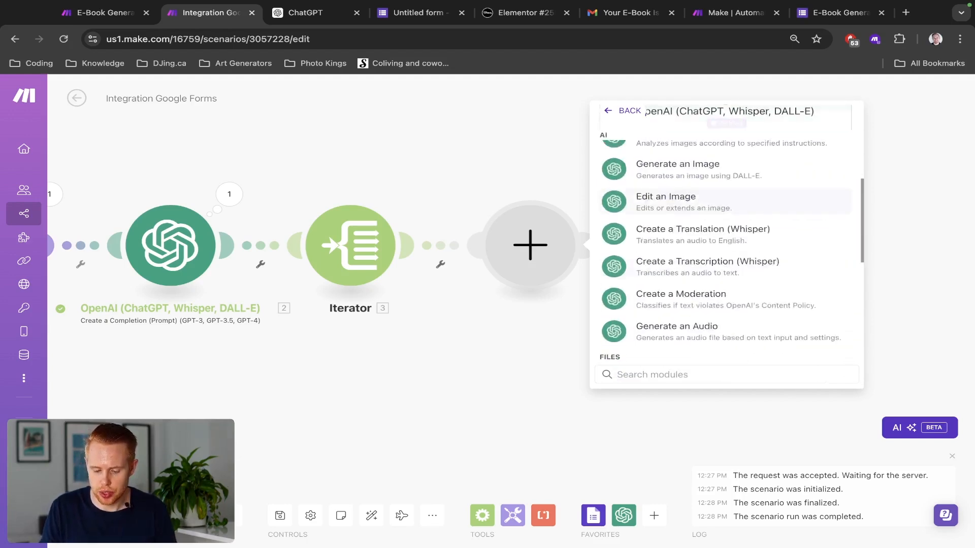
{"action": "type", "text": "image"}
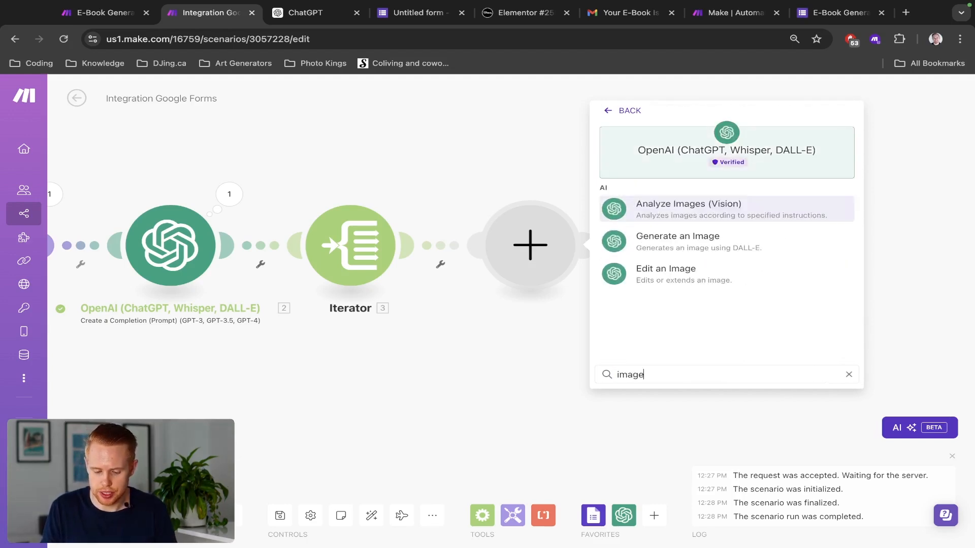
{"action": "left_click", "coordinate": [690, 244]}
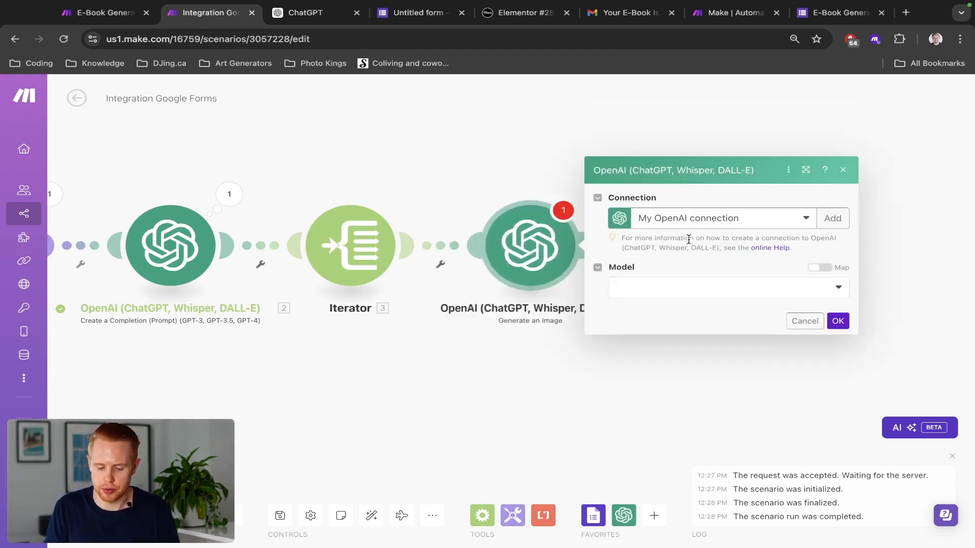
Step: Choose Dall-E 3 and paste in the image prompt copied from the E-Book Generator scenario
{"action": "left_click", "coordinate": [659, 294]}
{"action": "left_click", "coordinate": [637, 307]}
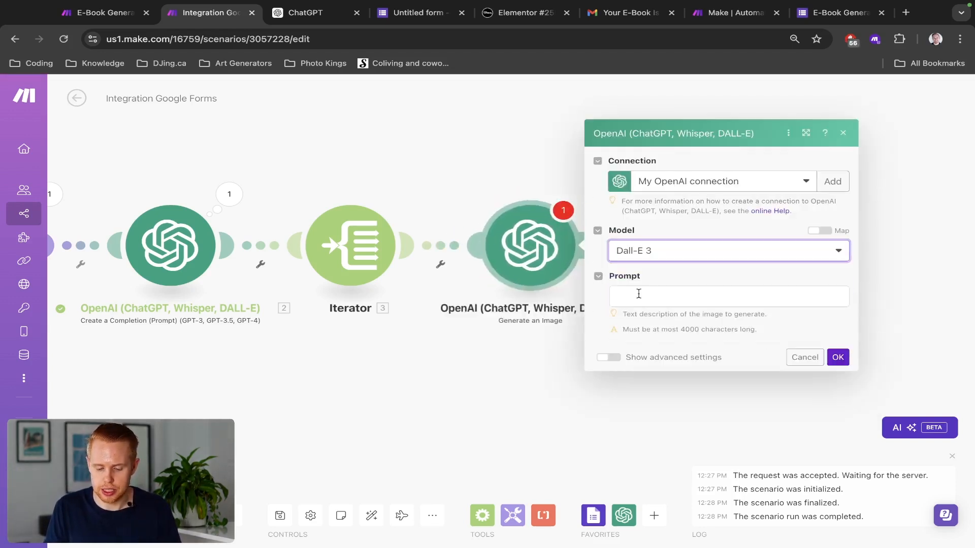
{"action": "key", "text": "ctrl+shift+Tab"}
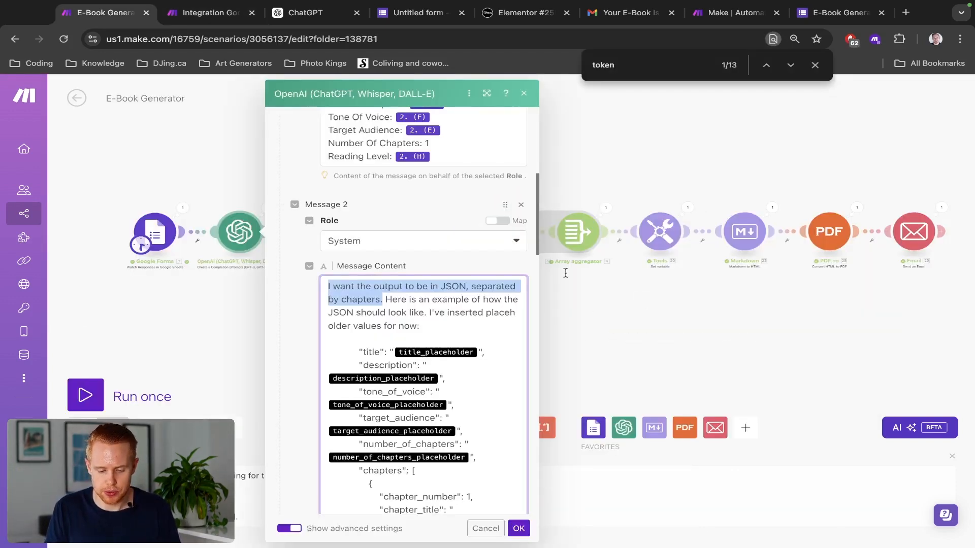
{"action": "left_click", "coordinate": [576, 274]}
{"action": "left_click", "coordinate": [426, 238]}
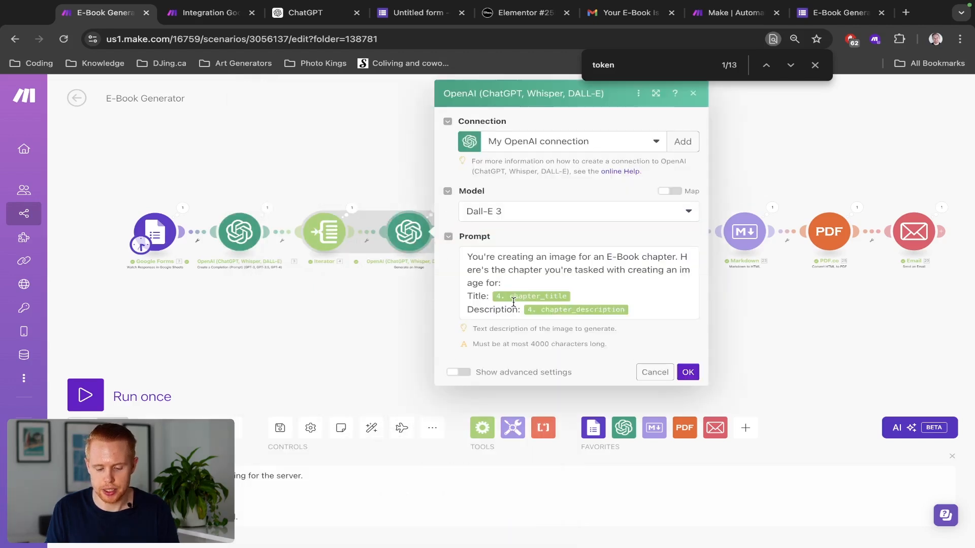
{"action": "triple_click", "coordinate": [552, 280]}
{"action": "key", "text": "ctrl+c"}
{"action": "key", "text": "ctrl+Tab"}
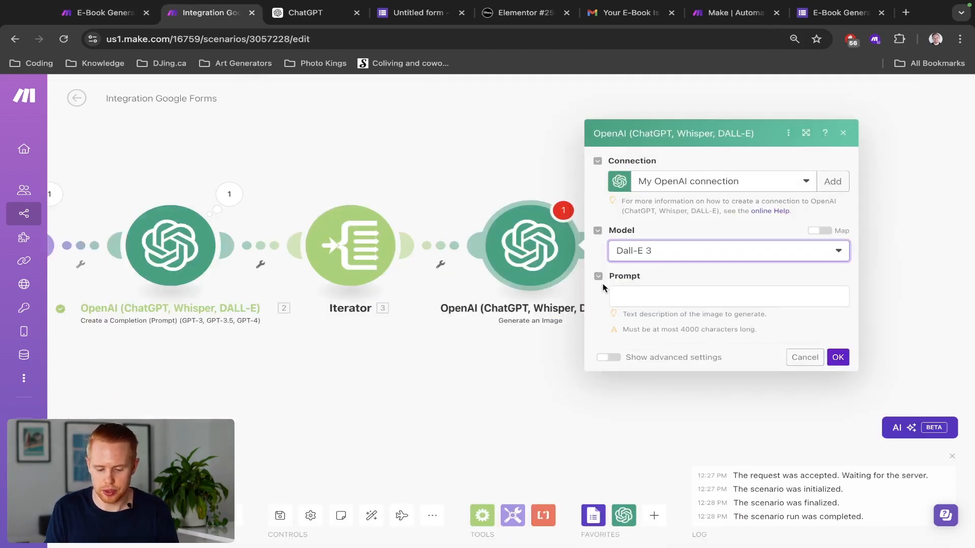
{"action": "left_click", "coordinate": [641, 300]}
{"action": "key", "text": "ctrl+v"}
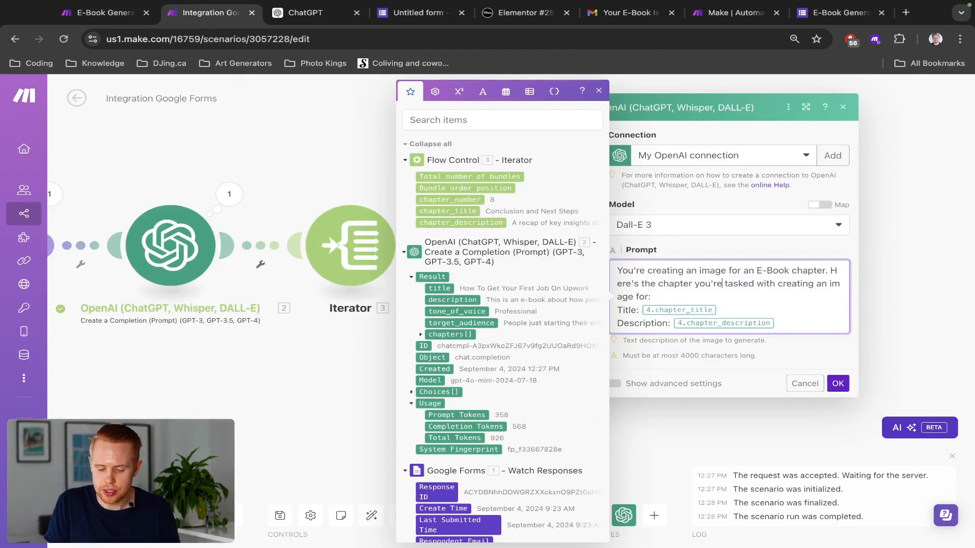
Step: Remap the prompt's title and description to the Iterator's chapter_title and chapter_description, then save
{"action": "left_click", "coordinate": [648, 297]}
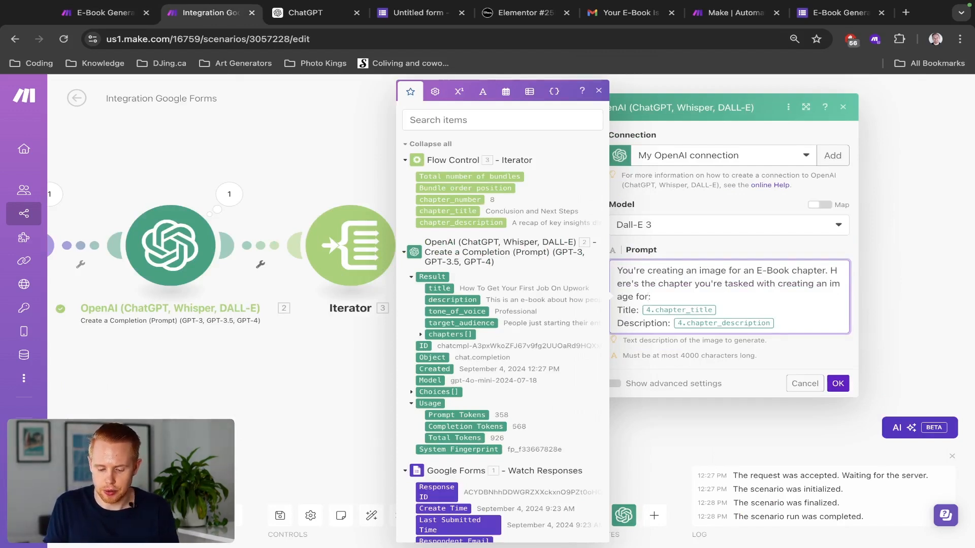
{"action": "key", "text": "shift+Left"}
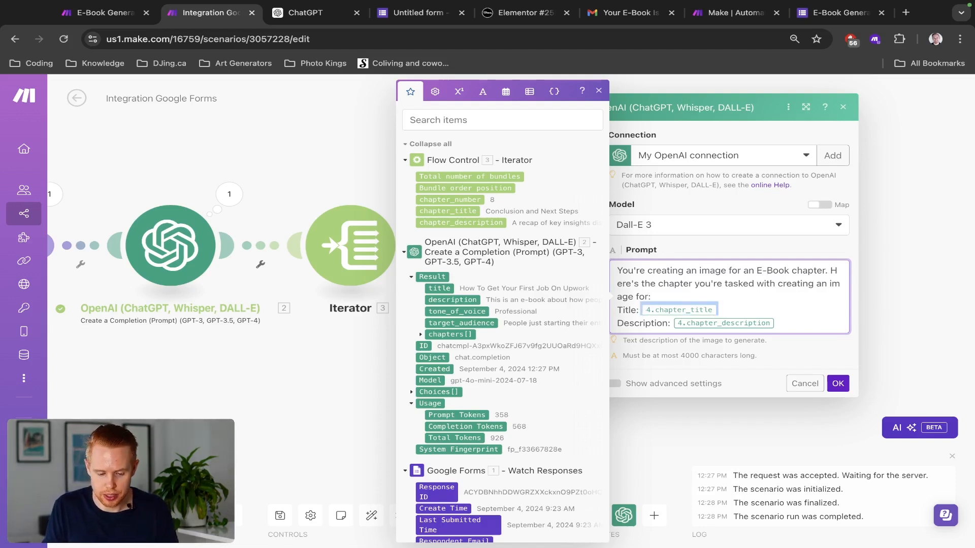
{"action": "key", "text": "BackSpace"}
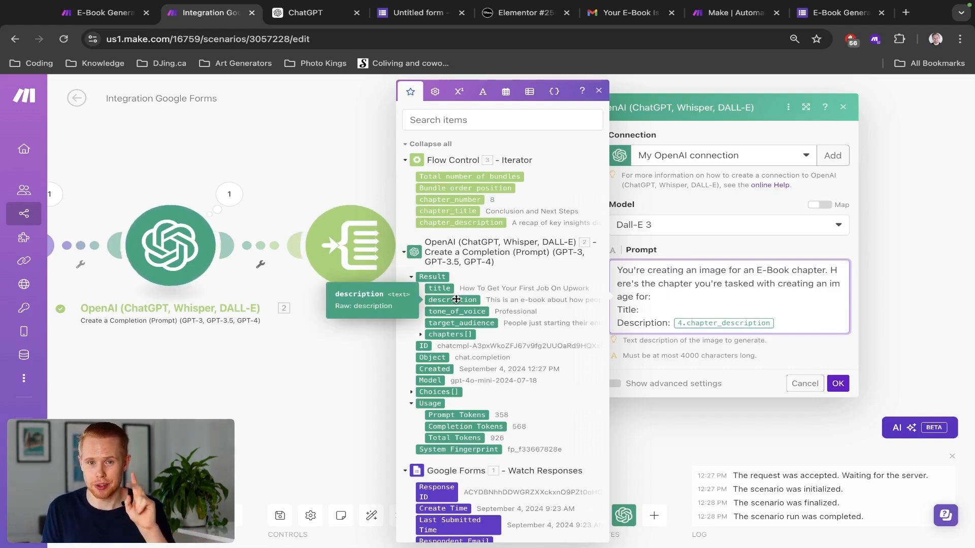
{"action": "left_click", "coordinate": [448, 214]}
{"action": "key", "text": "BackSpace"}
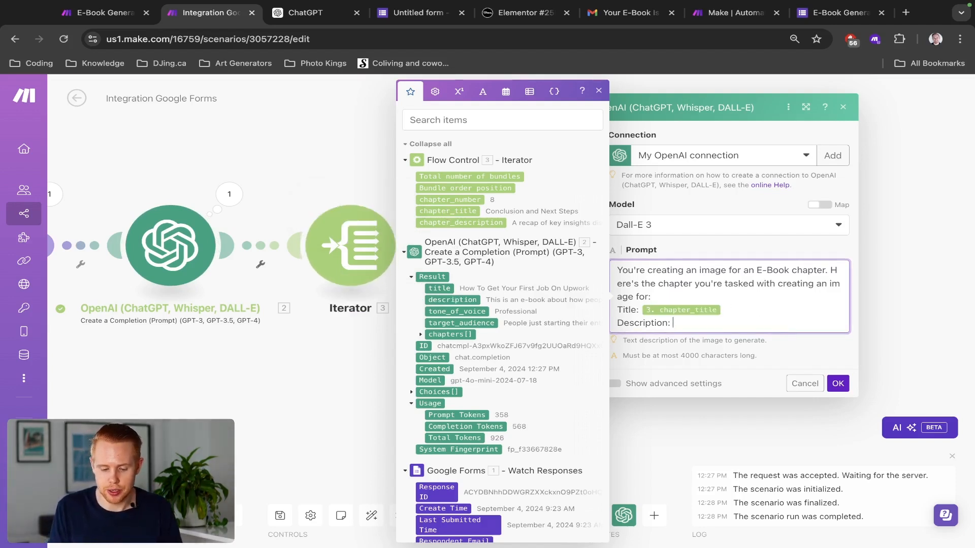
{"action": "left_click", "coordinate": [460, 223]}
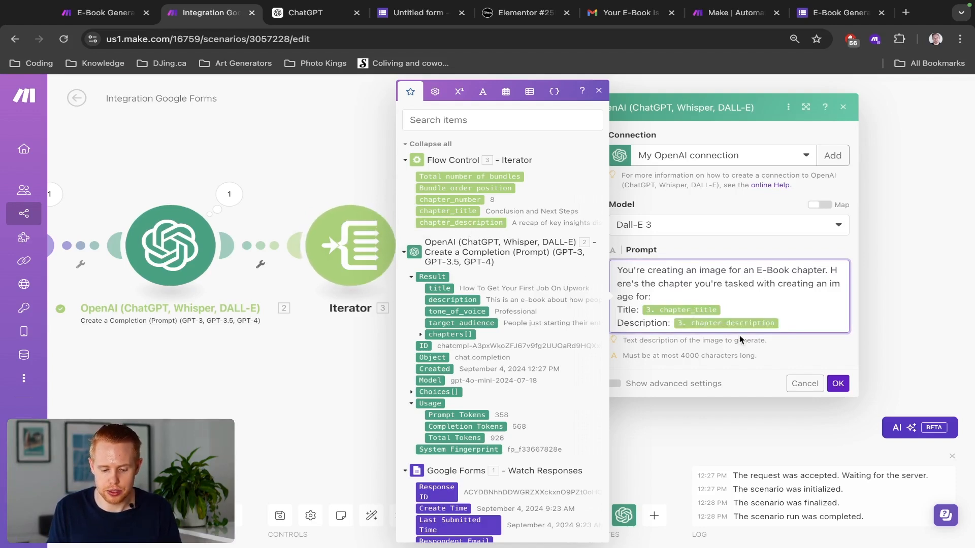
{"action": "left_click", "coordinate": [838, 384]}
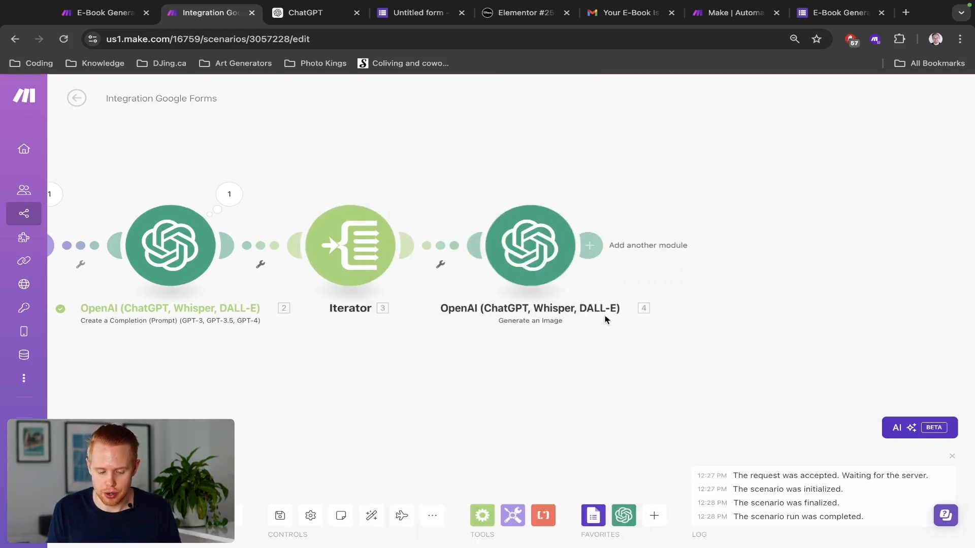
Step: Add a filter labelled 'Filter' passing only items where chapter_number equals 1
{"action": "left_click", "coordinate": [440, 250]}
{"action": "left_click", "coordinate": [500, 199]}
{"action": "type", "text": "Fi"}
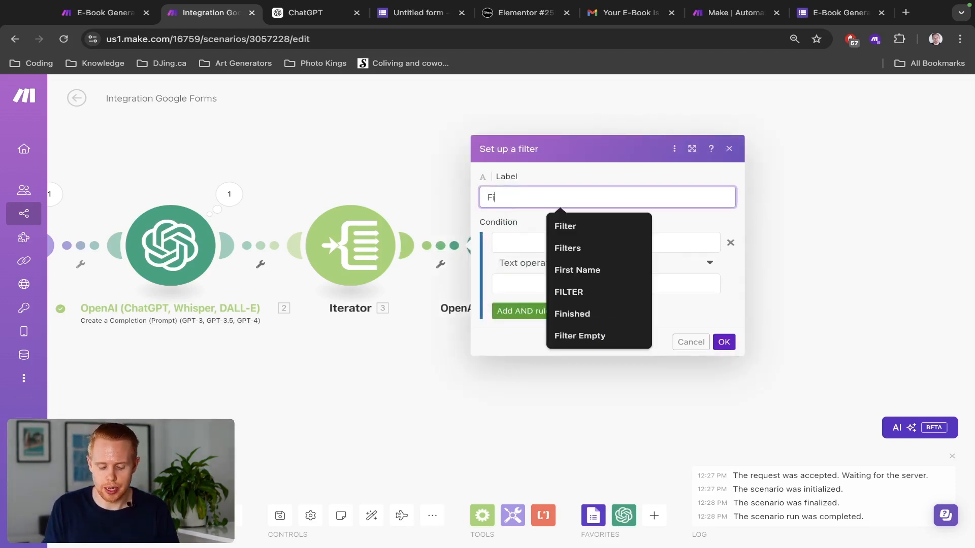
{"action": "type", "text": "lter"}
{"action": "left_click", "coordinate": [495, 244]}
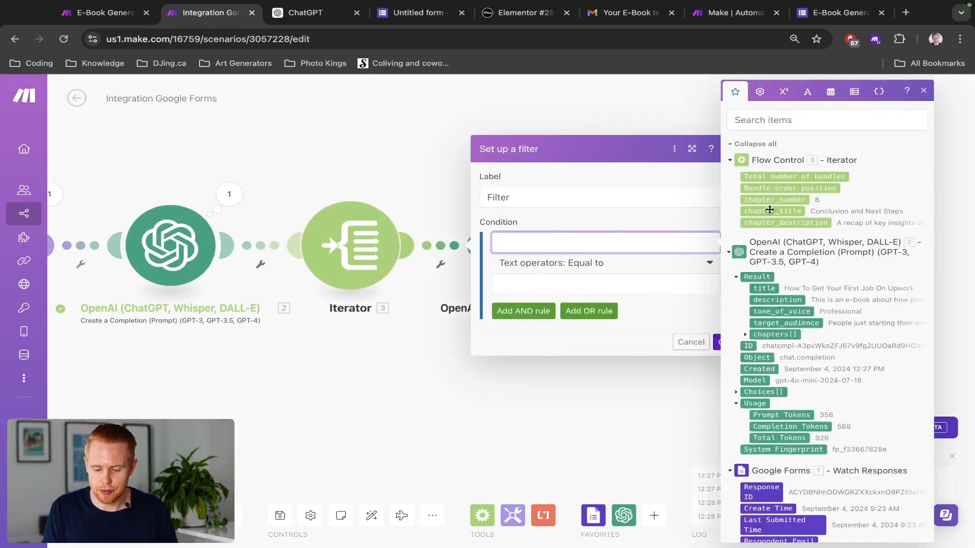
{"action": "left_click", "coordinate": [769, 203]}
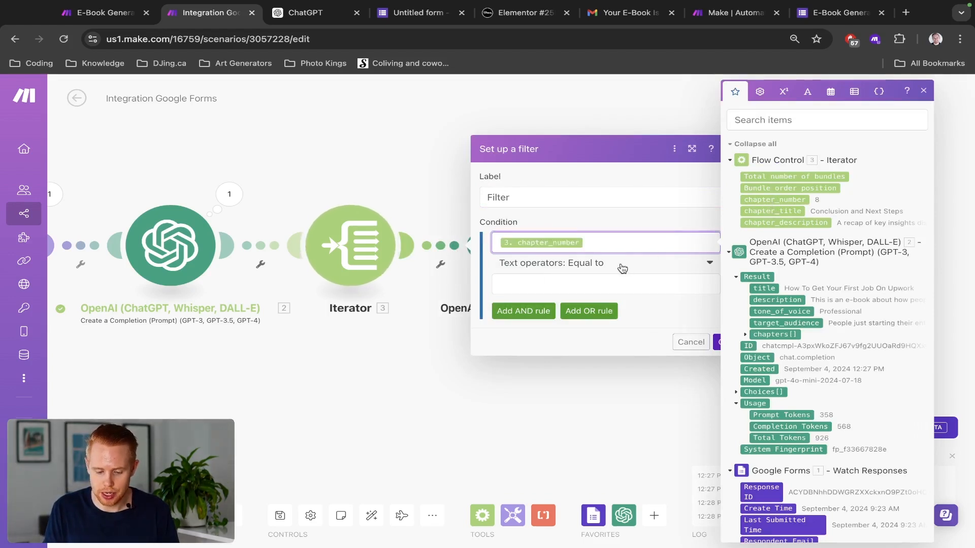
{"action": "left_click", "coordinate": [602, 286]}
{"action": "type", "text": "1"}
{"action": "left_click", "coordinate": [675, 323]}
{"action": "left_click", "coordinate": [723, 342]}
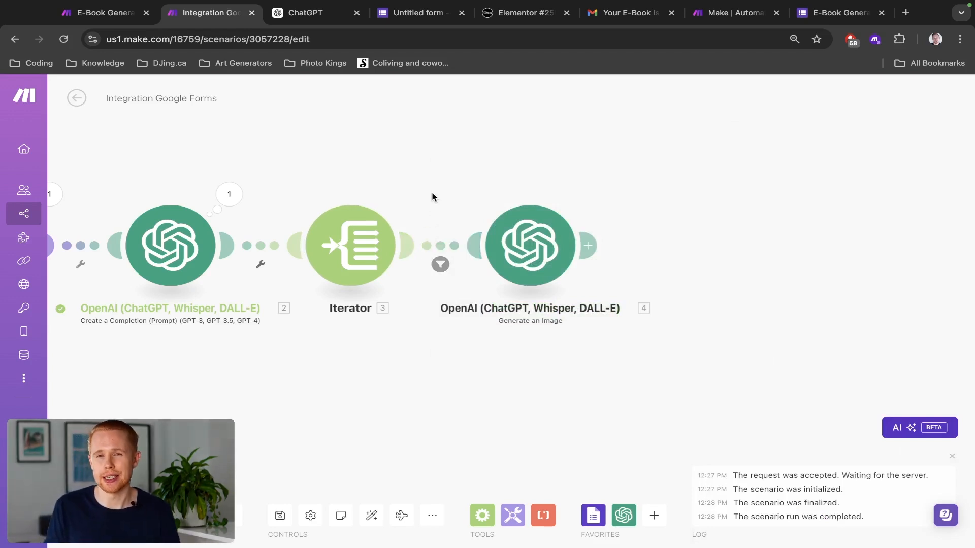
{"action": "left_click_drag", "start_coordinate": [432, 197], "coordinate": [499, 194]}
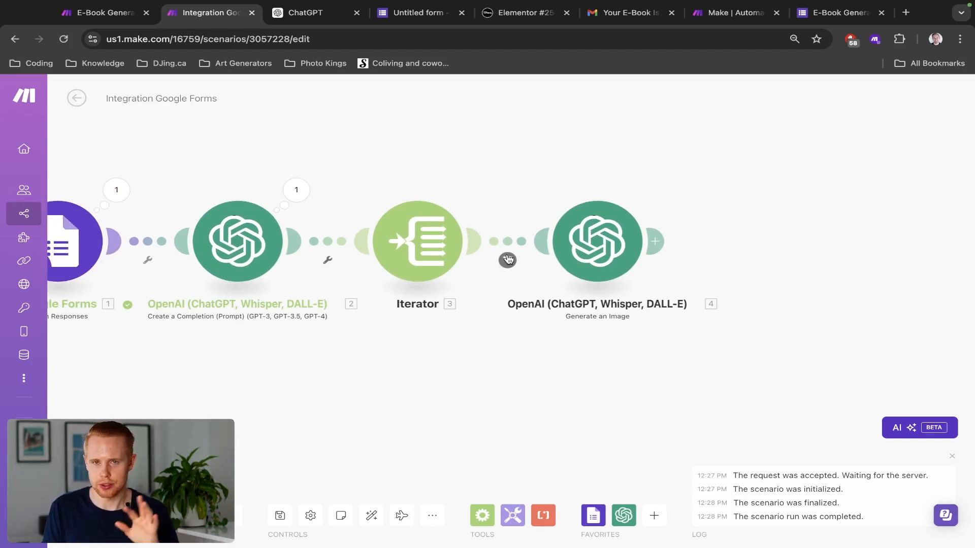
Step: Review the image module's advanced settings, then add an empty module after it
{"action": "scroll", "coordinate": [506, 255], "scroll_direction": "right", "scroll_amount": 2}
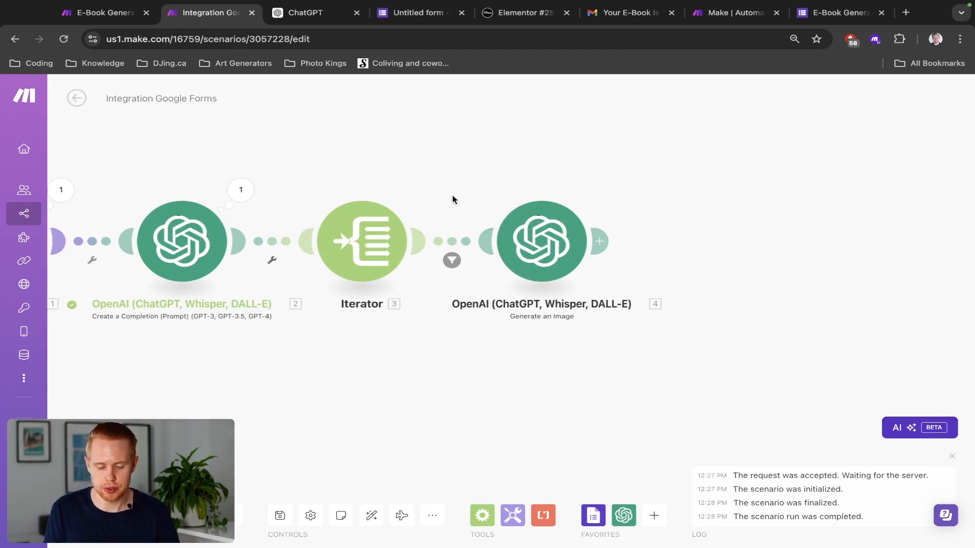
{"action": "scroll", "coordinate": [670, 218], "scroll_direction": "right", "scroll_amount": 3}
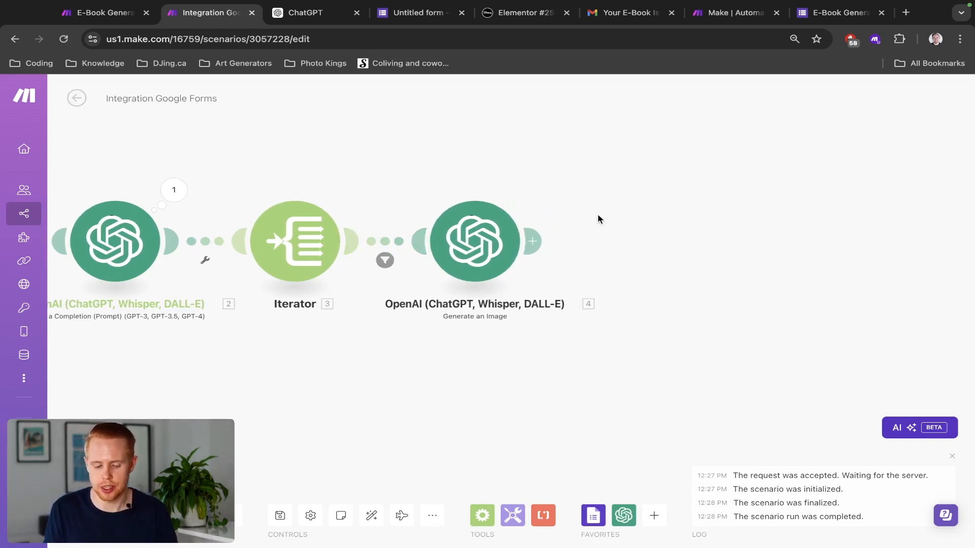
{"action": "left_click", "coordinate": [533, 241]}
{"action": "left_click", "coordinate": [491, 248]}
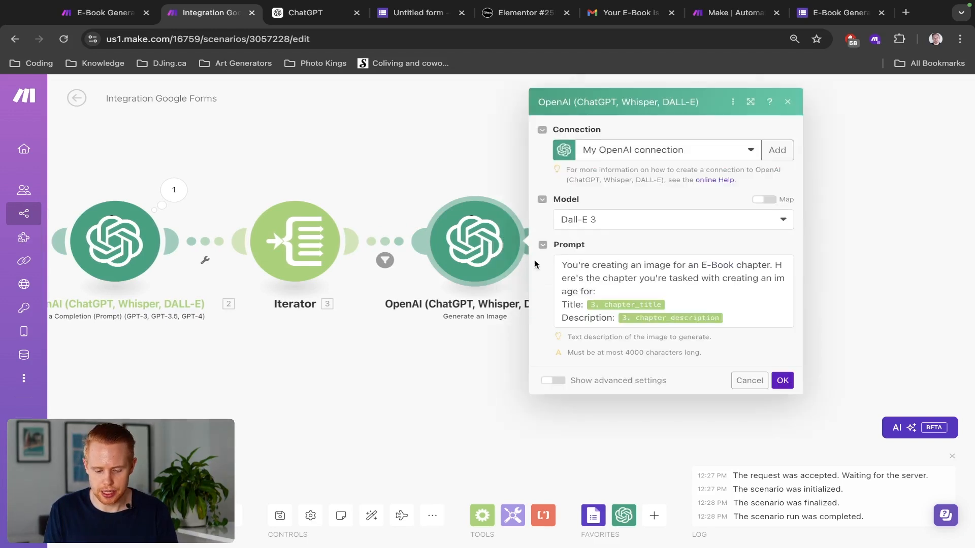
{"action": "left_click", "coordinate": [550, 379]}
{"action": "scroll", "coordinate": [549, 379], "scroll_direction": "down", "scroll_amount": 2}
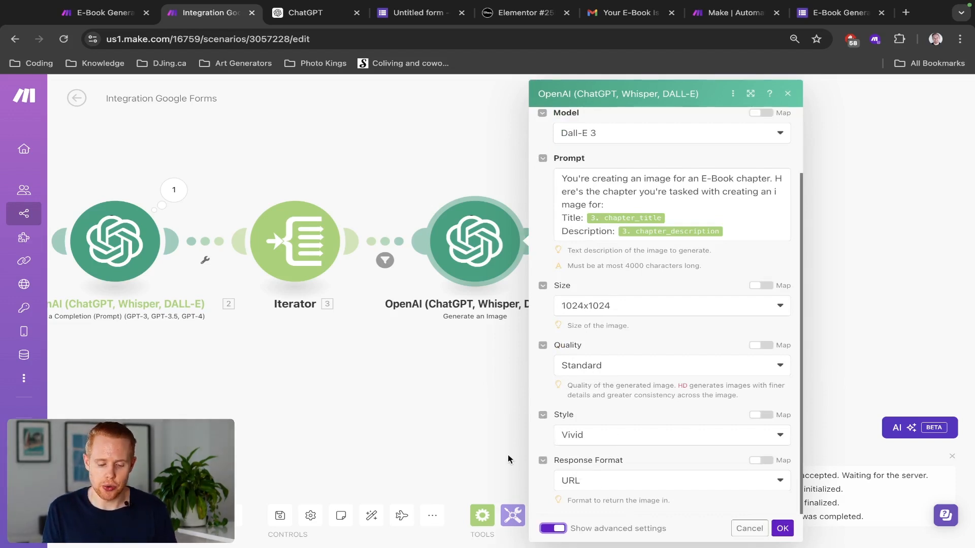
{"action": "left_click", "coordinate": [553, 528]}
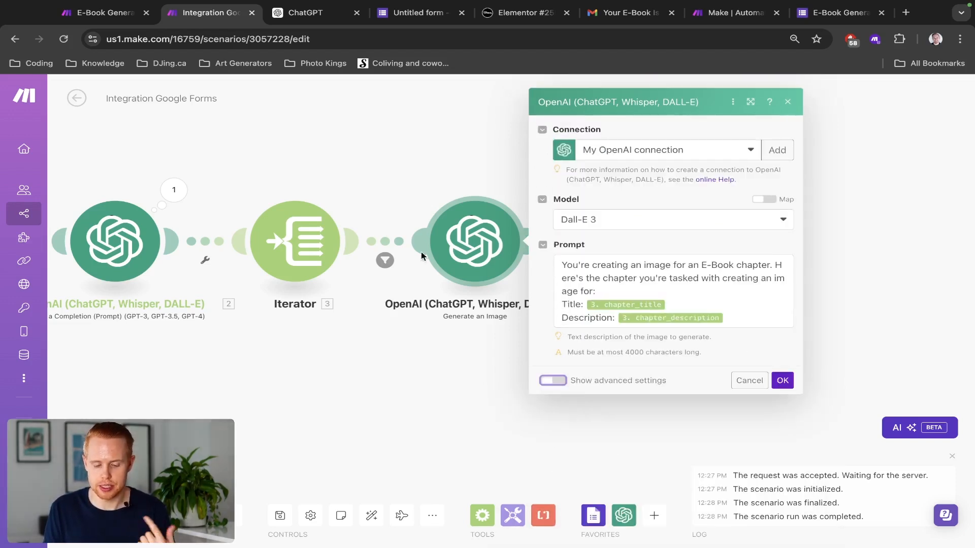
{"action": "left_click", "coordinate": [406, 192]}
{"action": "left_click", "coordinate": [532, 241]}
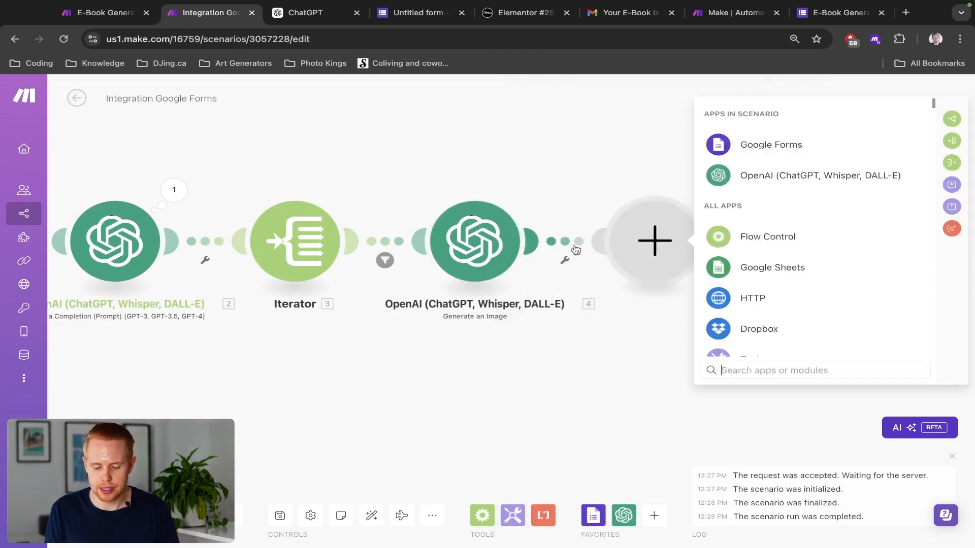
Step: Set the new module to OpenAI Chat Completion with gpt-4o-mini, 10000 max tokens, and one message
{"action": "left_click", "coordinate": [751, 177]}
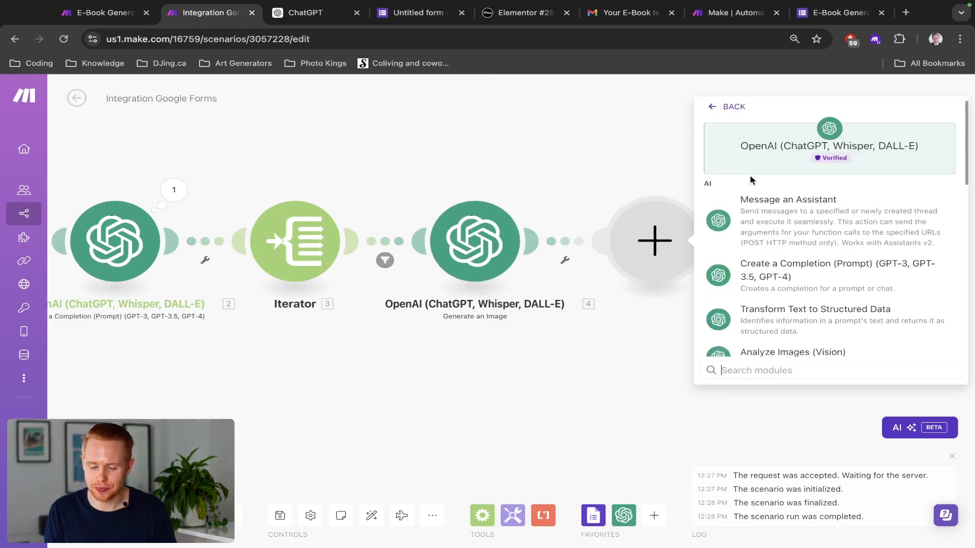
{"action": "left_click", "coordinate": [751, 270]}
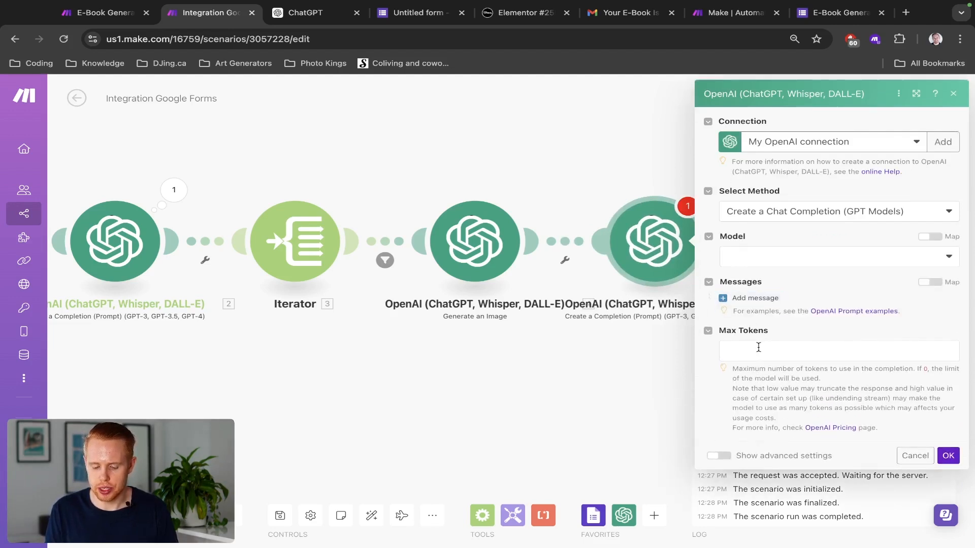
{"action": "left_click", "coordinate": [756, 349]}
{"action": "type", "text": "10000"}
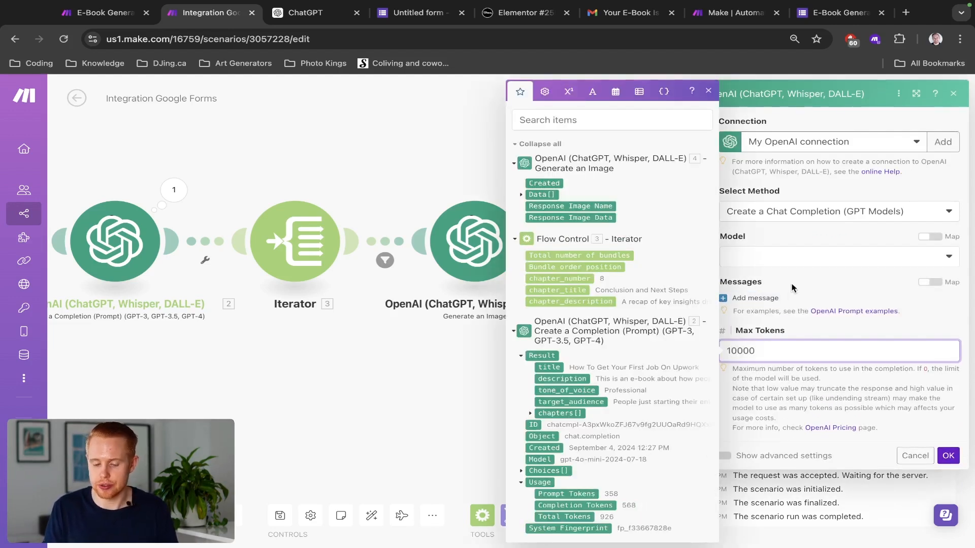
{"action": "left_click", "coordinate": [797, 289]}
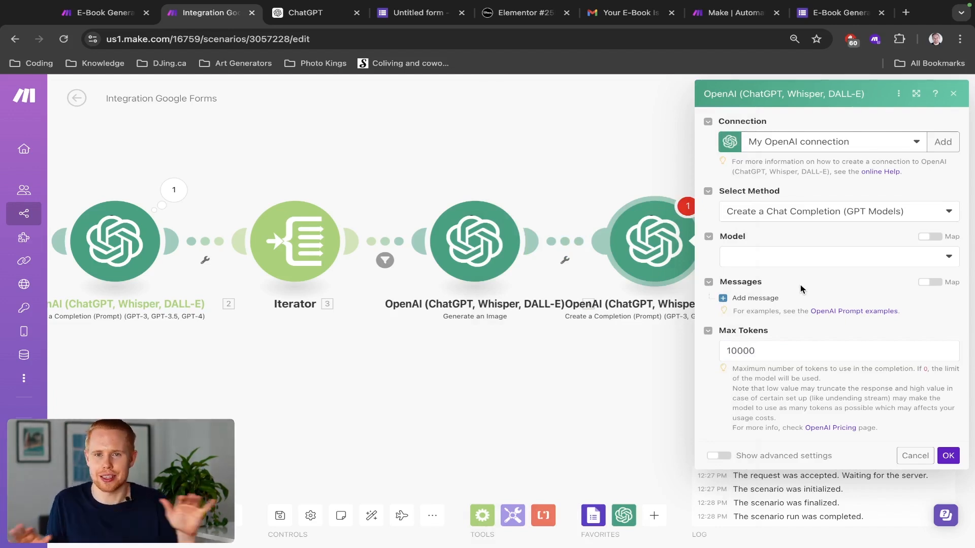
{"action": "left_click", "coordinate": [806, 218]}
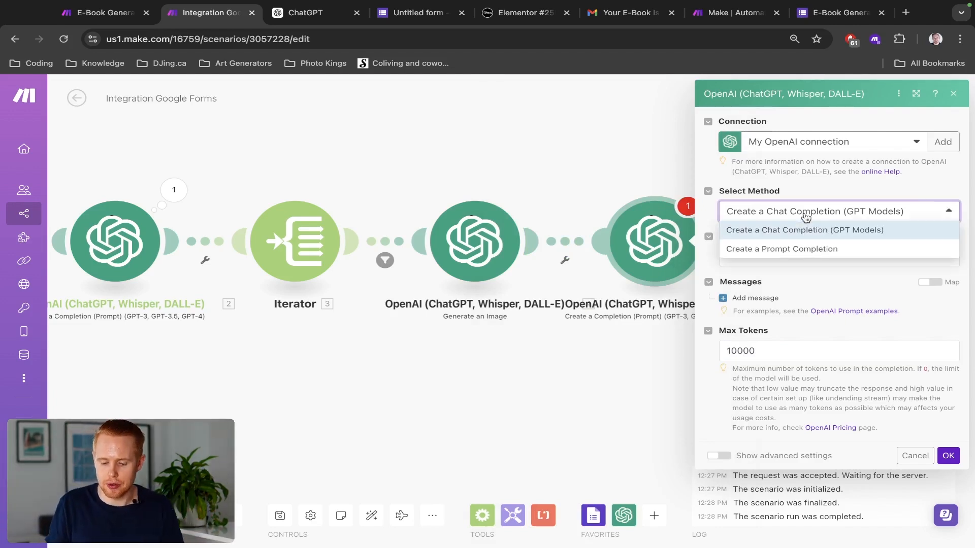
{"action": "left_click", "coordinate": [790, 186]}
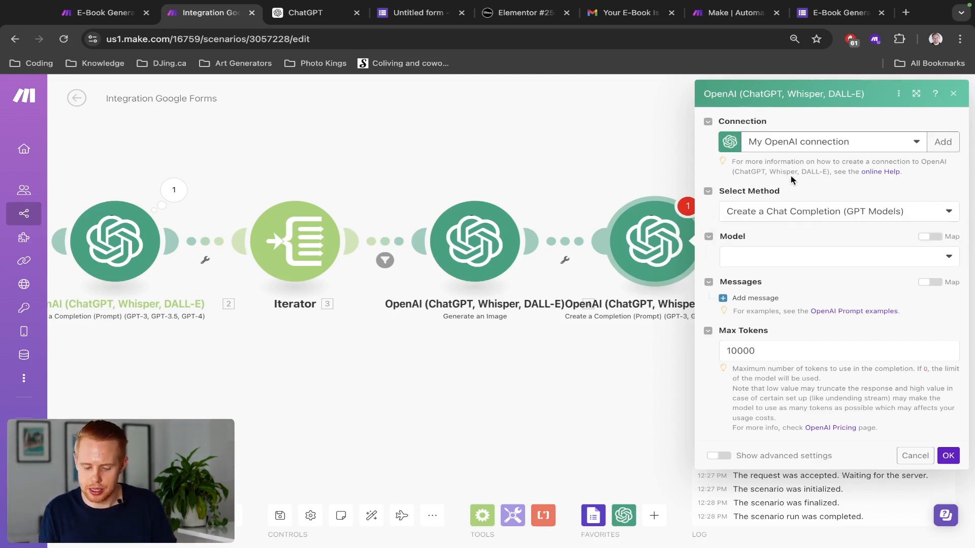
{"action": "left_click", "coordinate": [756, 262]}
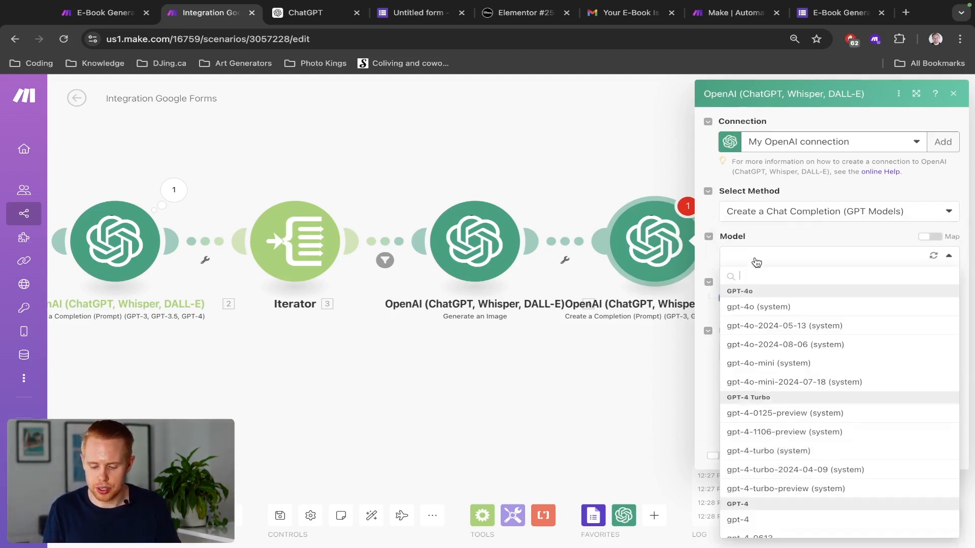
{"action": "left_click", "coordinate": [768, 363]}
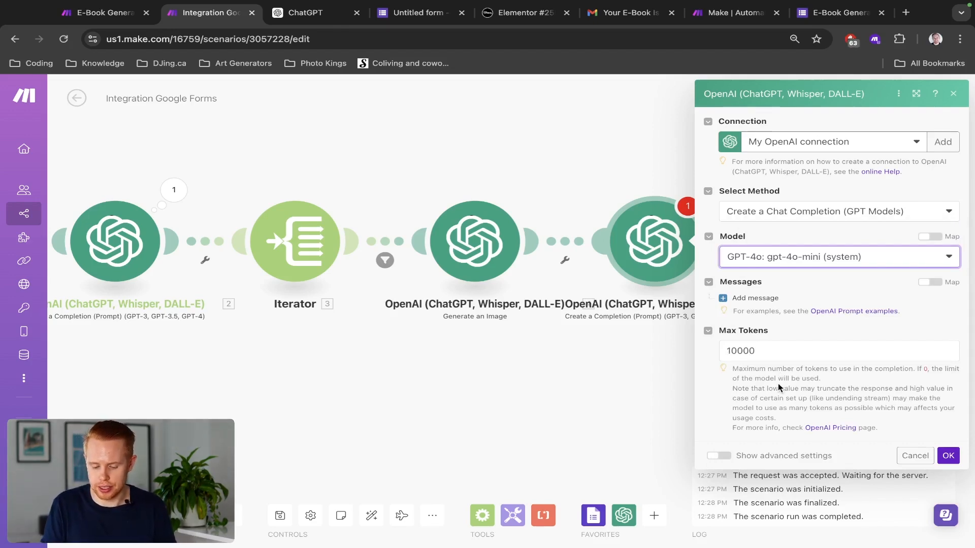
{"action": "left_click", "coordinate": [755, 298]}
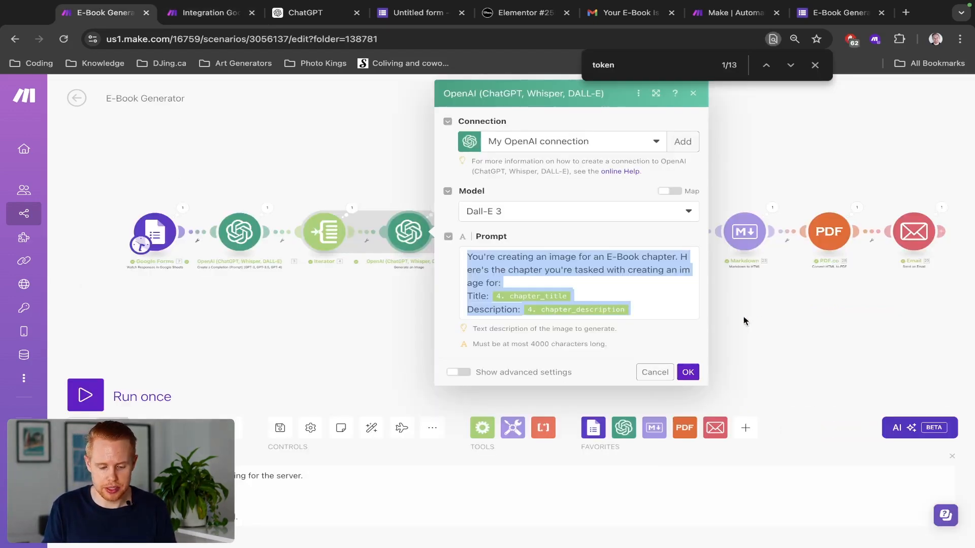
Step: Paste the E-Book Generator's chapter-writing prompt into Message 1 with role User
{"action": "left_click", "coordinate": [450, 216]}
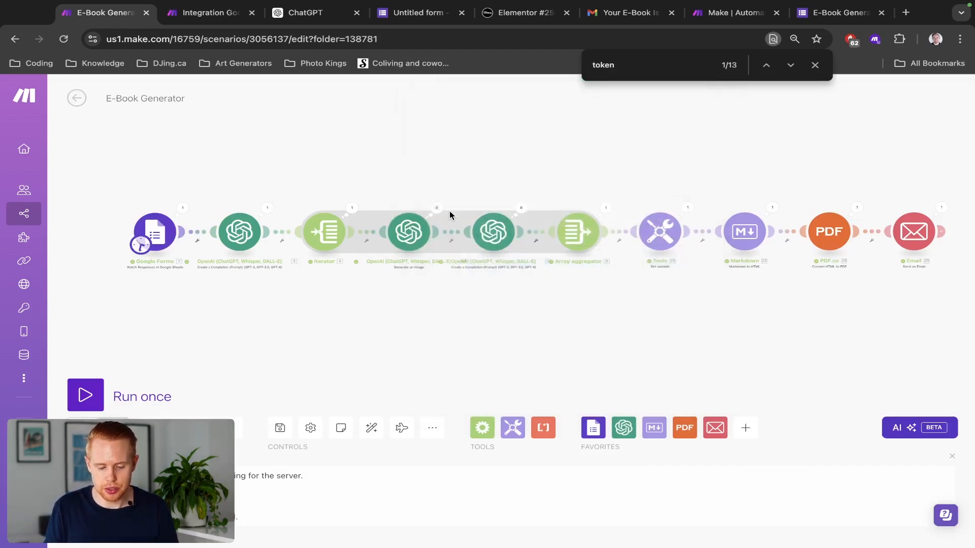
{"action": "left_click", "coordinate": [494, 232]}
{"action": "scroll", "coordinate": [605, 309], "scroll_direction": "down", "scroll_amount": 3}
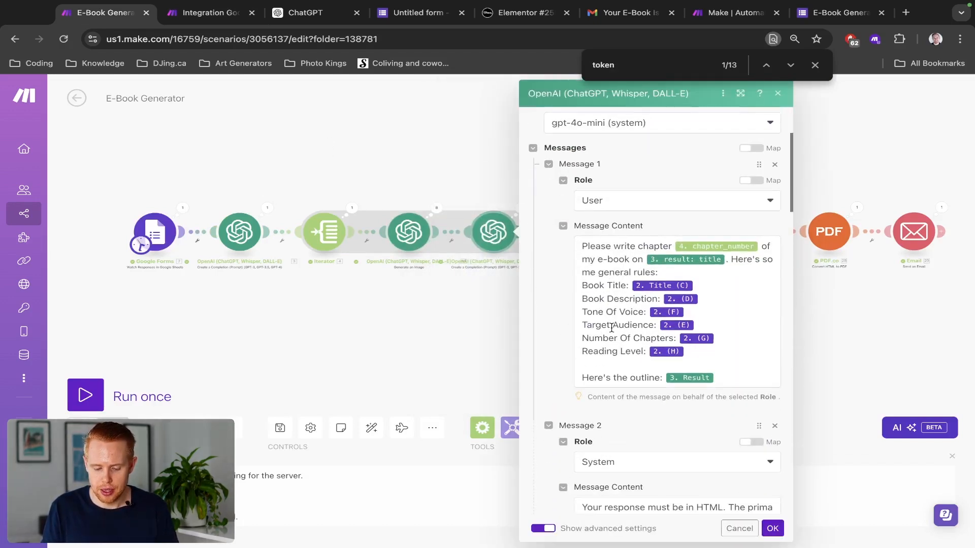
{"action": "left_click", "coordinate": [610, 327]}
{"action": "key", "text": "ctrl+a"}
{"action": "key", "text": "ctrl+Tab"}
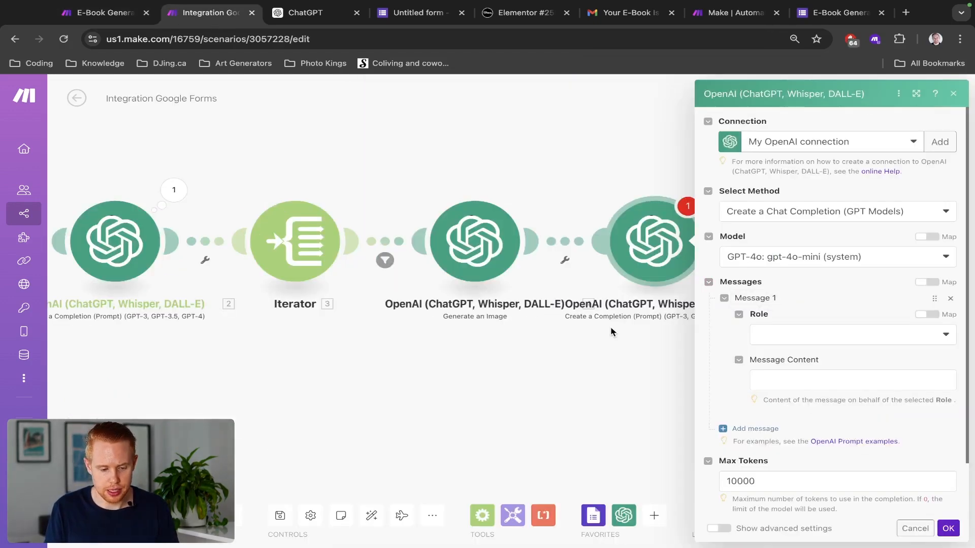
{"action": "left_click", "coordinate": [788, 334]}
{"action": "left_click", "coordinate": [777, 371]}
{"action": "left_click", "coordinate": [775, 374]}
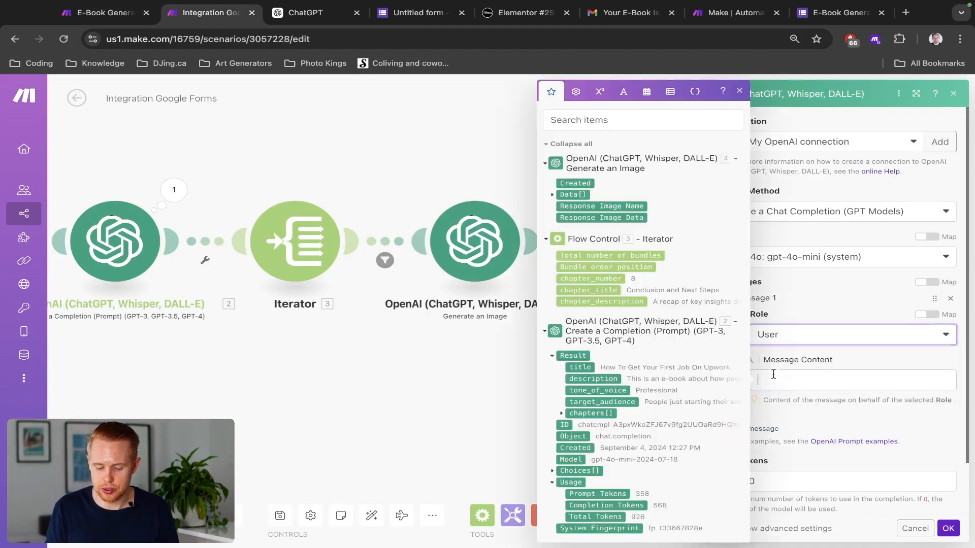
{"action": "type", "text": "Please write chapter 4.chapter_number of my e-book on 3.result.title. Here's some general rules: Book Title: 2.`2` Book Description: 2.`3` Tone Of Voice: 2.`5` Target Audience: 2.`4` Number Of Chapters: 2.`6` Reading Level: 2.`7`  Here's the outline: 3.result"}
Step: Point the prompt's chapter number at the Iterator's chapter_number and remove the 3.result.title reference
{"action": "scroll", "coordinate": [802, 305], "scroll_direction": "down", "scroll_amount": 3}
{"action": "scroll", "coordinate": [802, 304], "scroll_direction": "down", "scroll_amount": 1}
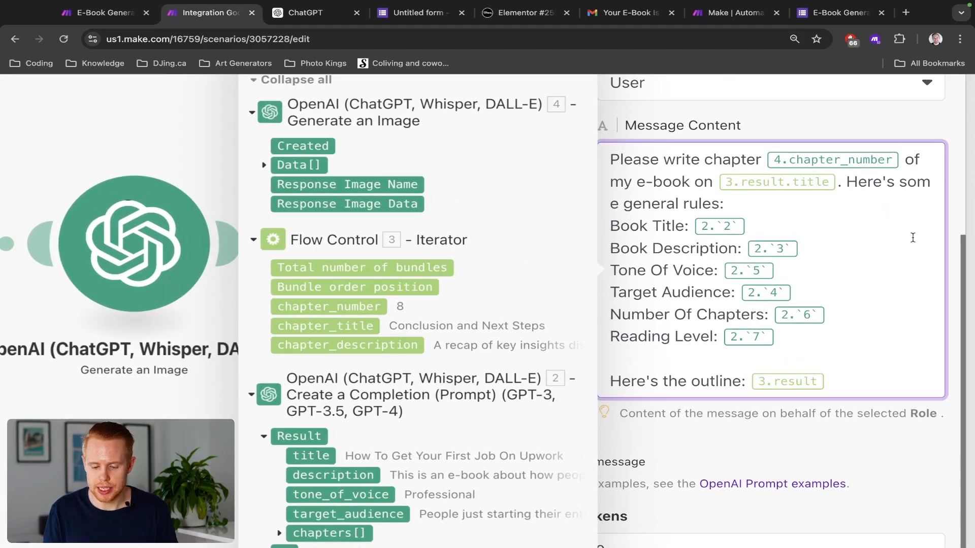
{"action": "scroll", "coordinate": [913, 238], "scroll_direction": "up", "scroll_amount": 2}
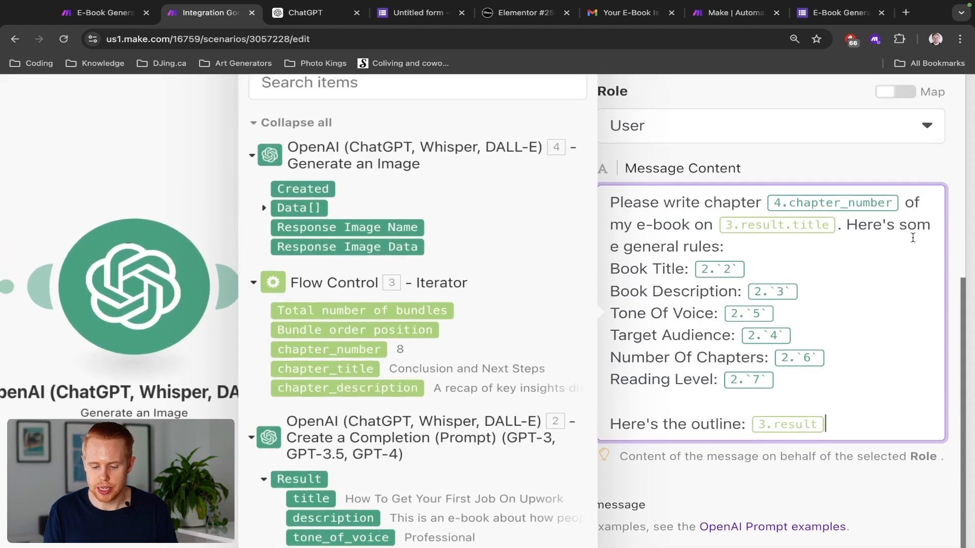
{"action": "left_click", "coordinate": [899, 202]}
{"action": "key", "text": "BackSpace"}
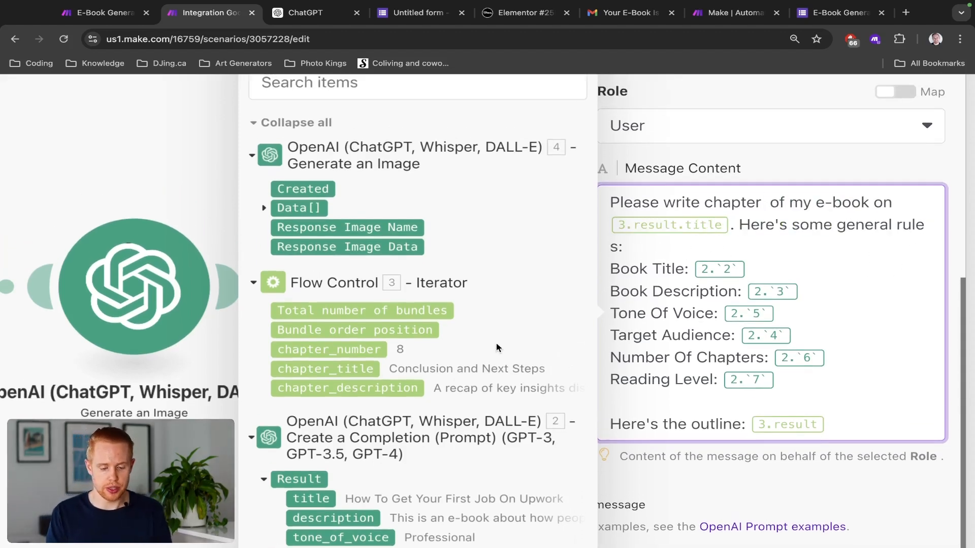
{"action": "left_click", "coordinate": [363, 350]}
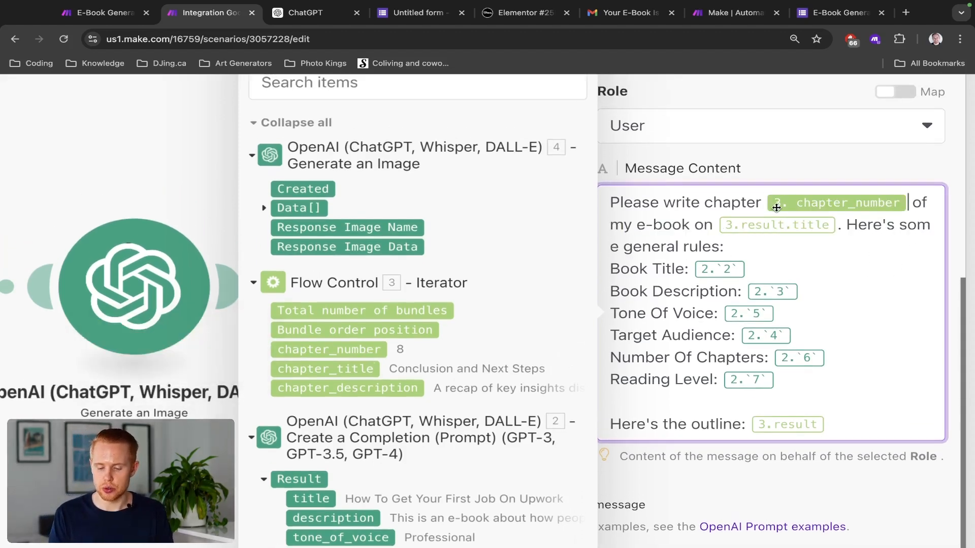
{"action": "left_click", "coordinate": [837, 223]}
{"action": "key", "text": "BackSpace"}
{"action": "scroll", "coordinate": [329, 464], "scroll_direction": "down", "scroll_amount": 5}
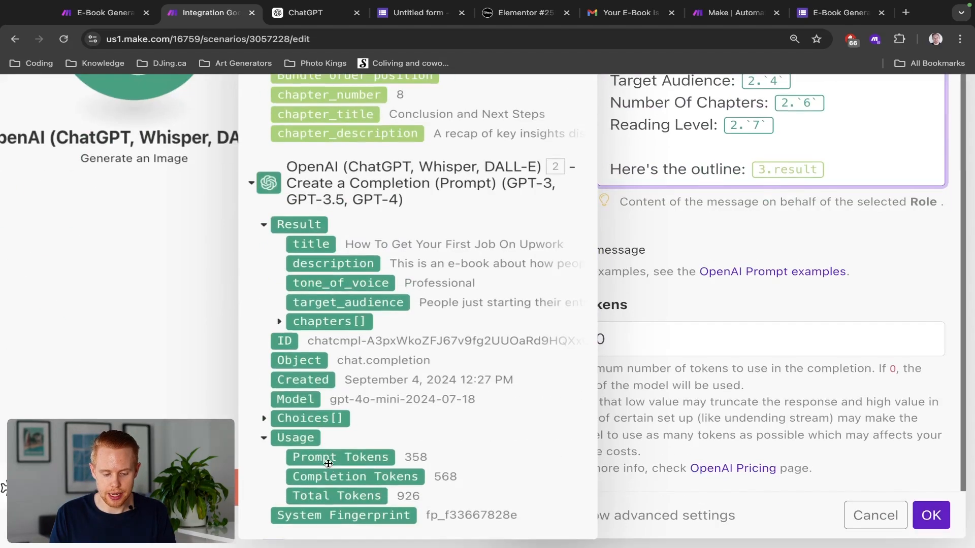
{"action": "scroll", "coordinate": [328, 464], "scroll_direction": "down", "scroll_amount": 5}
{"action": "scroll", "coordinate": [694, 442], "scroll_direction": "down", "scroll_amount": 5}
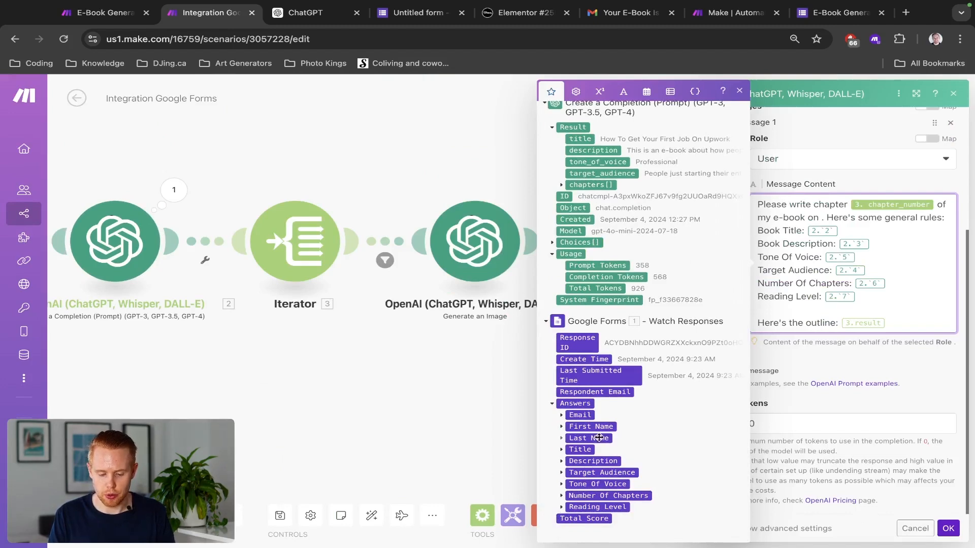
{"action": "scroll", "coordinate": [433, 357], "scroll_direction": "down", "scroll_amount": 10}
{"action": "scroll", "coordinate": [433, 357], "scroll_direction": "up", "scroll_amount": 5}
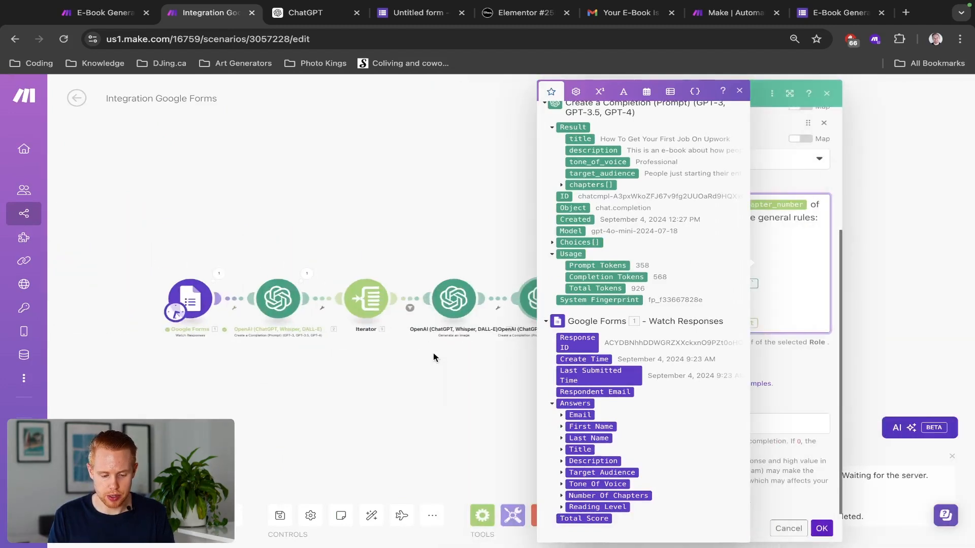
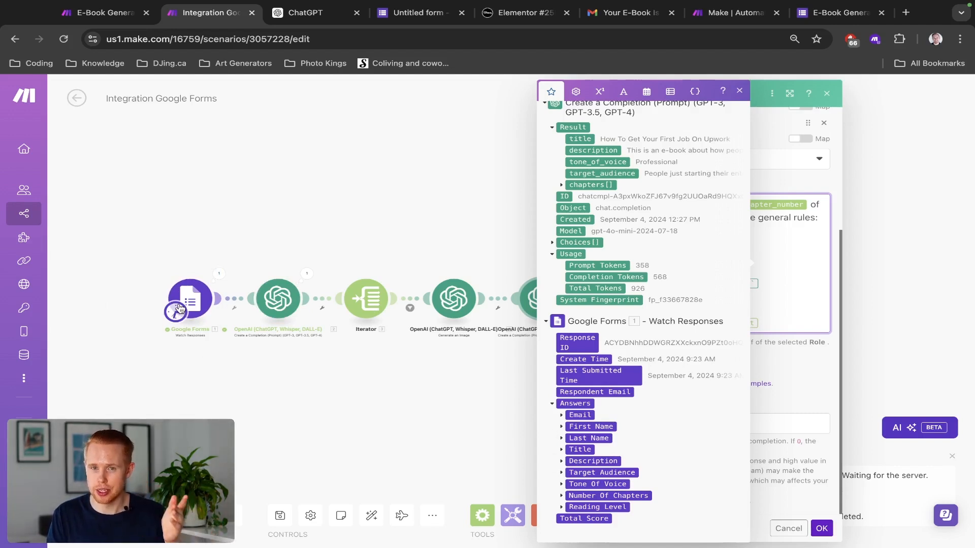
Step: Map the form's Title > textAnswers > answers[] Value into the chapter prompt as the e-book topic, then save the module
{"action": "left_click", "coordinate": [561, 450]}
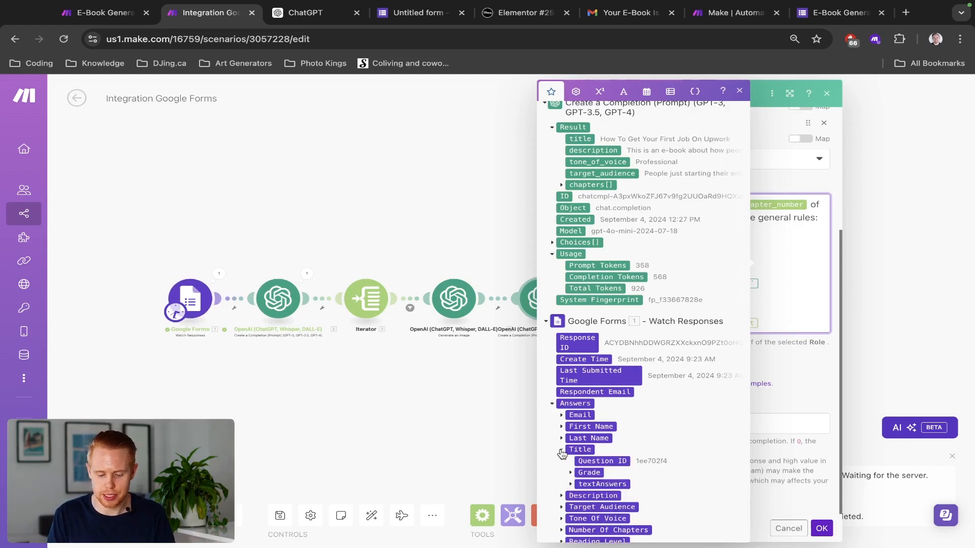
{"action": "left_click", "coordinate": [570, 485]}
{"action": "left_click", "coordinate": [579, 496]}
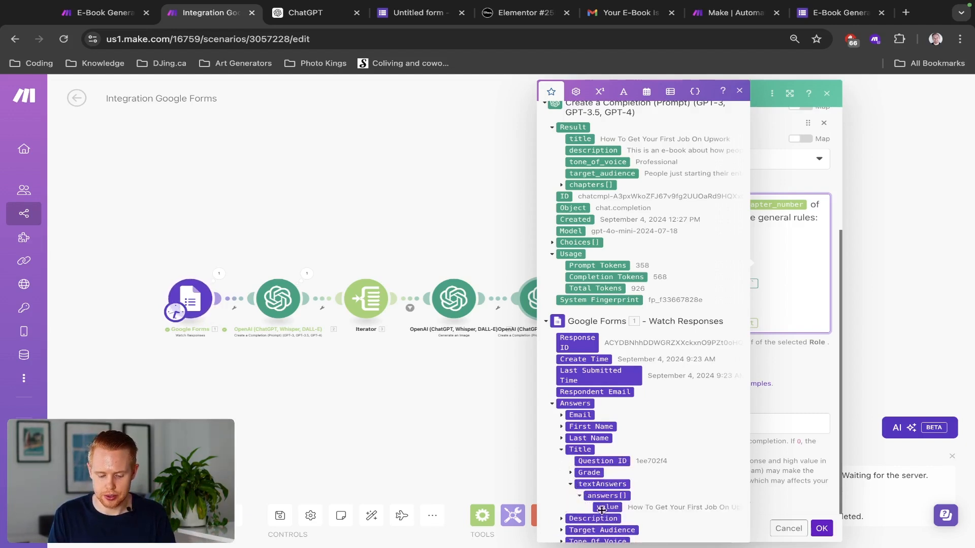
{"action": "left_click", "coordinate": [604, 507]}
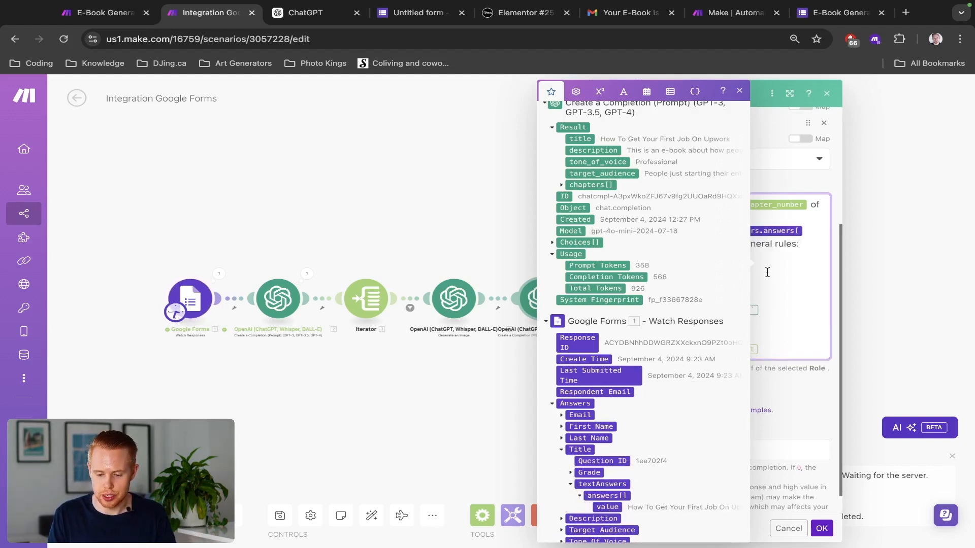
{"action": "left_click", "coordinate": [741, 138]}
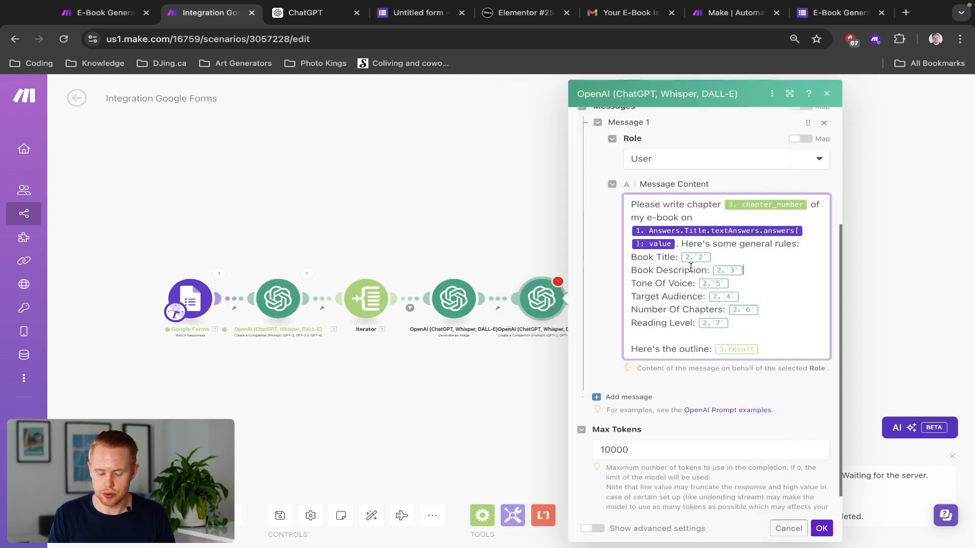
{"action": "left_click", "coordinate": [821, 528]}
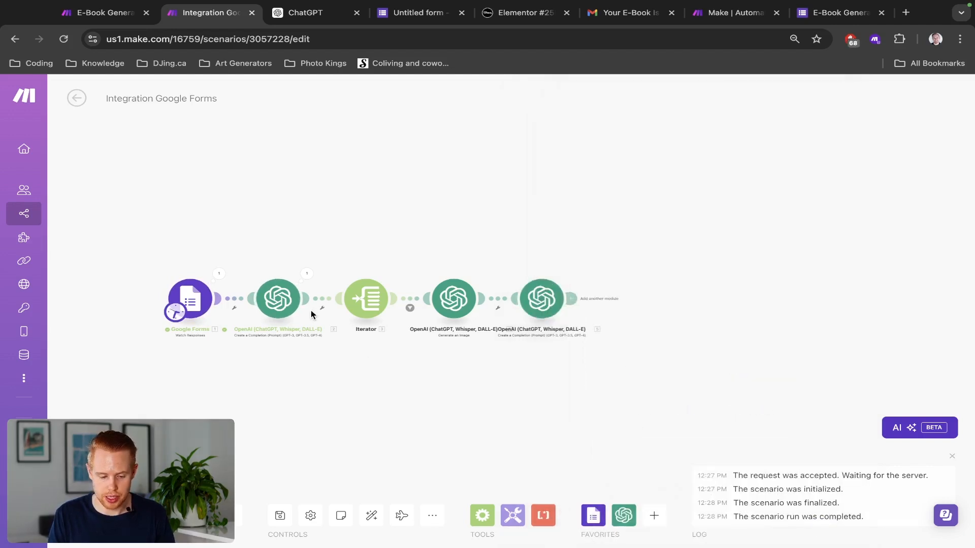
Step: Copy the form-mapped rule lines from the outline-writing OpenAI module's prompt
{"action": "left_click", "coordinate": [292, 311]}
{"action": "scroll", "coordinate": [442, 373], "scroll_direction": "down", "scroll_amount": 3}
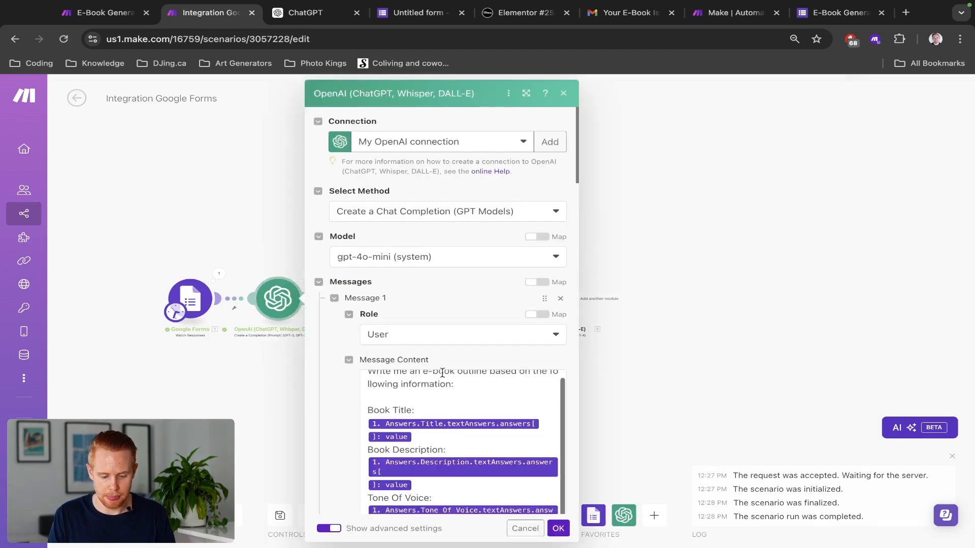
{"action": "scroll", "coordinate": [442, 373], "scroll_direction": "down", "scroll_amount": 5}
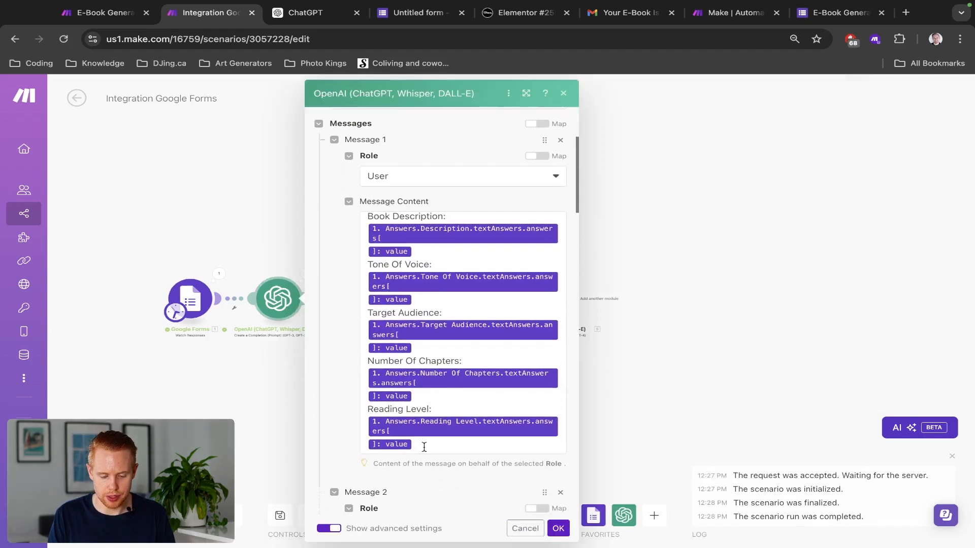
{"action": "left_click", "coordinate": [424, 413]}
{"action": "left_click_drag", "start_coordinate": [423, 414], "coordinate": [369, 275]}
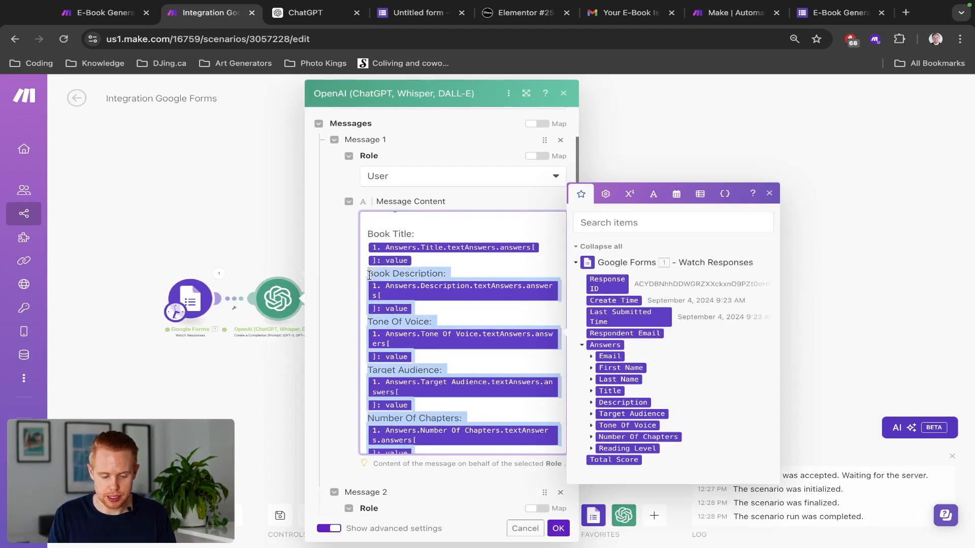
{"action": "left_click", "coordinate": [241, 247]}
Step: Paste those lines over the Book Title to Reading Level rules in the chapter prompt
{"action": "left_click", "coordinate": [538, 304]}
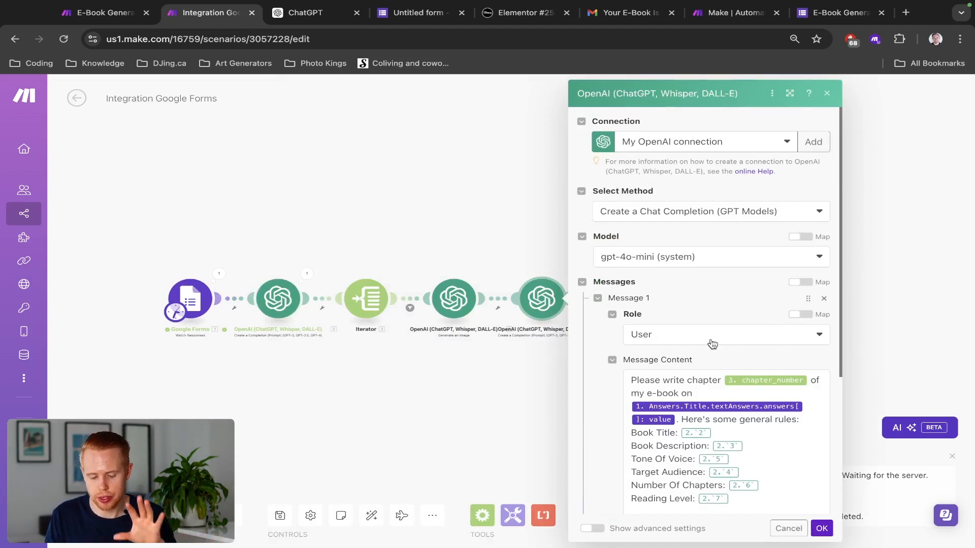
{"action": "scroll", "coordinate": [719, 376], "scroll_direction": "down", "scroll_amount": 1}
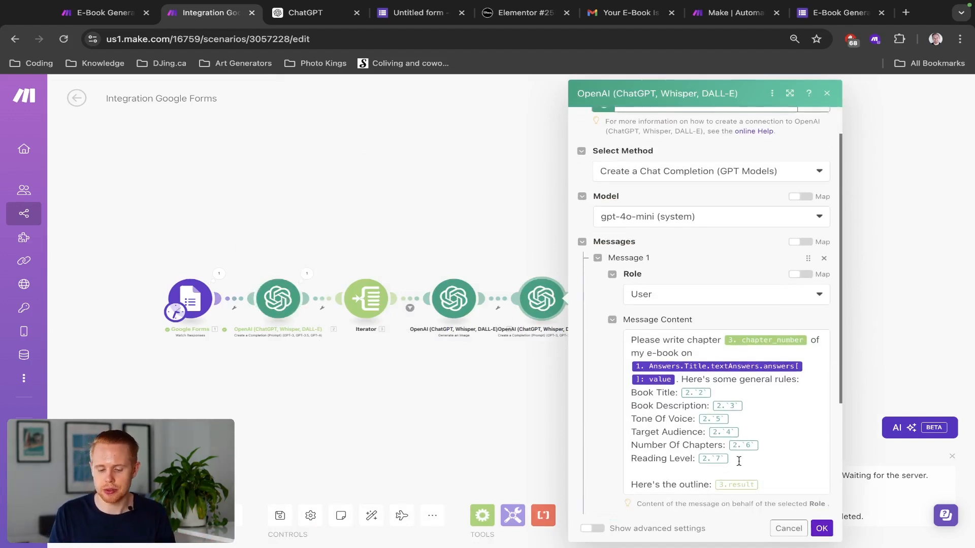
{"action": "left_click_drag", "start_coordinate": [738, 461], "coordinate": [631, 396]}
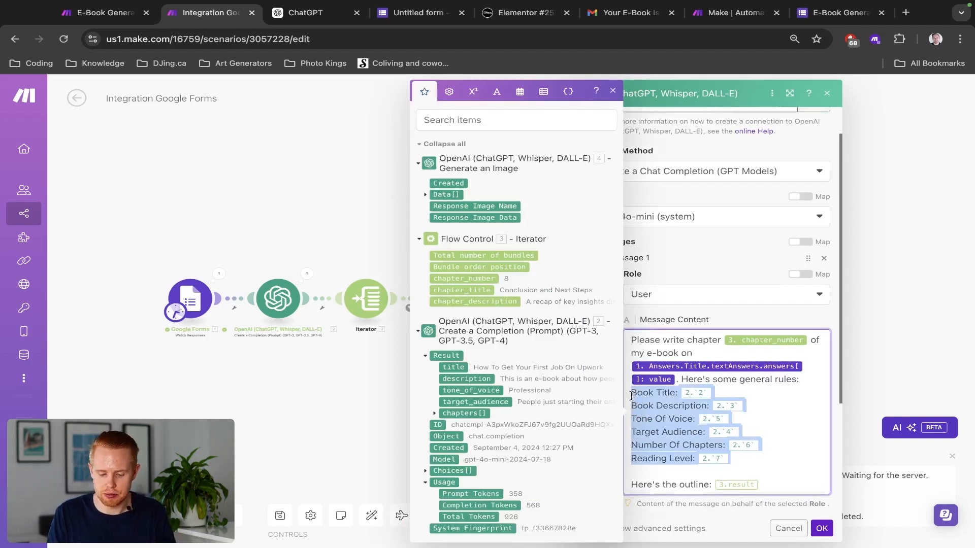
{"action": "key", "text": "ctrl+v"}
Step: Replace the 3.result outline mapping with module 2's Result after 'Here's the outline:'
{"action": "scroll", "coordinate": [758, 379], "scroll_direction": "down", "scroll_amount": 1}
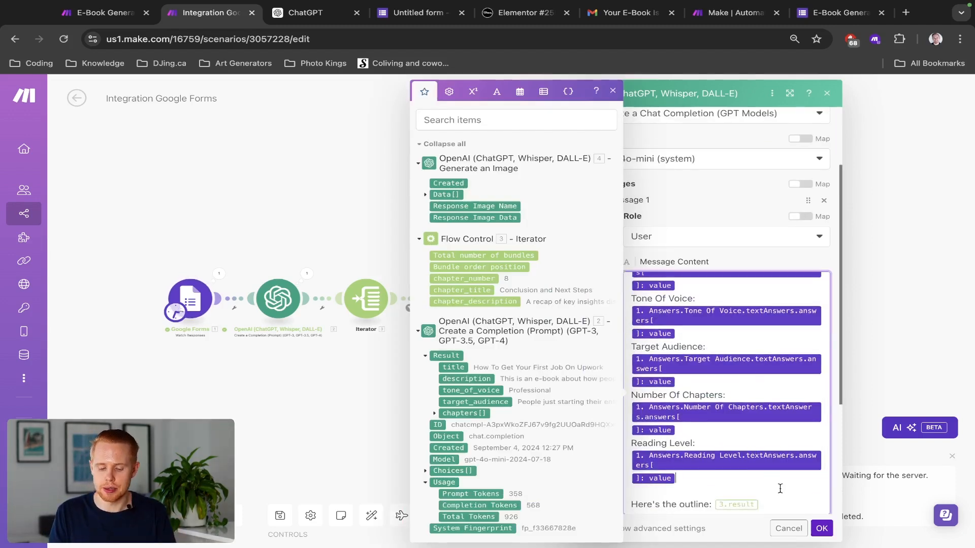
{"action": "key", "text": "BackSpace"}
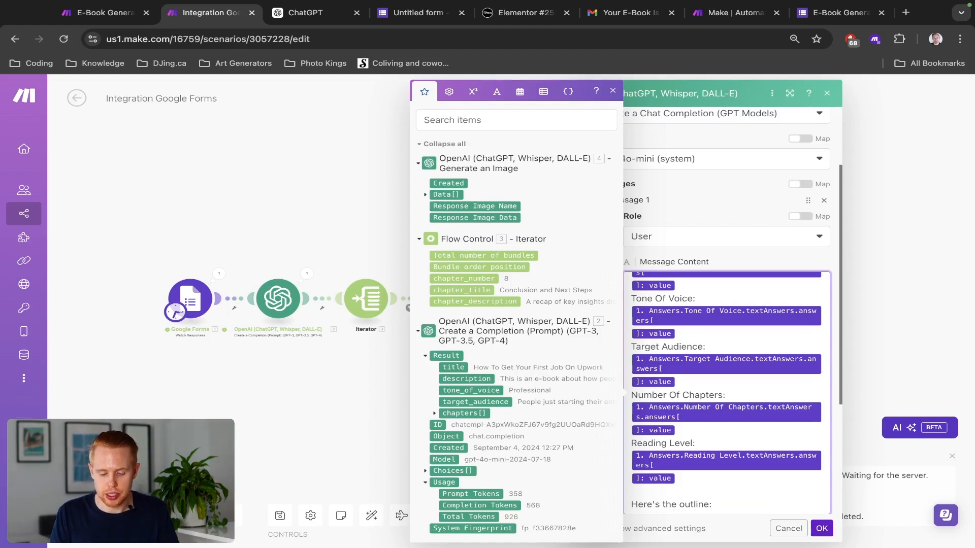
{"action": "scroll", "coordinate": [753, 504], "scroll_direction": "down", "scroll_amount": 1}
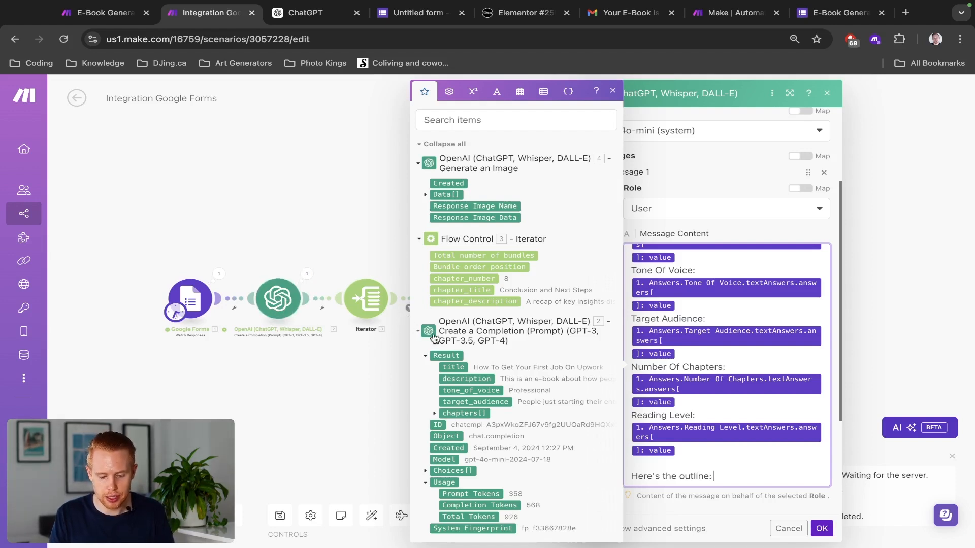
{"action": "left_click", "coordinate": [444, 356]}
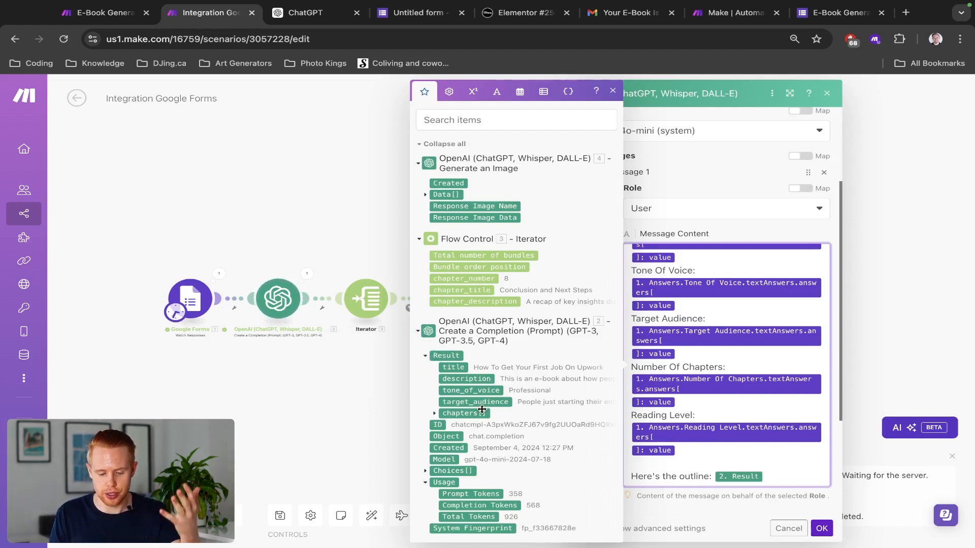
{"action": "left_click", "coordinate": [793, 504]}
{"action": "scroll", "coordinate": [686, 398], "scroll_direction": "down", "scroll_amount": 3}
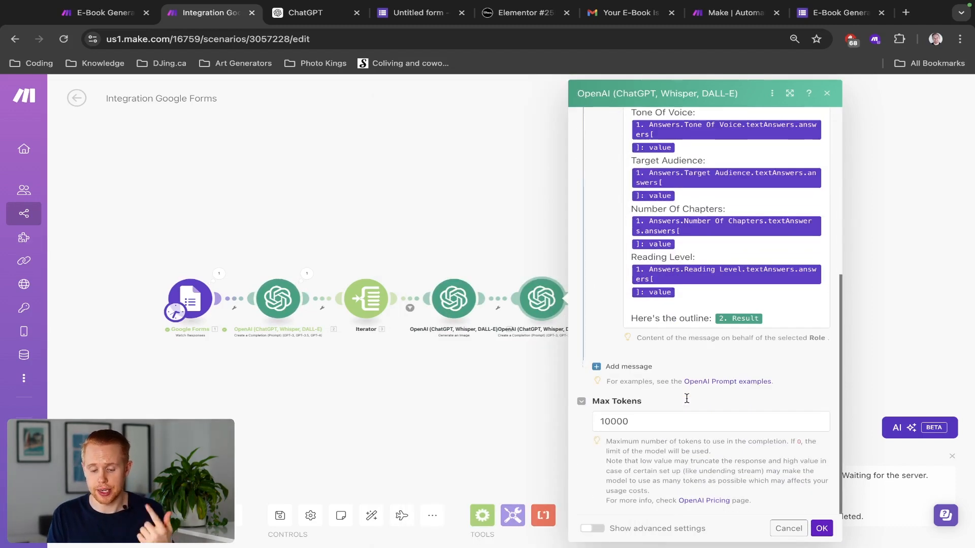
Step: Copy the HTML formatting instruction from Message 2 of the E-Book Generator scenario
{"action": "key", "text": "ctrl+shift+Tab"}
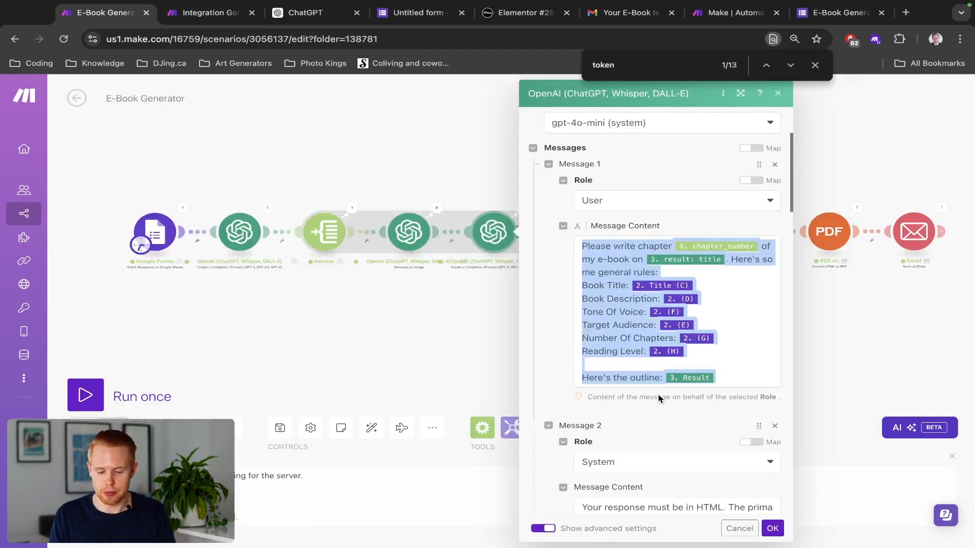
{"action": "scroll", "coordinate": [643, 404], "scroll_direction": "down", "scroll_amount": 7}
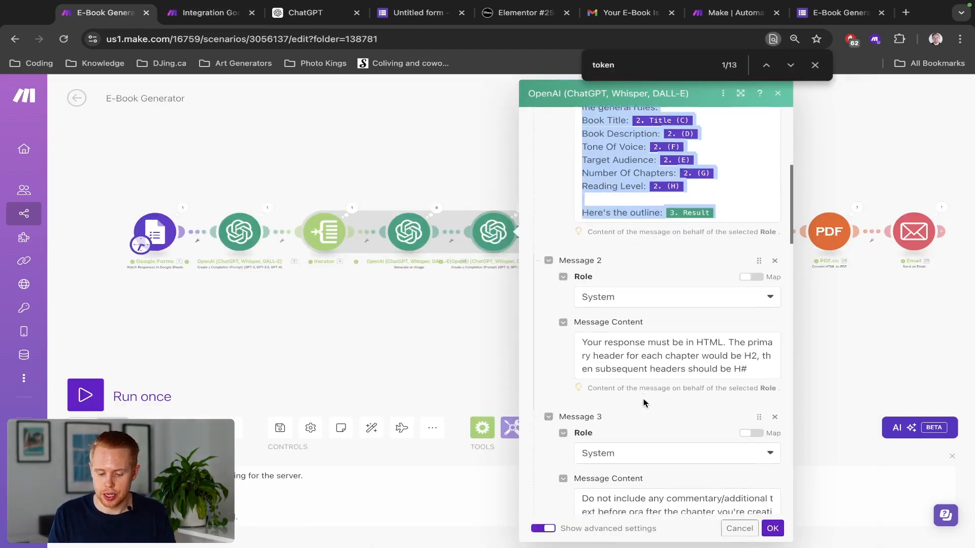
{"action": "scroll", "coordinate": [643, 402], "scroll_direction": "down", "scroll_amount": 3}
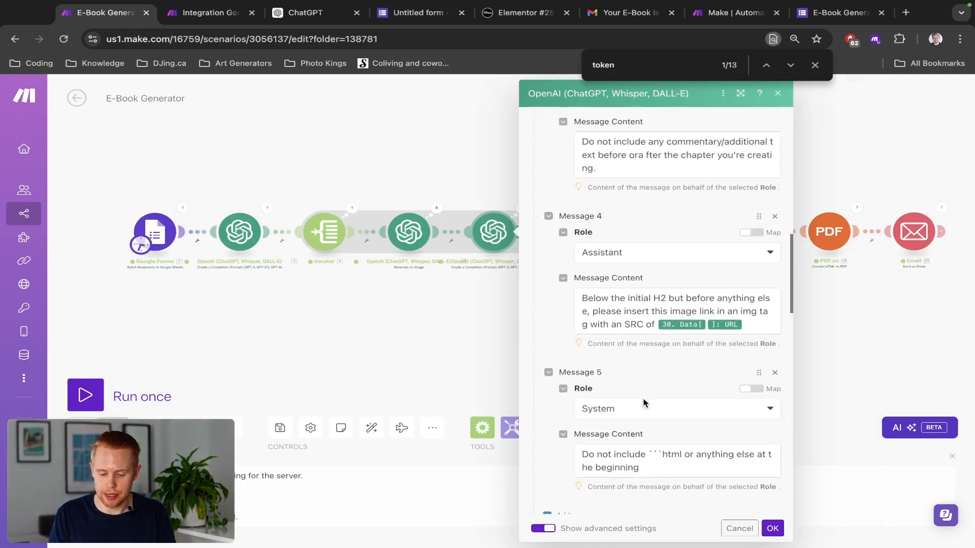
{"action": "scroll", "coordinate": [643, 403], "scroll_direction": "up", "scroll_amount": 5}
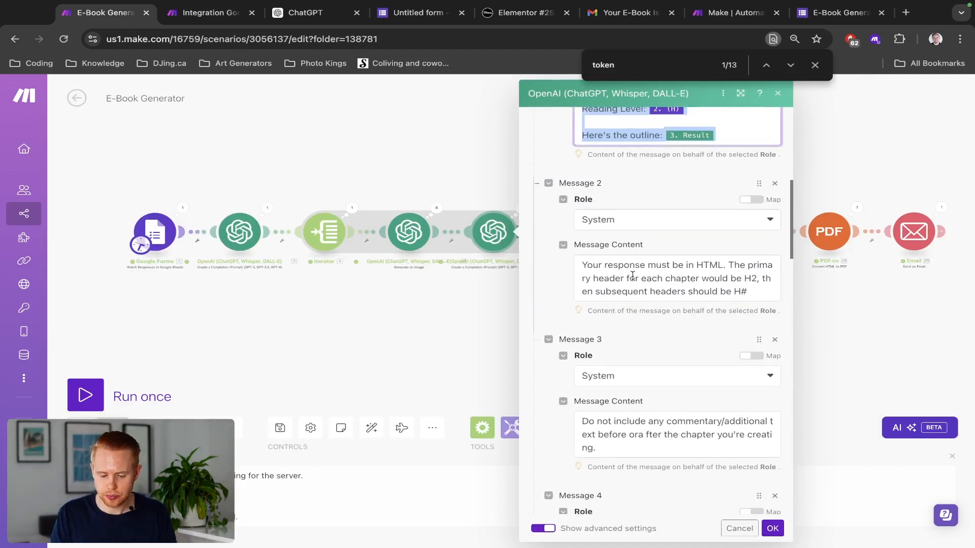
{"action": "left_click", "coordinate": [633, 277]}
{"action": "key", "text": "super+a"}
{"action": "key", "text": "super+c"}
Step: Add Message 2 as a System message containing the HTML formatting instruction
{"action": "key", "text": "ctrl+Tab"}
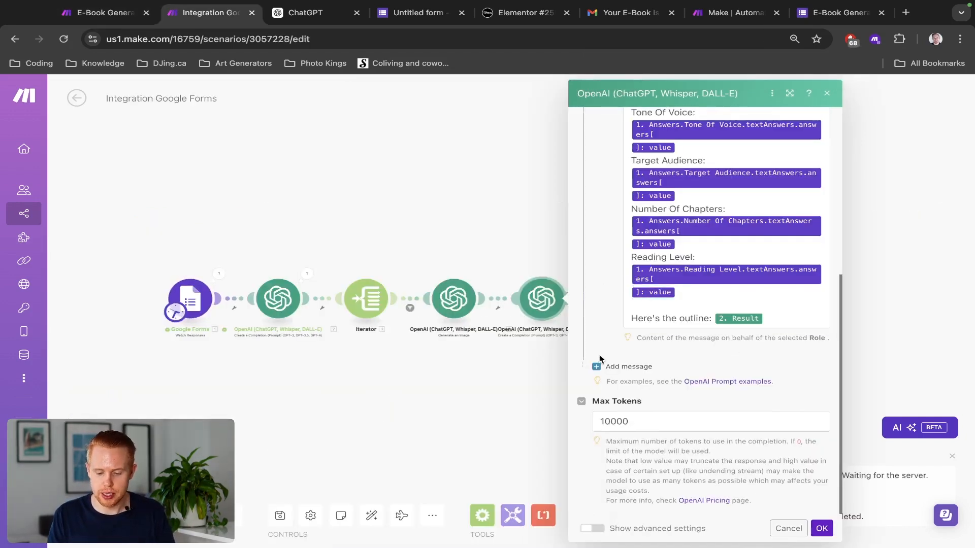
{"action": "left_click", "coordinate": [643, 367]}
{"action": "left_click", "coordinate": [664, 402]}
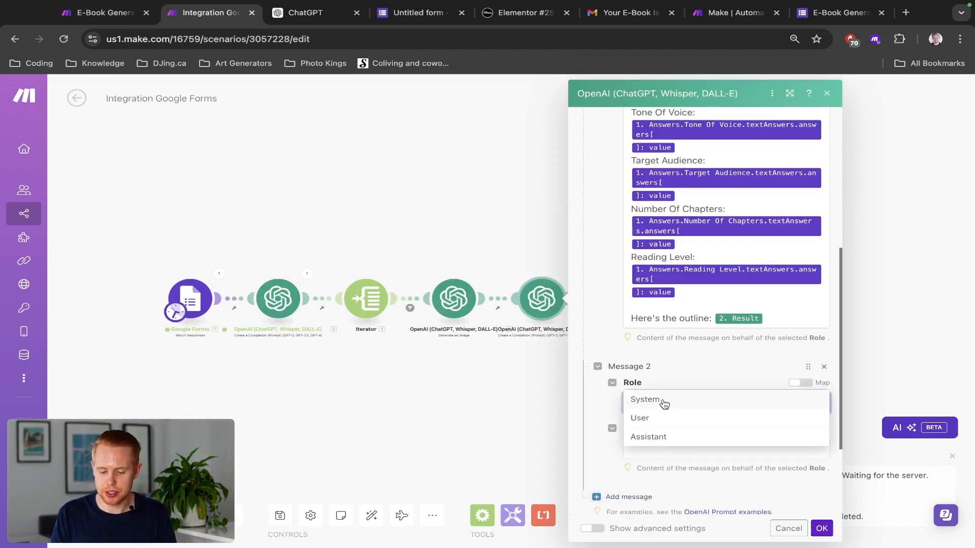
{"action": "left_click", "coordinate": [664, 402]}
{"action": "left_click", "coordinate": [662, 446]}
{"action": "key", "text": "super+v"}
{"action": "scroll", "coordinate": [679, 349], "scroll_direction": "down", "scroll_amount": 3}
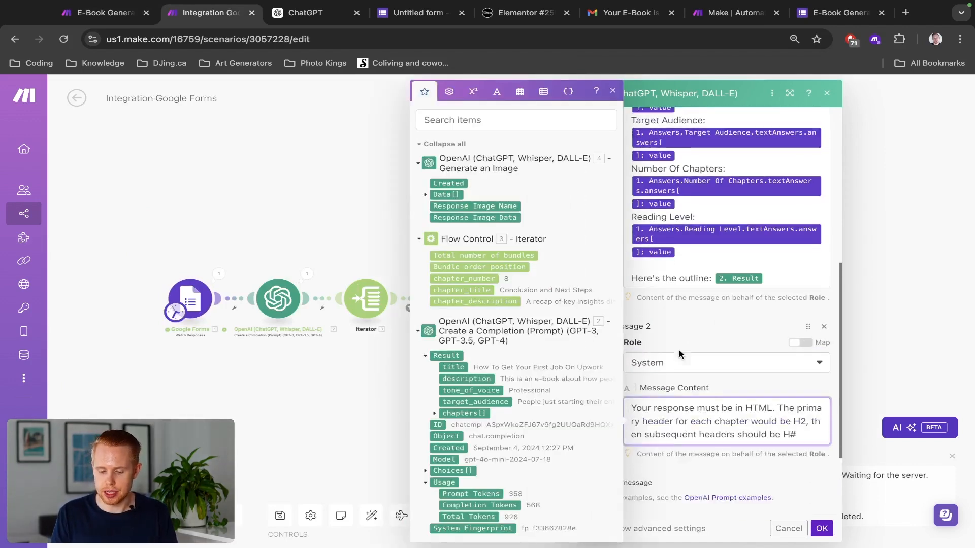
{"action": "left_click", "coordinate": [693, 380]}
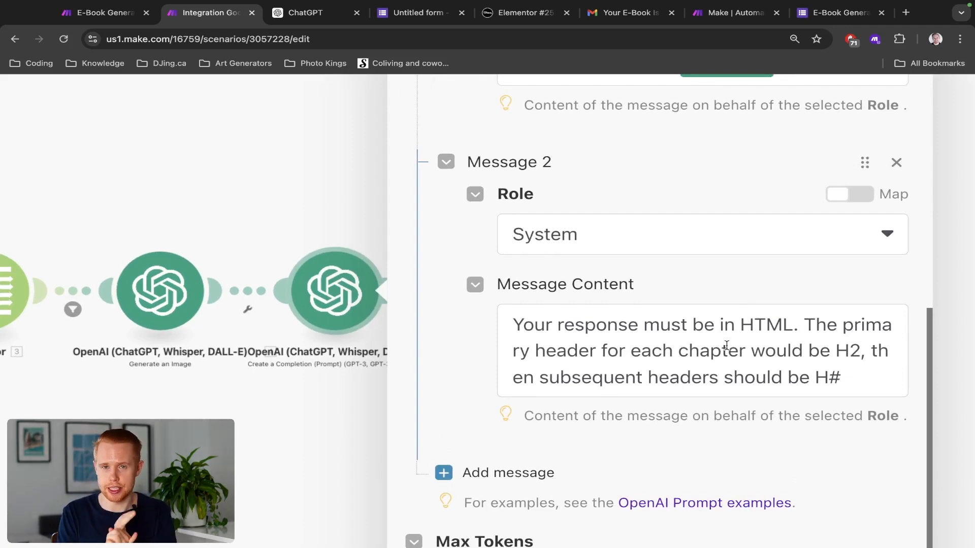
{"action": "key", "text": "ctrl+Tab"}
{"action": "key", "text": "ctrl+Tab"}
{"action": "key", "text": "ctrl+Tab"}
{"action": "key", "text": "ctrl+Tab"}
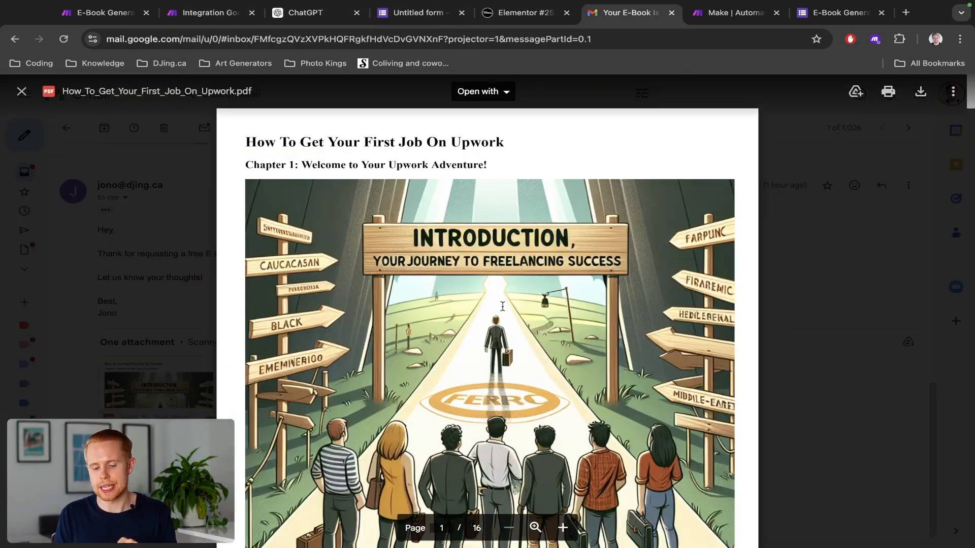
Step: Scroll through the Upwork e-book PDF's opening pages, then return to the Make editor
{"action": "scroll", "coordinate": [502, 306], "scroll_direction": "down", "scroll_amount": 2}
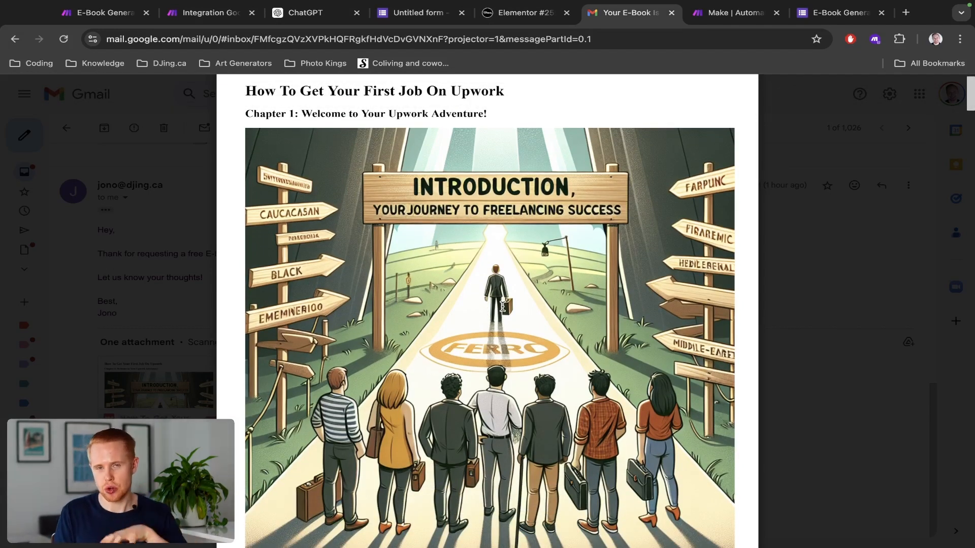
{"action": "scroll", "coordinate": [503, 306], "scroll_direction": "up", "scroll_amount": 1}
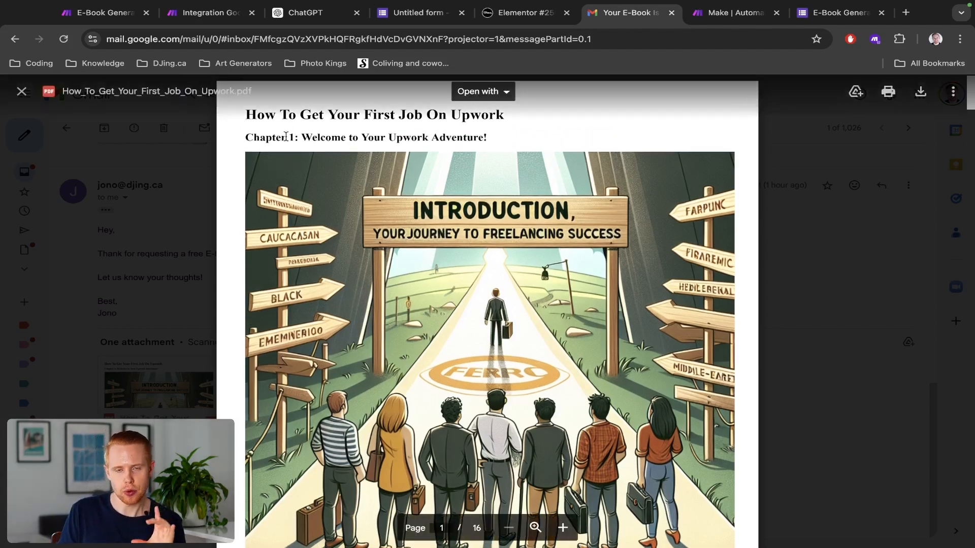
{"action": "scroll", "coordinate": [323, 147], "scroll_direction": "up", "scroll_amount": 1}
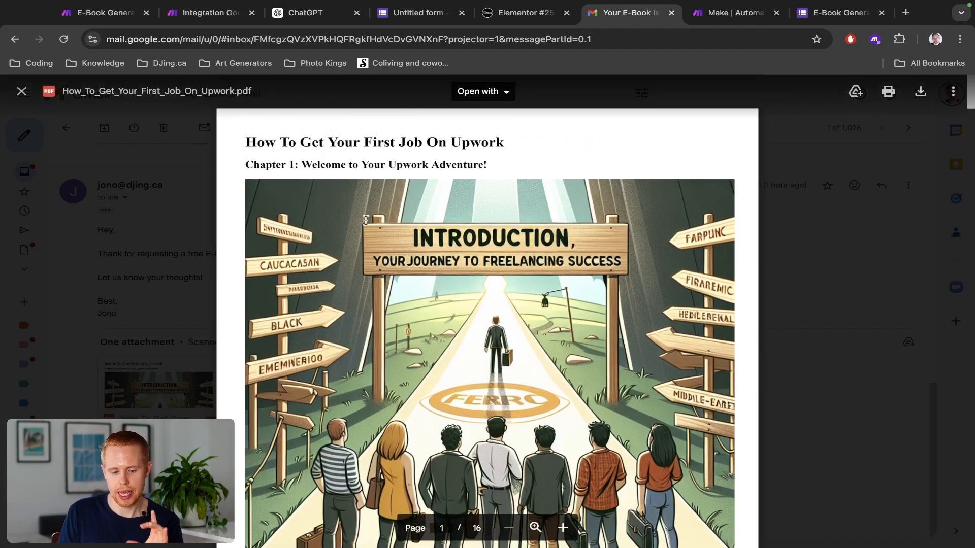
{"action": "scroll", "coordinate": [345, 203], "scroll_direction": "down", "scroll_amount": 9}
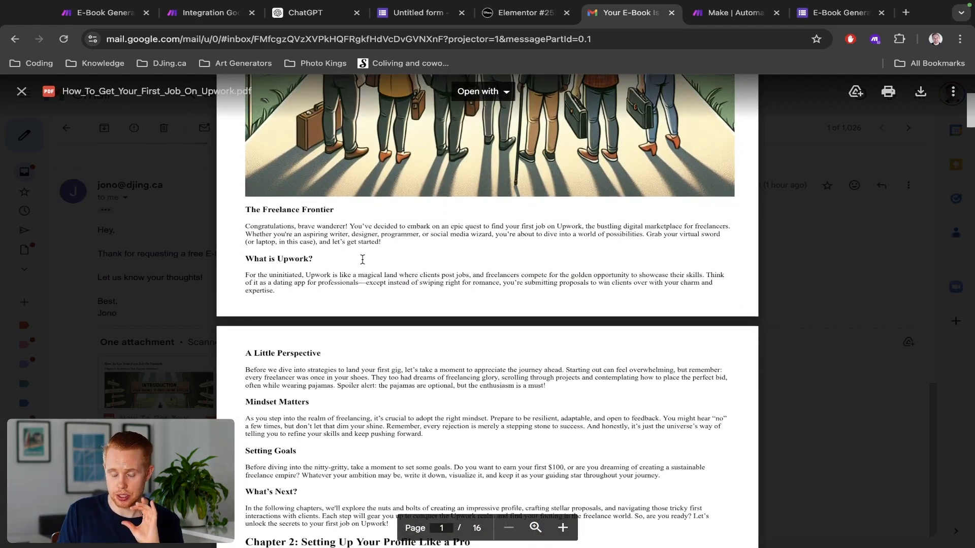
{"action": "scroll", "coordinate": [362, 259], "scroll_direction": "up", "scroll_amount": 9}
{"action": "scroll", "coordinate": [354, 246], "scroll_direction": "down", "scroll_amount": 10}
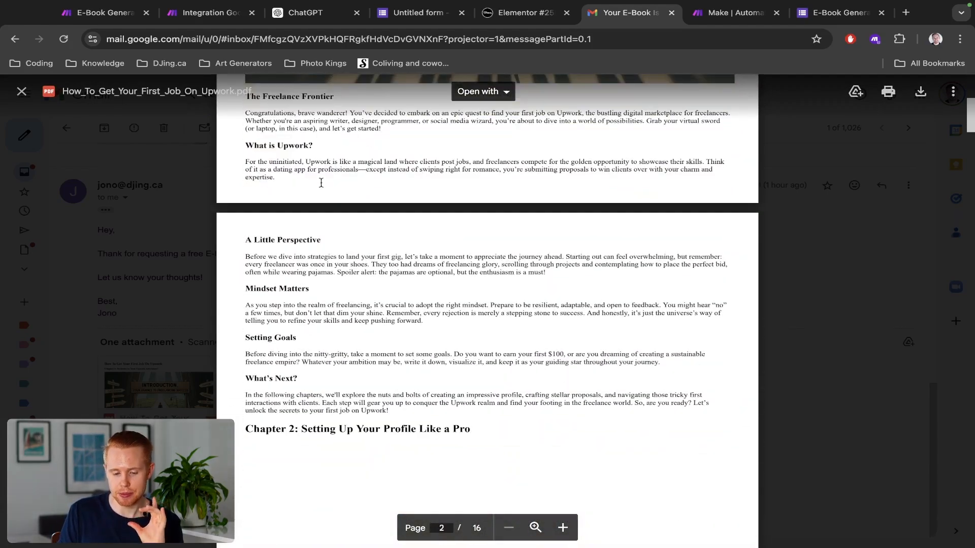
{"action": "scroll", "coordinate": [413, 174], "scroll_direction": "up", "scroll_amount": 5}
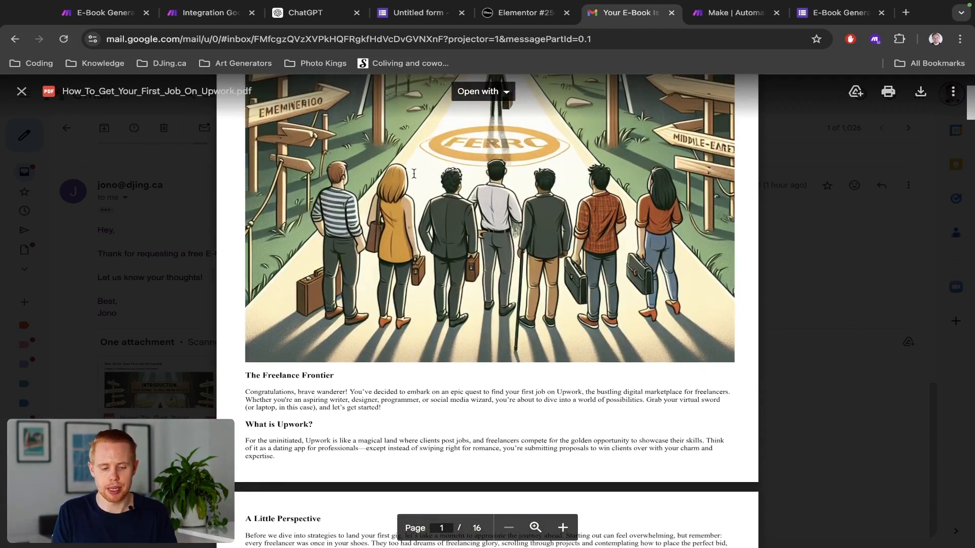
{"action": "key", "text": "super+2"}
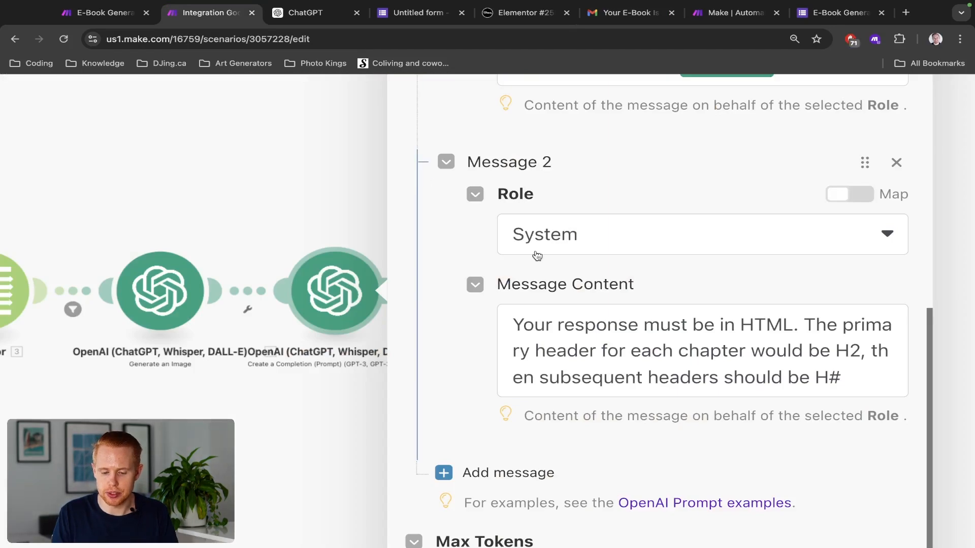
Step: Add Message 3 as a System message containing the no-commentary instruction
{"action": "scroll", "coordinate": [537, 256], "scroll_direction": "down", "scroll_amount": 5}
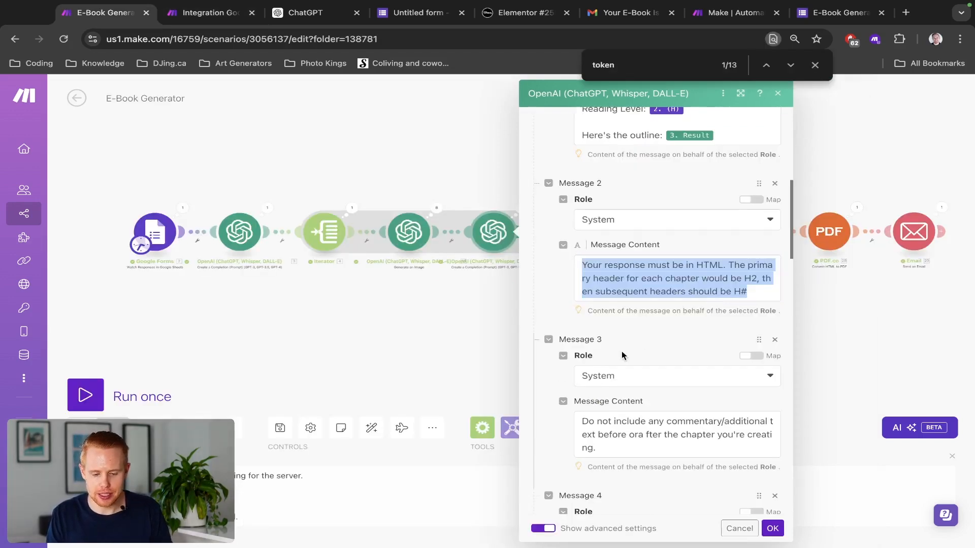
{"action": "scroll", "coordinate": [622, 351], "scroll_direction": "down", "scroll_amount": 2}
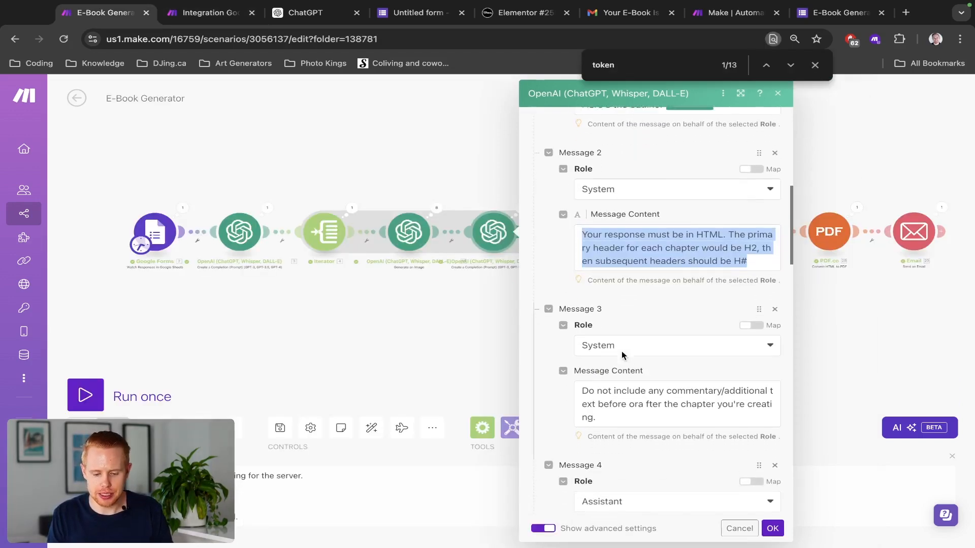
{"action": "triple_click", "coordinate": [624, 382]}
{"action": "key", "text": "ctrl+c"}
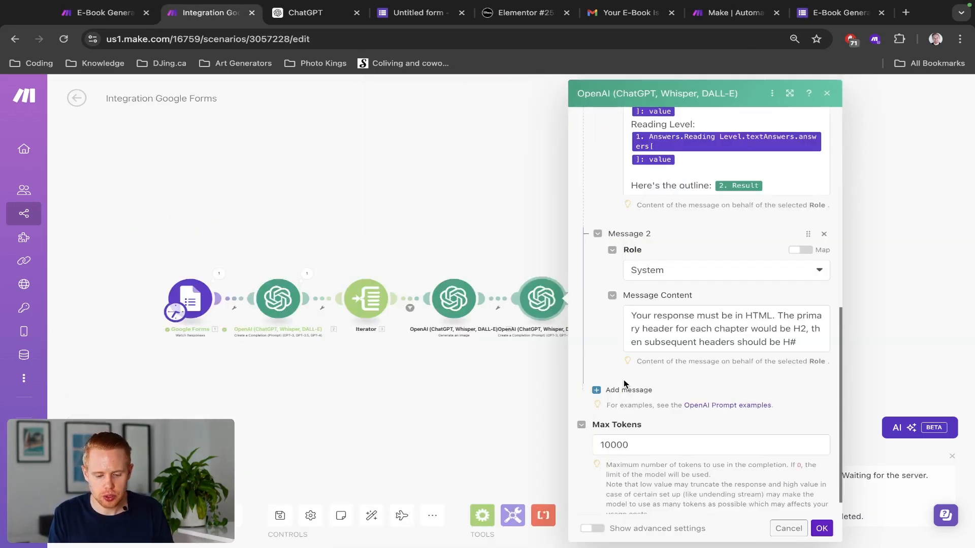
{"action": "left_click", "coordinate": [627, 388]}
{"action": "left_click", "coordinate": [644, 379]}
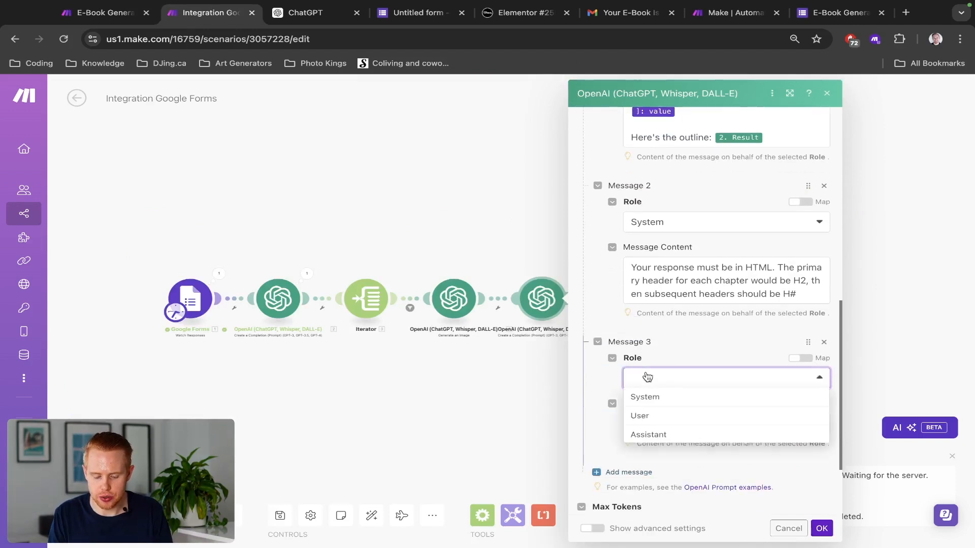
{"action": "left_click", "coordinate": [648, 396]}
{"action": "left_click", "coordinate": [652, 417]}
{"action": "key", "text": "ctrl+v"}
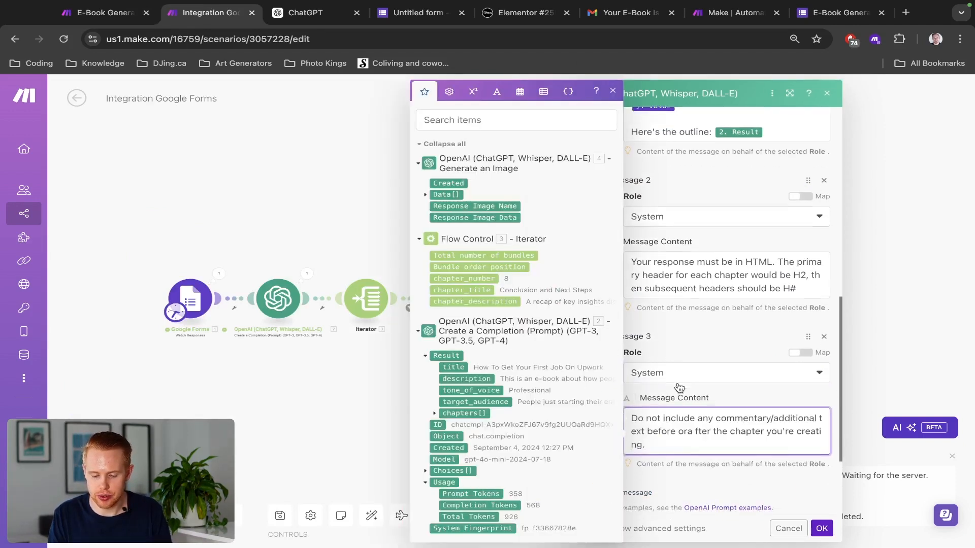
Step: Add Message 4 as an Assistant message with the image-link img tag instruction copied from the reference
{"action": "scroll", "coordinate": [677, 384], "scroll_direction": "down", "scroll_amount": 2}
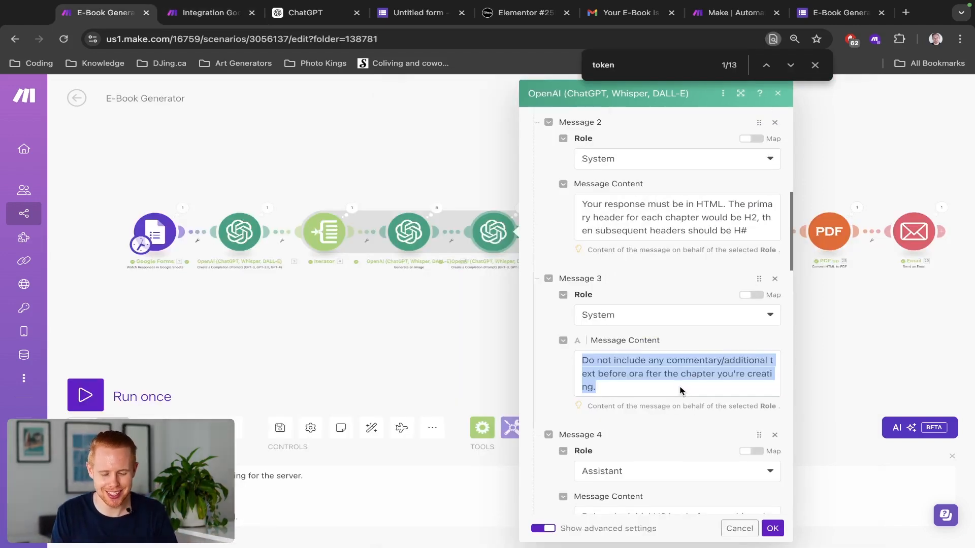
{"action": "scroll", "coordinate": [681, 394], "scroll_direction": "down", "scroll_amount": 3}
{"action": "triple_click", "coordinate": [642, 388]}
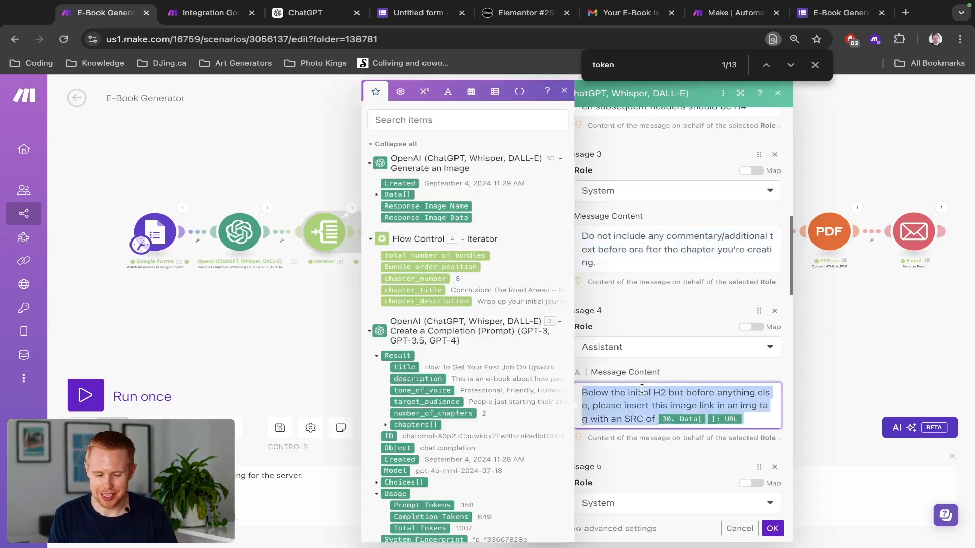
{"action": "scroll", "coordinate": [642, 388], "scroll_direction": "down", "scroll_amount": 4}
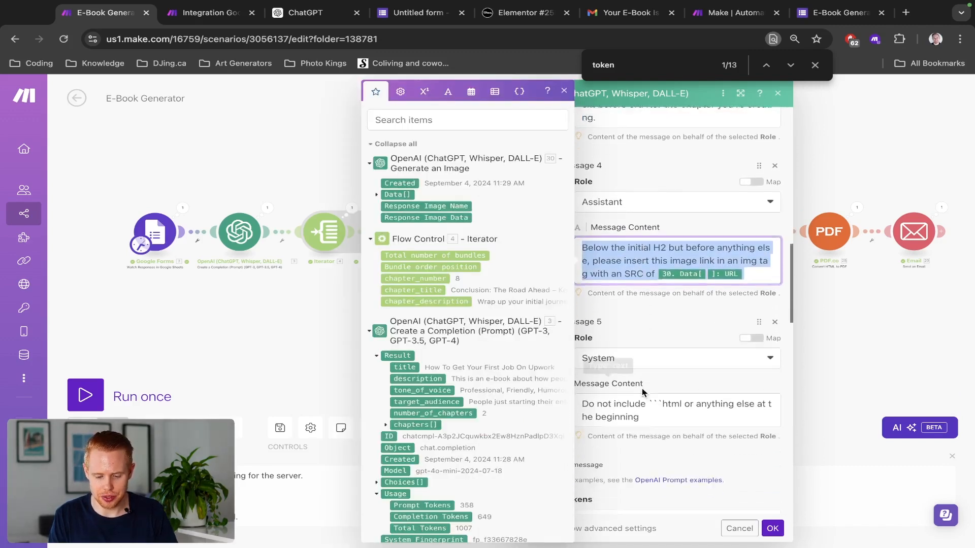
{"action": "key", "text": "ctrl+Tab"}
{"action": "key", "text": "ctrl+shift+Tab"}
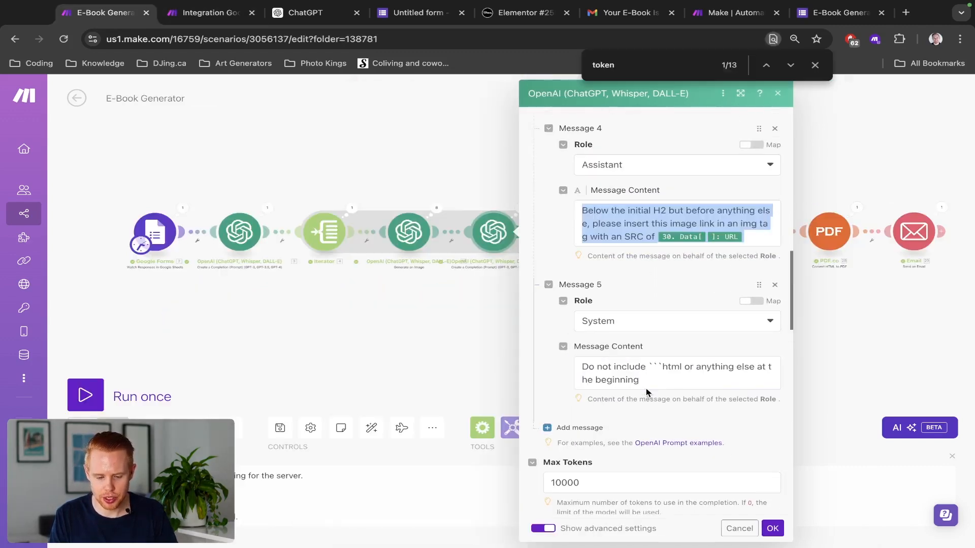
{"action": "key", "text": "ctrl+Tab"}
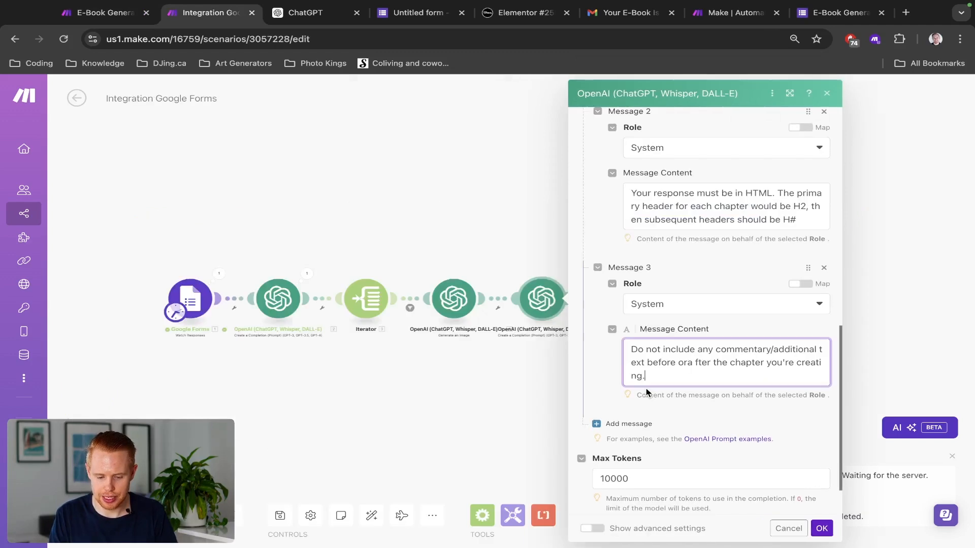
{"action": "left_click", "coordinate": [616, 423]}
{"action": "left_click", "coordinate": [645, 462]}
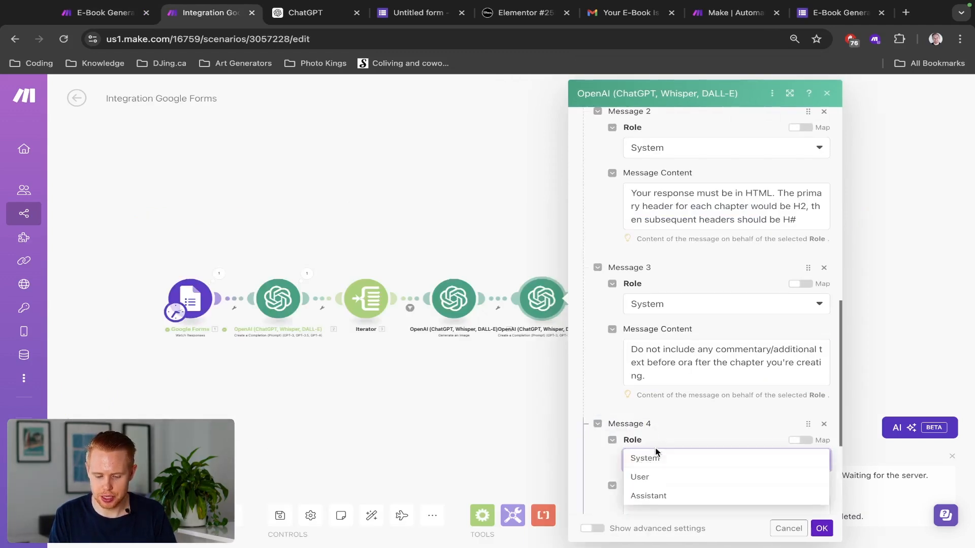
{"action": "left_click", "coordinate": [651, 500]}
{"action": "left_click", "coordinate": [660, 407]}
{"action": "key", "text": "ctrl+v"}
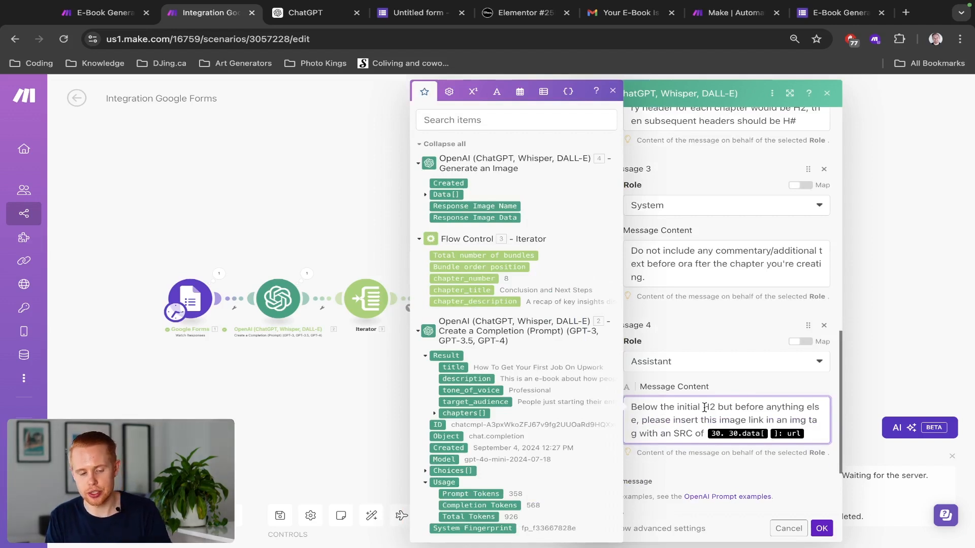
Step: Select the H2 in Message 2's HTML instruction
{"action": "scroll", "coordinate": [705, 408], "scroll_direction": "up", "scroll_amount": 3}
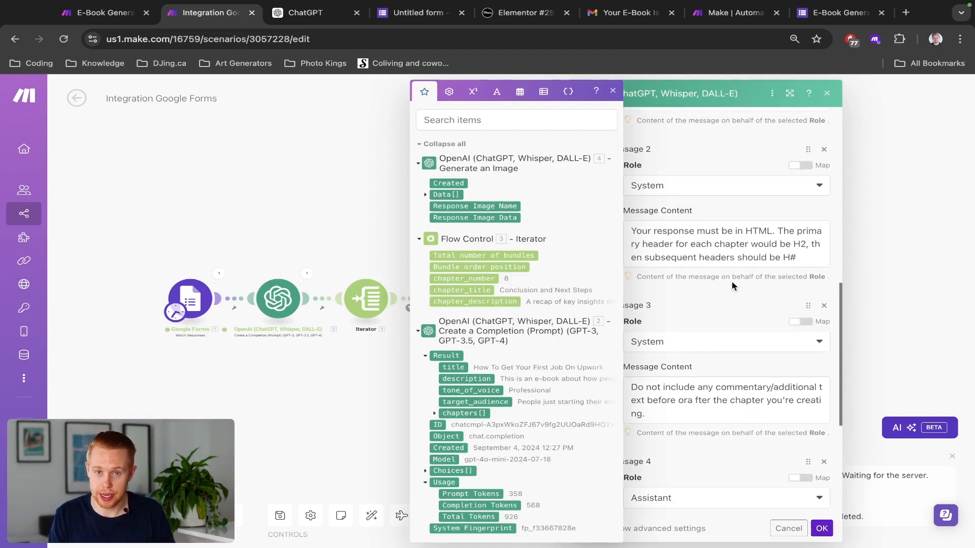
{"action": "left_click", "coordinate": [794, 244]}
{"action": "double_click", "coordinate": [798, 243]}
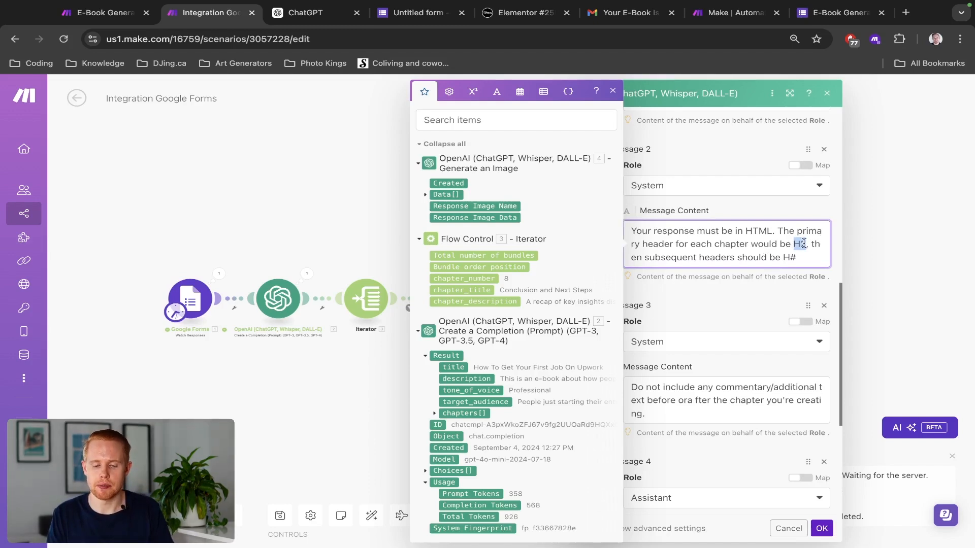
{"action": "key", "text": "ctrl+Tab"}
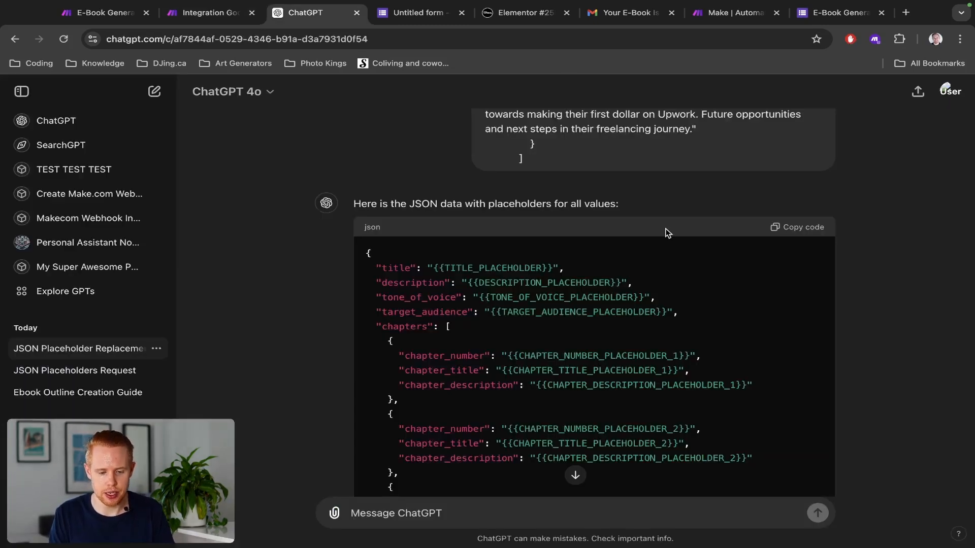
Step: Highlight the PDF's title 'How To Get Your First Job On Upwork' and its Chapter 1 heading
{"action": "key", "text": "ctrl+Tab"}
{"action": "key", "text": "ctrl+Tab"}
{"action": "key", "text": "ctrl+Tab"}
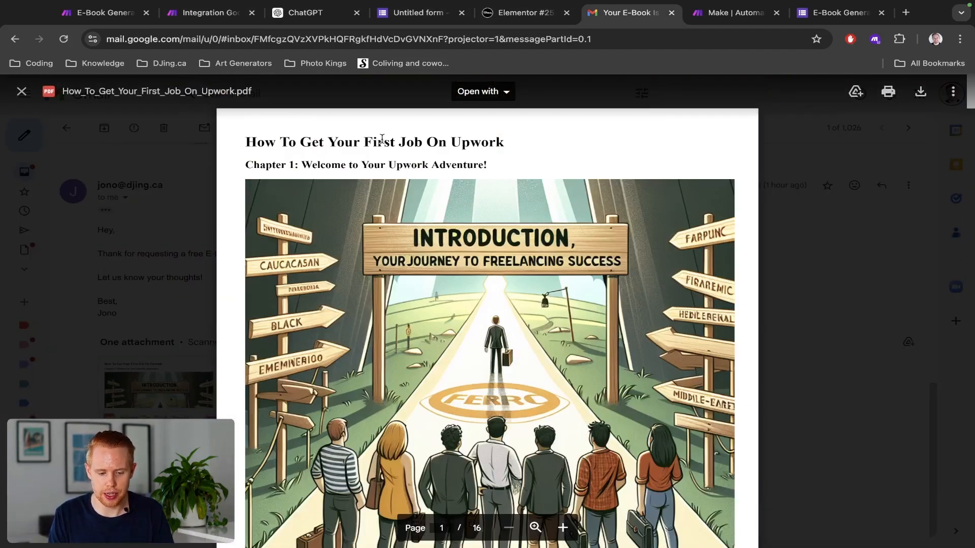
{"action": "left_click_drag", "start_coordinate": [504, 145], "coordinate": [217, 142]}
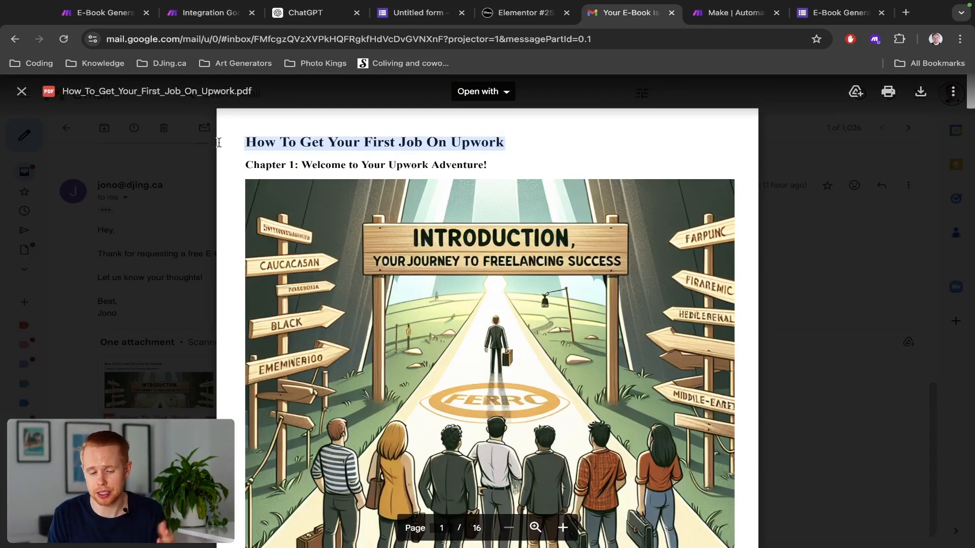
{"action": "double_click", "coordinate": [280, 166]}
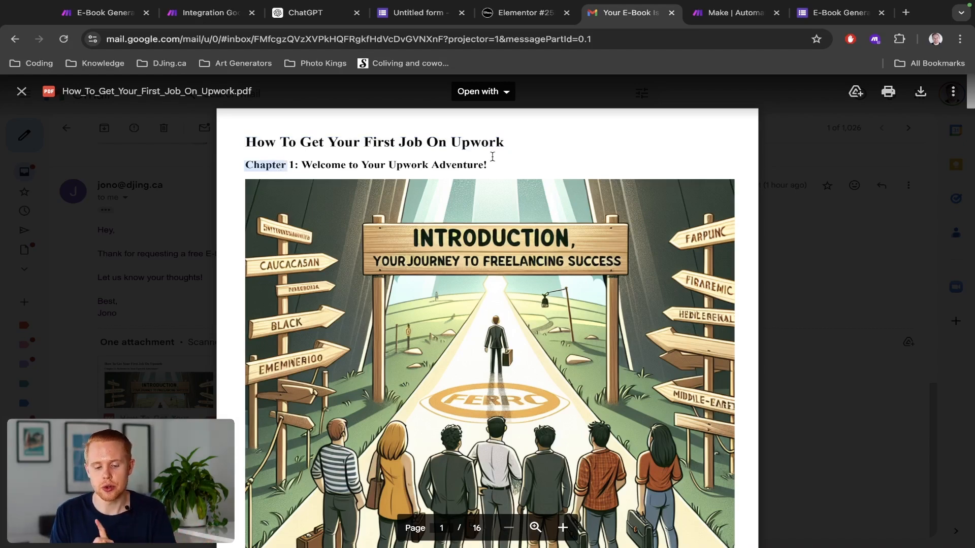
{"action": "left_click_drag", "start_coordinate": [495, 163], "coordinate": [260, 172]}
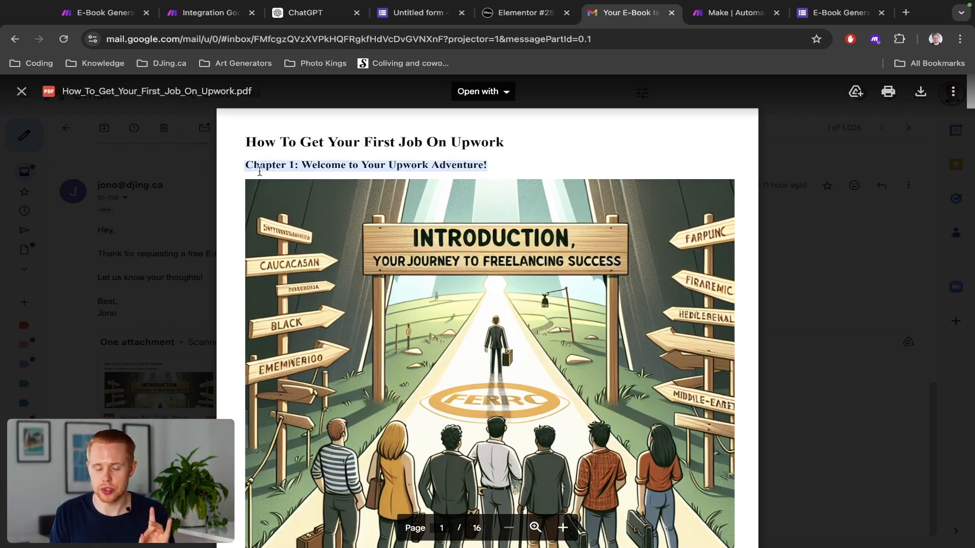
{"action": "key", "text": "ctrl+2"}
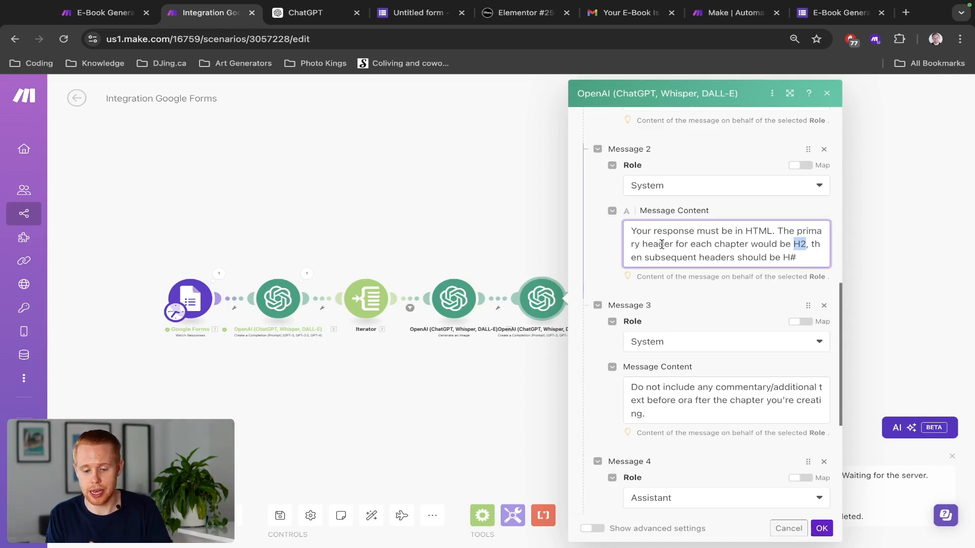
Step: Scroll the e-book PDF to page 2, then return to the Make editor
{"action": "scroll", "coordinate": [773, 239], "scroll_direction": "down", "scroll_amount": 5}
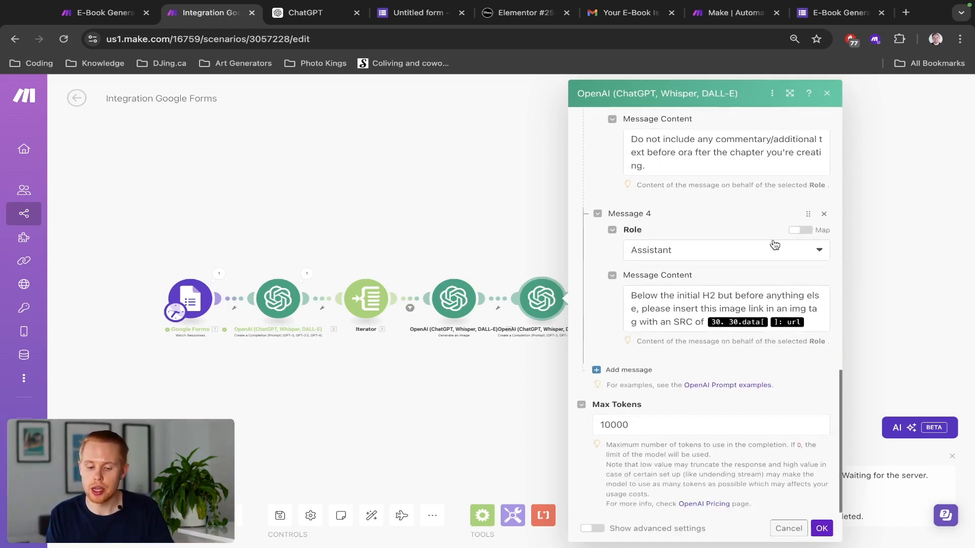
{"action": "key", "text": "ctrl+3"}
{"action": "key", "text": "ctrl+6"}
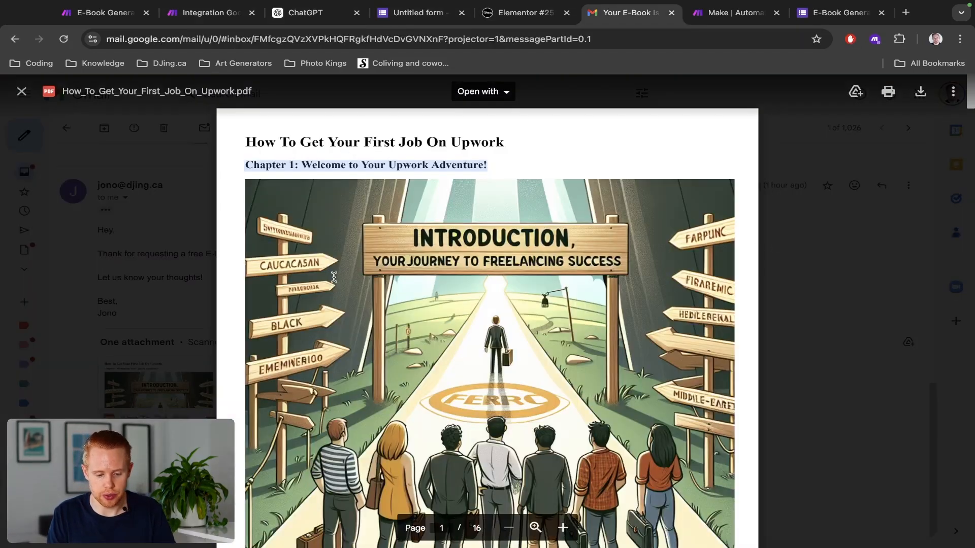
{"action": "left_click", "coordinate": [323, 171]}
{"action": "scroll", "coordinate": [322, 171], "scroll_direction": "down", "scroll_amount": 15}
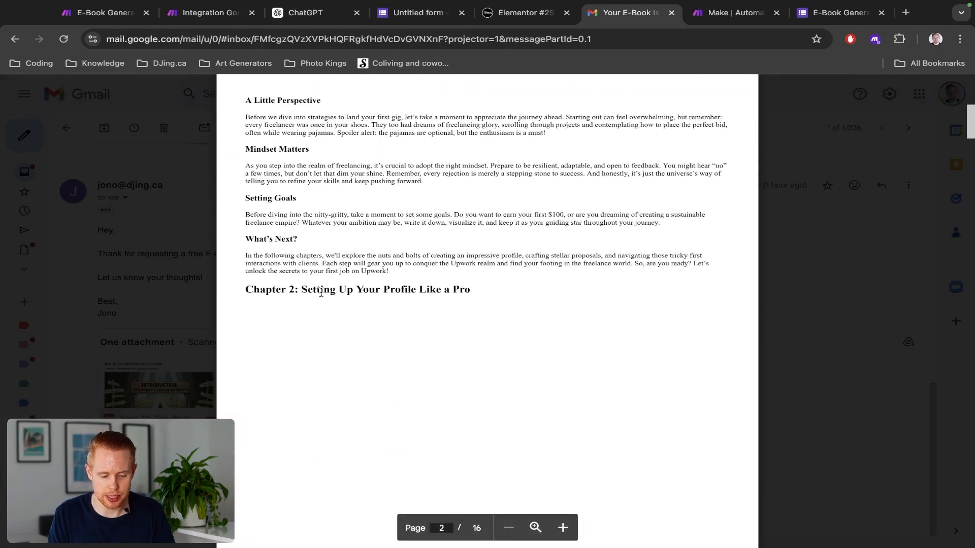
{"action": "key", "text": "super+2"}
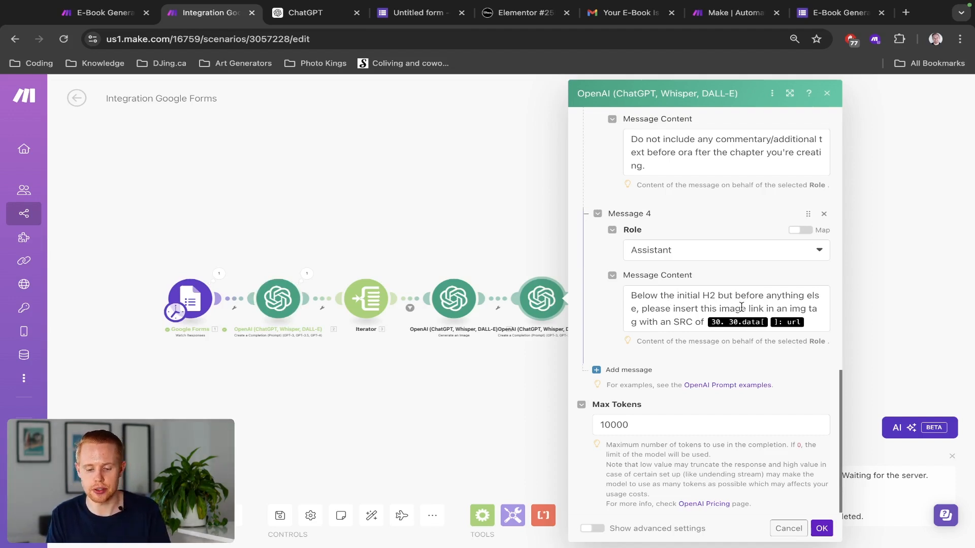
Step: Replace Message 4's old image URL mapping with the image module's URL after 'SRC of'
{"action": "left_click", "coordinate": [819, 312]}
{"action": "key", "text": "BackSpace"}
{"action": "key", "text": "BackSpace"}
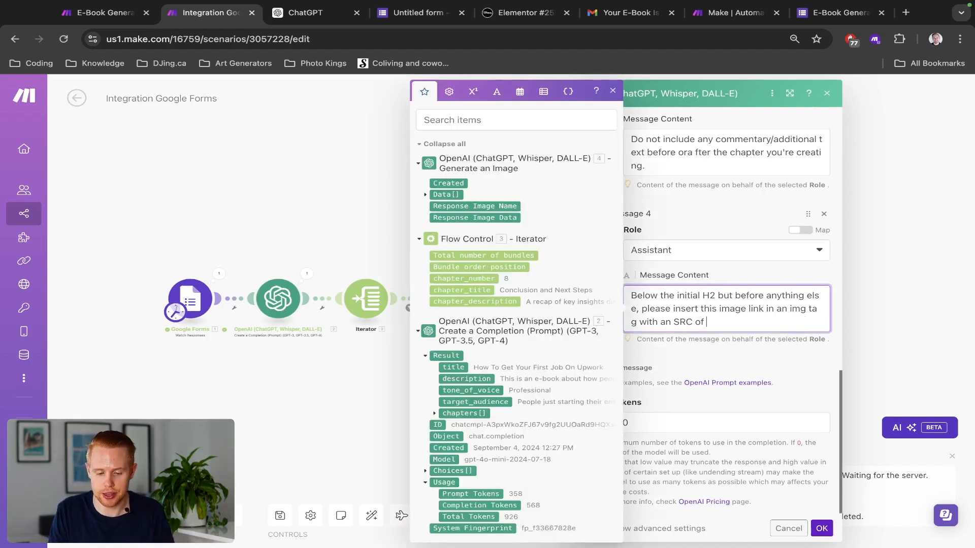
{"action": "left_click", "coordinate": [427, 195]}
{"action": "left_click", "coordinate": [445, 206]}
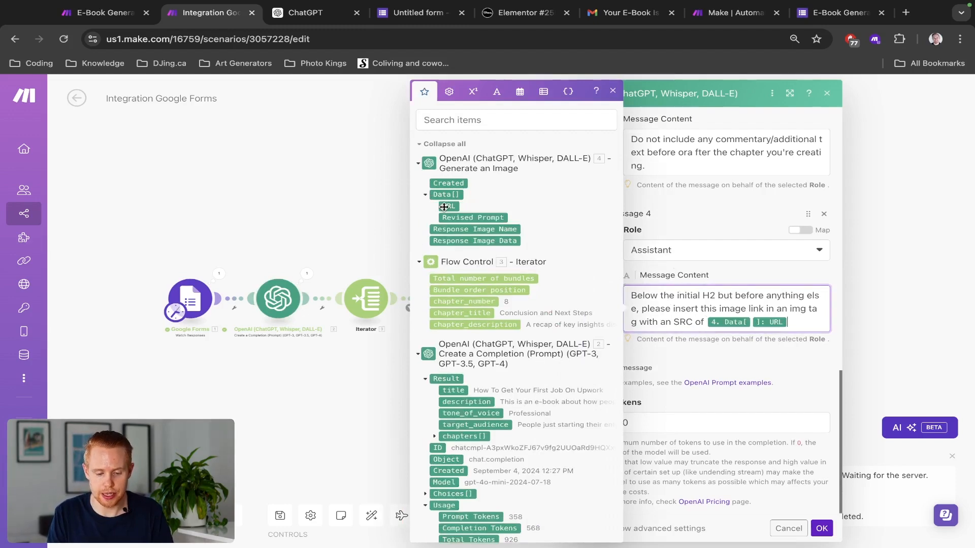
{"action": "left_click", "coordinate": [708, 351]}
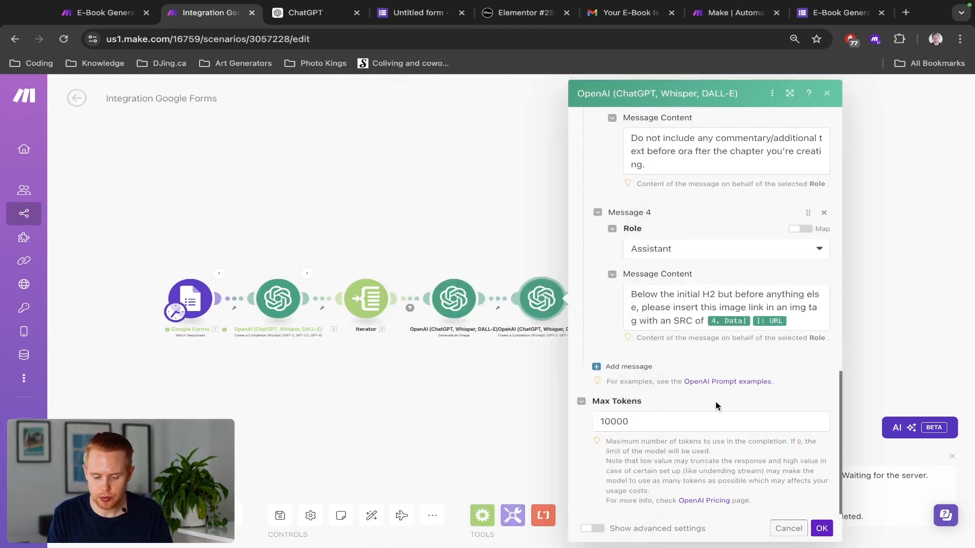
Step: Add Message 5 as a System message: 'Do not include ```html or anything else at the beginning'
{"action": "scroll", "coordinate": [716, 405], "scroll_direction": "up", "scroll_amount": 2}
{"action": "scroll", "coordinate": [715, 405], "scroll_direction": "down", "scroll_amount": 2}
{"action": "left_click", "coordinate": [642, 370]}
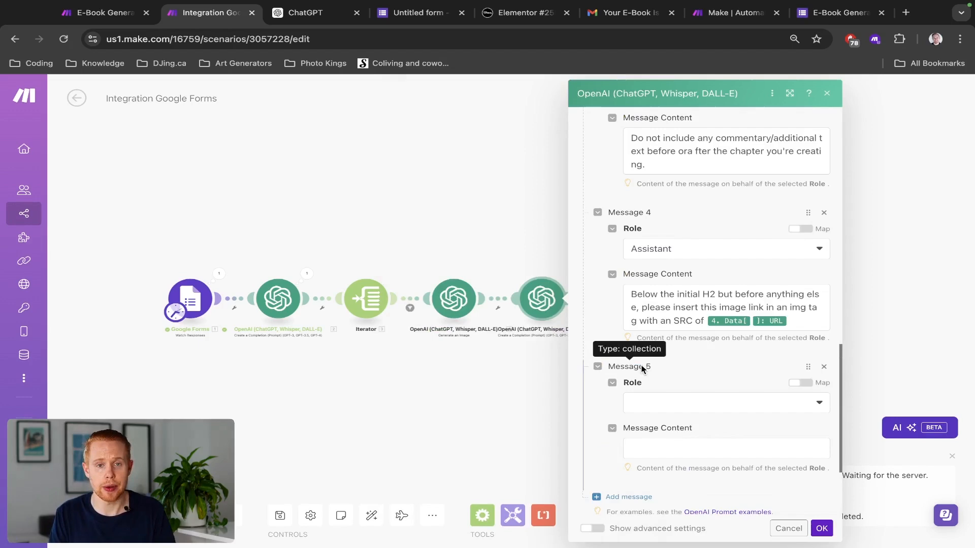
{"action": "key", "text": "ctrl+shift+Tab"}
{"action": "left_click", "coordinate": [641, 369]}
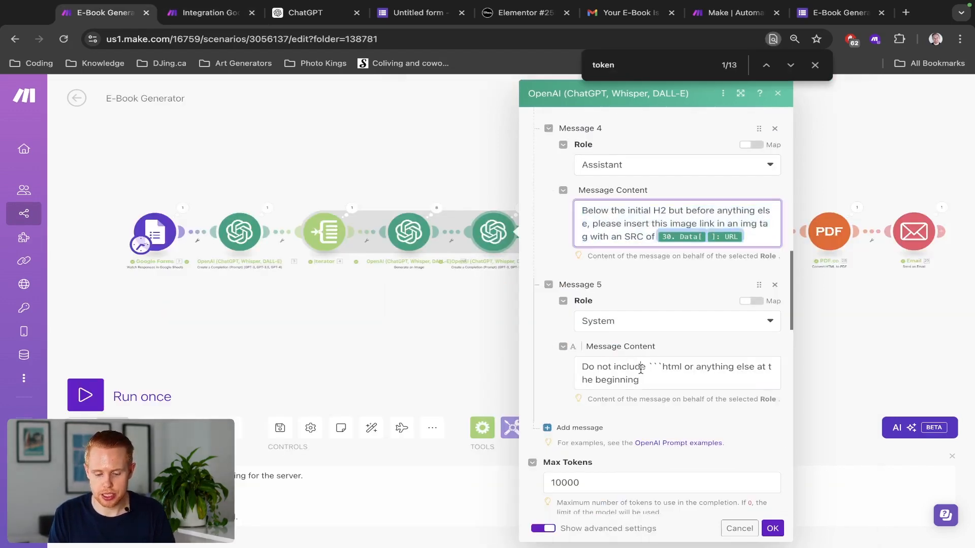
{"action": "key", "text": "ctrl+a"}
{"action": "key", "text": "ctrl+c"}
{"action": "key", "text": "ctrl+Tab"}
{"action": "left_click", "coordinate": [672, 402]}
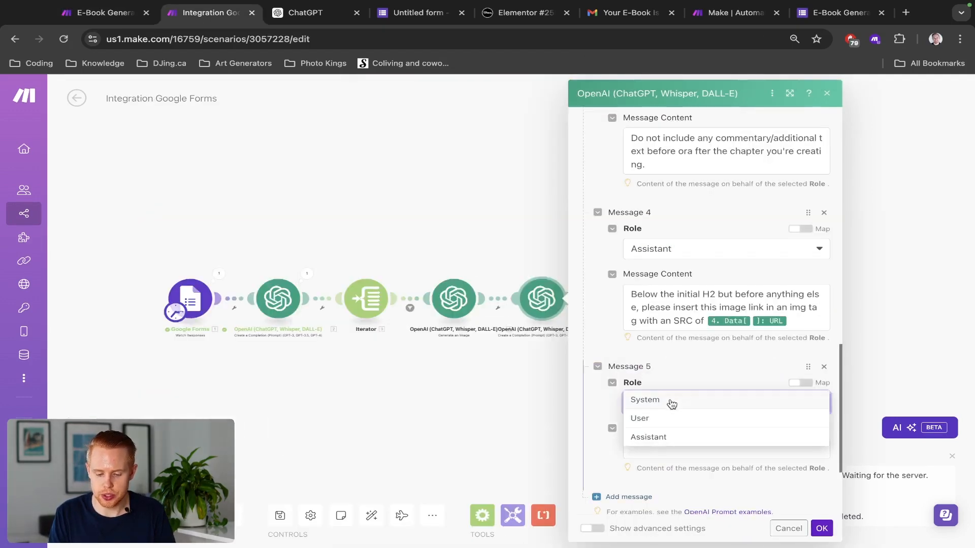
{"action": "left_click", "coordinate": [670, 401]}
{"action": "left_click", "coordinate": [676, 455]}
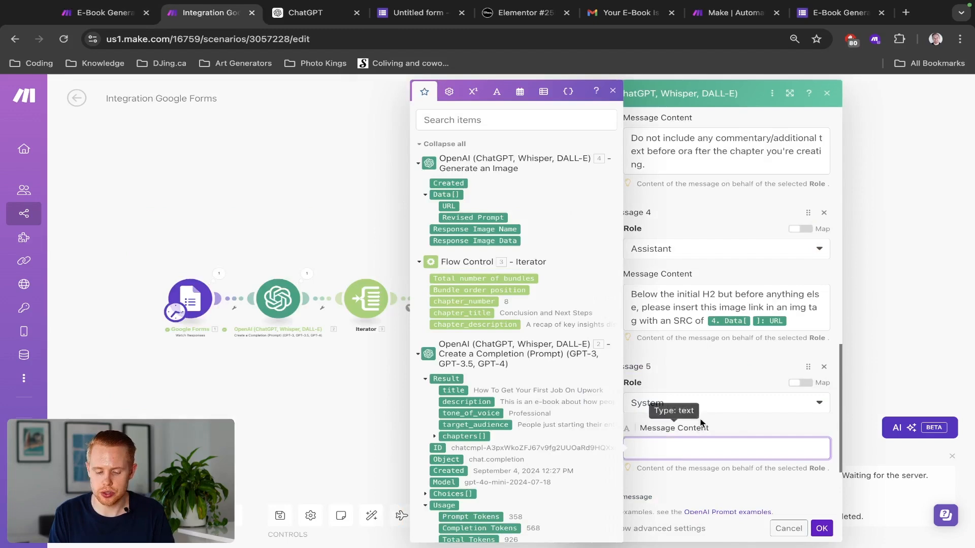
{"action": "key", "text": "ctrl+v"}
Step: Compare the messages with the E-Book Generator reference and confirm the OpenAI module settings
{"action": "scroll", "coordinate": [711, 379], "scroll_direction": "down", "scroll_amount": 2}
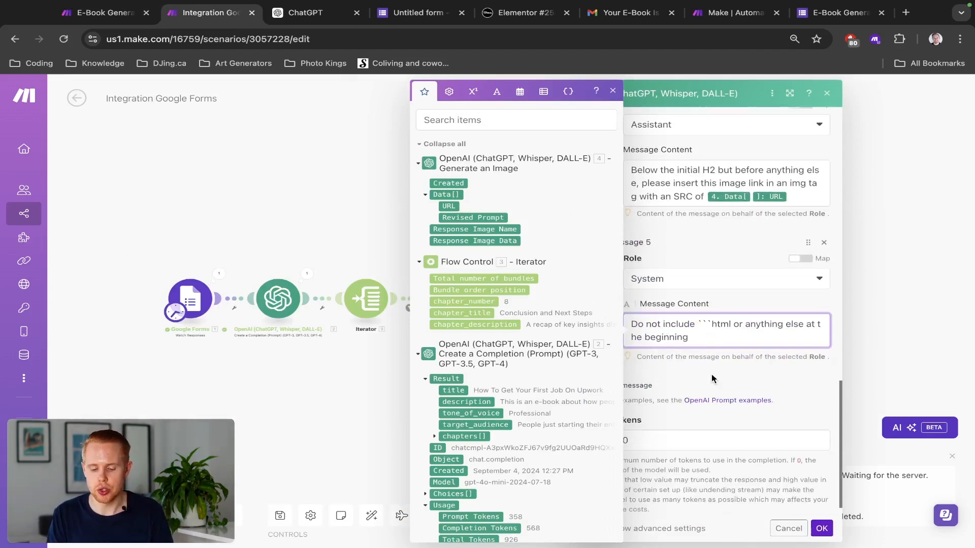
{"action": "scroll", "coordinate": [721, 332], "scroll_direction": "up", "scroll_amount": 5}
{"action": "scroll", "coordinate": [721, 333], "scroll_direction": "up", "scroll_amount": 2}
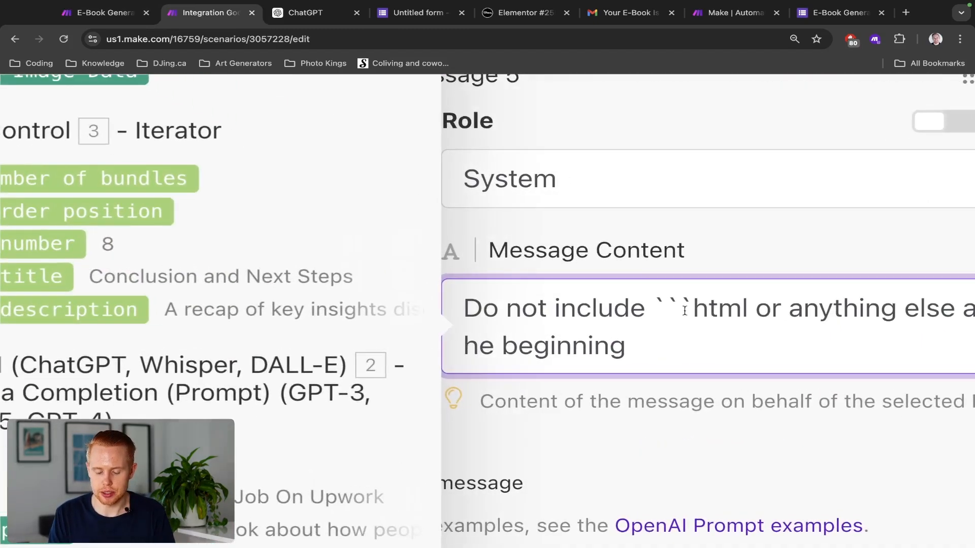
{"action": "scroll", "coordinate": [726, 298], "scroll_direction": "down", "scroll_amount": 7}
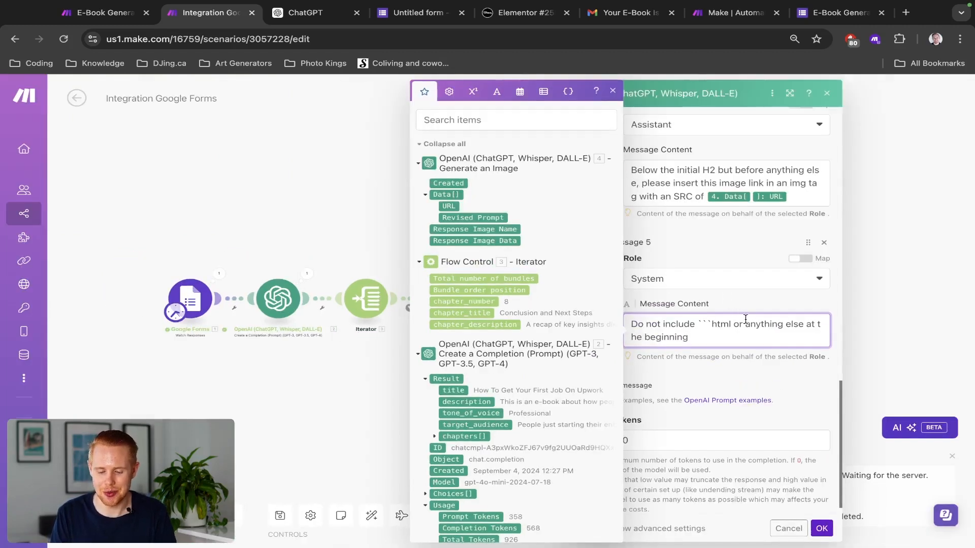
{"action": "left_click", "coordinate": [733, 367]}
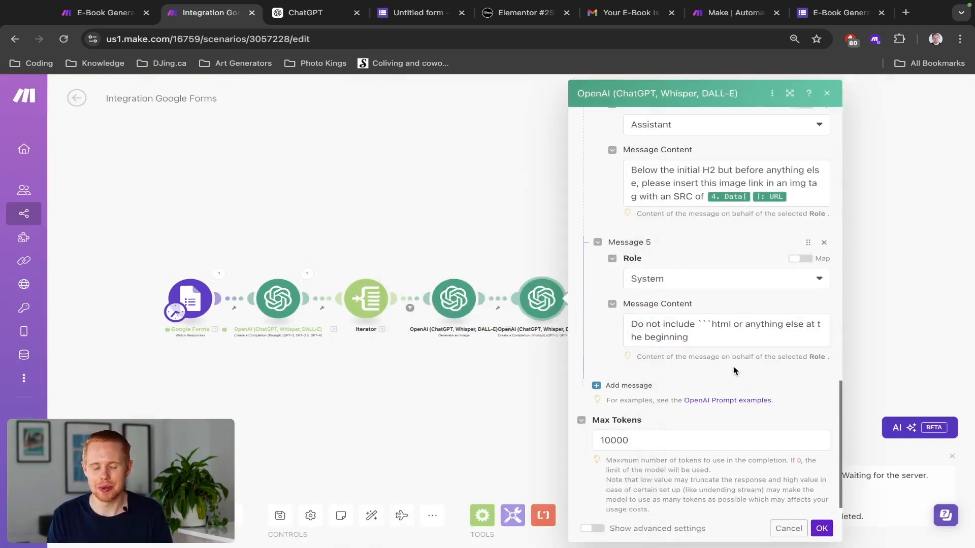
{"action": "scroll", "coordinate": [711, 331], "scroll_direction": "down", "scroll_amount": 1}
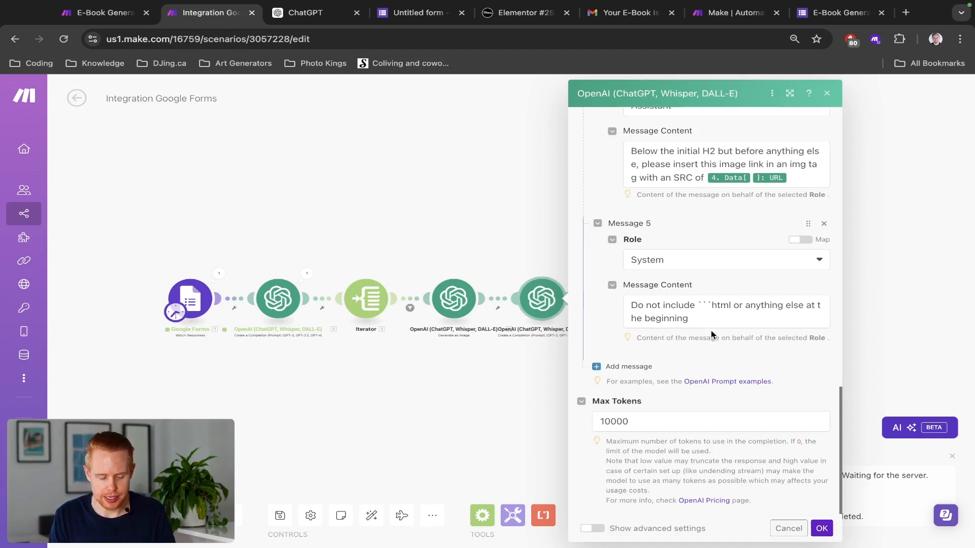
{"action": "key", "text": "ctrl+shift+Tab"}
{"action": "scroll", "coordinate": [651, 404], "scroll_direction": "down", "scroll_amount": 15}
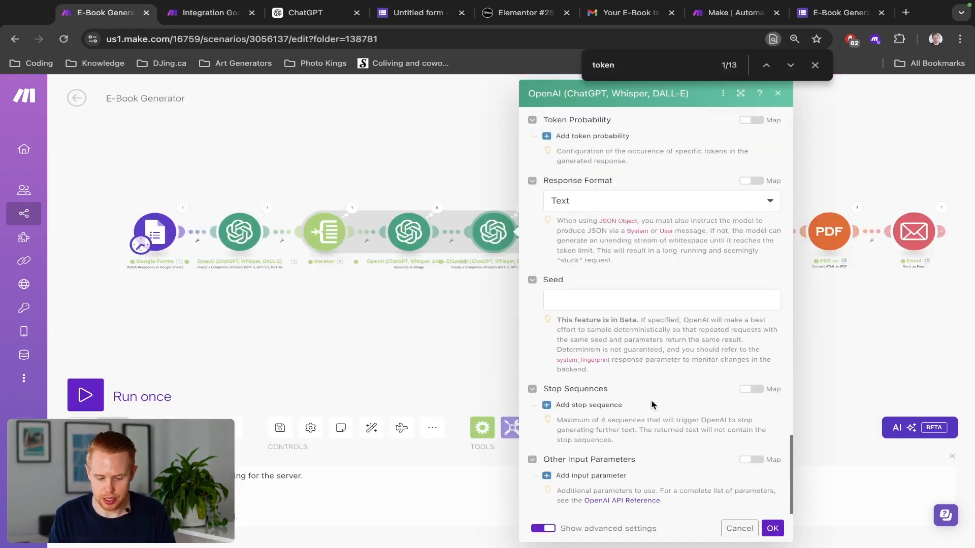
{"action": "scroll", "coordinate": [651, 405], "scroll_direction": "up", "scroll_amount": 10}
{"action": "key", "text": "ctrl+Tab"}
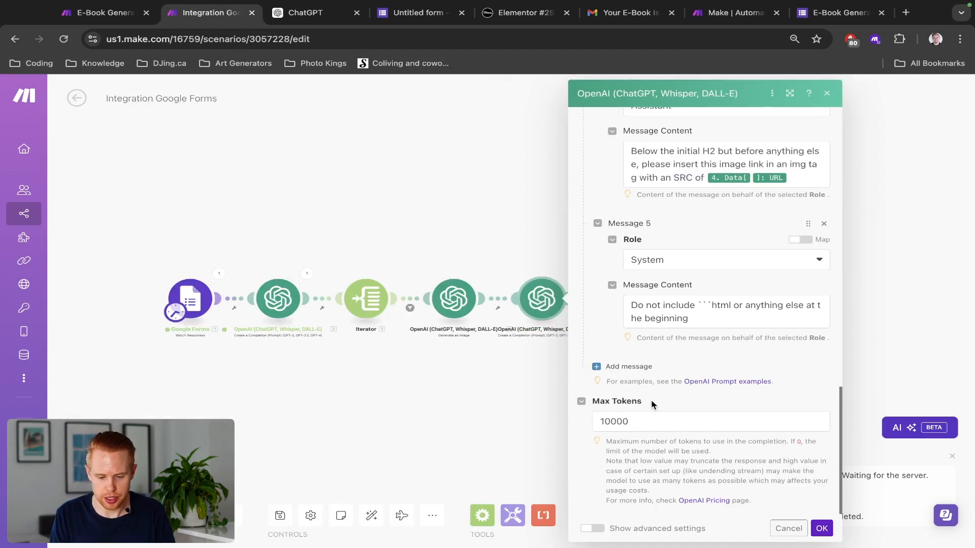
{"action": "left_click", "coordinate": [821, 528]}
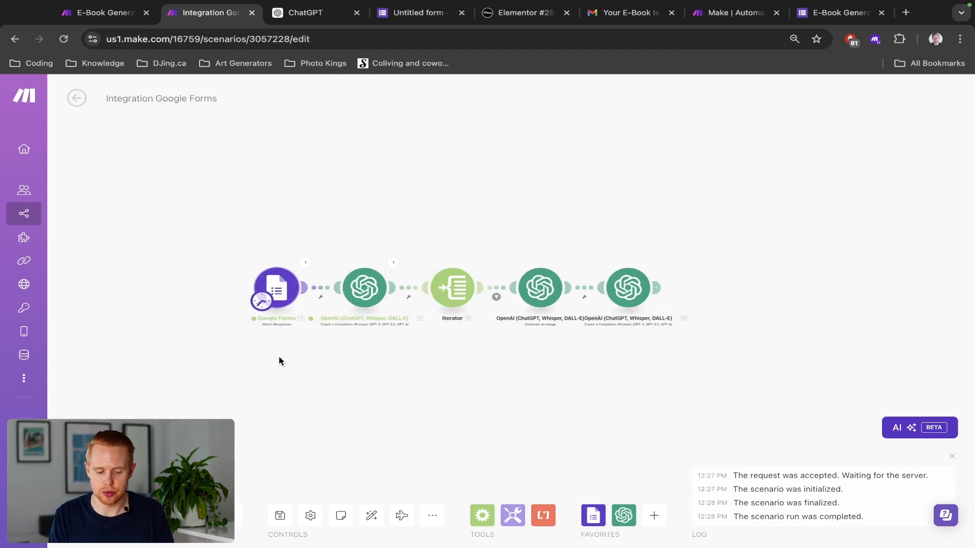
Step: Save the scenario and add an unconfigured Array aggregator after the chapter-writing OpenAI module
{"action": "key", "text": "ctrl+s"}
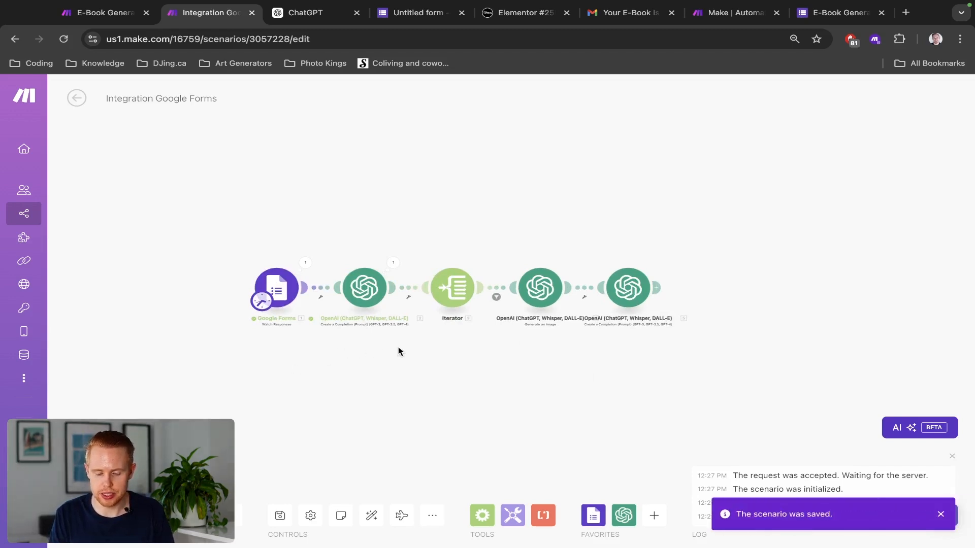
{"action": "left_click_drag", "start_coordinate": [398, 348], "coordinate": [333, 348]}
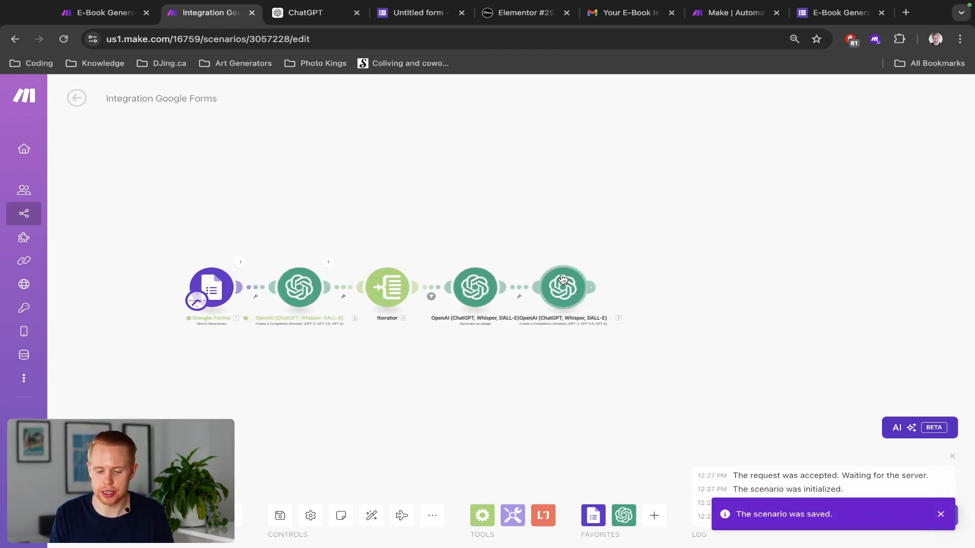
{"action": "left_click", "coordinate": [591, 288]}
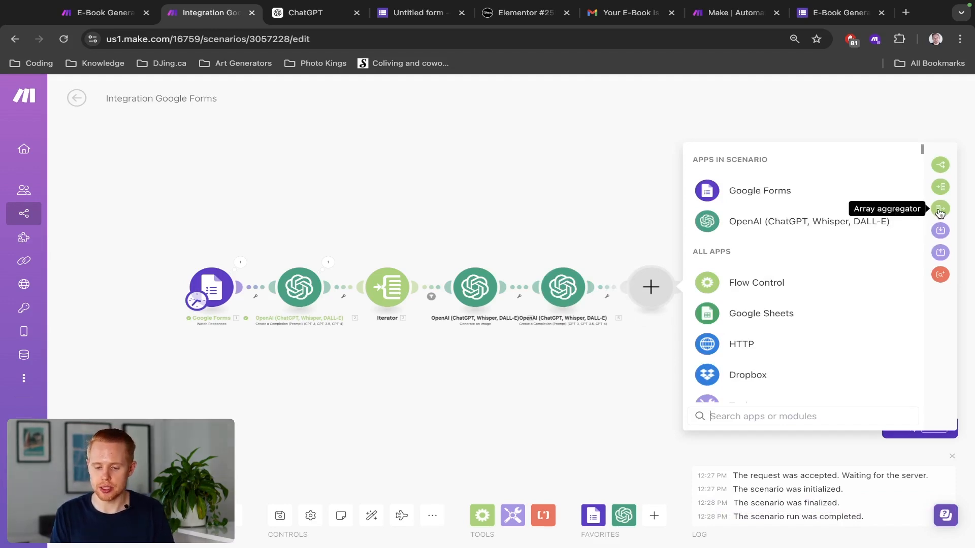
{"action": "left_click", "coordinate": [940, 211]}
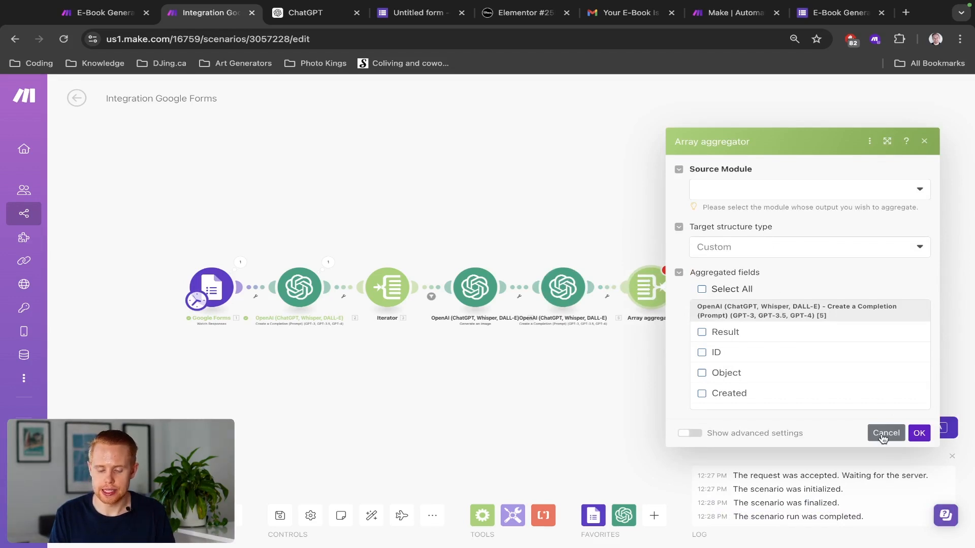
{"action": "left_click", "coordinate": [882, 435]}
{"action": "scroll", "coordinate": [634, 300], "scroll_direction": "up", "scroll_amount": 5}
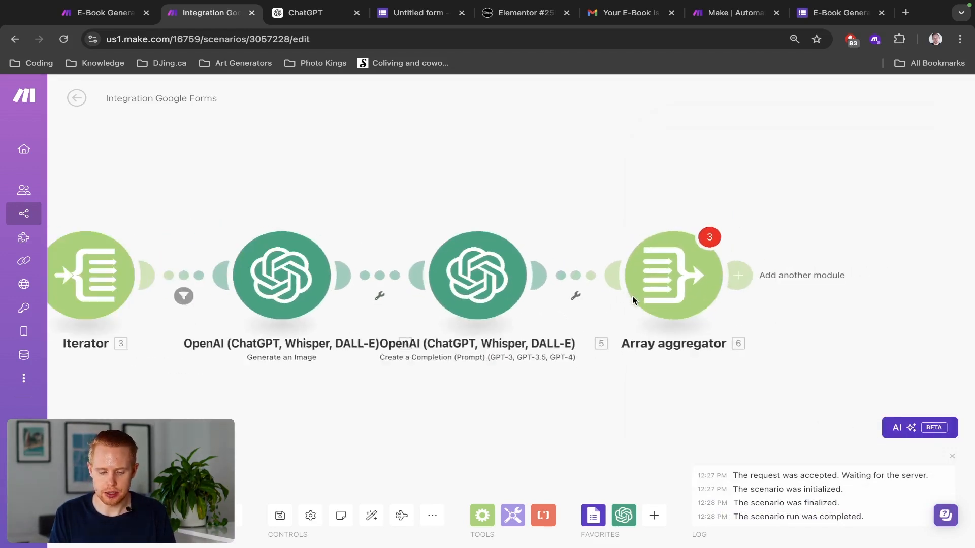
{"action": "left_click_drag", "start_coordinate": [378, 186], "coordinate": [505, 186]}
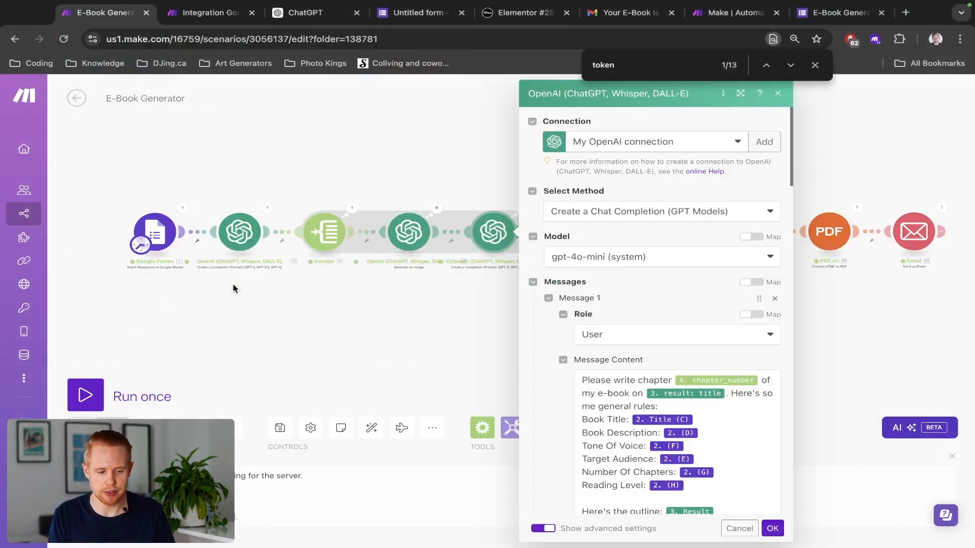
{"action": "left_click", "coordinate": [441, 164]}
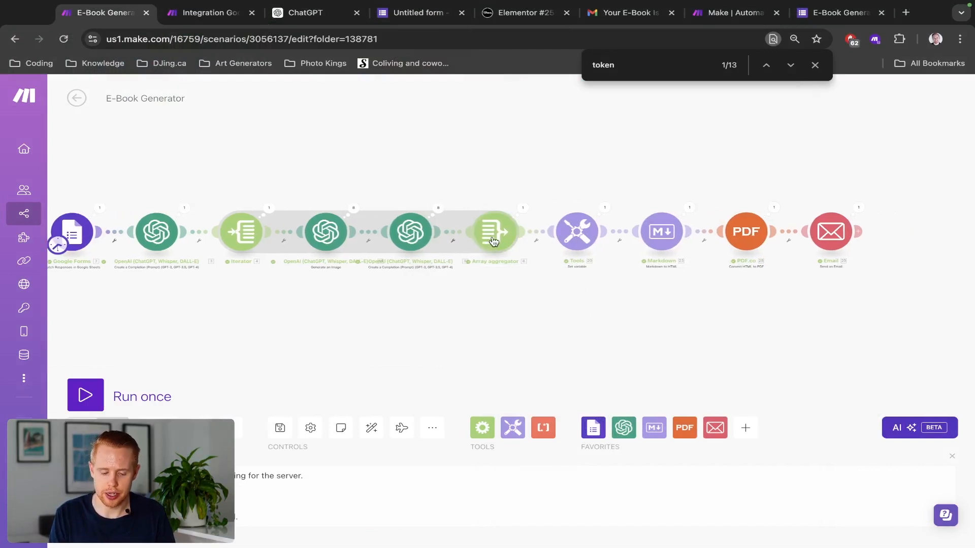
{"action": "scroll", "coordinate": [492, 241], "scroll_direction": "up", "scroll_amount": 3}
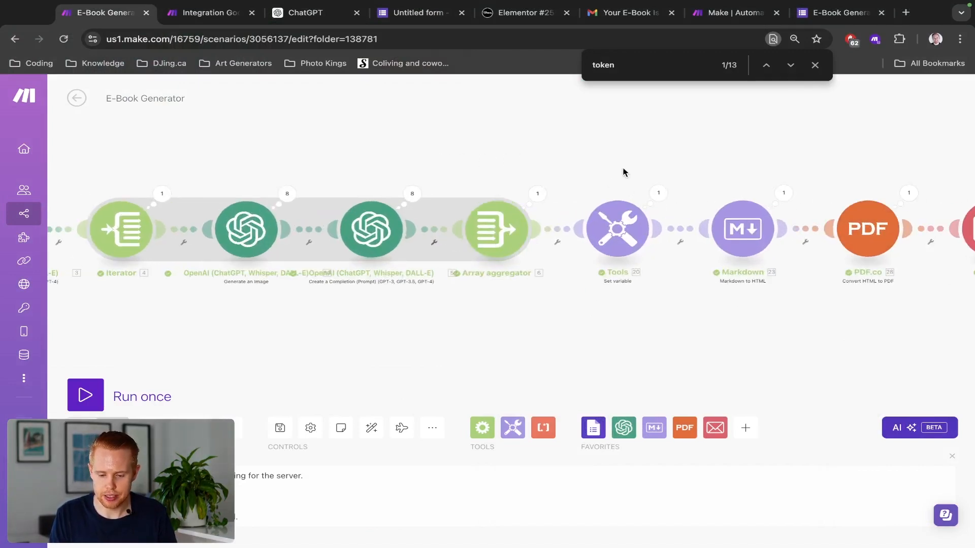
{"action": "left_click_drag", "start_coordinate": [623, 170], "coordinate": [562, 164]}
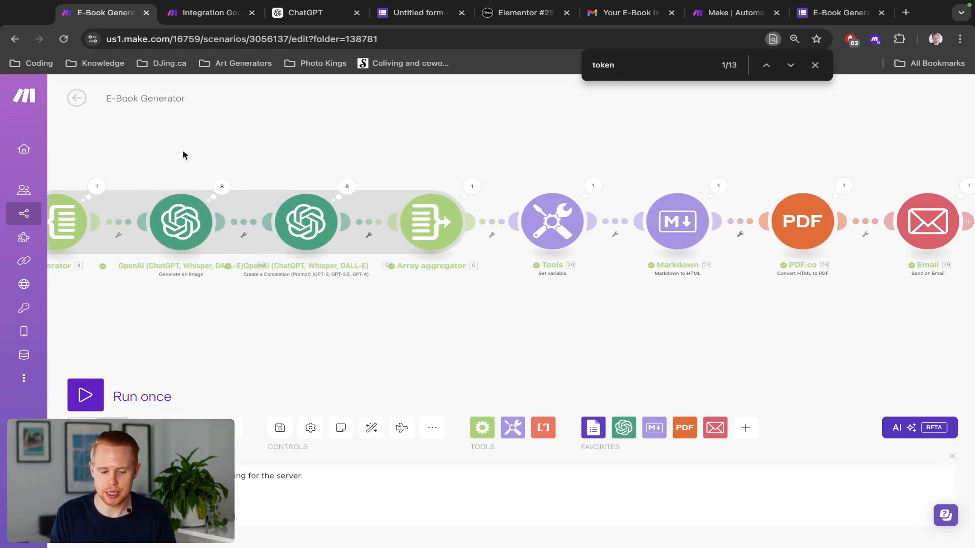
{"action": "scroll", "coordinate": [278, 143], "scroll_direction": "left", "scroll_amount": 3}
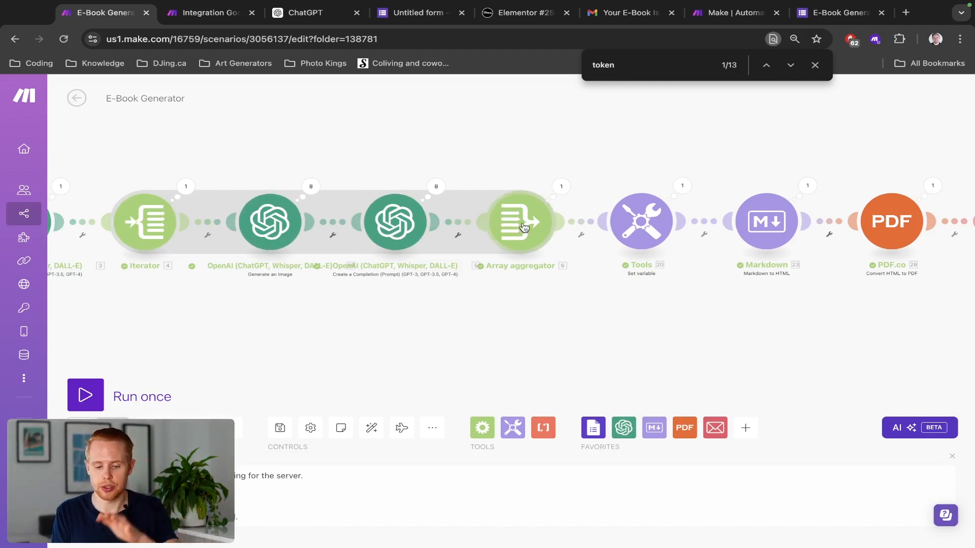
{"action": "left_click_drag", "start_coordinate": [844, 163], "coordinate": [535, 165]}
{"action": "left_click_drag", "start_coordinate": [293, 165], "coordinate": [830, 268]}
{"action": "left_click_drag", "start_coordinate": [406, 118], "coordinate": [695, 122]}
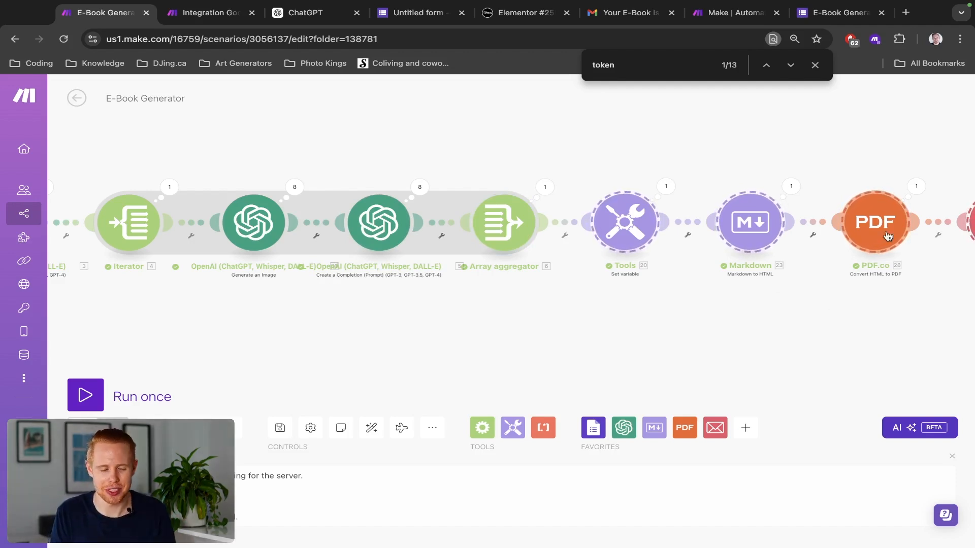
{"action": "key", "text": "ctrl+Tab"}
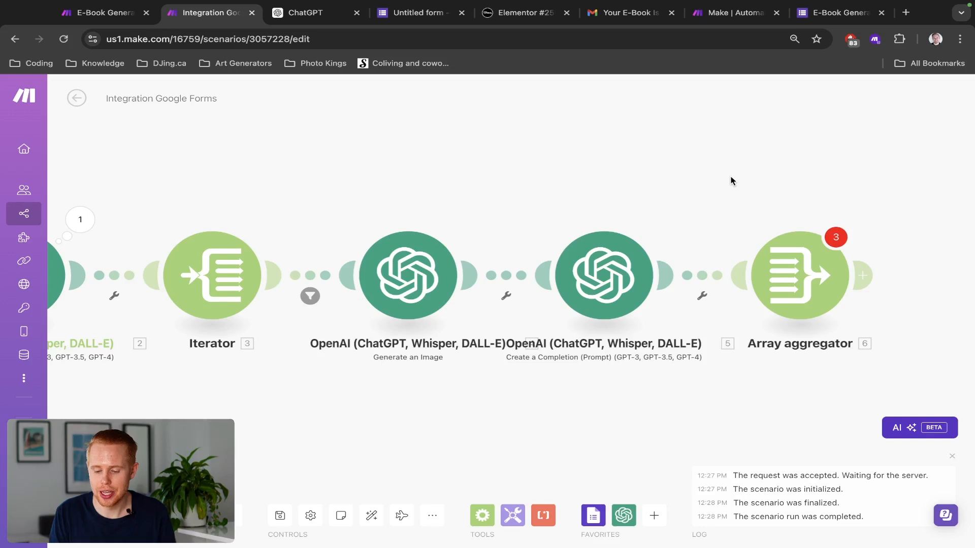
Step: Set the Array aggregator's source module to Iterator [3]
{"action": "left_click_drag", "start_coordinate": [730, 181], "coordinate": [574, 152]}
{"action": "left_click", "coordinate": [642, 246]}
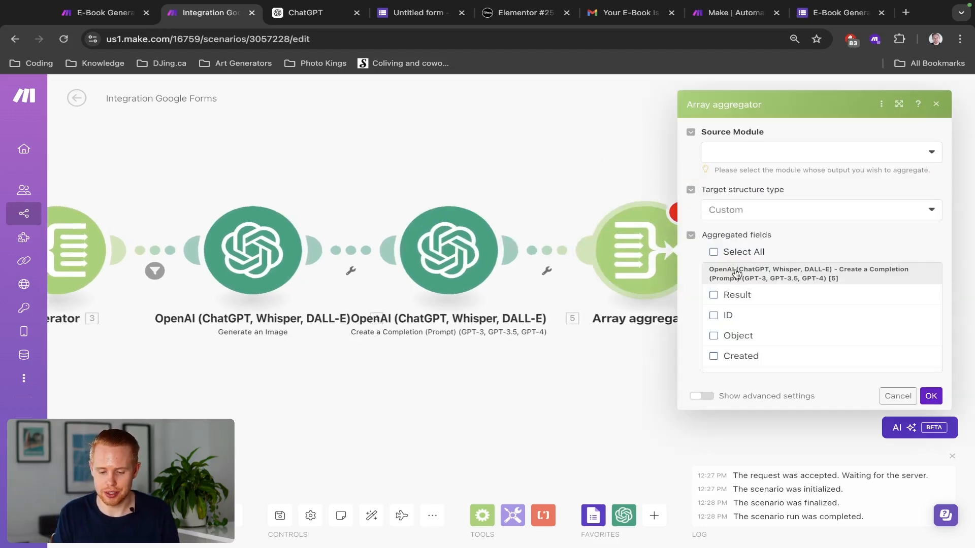
{"action": "left_click", "coordinate": [767, 160]}
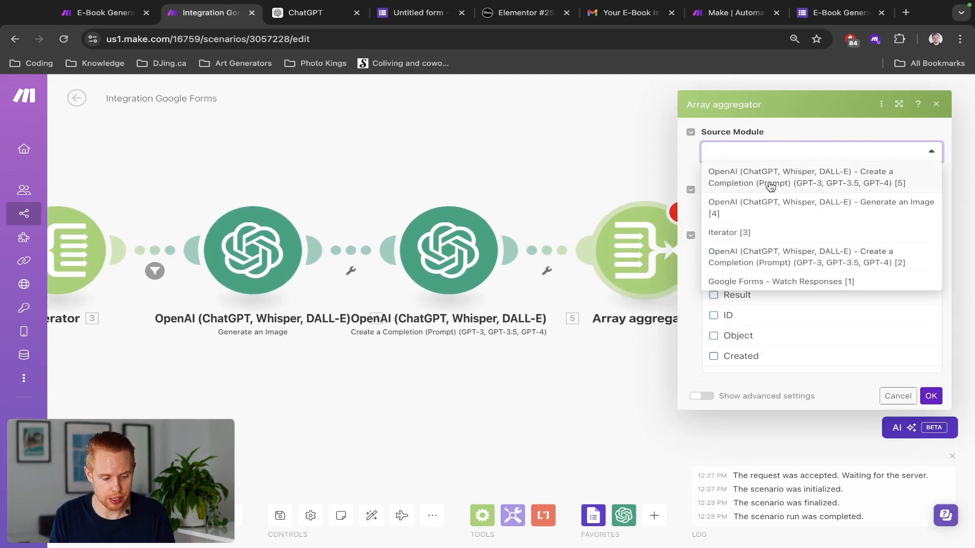
{"action": "left_click", "coordinate": [750, 233]}
{"action": "left_click_drag", "start_coordinate": [283, 189], "coordinate": [334, 183]}
{"action": "scroll", "coordinate": [333, 183], "scroll_direction": "down", "scroll_amount": 3}
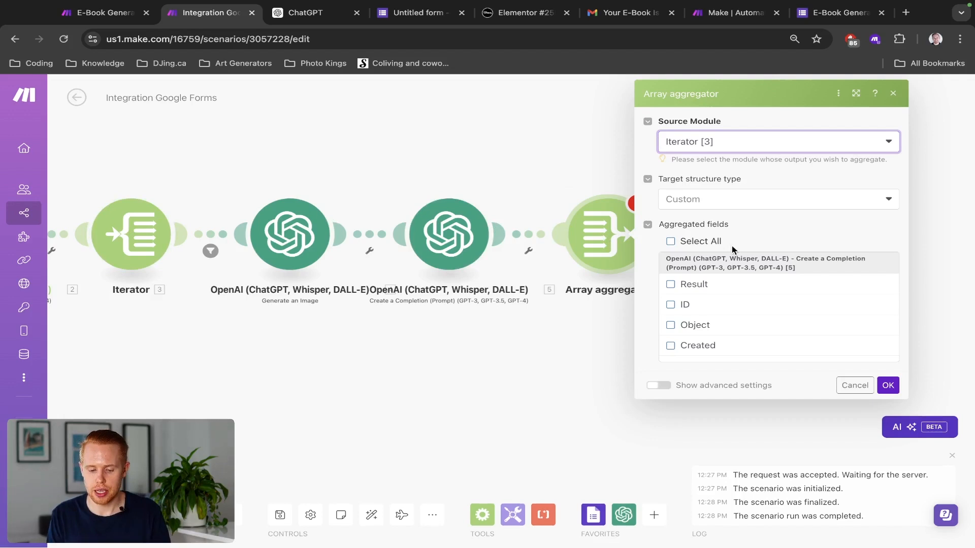
{"action": "scroll", "coordinate": [697, 329], "scroll_direction": "down", "scroll_amount": 1}
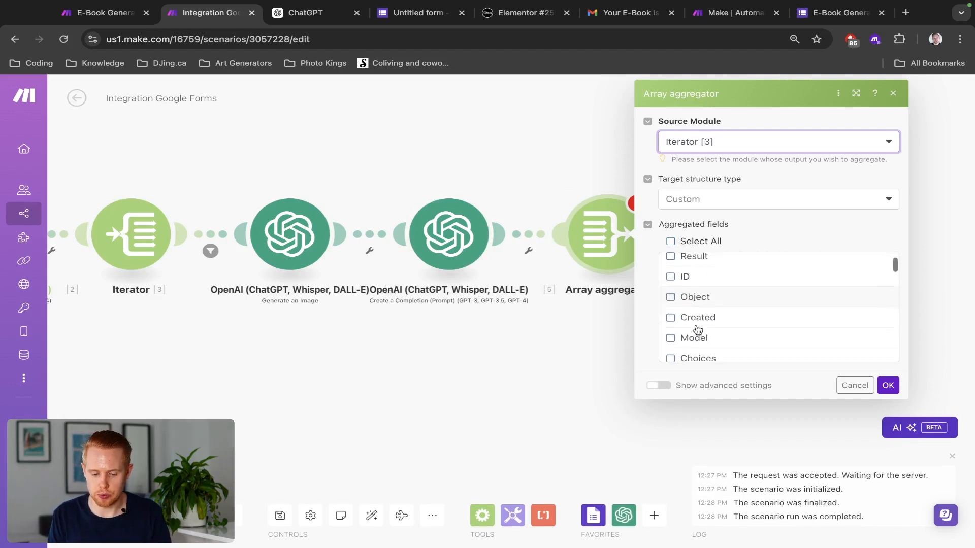
{"action": "scroll", "coordinate": [697, 327], "scroll_direction": "up", "scroll_amount": 2}
Step: Aggregate the Result, ID, Object and Created fields, confirm, and save the scenario
{"action": "left_click", "coordinate": [672, 284]}
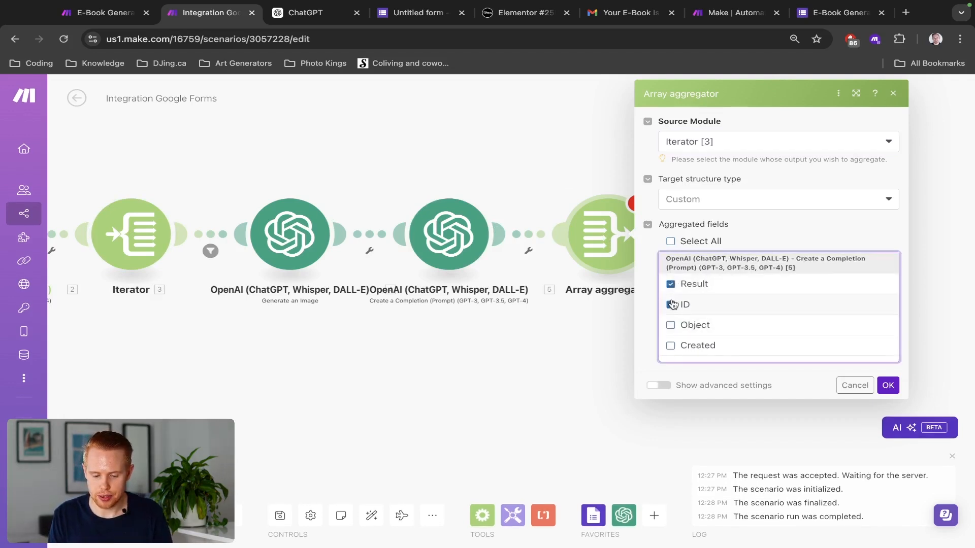
{"action": "left_click", "coordinate": [670, 305]}
{"action": "left_click", "coordinate": [671, 325]}
{"action": "left_click", "coordinate": [670, 346]}
{"action": "scroll", "coordinate": [675, 335], "scroll_direction": "down", "scroll_amount": 2}
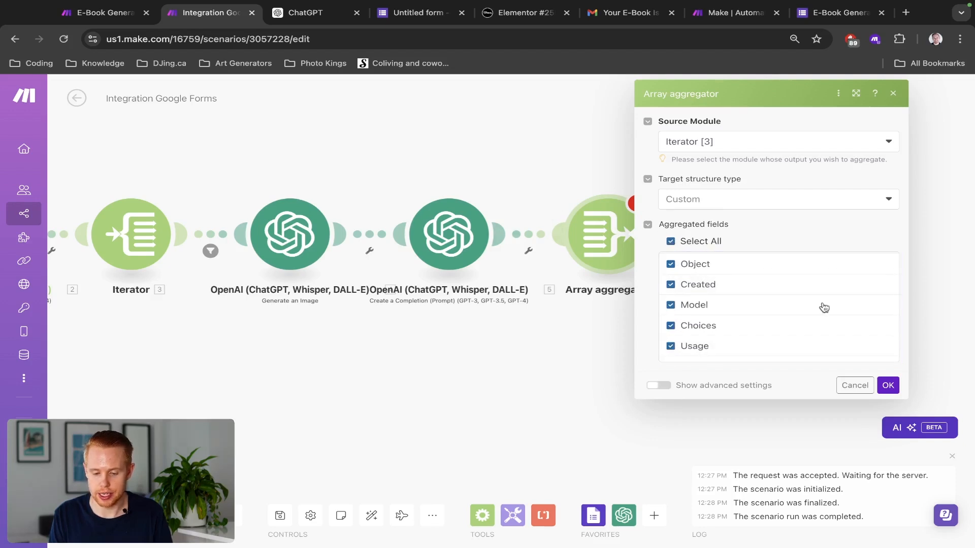
{"action": "left_click", "coordinate": [888, 386]}
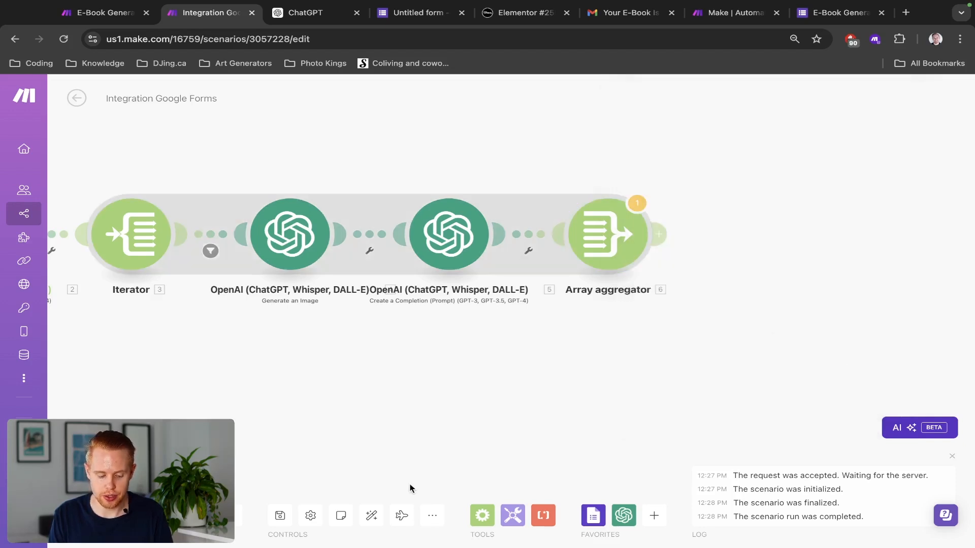
{"action": "key", "text": "ctrl+s"}
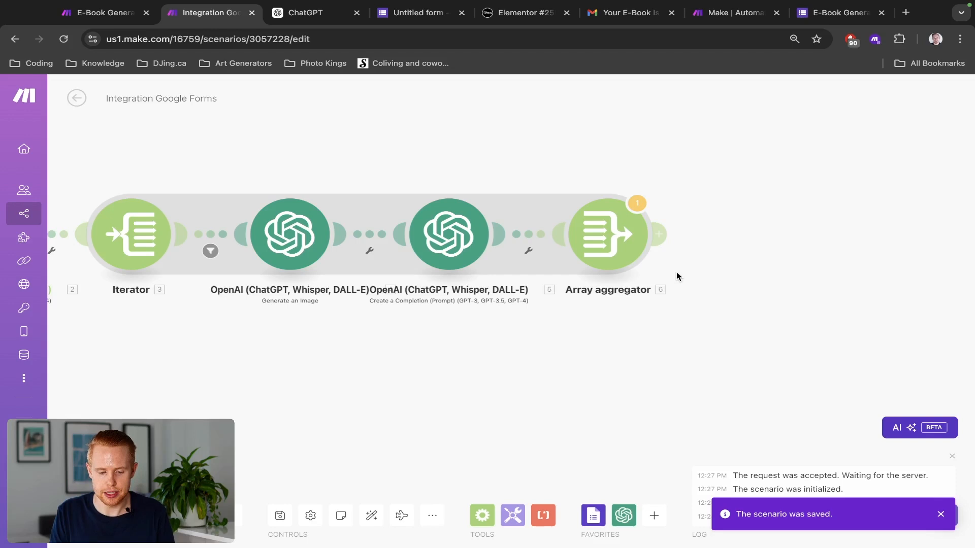
Step: Add a Tools Set variable module after the Array aggregator with variable name Results
{"action": "key", "text": "ctrl+shift+Tab"}
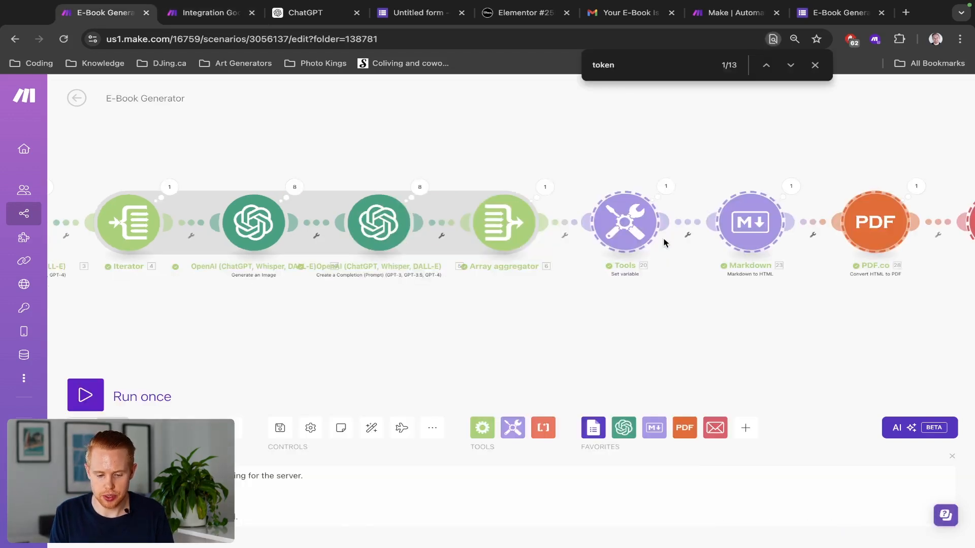
{"action": "key", "text": "ctrl+Tab"}
{"action": "left_click", "coordinate": [663, 237]}
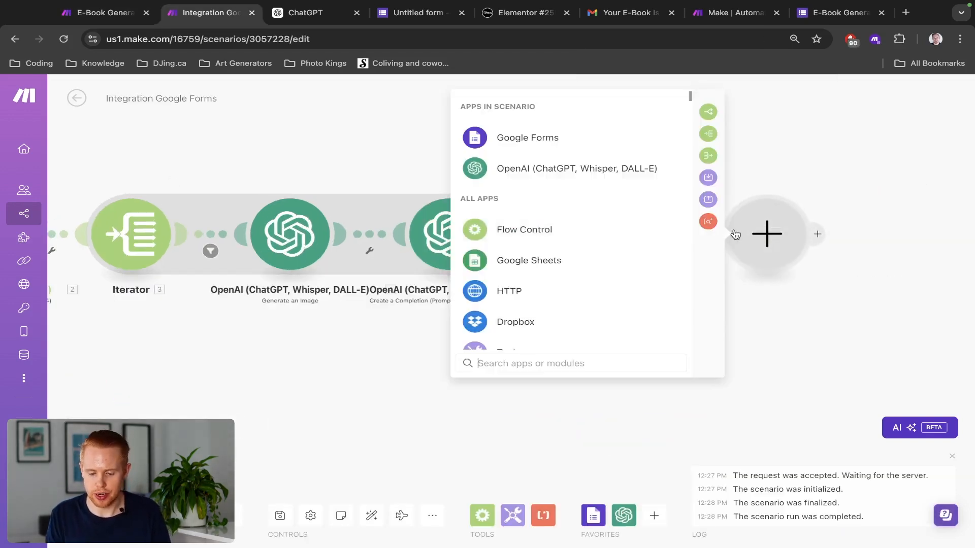
{"action": "type", "text": "set variable"}
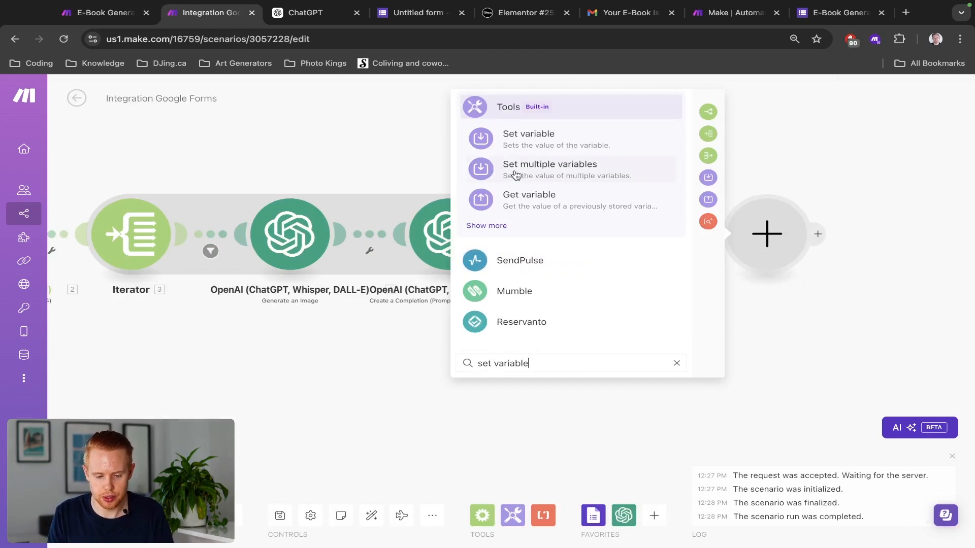
{"action": "left_click", "coordinate": [522, 146]}
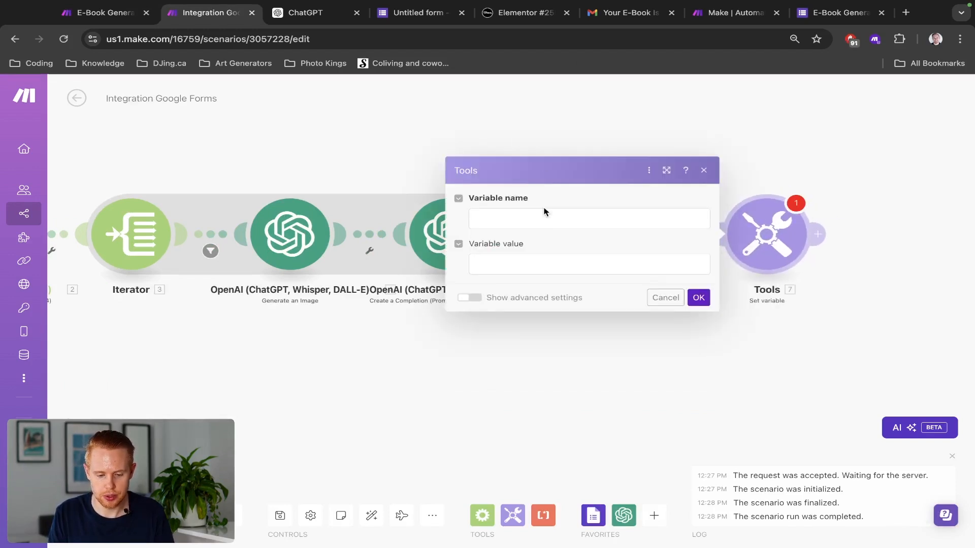
{"action": "left_click", "coordinate": [531, 220]}
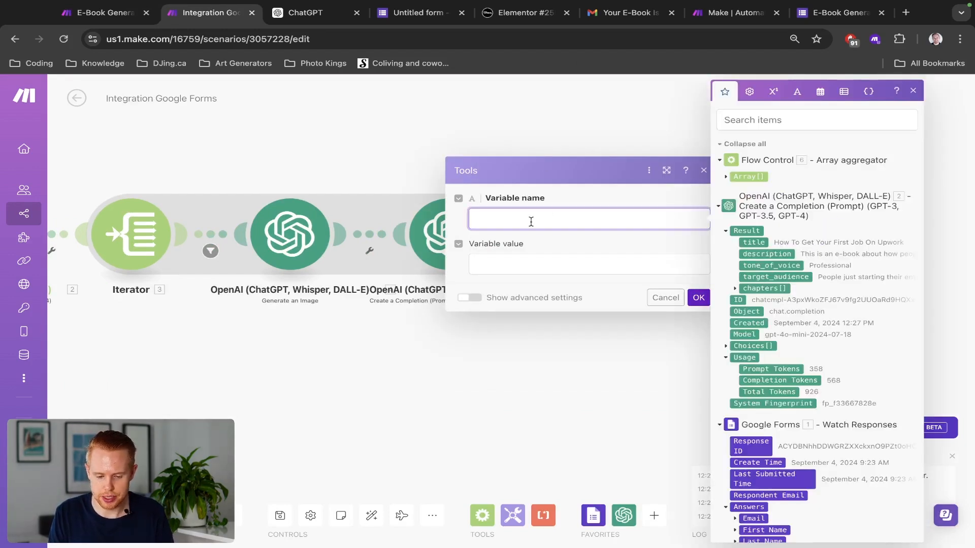
{"action": "type", "text": "Results"}
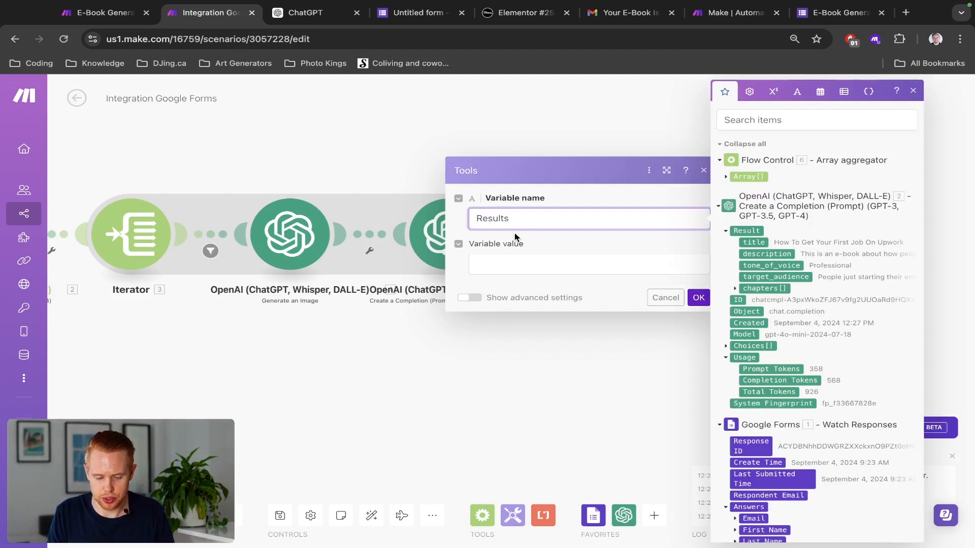
{"action": "left_click", "coordinate": [500, 254]}
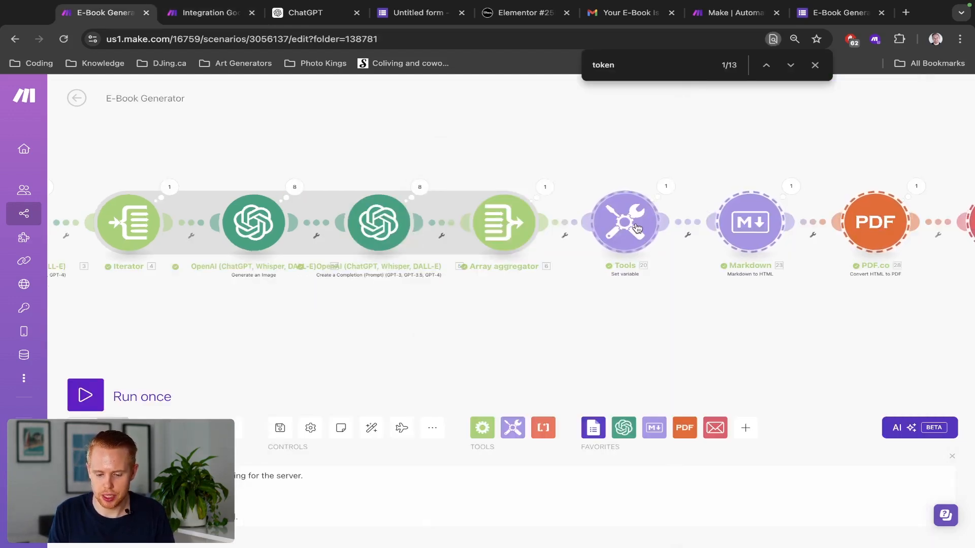
Step: Inspect the join expression used as the reference scenario's Set variable value
{"action": "left_click", "coordinate": [636, 227]}
{"action": "left_click", "coordinate": [817, 264]}
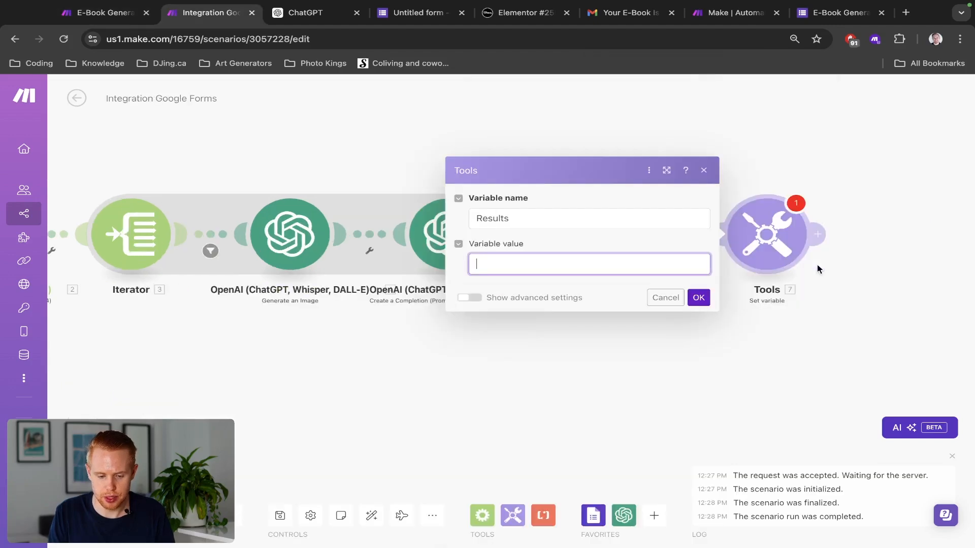
{"action": "left_click", "coordinate": [575, 256]}
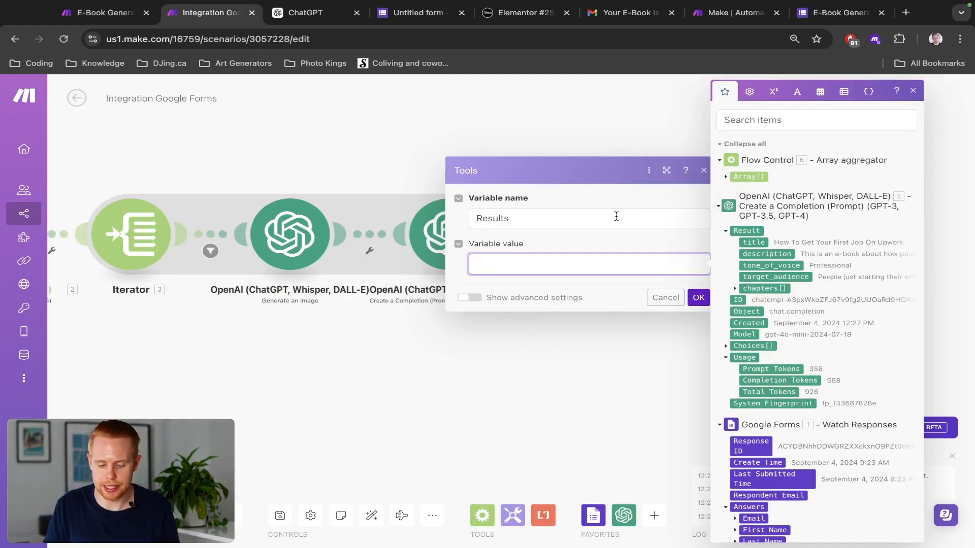
Step: Reopen the Set variable module and focus its Variable value expression
{"action": "left_click", "coordinate": [379, 172]}
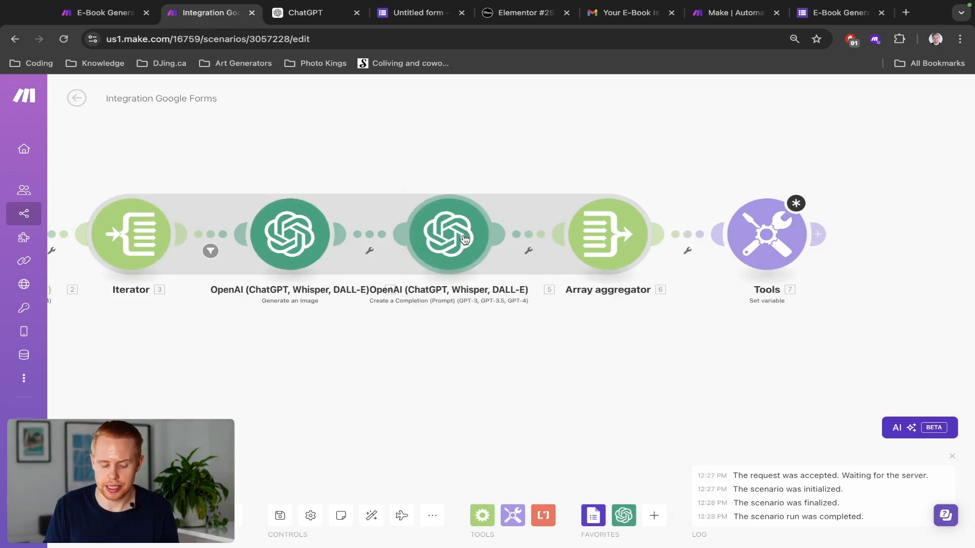
{"action": "scroll", "coordinate": [496, 193], "scroll_direction": "right", "scroll_amount": 3}
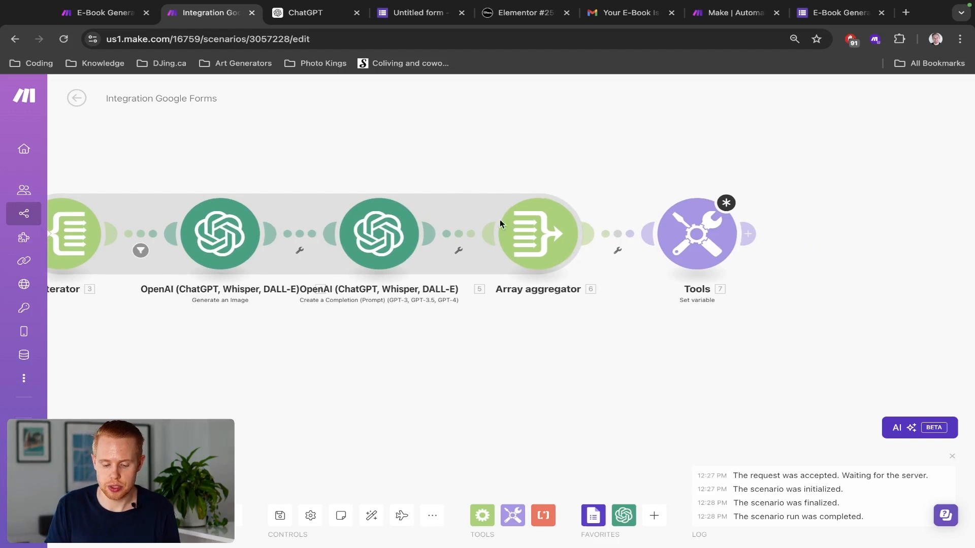
{"action": "left_click", "coordinate": [682, 229]}
{"action": "left_click", "coordinate": [533, 265]}
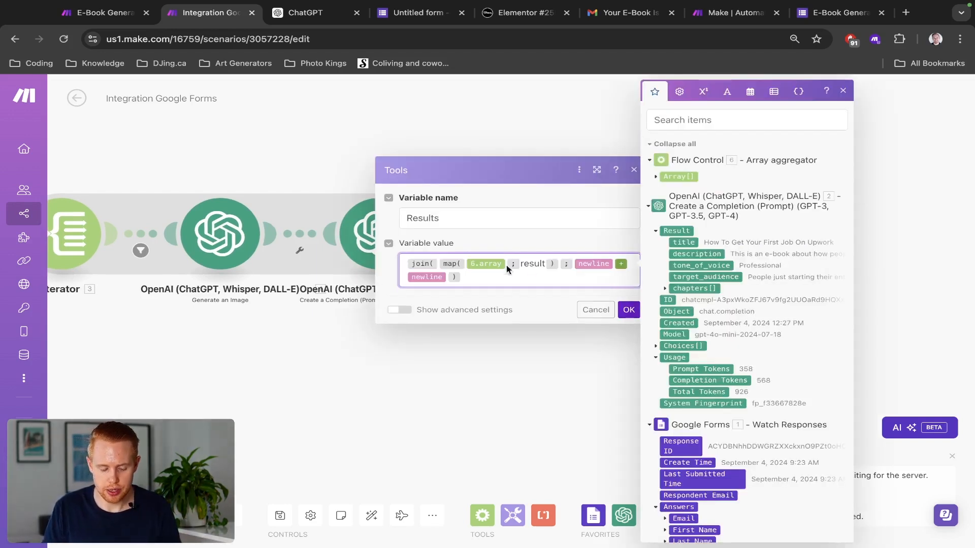
{"action": "left_click", "coordinate": [471, 248]}
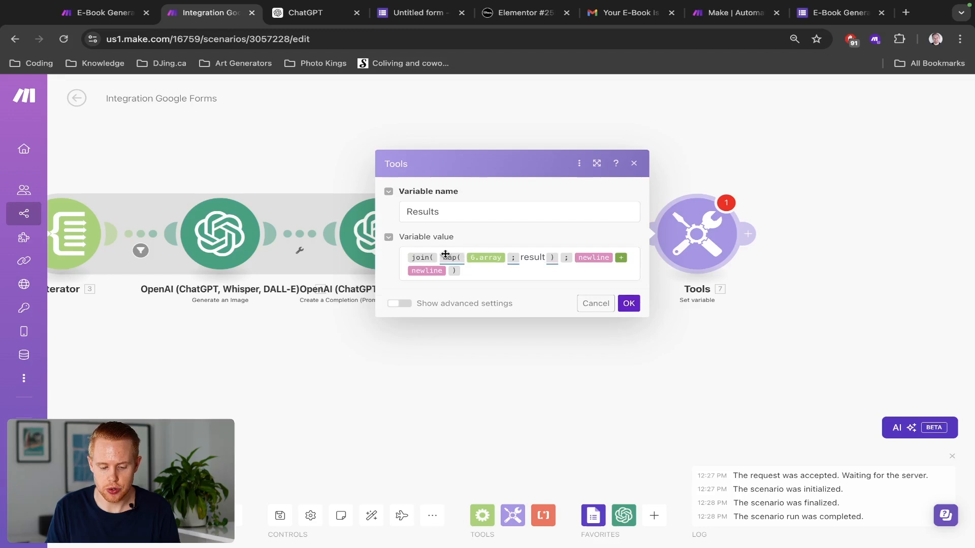
Step: Paste a second join expression on a new line and strip join, leaving map(6.array; result)
{"action": "mouse_move", "coordinate": [446, 261]}
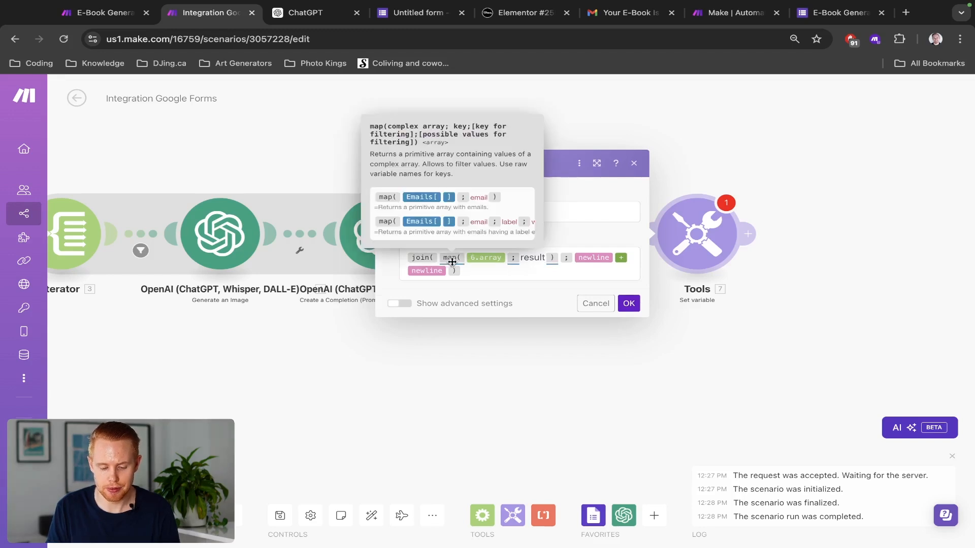
{"action": "left_click", "coordinate": [464, 268]}
{"action": "key", "text": "Return"}
{"action": "key", "text": "Return"}
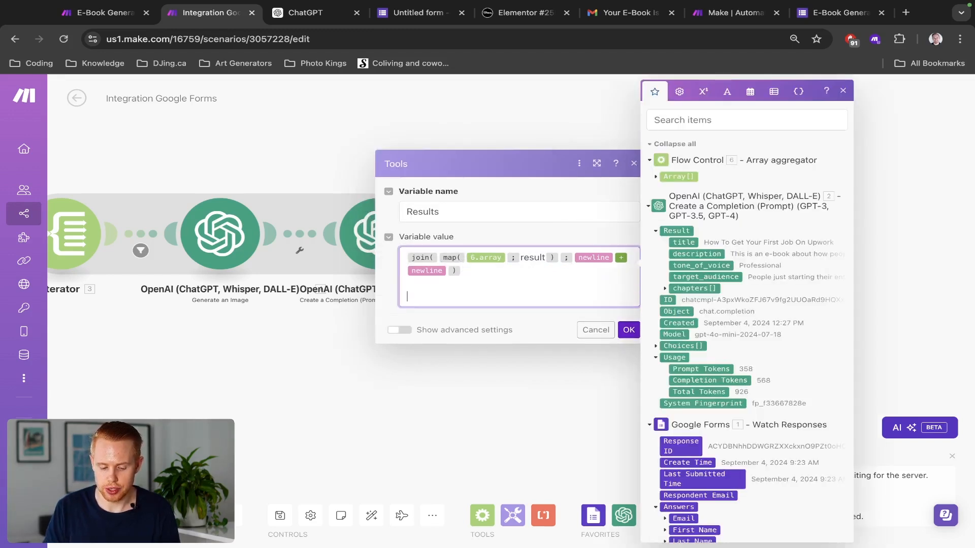
{"action": "type", "text": "join( map( 6.array ; result ) ; newline + newline )"}
{"action": "key", "text": "BackSpace"}
{"action": "key", "text": "BackSpace"}
{"action": "key", "text": "BackSpace"}
{"action": "key", "text": "BackSpace"}
{"action": "key", "text": "BackSpace"}
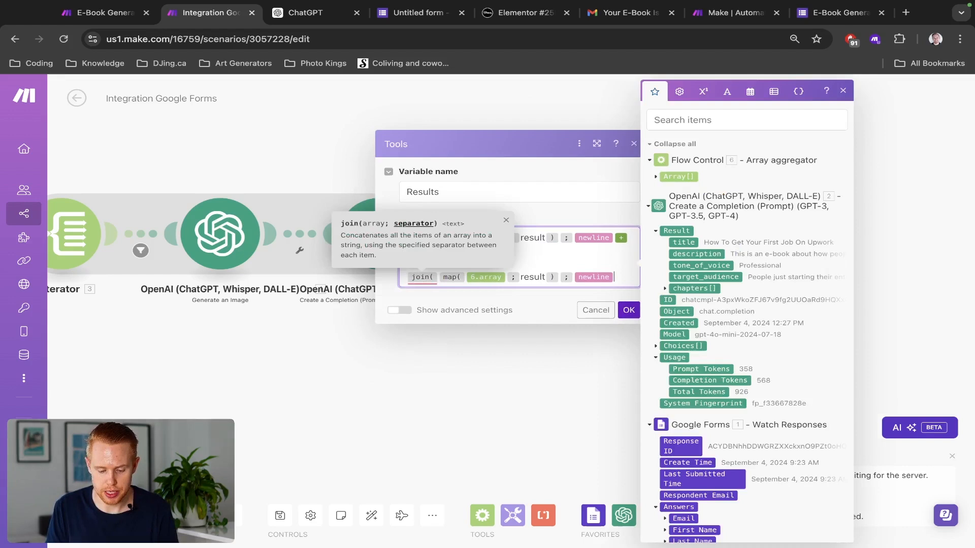
{"action": "key", "text": "Left"}
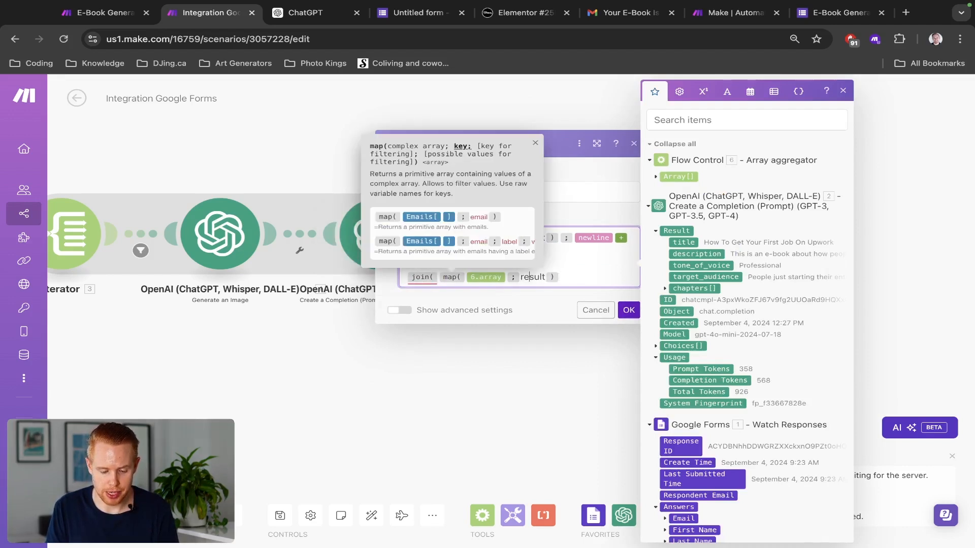
{"action": "key", "text": "Left"}
{"action": "key", "text": "Left"}
{"action": "key", "text": "Left"}
{"action": "key", "text": "BackSpace"}
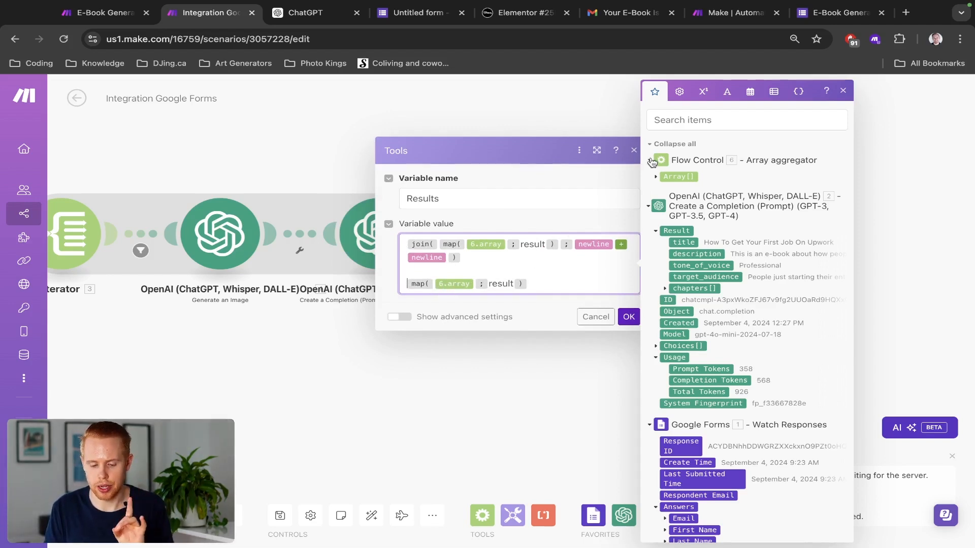
Step: Inspect the aggregated array's fields, test object and model keys, then delete the leftover map line
{"action": "left_click", "coordinate": [655, 177]}
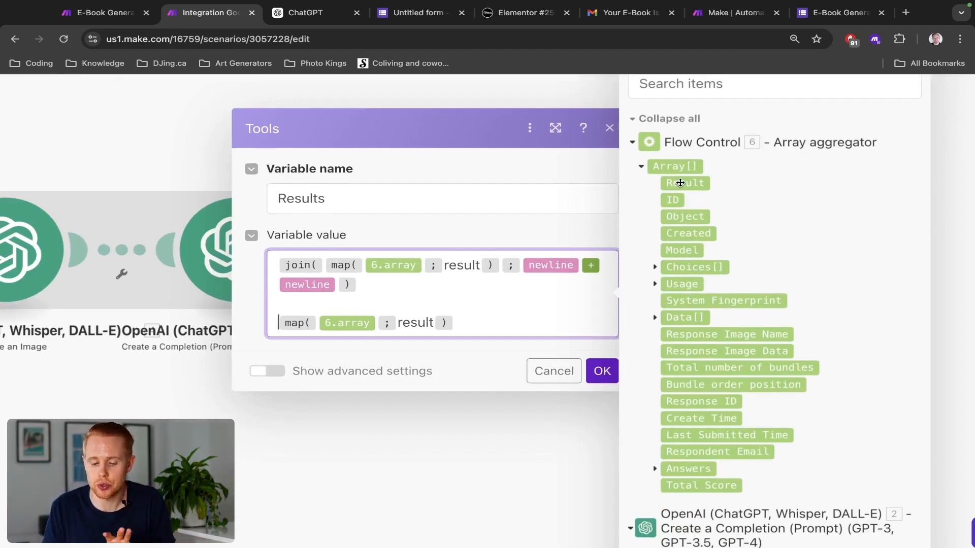
{"action": "mouse_move", "coordinate": [681, 184]}
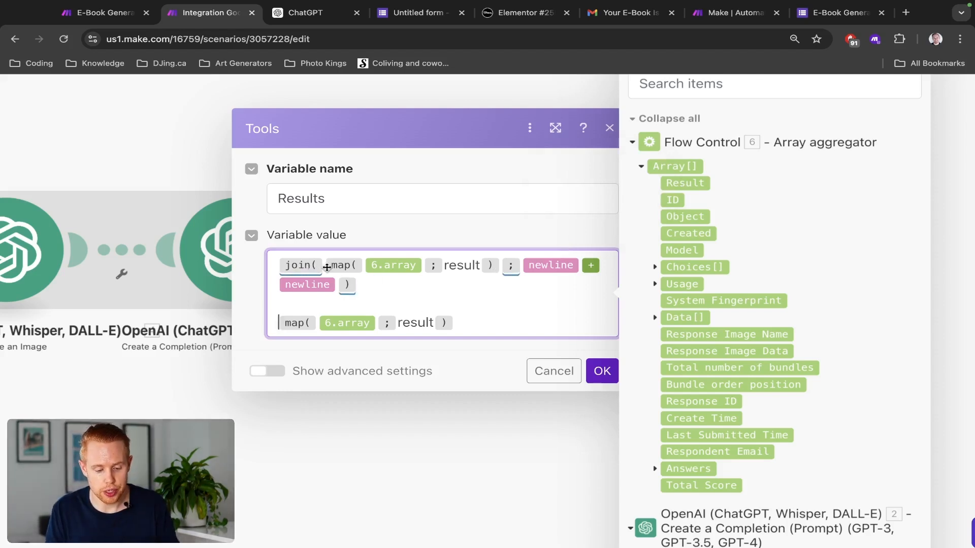
{"action": "mouse_move", "coordinate": [297, 265]}
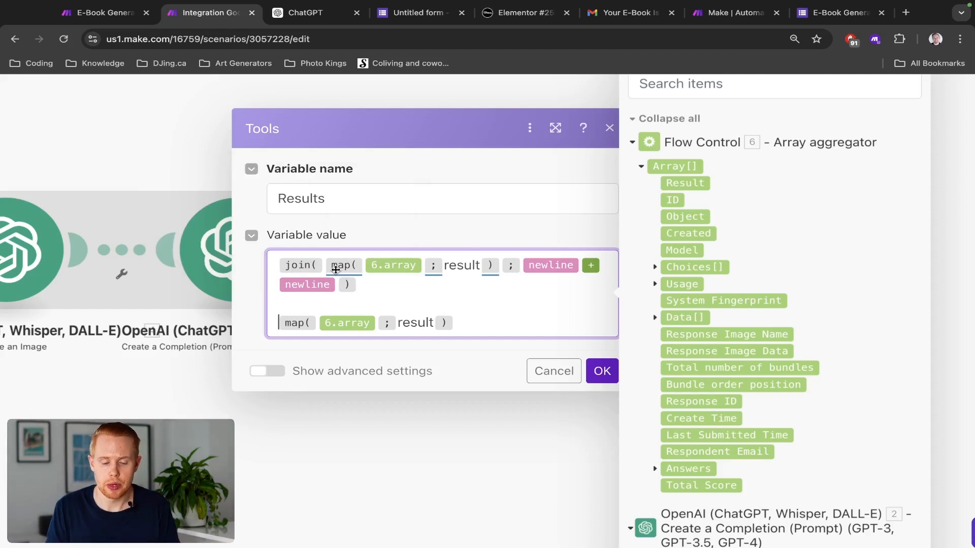
{"action": "mouse_move", "coordinate": [355, 271]}
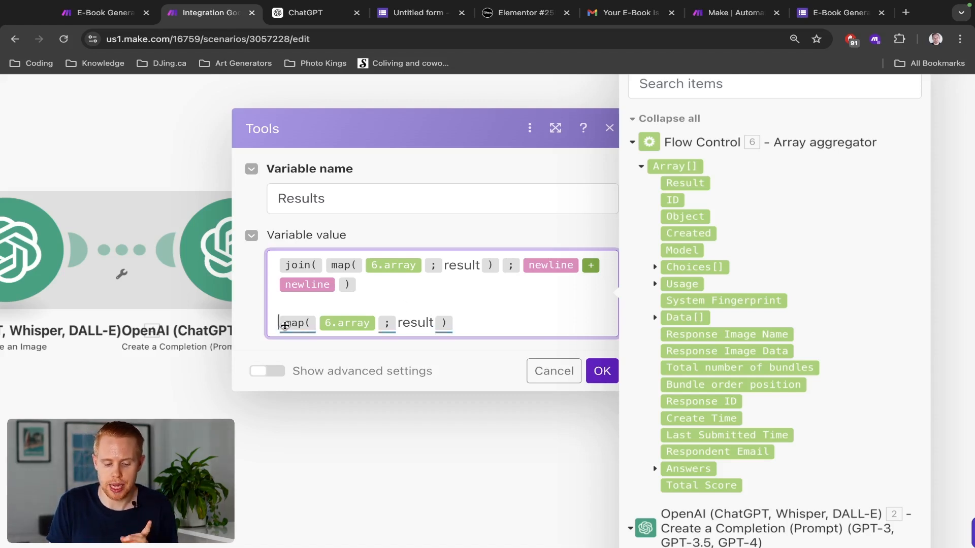
{"action": "mouse_move", "coordinate": [336, 325]}
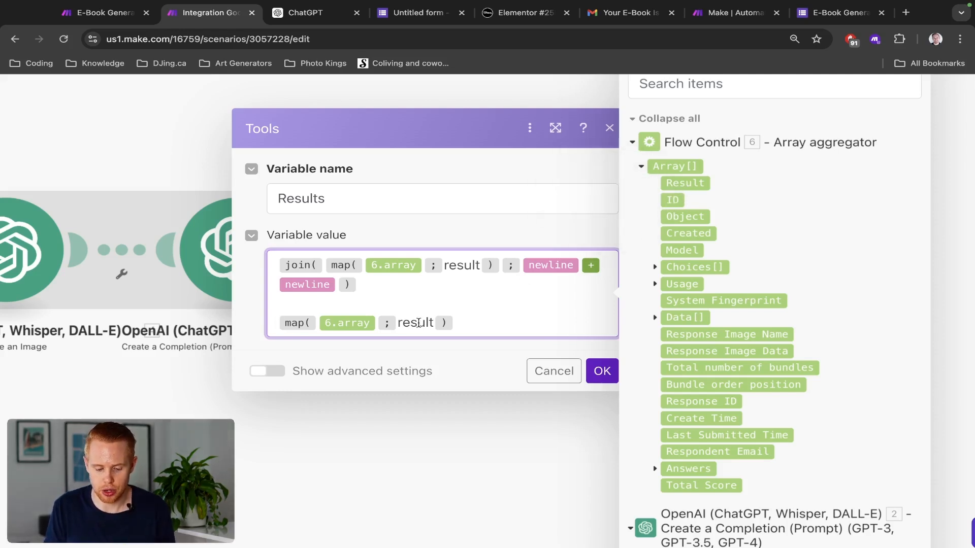
{"action": "double_click", "coordinate": [417, 323]}
{"action": "type", "text": "ob"}
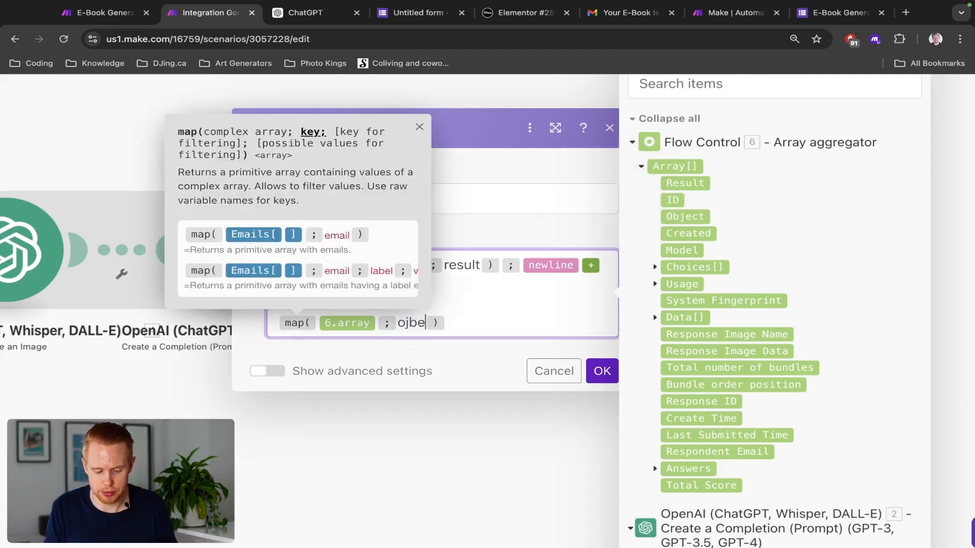
{"action": "type", "text": "ject"}
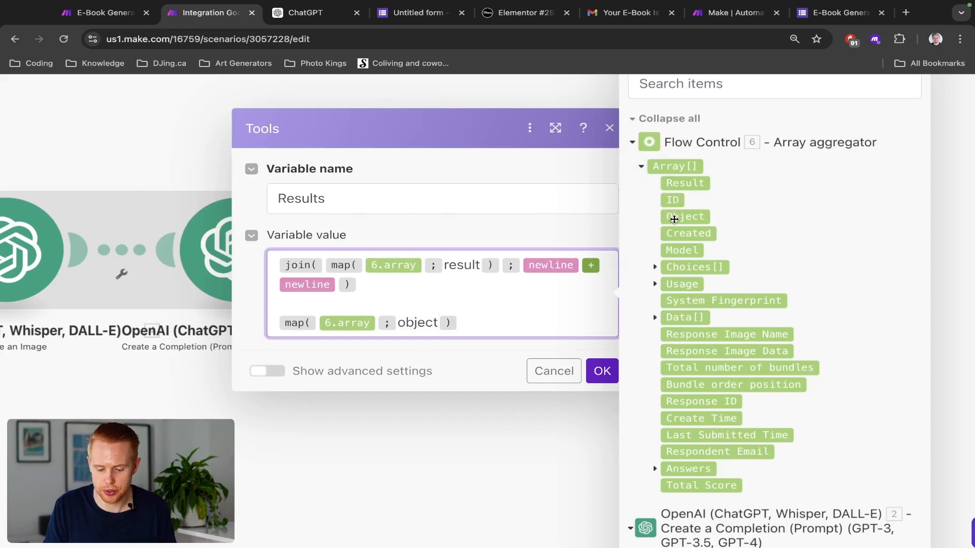
{"action": "key", "text": "BackSpace"}
{"action": "key", "text": "BackSpace"}
{"action": "key", "text": "BackSpace"}
{"action": "key", "text": "BackSpace"}
{"action": "key", "text": "BackSpace"}
{"action": "key", "text": "BackSpace"}
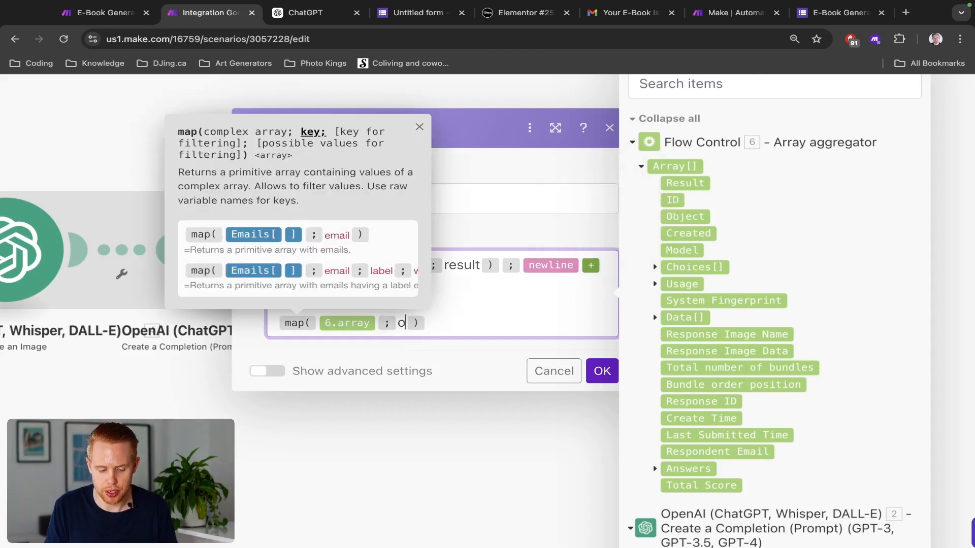
{"action": "type", "text": "model"}
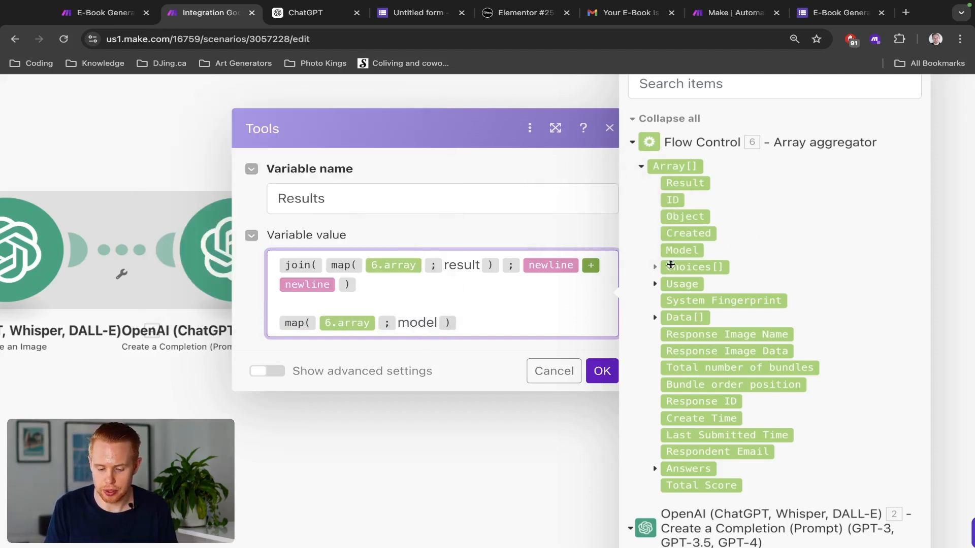
{"action": "key", "text": "BackSpace"}
{"action": "key", "text": "BackSpace"}
{"action": "key", "text": "BackSpace"}
{"action": "key", "text": "BackSpace"}
{"action": "key", "text": "BackSpace"}
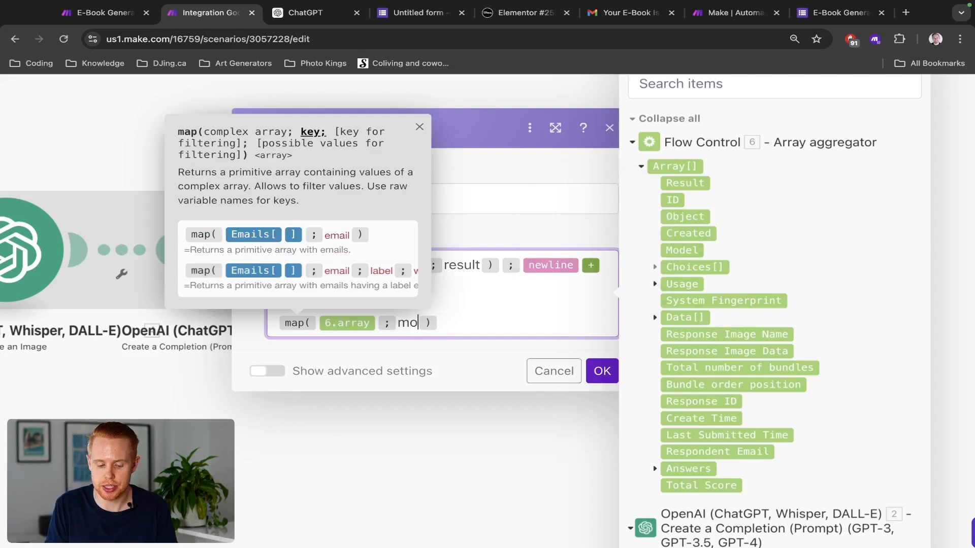
{"action": "type", "text": "result"}
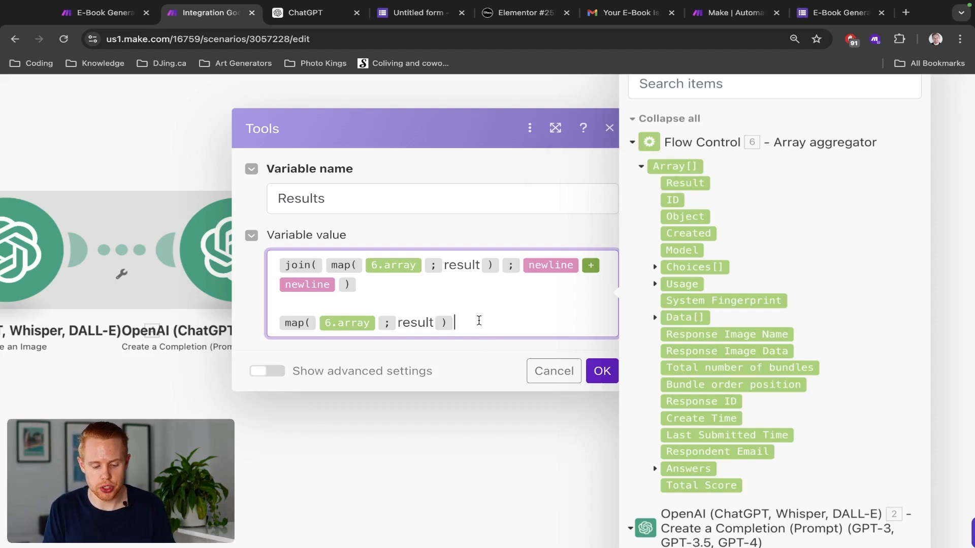
{"action": "triple_click", "coordinate": [476, 317]}
{"action": "key", "text": "BackSpace"}
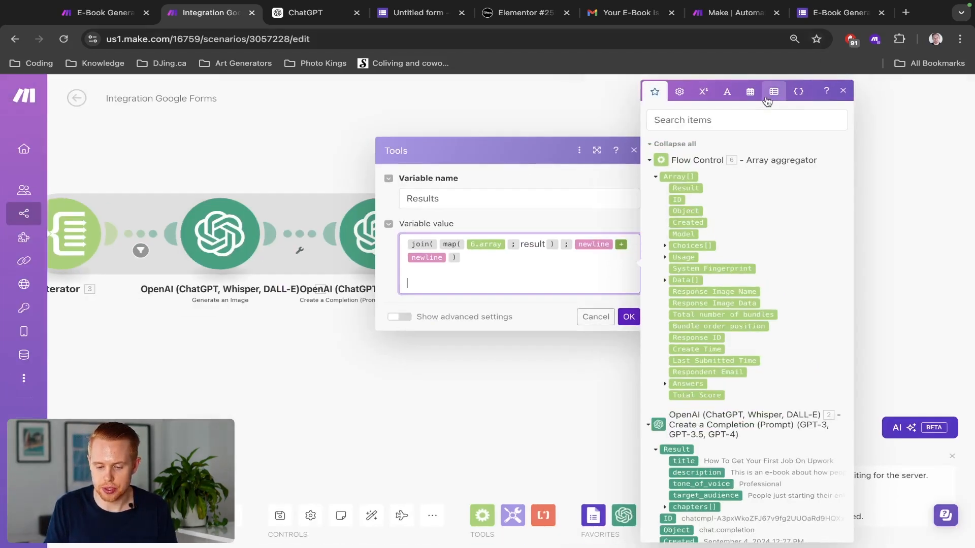
Step: Insert a join function from the array functions onto a new line below the Results formula
{"action": "left_click", "coordinate": [766, 99]}
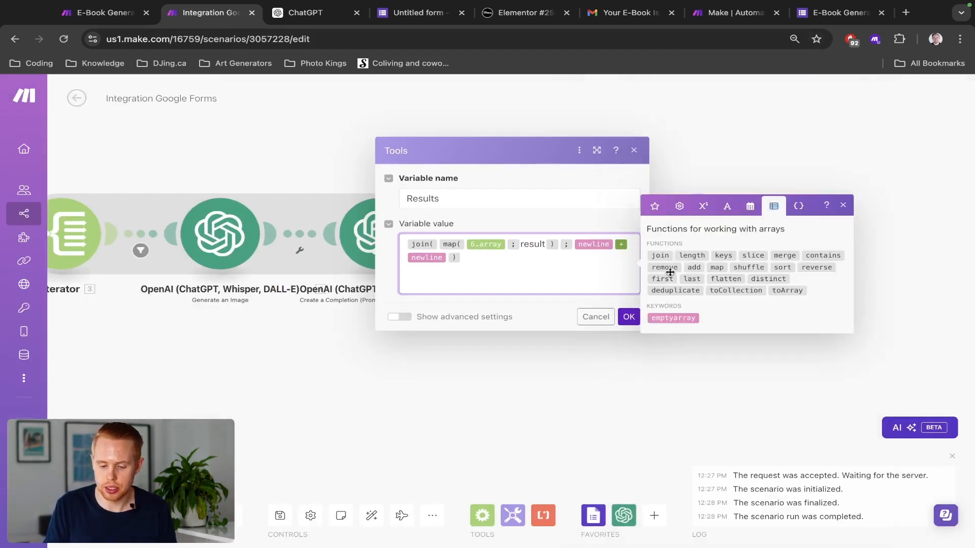
{"action": "left_click", "coordinate": [659, 255]}
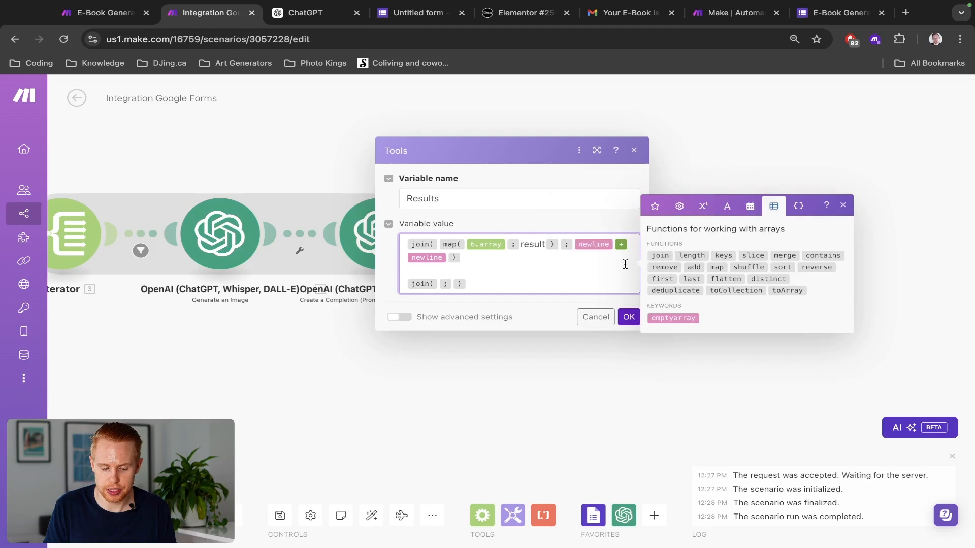
{"action": "left_click", "coordinate": [438, 287]}
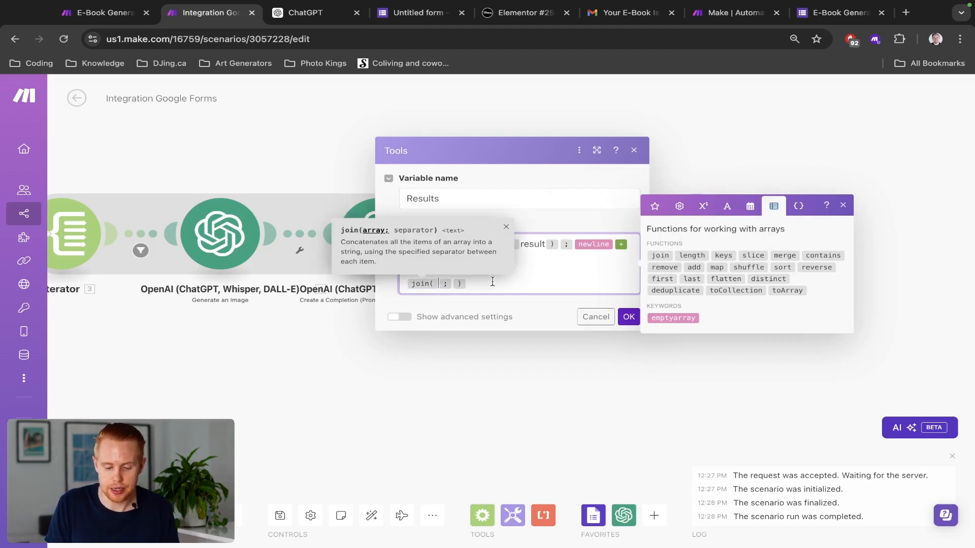
{"action": "left_click", "coordinate": [531, 283]}
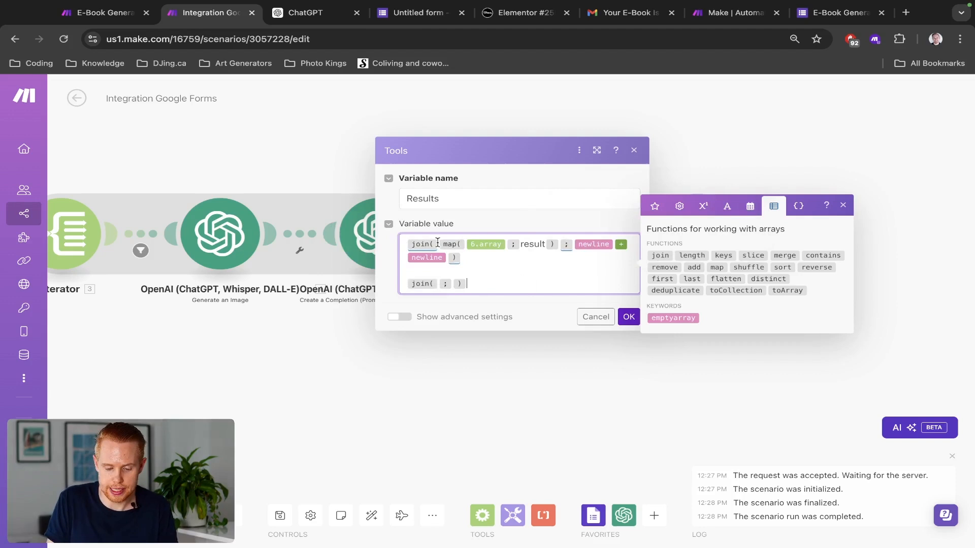
{"action": "left_click_drag", "start_coordinate": [437, 243], "coordinate": [559, 250]}
Step: Enter TEXT as the example join's first argument and review the separator help
{"action": "left_click", "coordinate": [437, 283]}
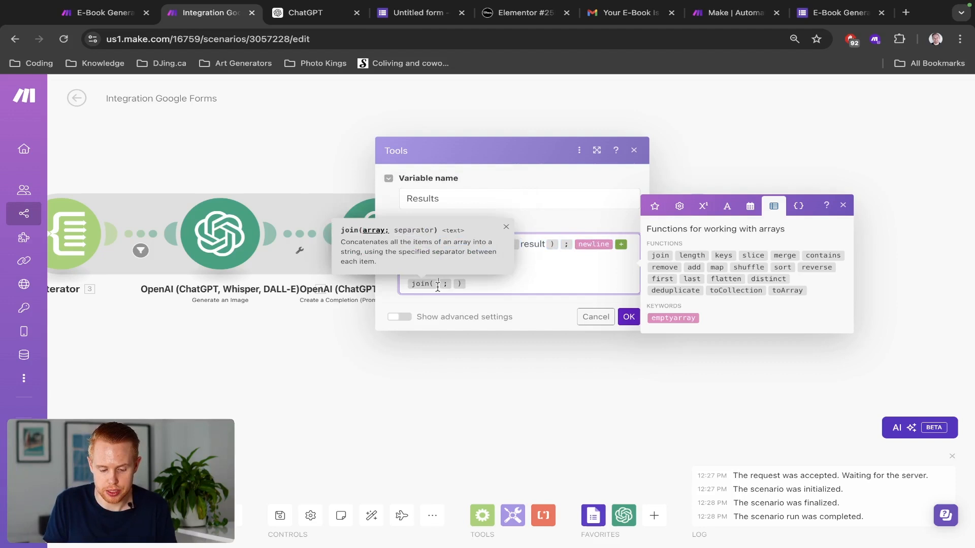
{"action": "type", "text": "TEXT"}
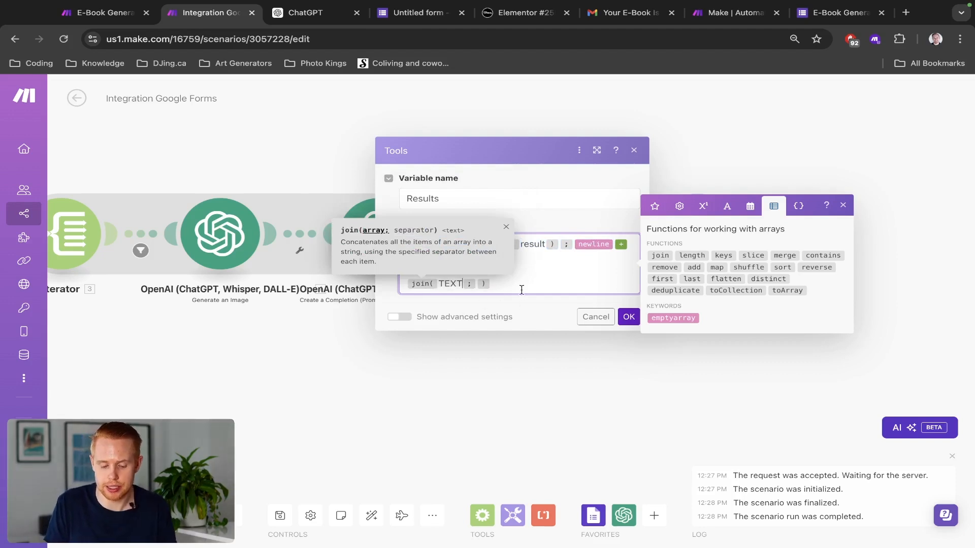
{"action": "left_click", "coordinate": [520, 285]}
{"action": "left_click", "coordinate": [477, 283]}
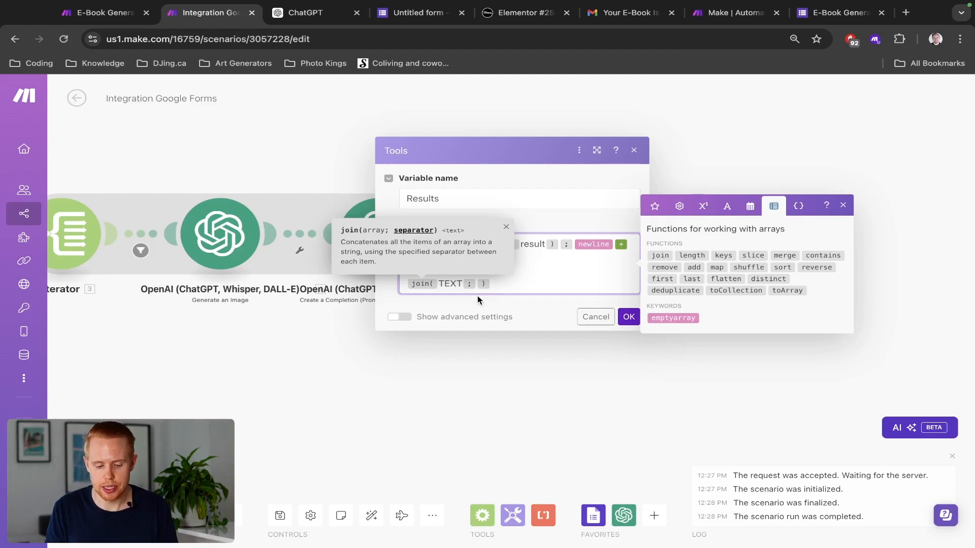
{"action": "left_click", "coordinate": [542, 265]}
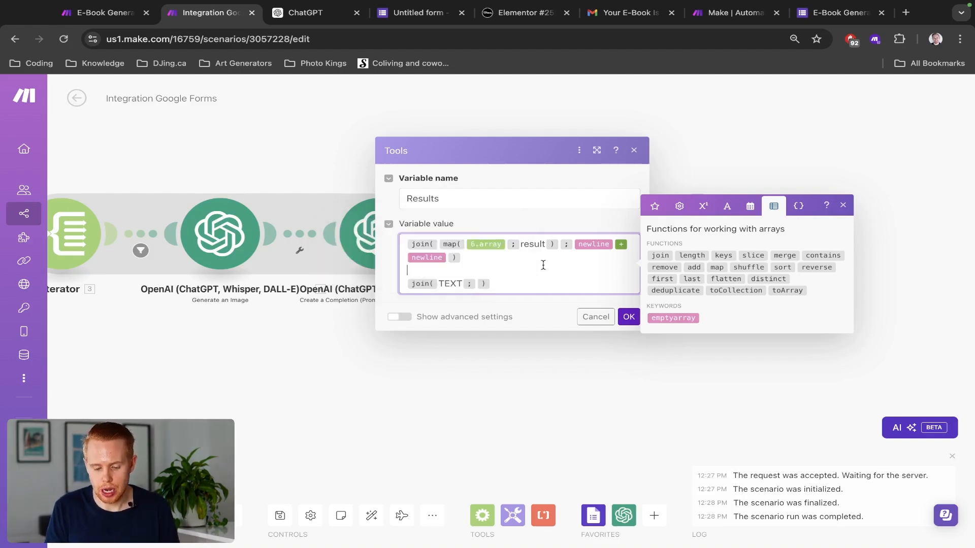
{"action": "key", "text": "ctrl+Tab"}
{"action": "key", "text": "ctrl+Tab"}
{"action": "key", "text": "ctrl+Tab"}
{"action": "key", "text": "ctrl+Tab"}
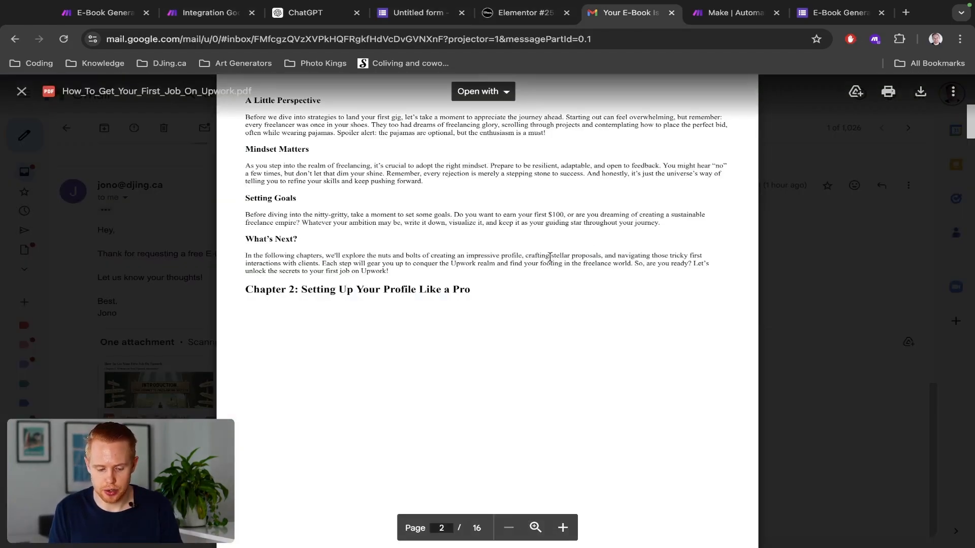
Step: Highlight the PDF text around the Chapter 2 heading, ending at 'Upwork!', then return to Make
{"action": "scroll", "coordinate": [438, 274], "scroll_direction": "up", "scroll_amount": 5}
{"action": "scroll", "coordinate": [438, 274], "scroll_direction": "down", "scroll_amount": 10}
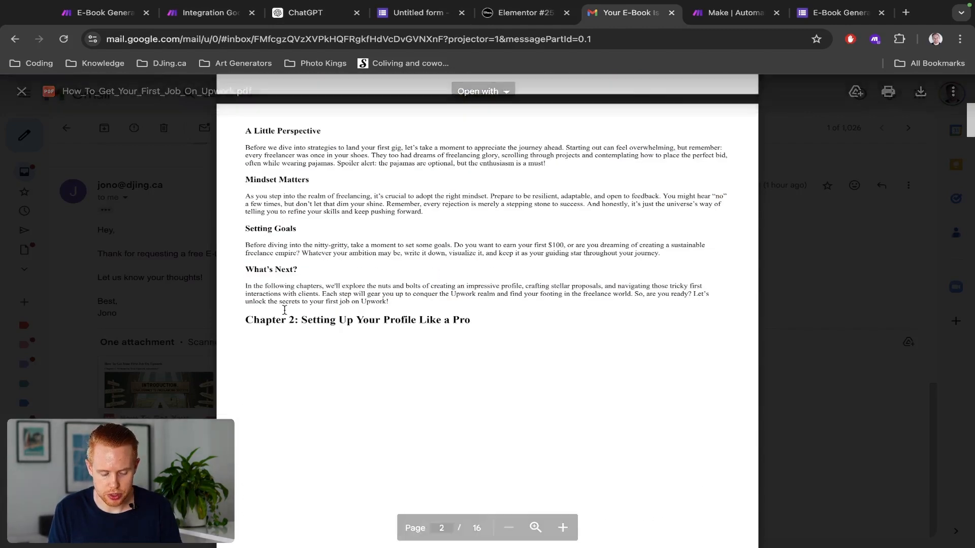
{"action": "scroll", "coordinate": [283, 309], "scroll_direction": "up", "scroll_amount": 5}
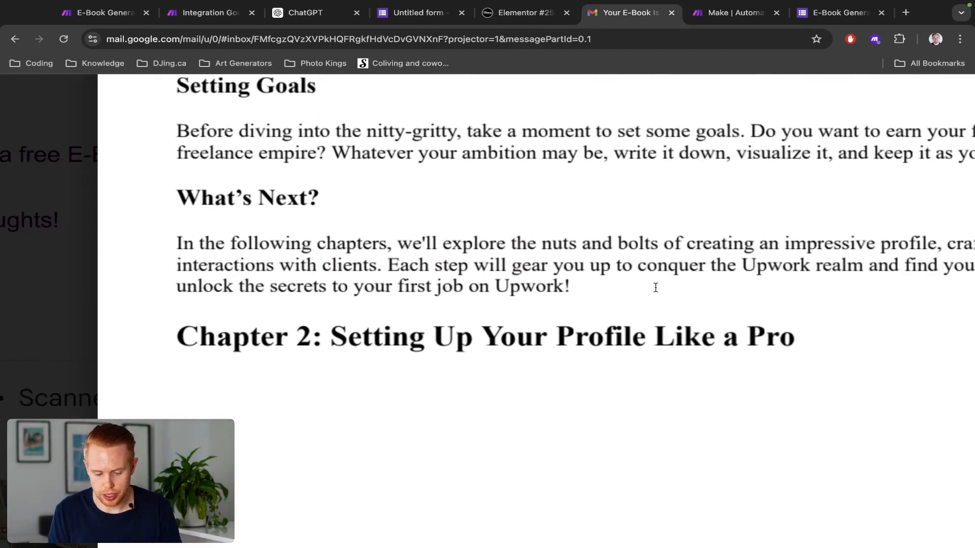
{"action": "left_click_drag", "start_coordinate": [176, 333], "coordinate": [568, 280]}
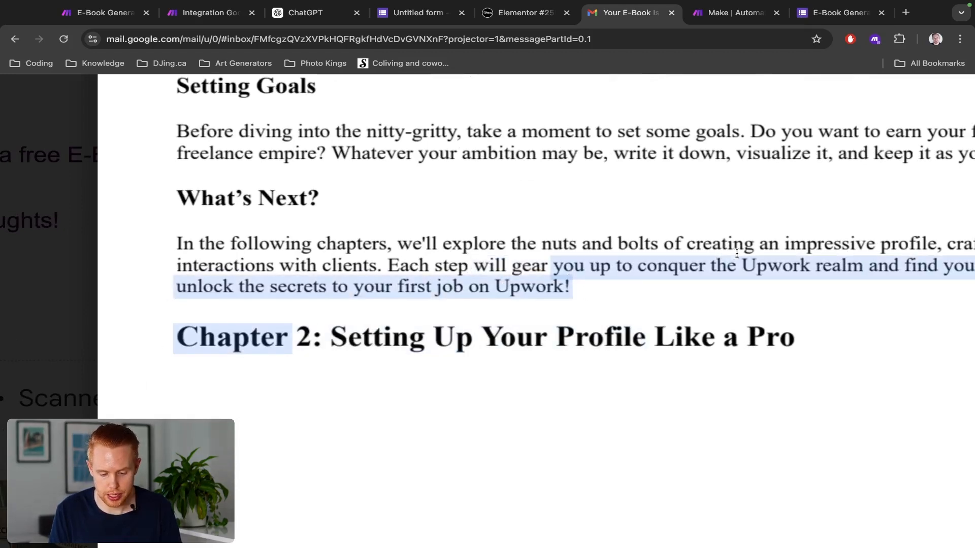
{"action": "left_click", "coordinate": [501, 298]}
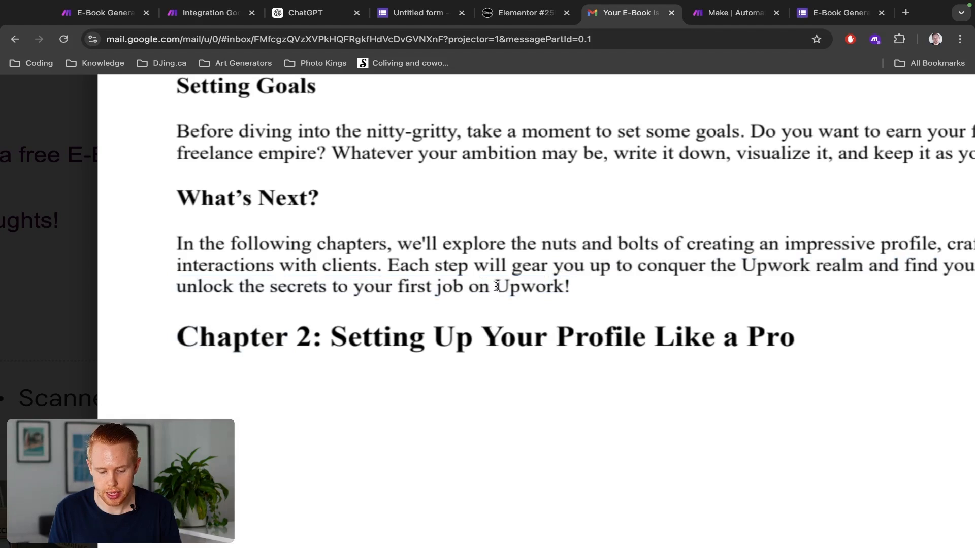
{"action": "left_click_drag", "start_coordinate": [497, 286], "coordinate": [573, 287]}
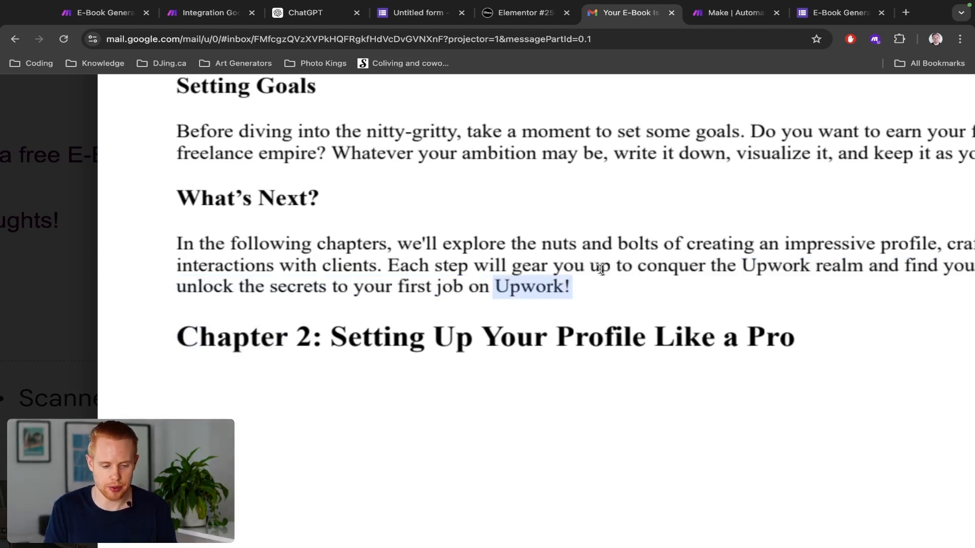
{"action": "key", "text": "super+2"}
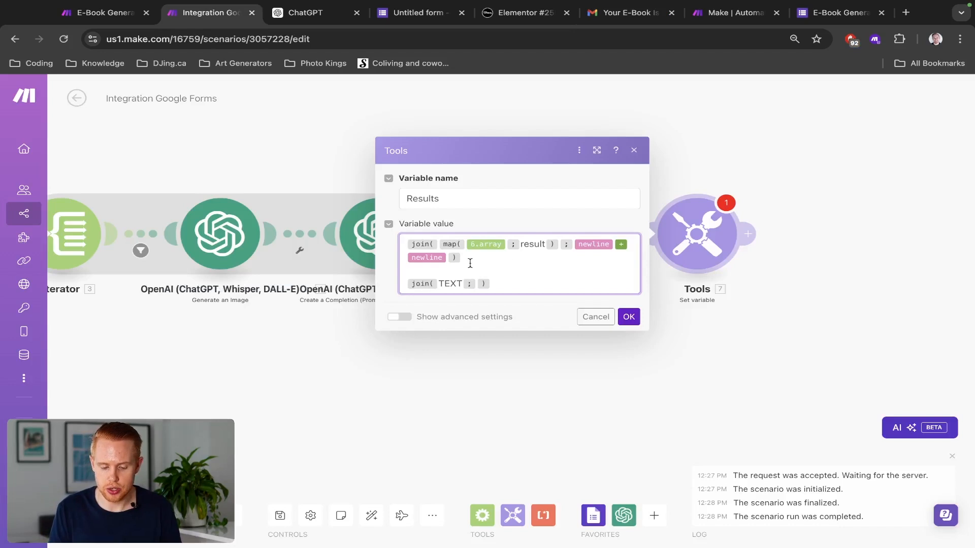
Step: Delete the example join line and confirm the Results variable settings
{"action": "left_click", "coordinate": [500, 291]}
{"action": "key", "text": "BackSpace"}
{"action": "key", "text": "BackSpace"}
{"action": "key", "text": "BackSpace"}
{"action": "key", "text": "BackSpace"}
{"action": "key", "text": "BackSpace"}
{"action": "key", "text": "BackSpace"}
{"action": "key", "text": "BackSpace"}
{"action": "key", "text": "BackSpace"}
{"action": "key", "text": "BackSpace"}
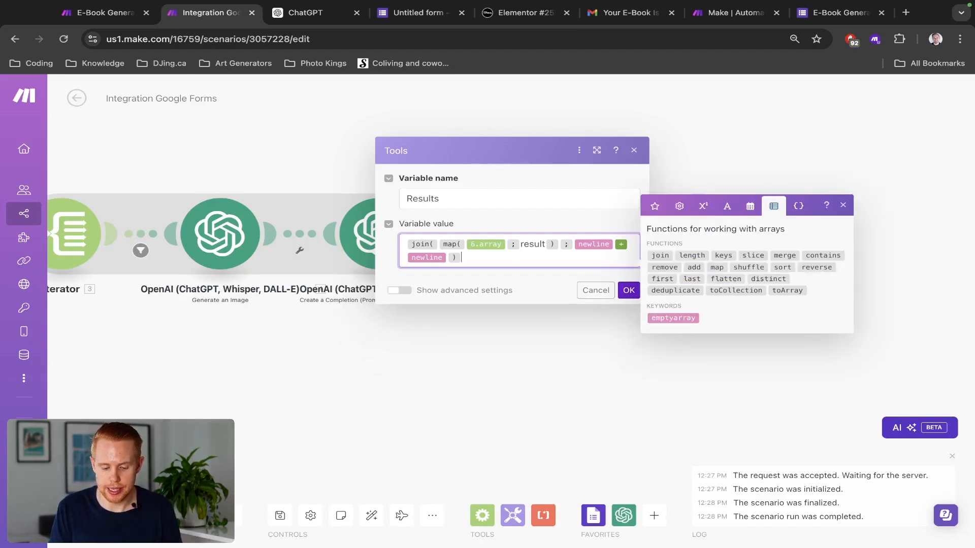
{"action": "left_click", "coordinate": [629, 290]}
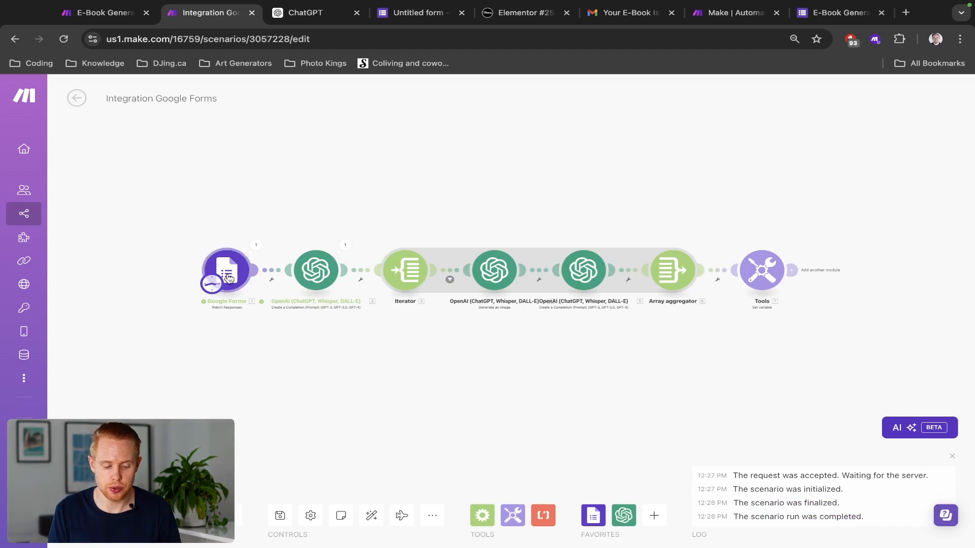
Step: Change the image-generation filter to chapter_number 2 and save the scenario
{"action": "left_click", "coordinate": [454, 274]}
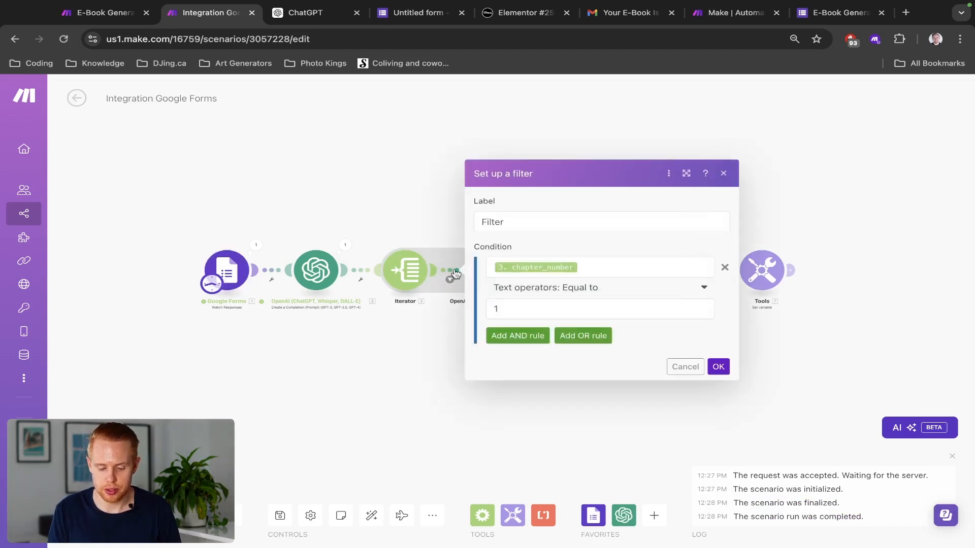
{"action": "left_click", "coordinate": [514, 303]}
{"action": "key", "text": "BackSpace"}
{"action": "type", "text": "2"}
{"action": "left_click", "coordinate": [663, 338]}
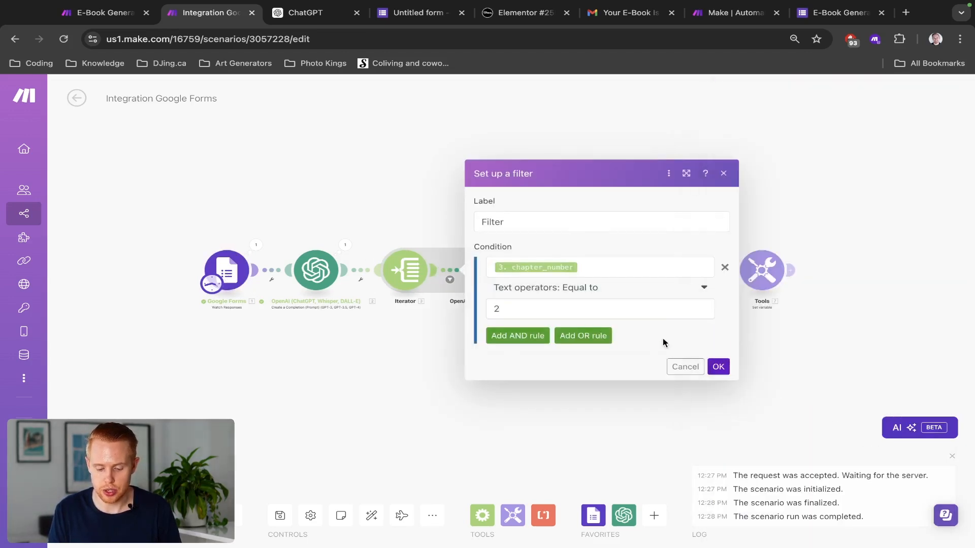
{"action": "left_click", "coordinate": [718, 366]}
{"action": "key", "text": "ctrl+s"}
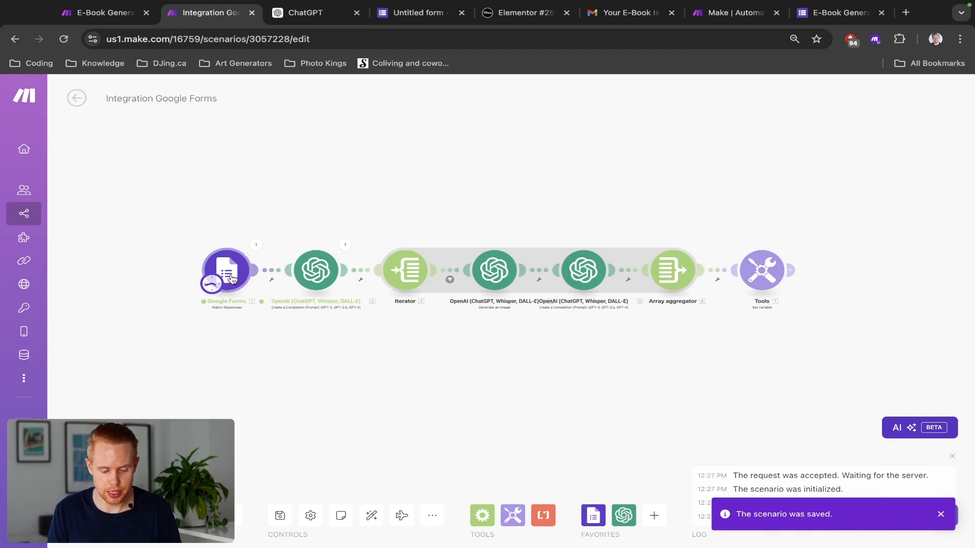
{"action": "left_click", "coordinate": [231, 276]}
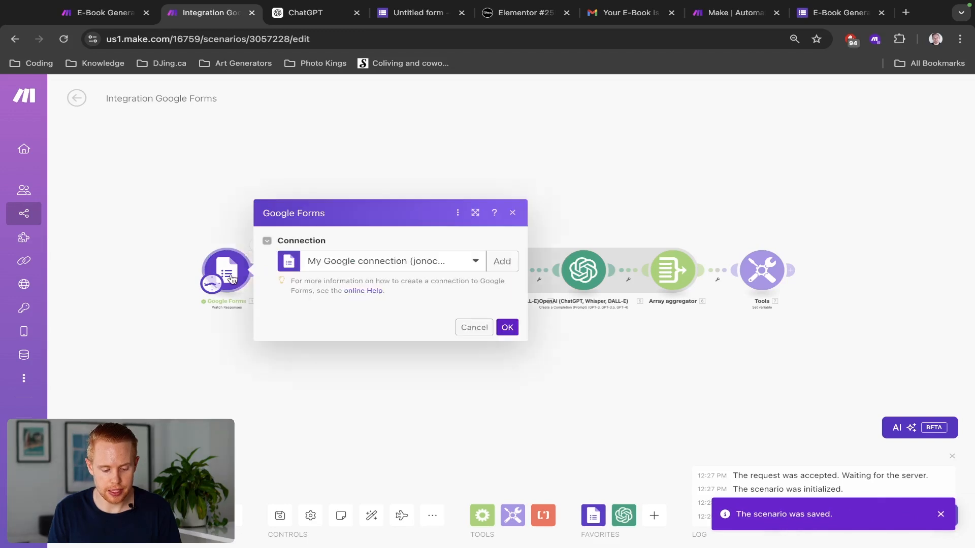
{"action": "left_click", "coordinate": [165, 249]}
{"action": "right_click", "coordinate": [222, 265]}
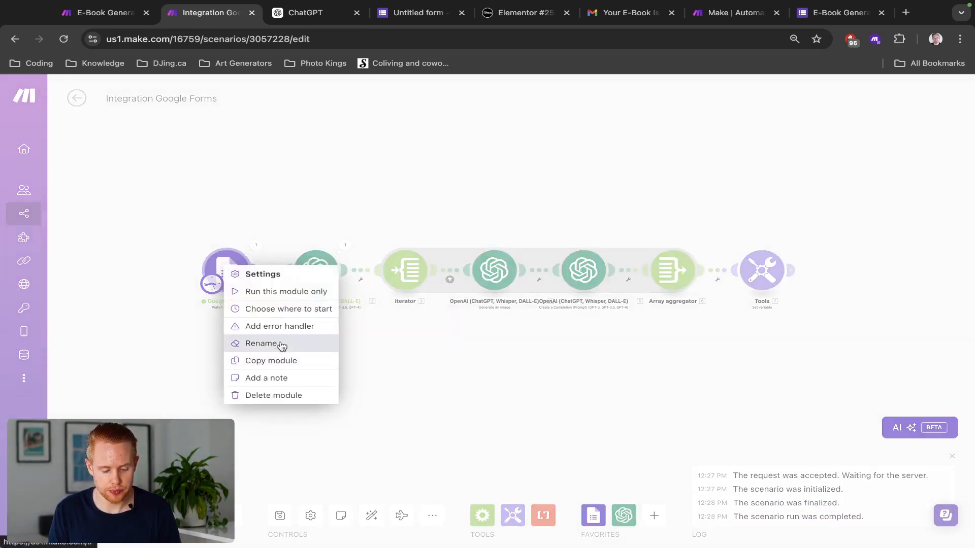
{"action": "left_click", "coordinate": [294, 309]}
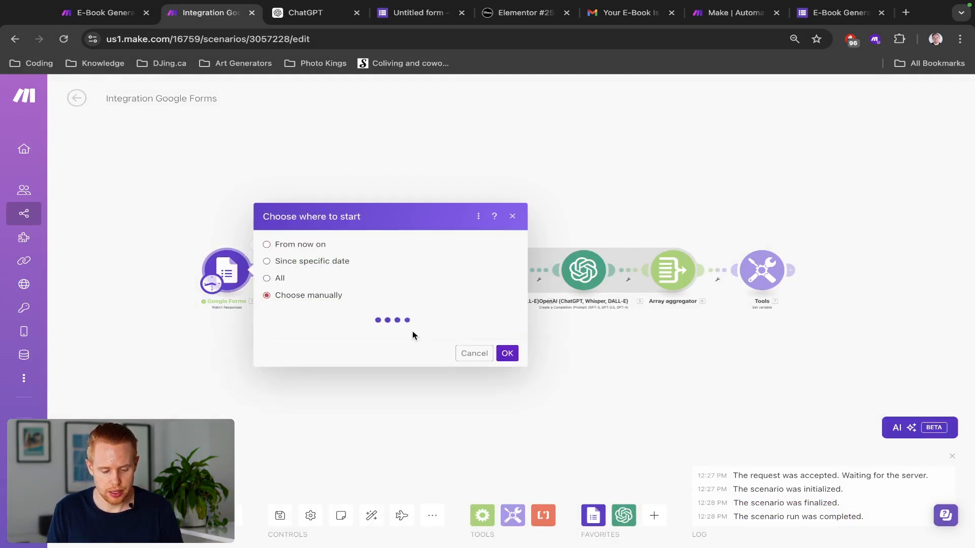
{"action": "left_click", "coordinate": [359, 323]}
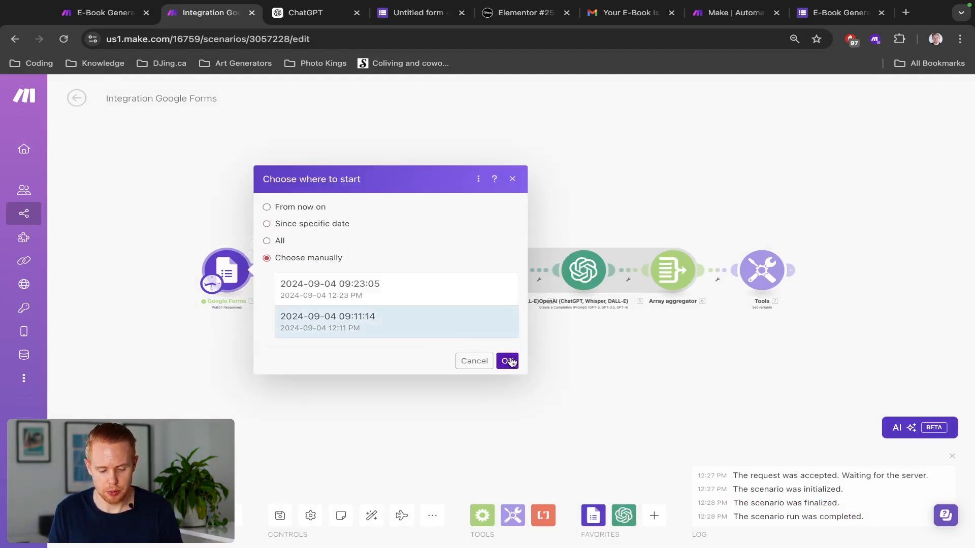
{"action": "left_click", "coordinate": [509, 362]}
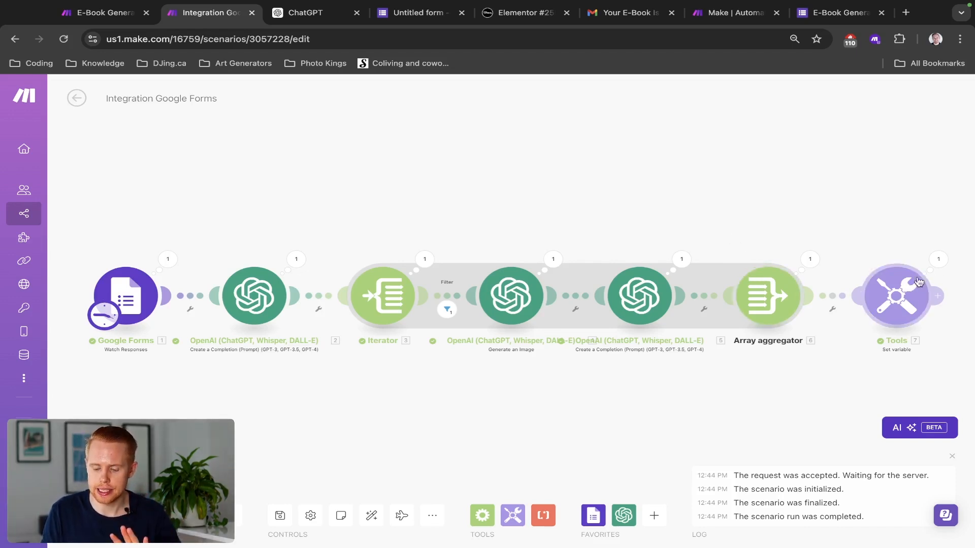
Step: Review the run's Set variable output and the Array aggregator settings
{"action": "left_click", "coordinate": [937, 260]}
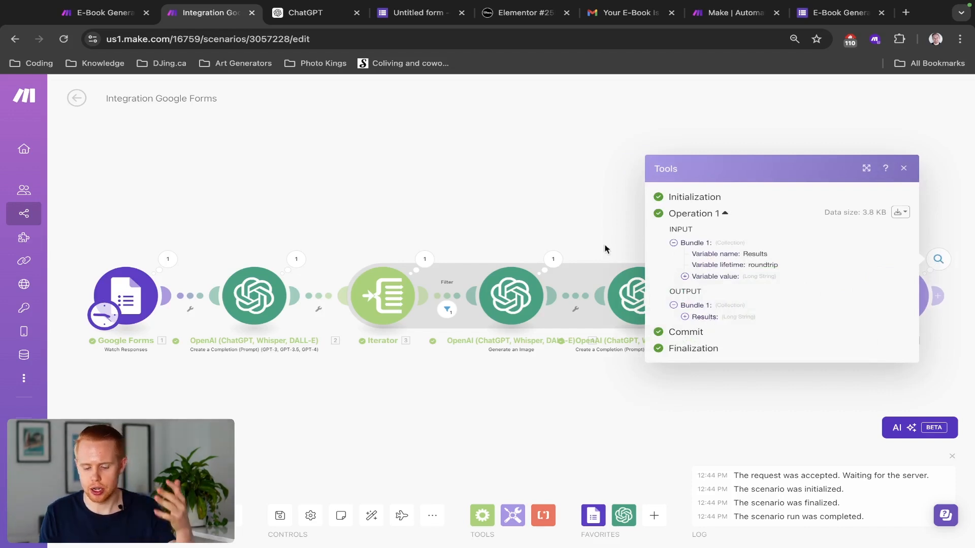
{"action": "left_click", "coordinate": [584, 224]}
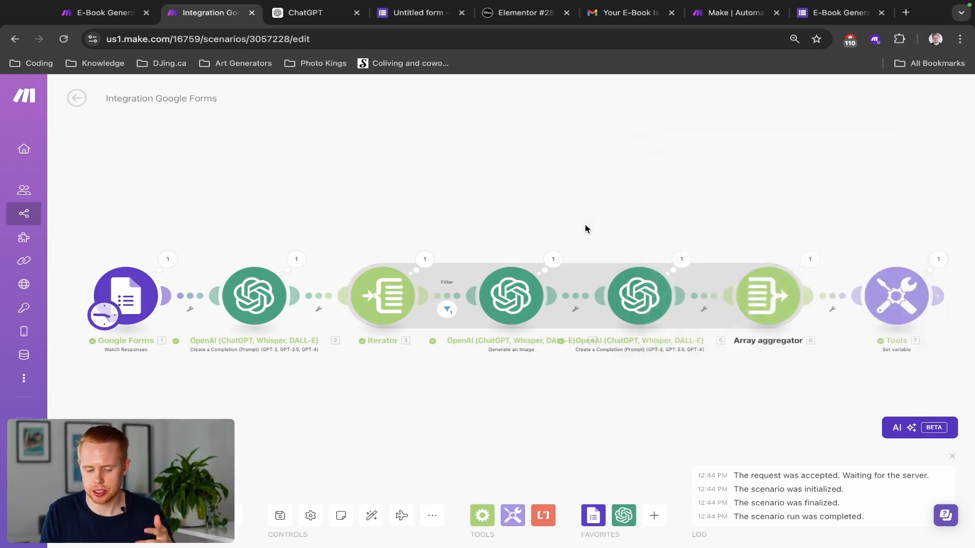
{"action": "left_click", "coordinate": [754, 296]}
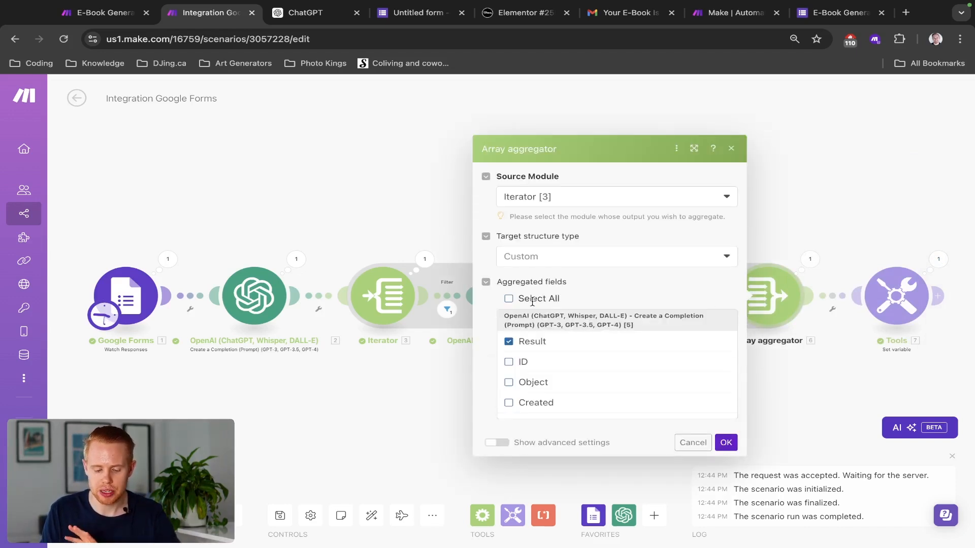
{"action": "scroll", "coordinate": [552, 344], "scroll_direction": "down", "scroll_amount": 8}
{"action": "scroll", "coordinate": [553, 345], "scroll_direction": "up", "scroll_amount": 8}
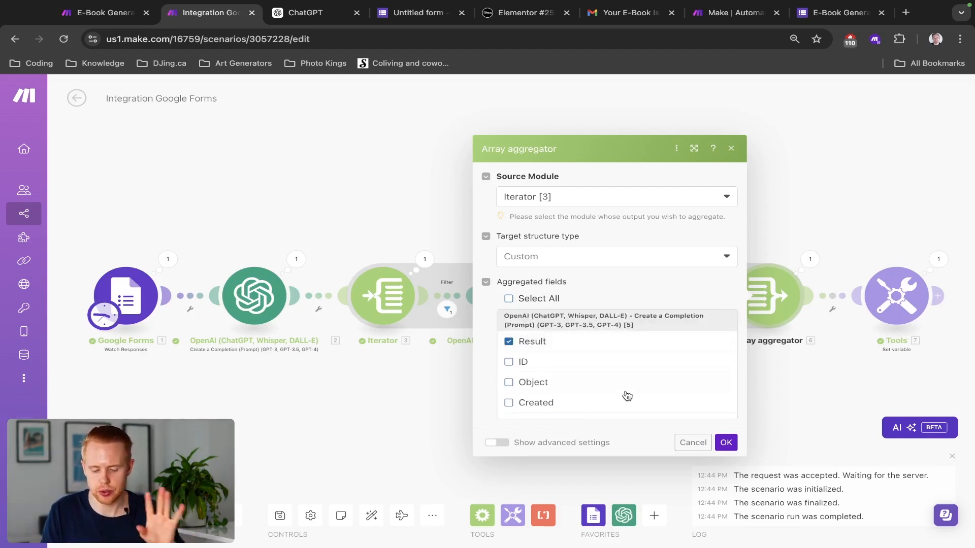
{"action": "scroll", "coordinate": [626, 395], "scroll_direction": "down", "scroll_amount": 1}
{"action": "scroll", "coordinate": [626, 394], "scroll_direction": "down", "scroll_amount": 5}
{"action": "scroll", "coordinate": [626, 394], "scroll_direction": "up", "scroll_amount": 7}
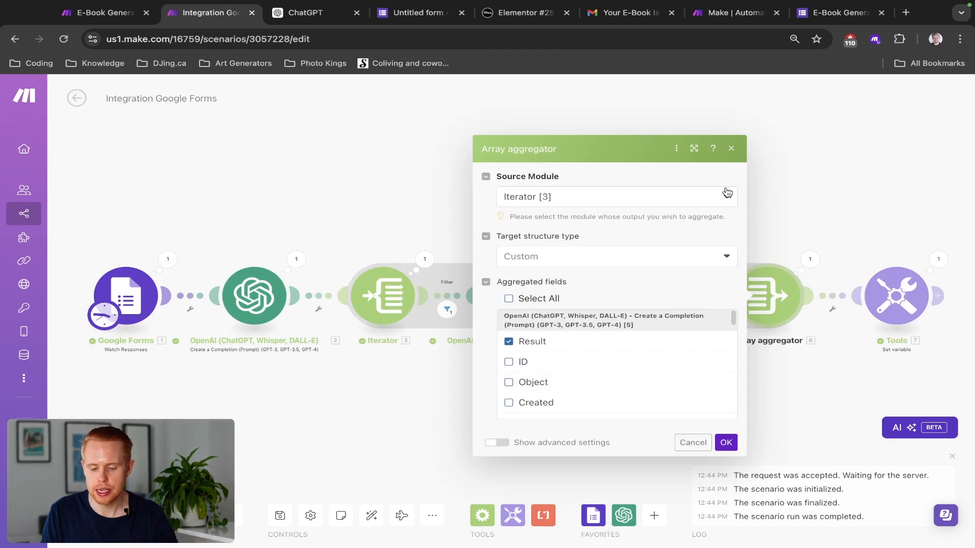
{"action": "left_click", "coordinate": [731, 151]}
Step: Expand the Tools module's full Results output and locate the Chapter 2 heading
{"action": "left_click", "coordinate": [938, 260]}
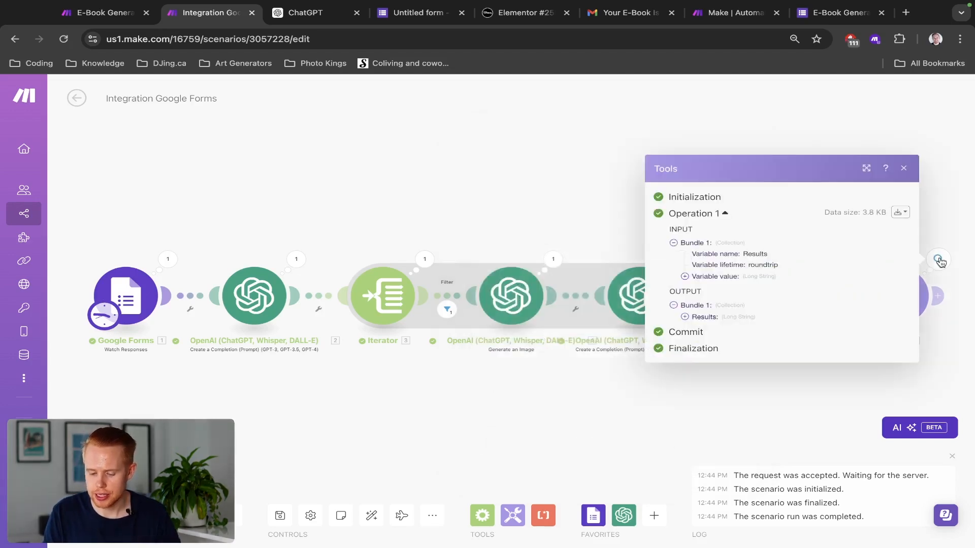
{"action": "left_click", "coordinate": [733, 316]}
{"action": "scroll", "coordinate": [748, 318], "scroll_direction": "down", "scroll_amount": 3}
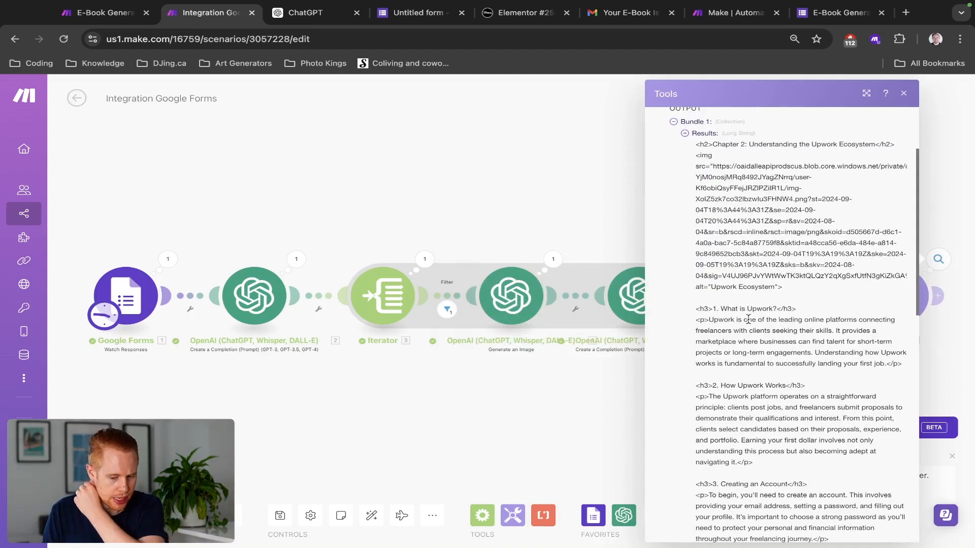
{"action": "scroll", "coordinate": [747, 319], "scroll_direction": "down", "scroll_amount": 10}
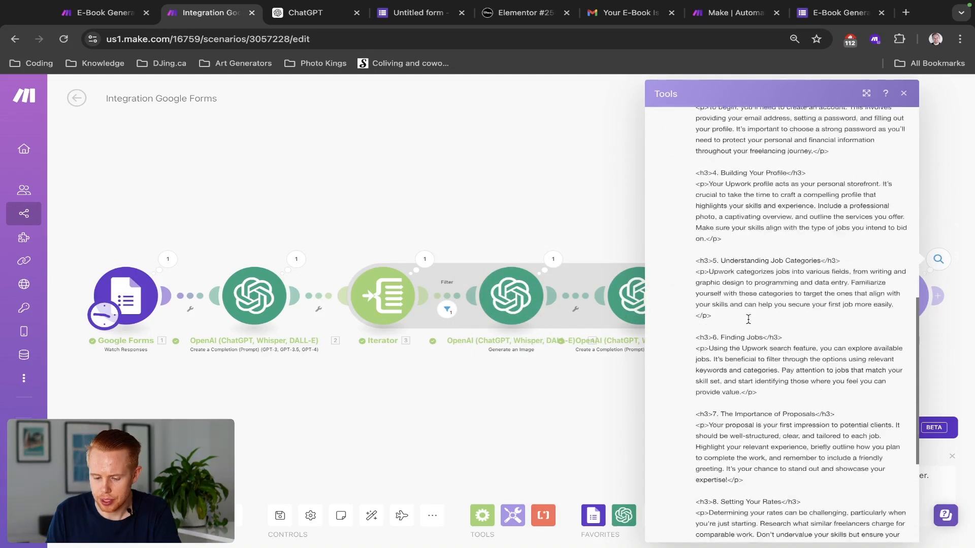
{"action": "scroll", "coordinate": [748, 319], "scroll_direction": "up", "scroll_amount": 15}
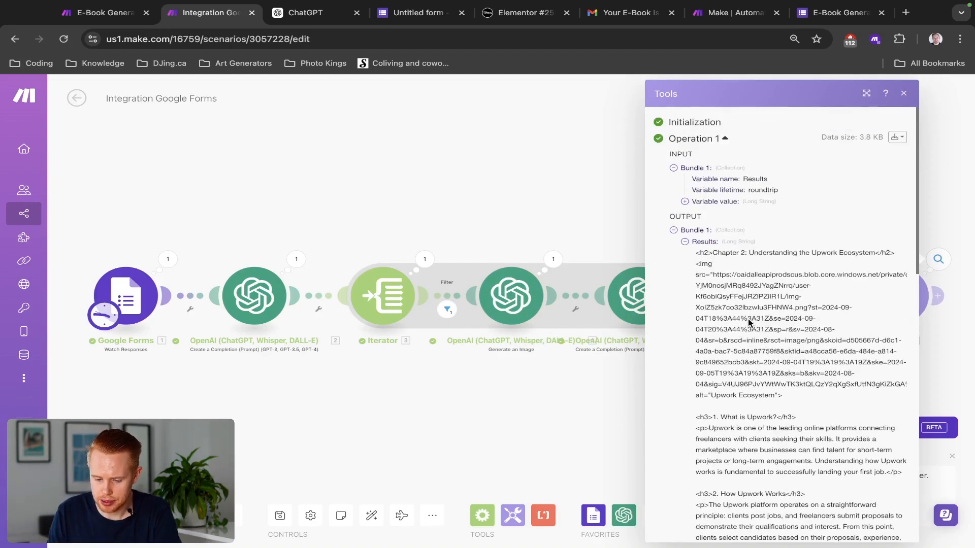
{"action": "left_click_drag", "start_coordinate": [695, 254], "coordinate": [745, 268]}
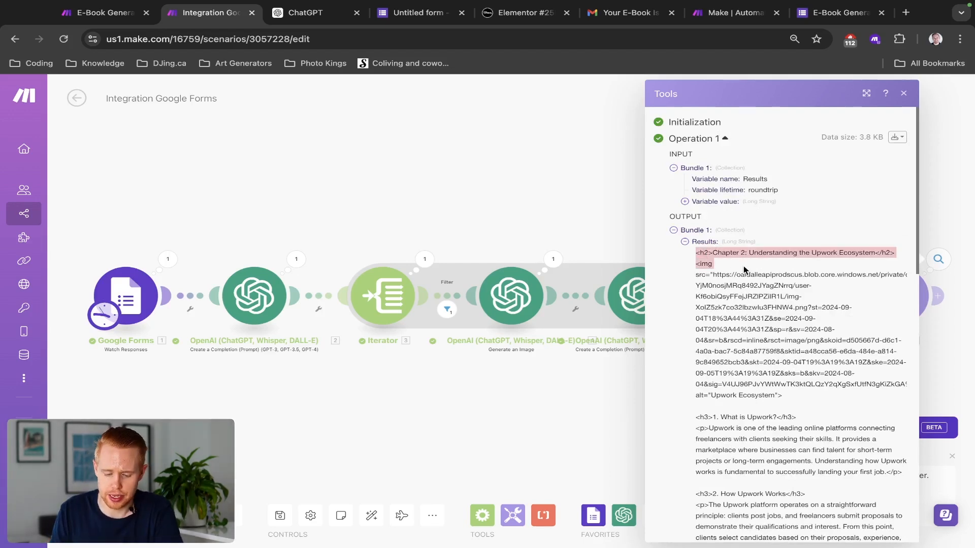
{"action": "left_click", "coordinate": [721, 274]}
Step: Copy the Chapter 2 image link from the HTML and load it in a new tab
{"action": "left_click_drag", "start_coordinate": [695, 264], "coordinate": [715, 274]}
{"action": "left_click", "coordinate": [773, 394]}
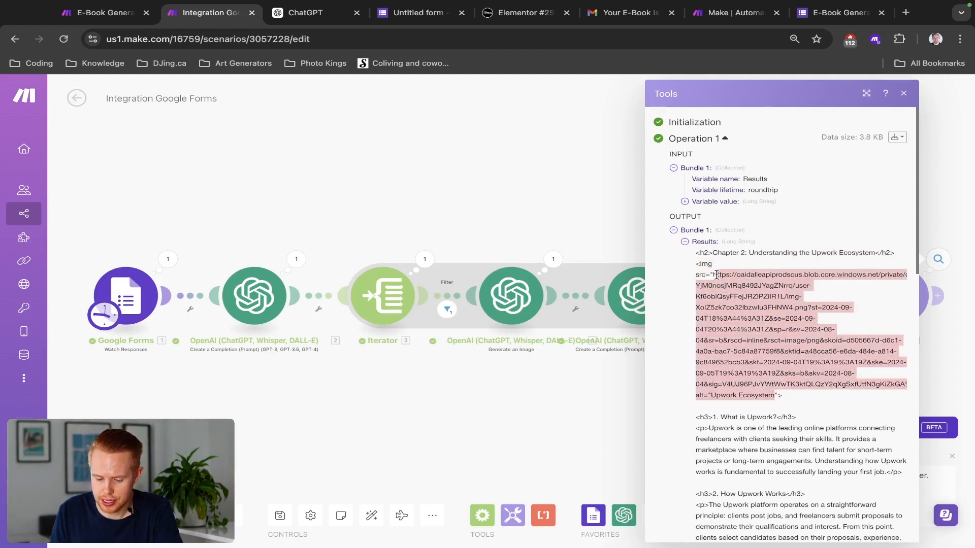
{"action": "key", "text": "ctrl+c"}
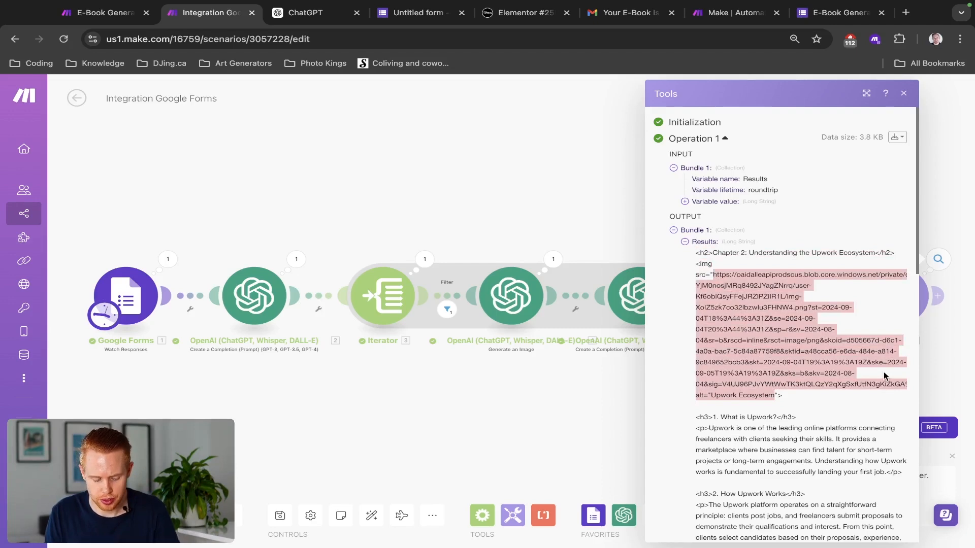
{"action": "key", "text": "ctrl+t"}
{"action": "key", "text": "ctrl+v"}
{"action": "key", "text": "Return"}
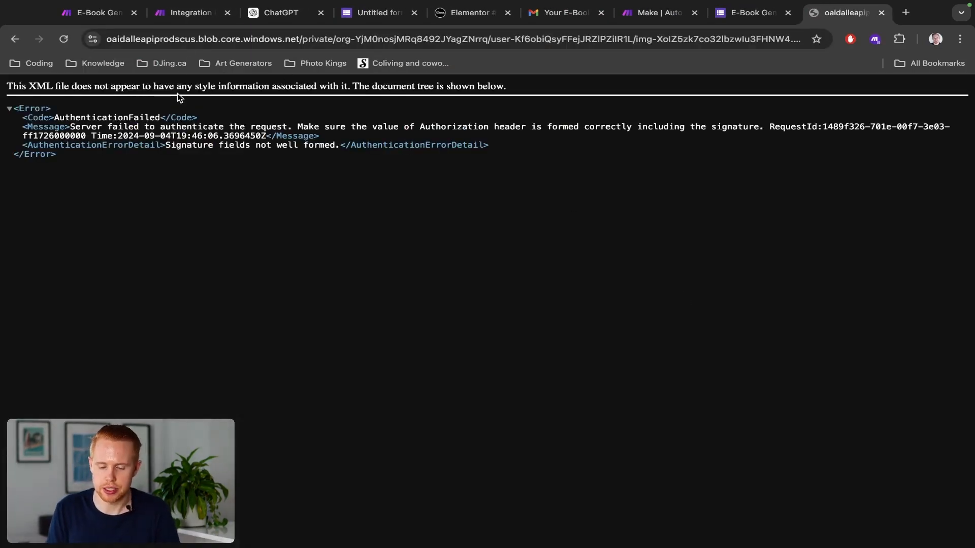
Step: Close the error tab and show the Tools output's raw bundle content
{"action": "key", "text": "ctrl+w"}
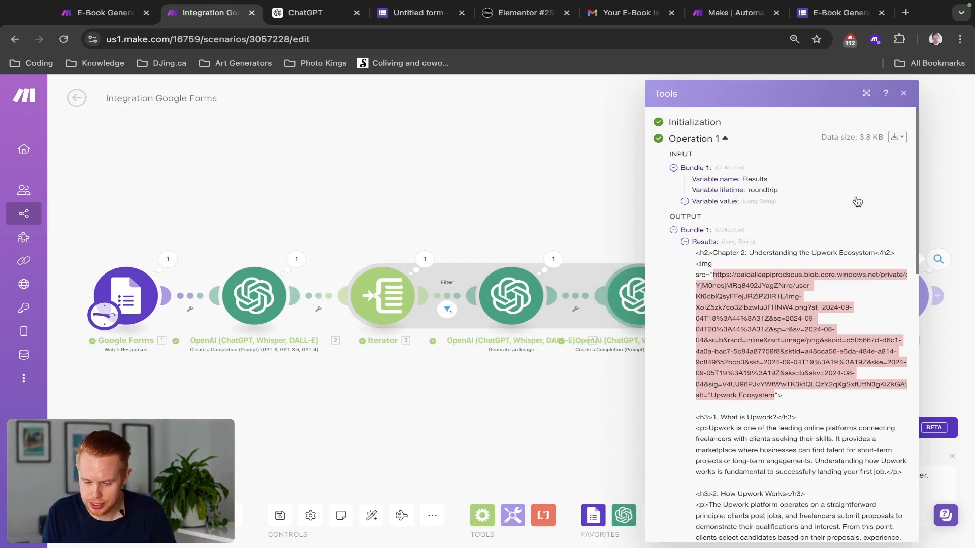
{"action": "left_click", "coordinate": [897, 139]}
{"action": "left_click", "coordinate": [861, 174]}
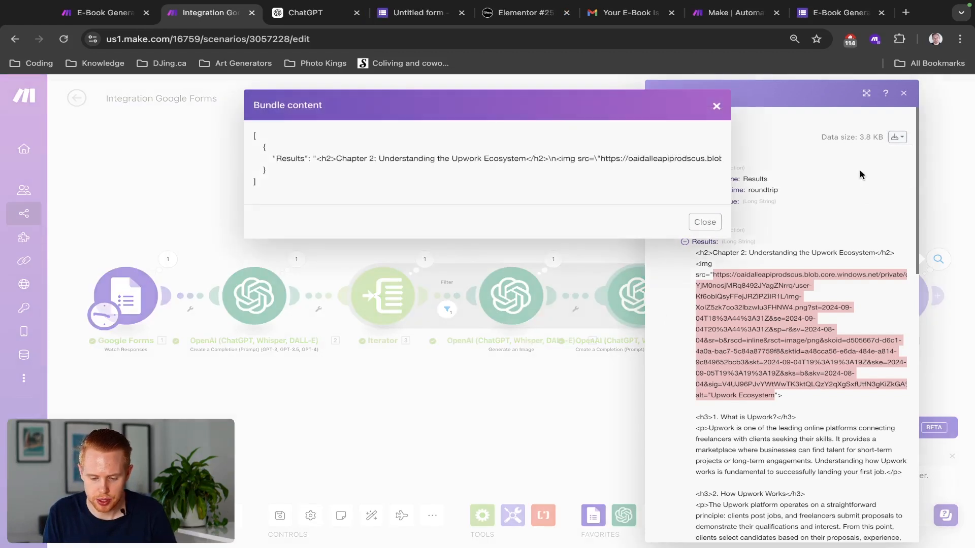
Step: Open the bundle's image URL in a new tab to view the illustration, then close everything
{"action": "scroll", "coordinate": [474, 175], "scroll_direction": "right", "scroll_amount": 5}
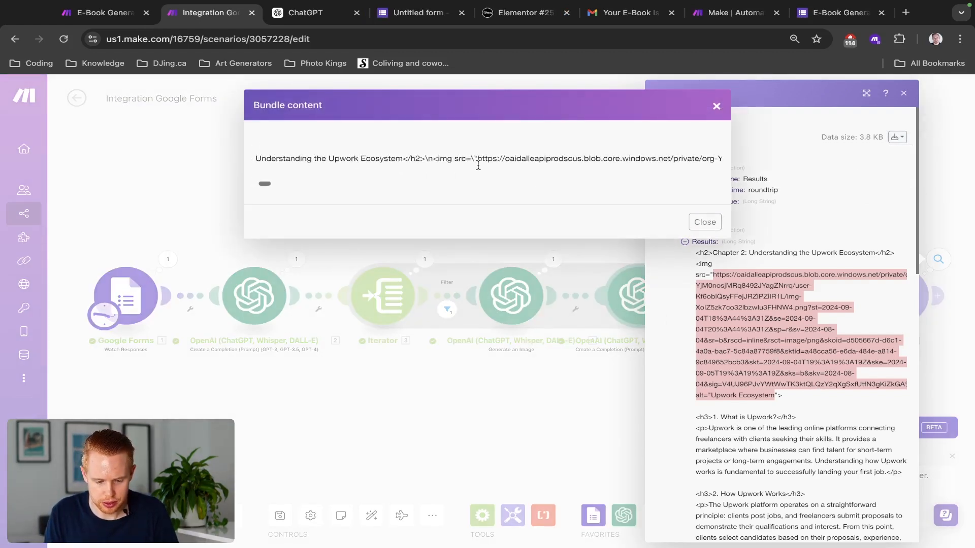
{"action": "mouse_move", "coordinate": [478, 158]}
{"action": "left_mouse_down"}
{"action": "mouse_move", "coordinate": [711, 159]}
{"action": "mouse_move", "coordinate": [631, 168]}
{"action": "mouse_move", "coordinate": [558, 159]}
{"action": "mouse_move", "coordinate": [745, 162]}
{"action": "mouse_move", "coordinate": [637, 152]}
{"action": "mouse_move", "coordinate": [482, 161]}
{"action": "left_mouse_up"}
{"action": "key", "text": "ctrl+c"}
{"action": "key", "text": "ctrl+t"}
{"action": "key", "text": "ctrl+v"}
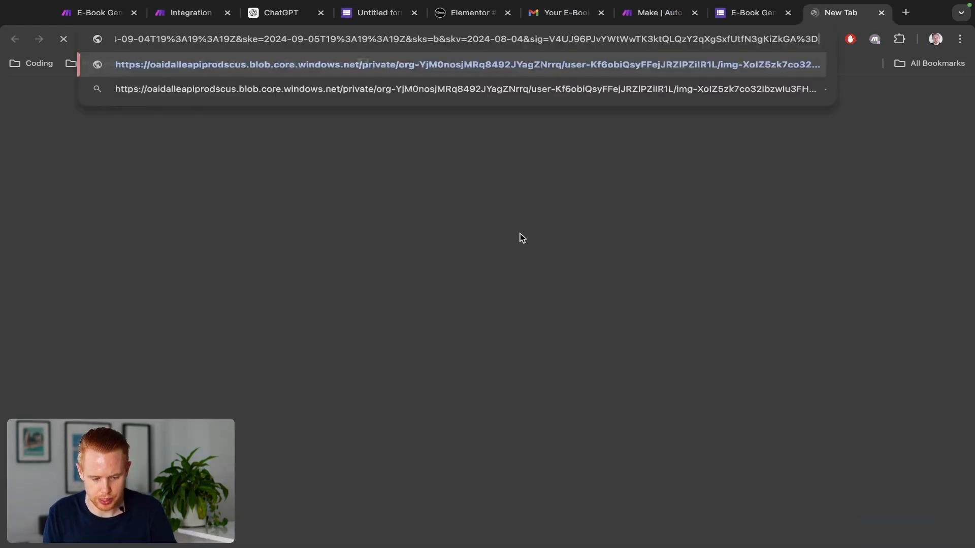
{"action": "key", "text": "Return"}
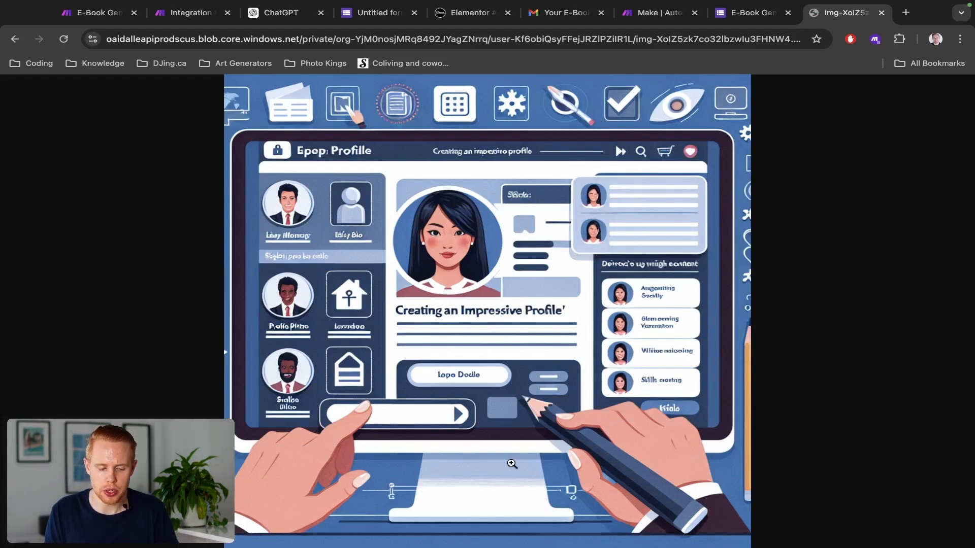
{"action": "key", "text": "ctrl+w"}
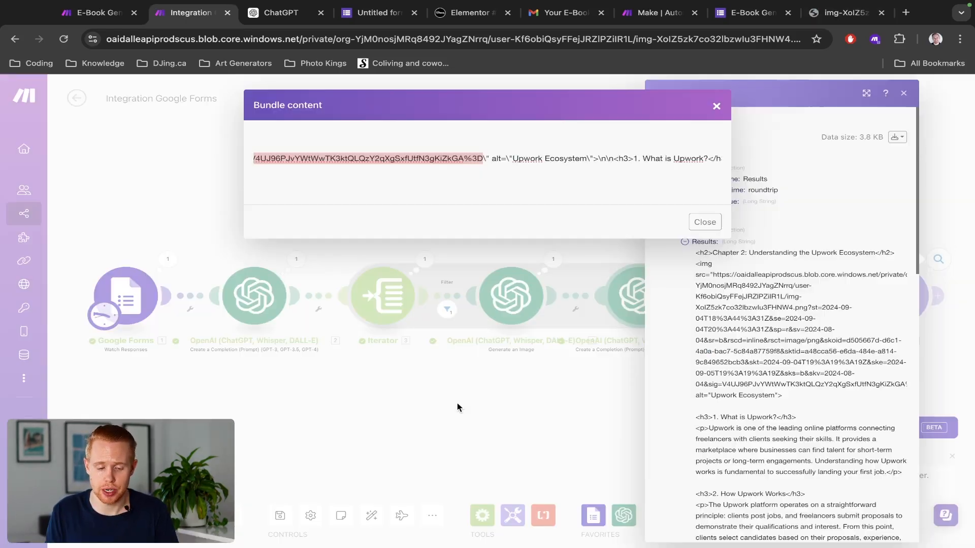
{"action": "left_click", "coordinate": [455, 377]}
{"action": "left_click", "coordinate": [457, 383]}
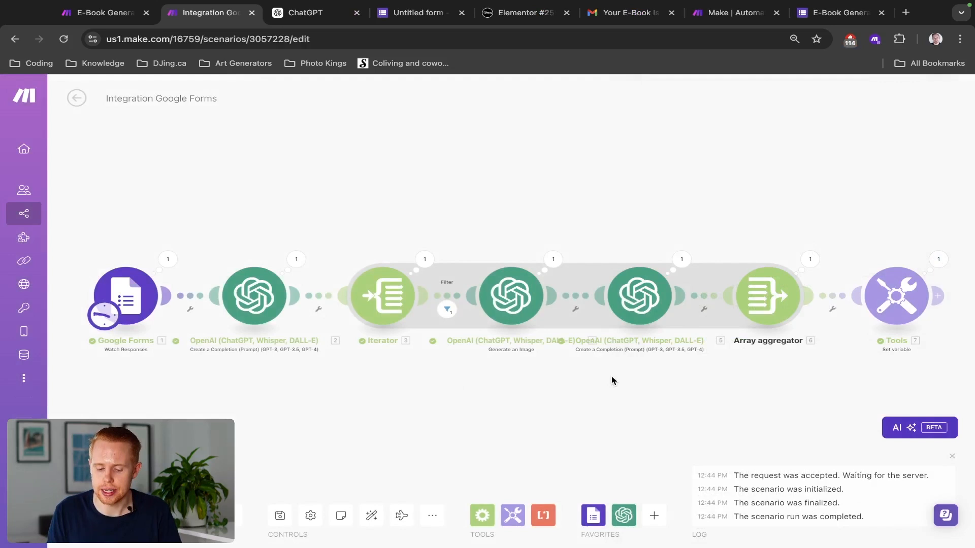
Step: Append a Markdown to HTML module after the Tools step, found by searching 'html'
{"action": "left_click_drag", "start_coordinate": [611, 381], "coordinate": [291, 372]}
{"action": "left_click_drag", "start_coordinate": [561, 376], "coordinate": [509, 383]}
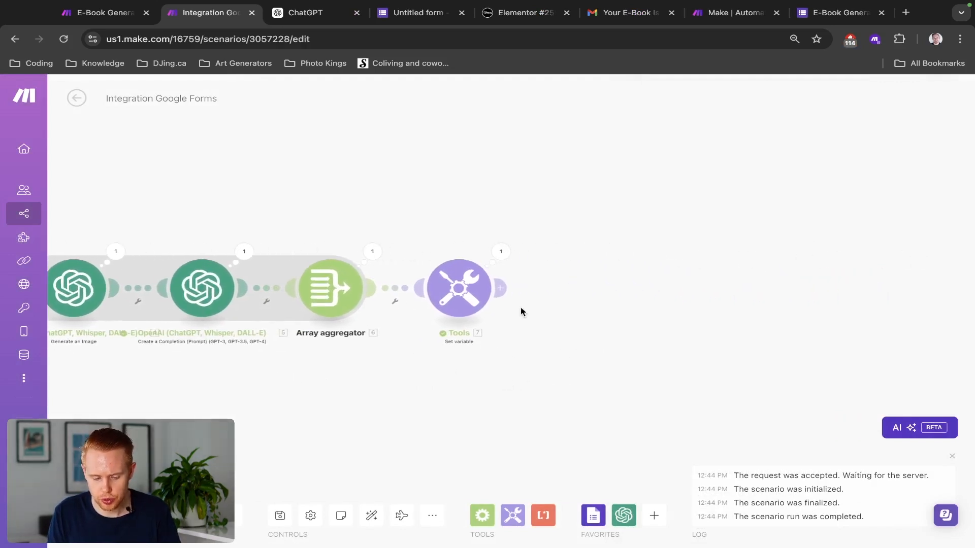
{"action": "left_click", "coordinate": [503, 289]}
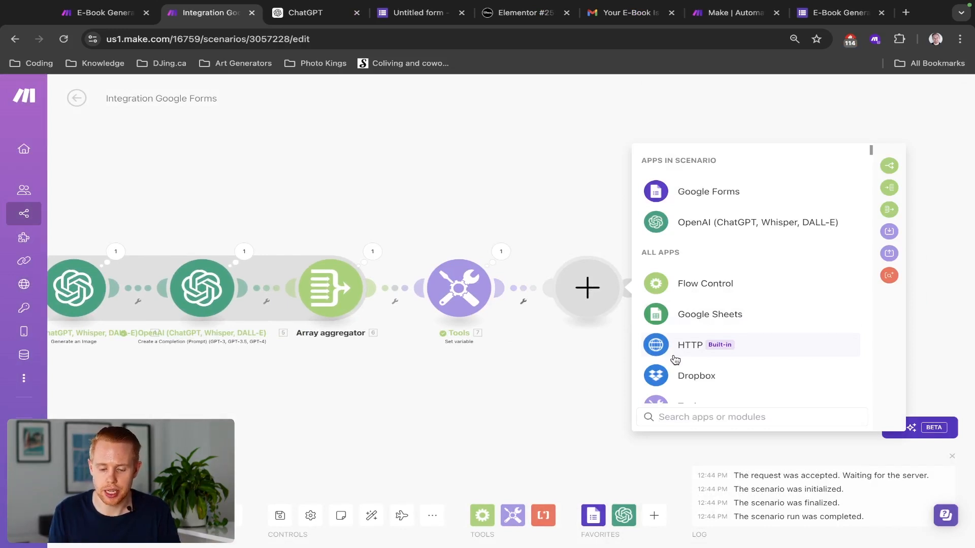
{"action": "type", "text": "html"}
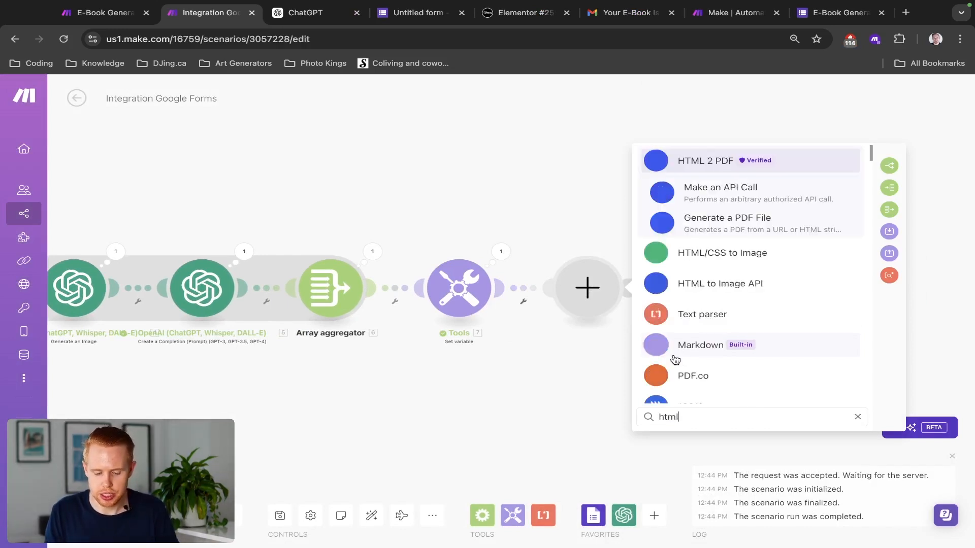
{"action": "left_click", "coordinate": [705, 345]}
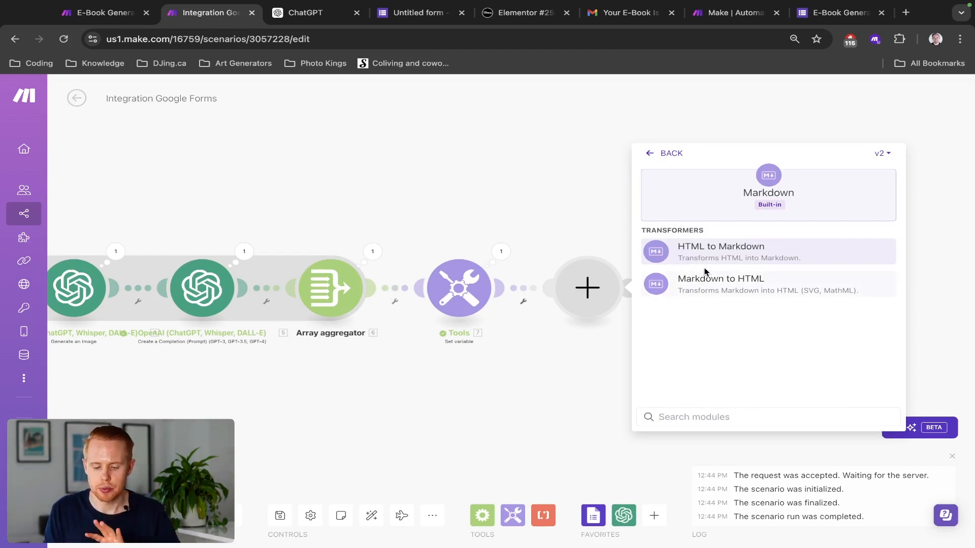
{"action": "left_click", "coordinate": [704, 287]}
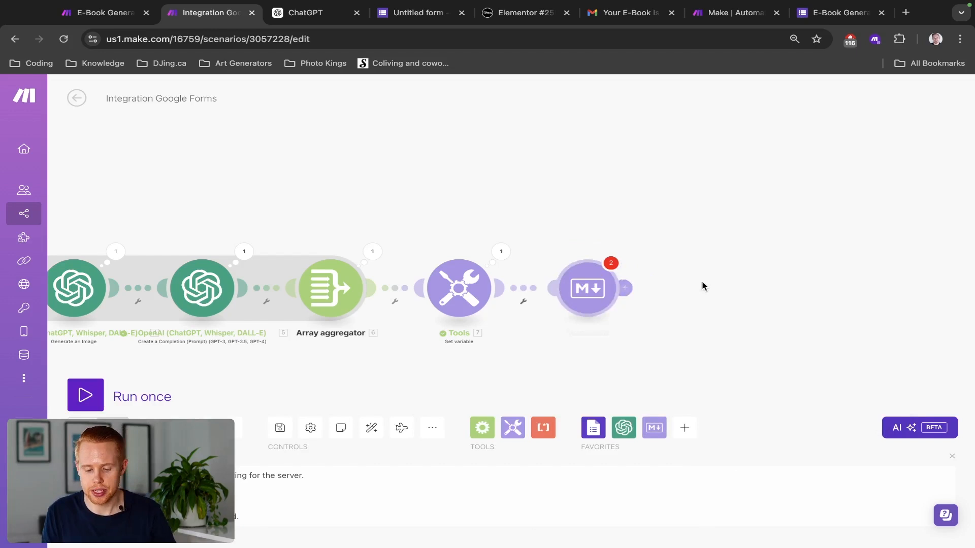
Step: Map the Tools module's 7. Results into the Markdown field with a blank line above it
{"action": "left_click", "coordinate": [693, 260]}
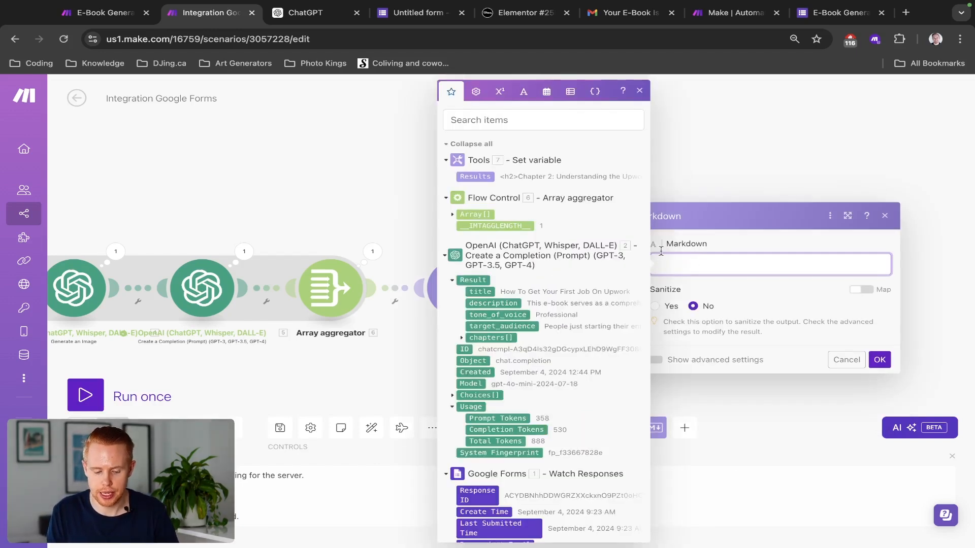
{"action": "left_click", "coordinate": [482, 176]}
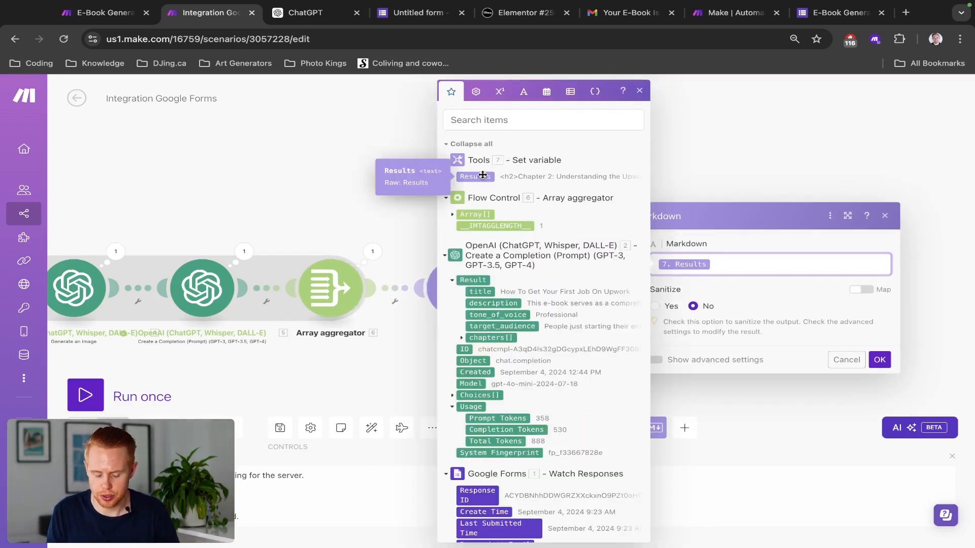
{"action": "key", "text": "Return"}
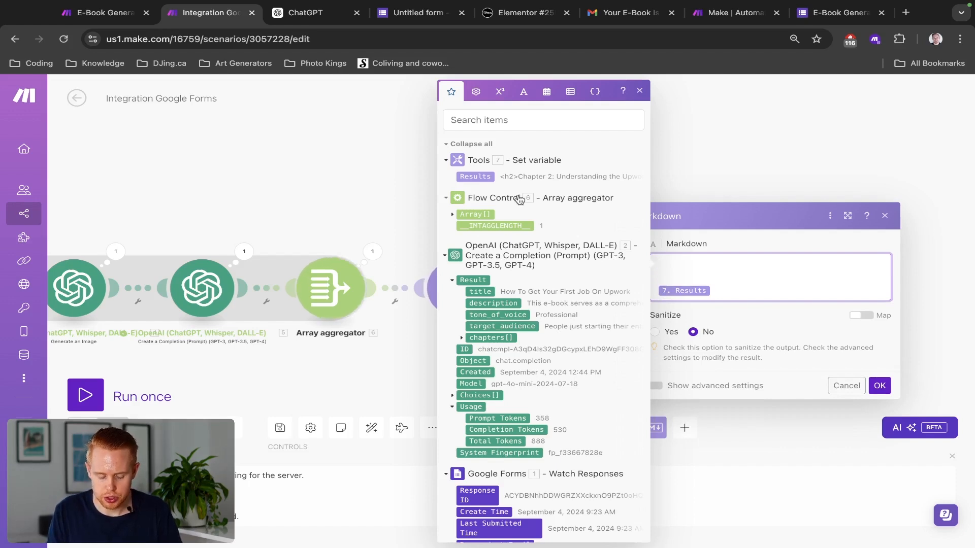
Step: Insert the form's Answers.Title.textAnswers.answers[] value ahead of Results
{"action": "scroll", "coordinate": [534, 334], "scroll_direction": "down", "scroll_amount": 3}
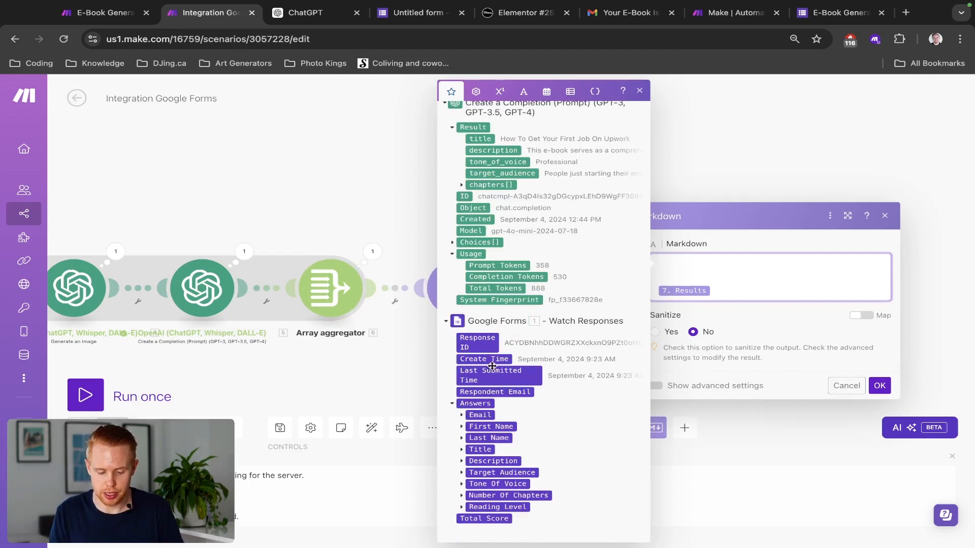
{"action": "left_click_drag", "start_coordinate": [211, 193], "coordinate": [485, 193]}
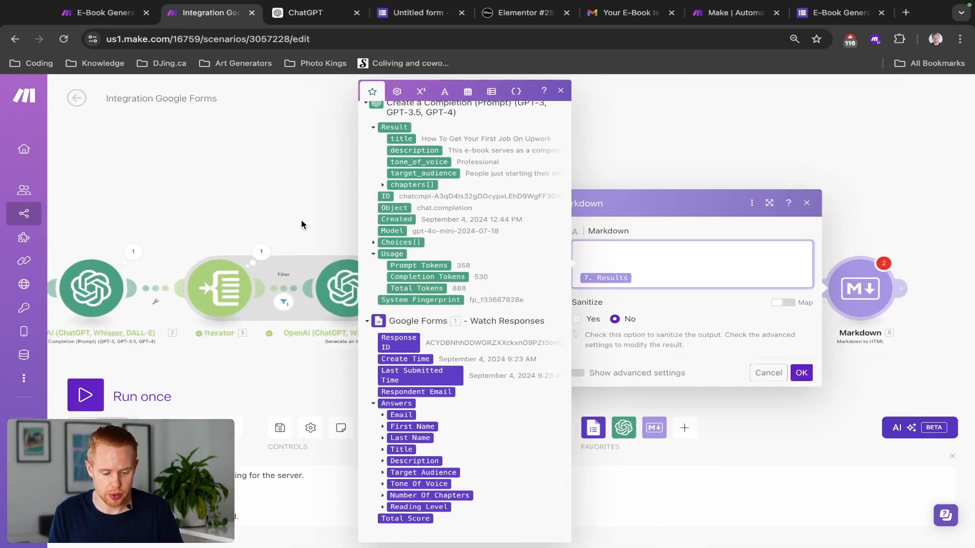
{"action": "scroll", "coordinate": [300, 221], "scroll_direction": "down", "scroll_amount": 3}
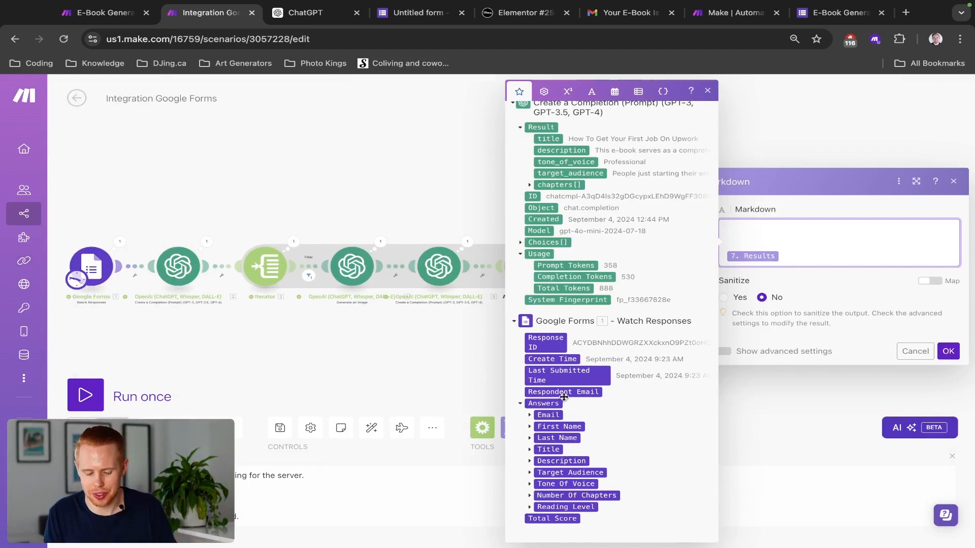
{"action": "left_click", "coordinate": [529, 450]}
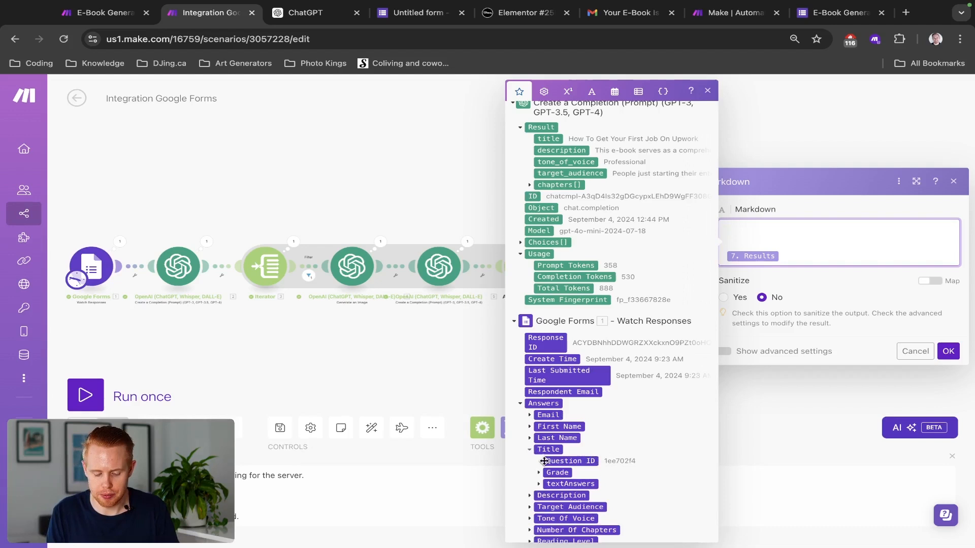
{"action": "left_click", "coordinate": [539, 485]}
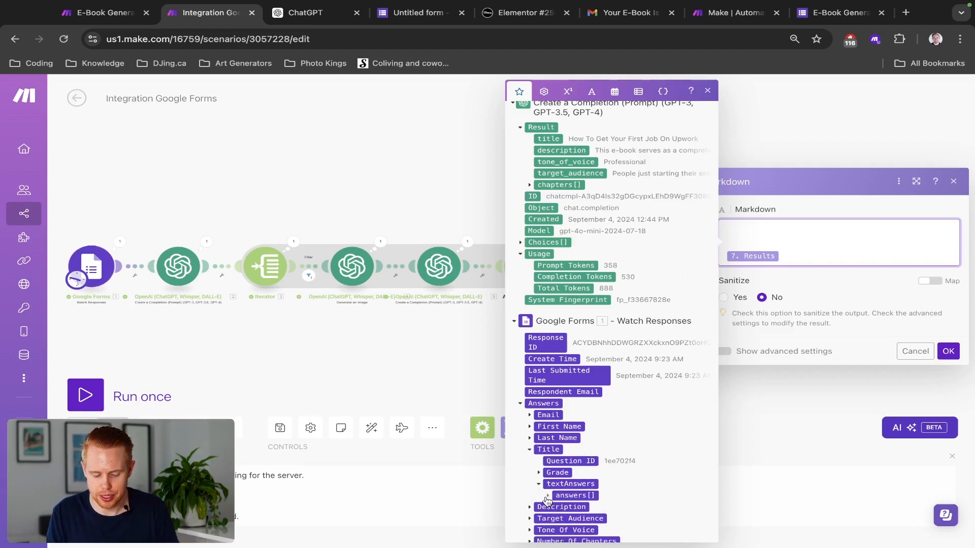
{"action": "left_click", "coordinate": [547, 496]}
{"action": "left_click", "coordinate": [565, 507]}
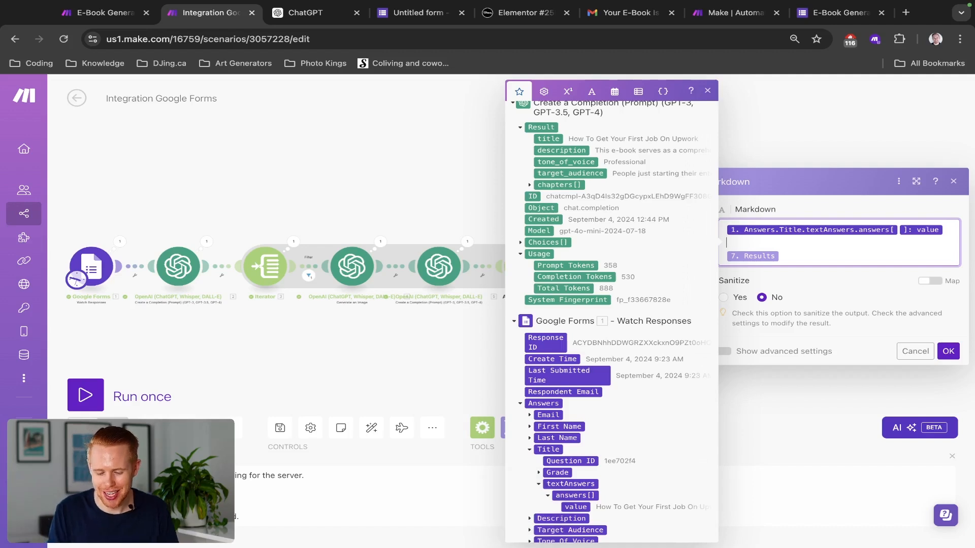
{"action": "left_click", "coordinate": [592, 93]}
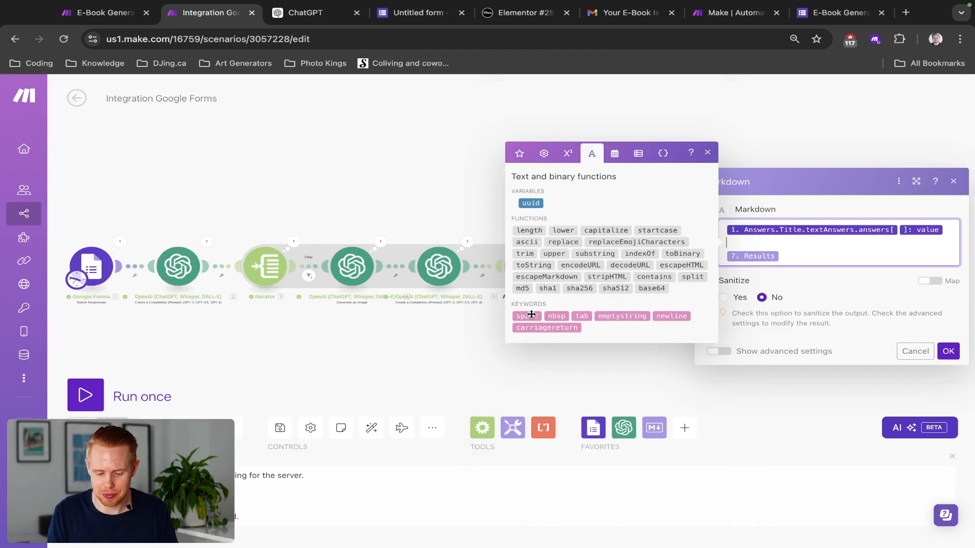
Step: Insert two newline keywords after the Title answer in the Markdown content
{"action": "left_click", "coordinate": [659, 319]}
{"action": "left_click", "coordinate": [660, 317]}
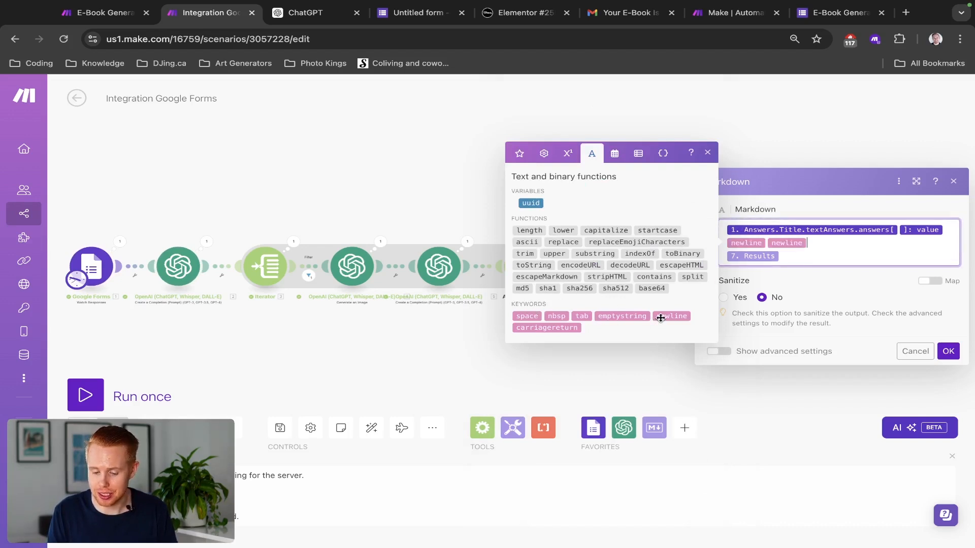
{"action": "key", "text": "Return"}
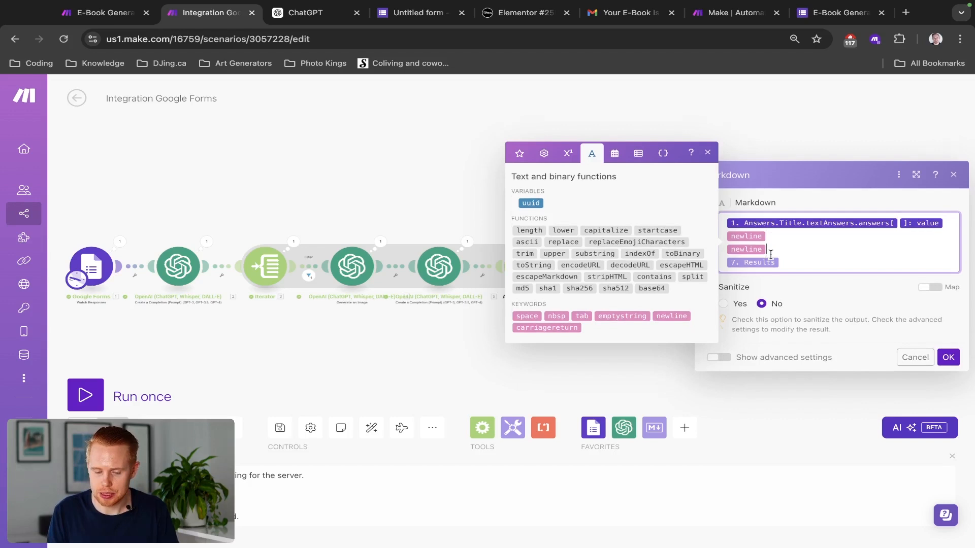
{"action": "key", "text": "Return"}
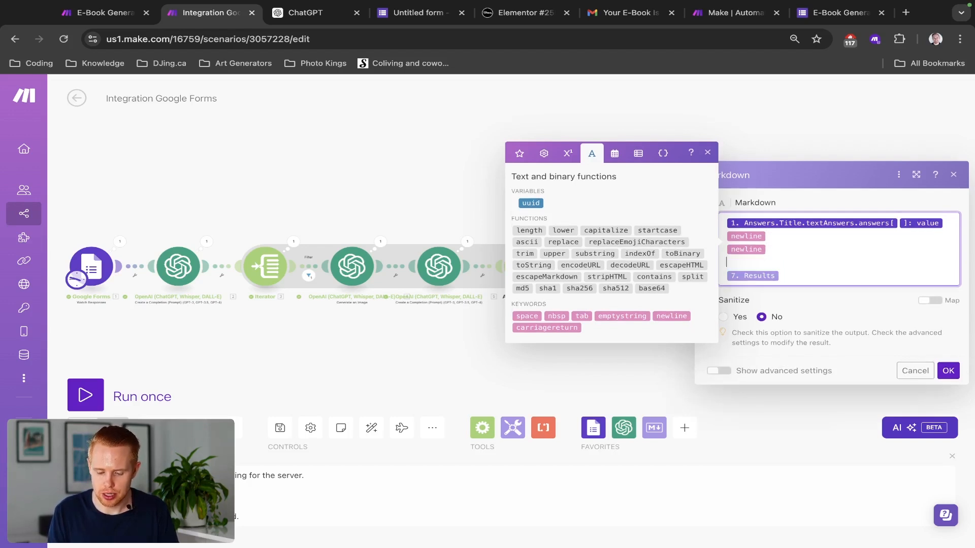
{"action": "key", "text": "Return"}
{"action": "key", "text": "Return"}
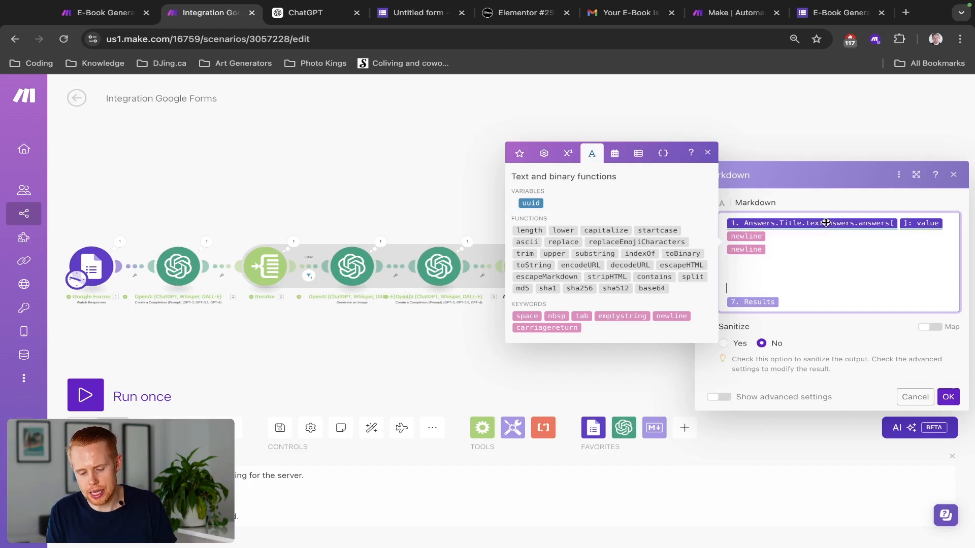
Step: Remove the extra empty lines before Results and confirm the Markdown module settings
{"action": "left_click", "coordinate": [794, 246]}
{"action": "key", "text": "shift+Left"}
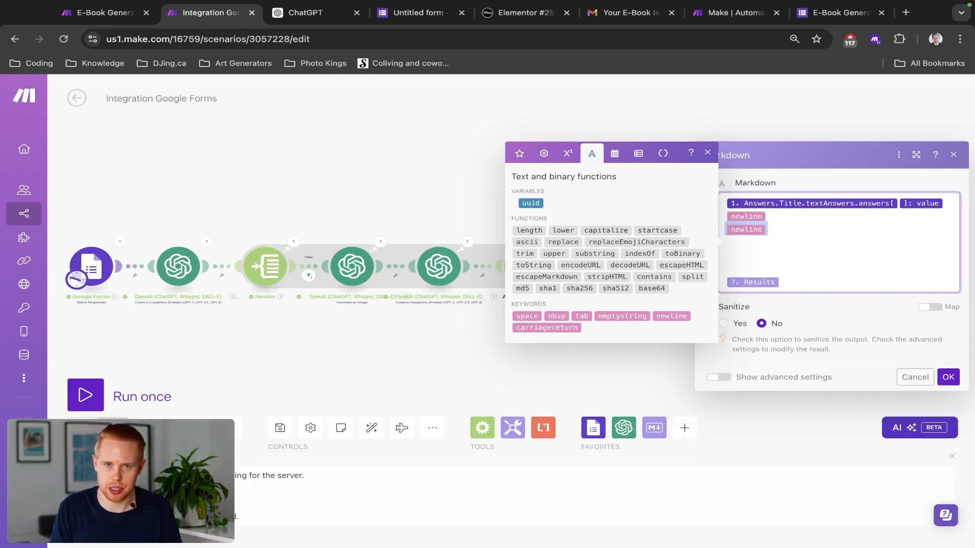
{"action": "key", "text": "Down"}
{"action": "key", "text": "Down"}
{"action": "key", "text": "Down"}
{"action": "key", "text": "BackSpace"}
{"action": "key", "text": "BackSpace"}
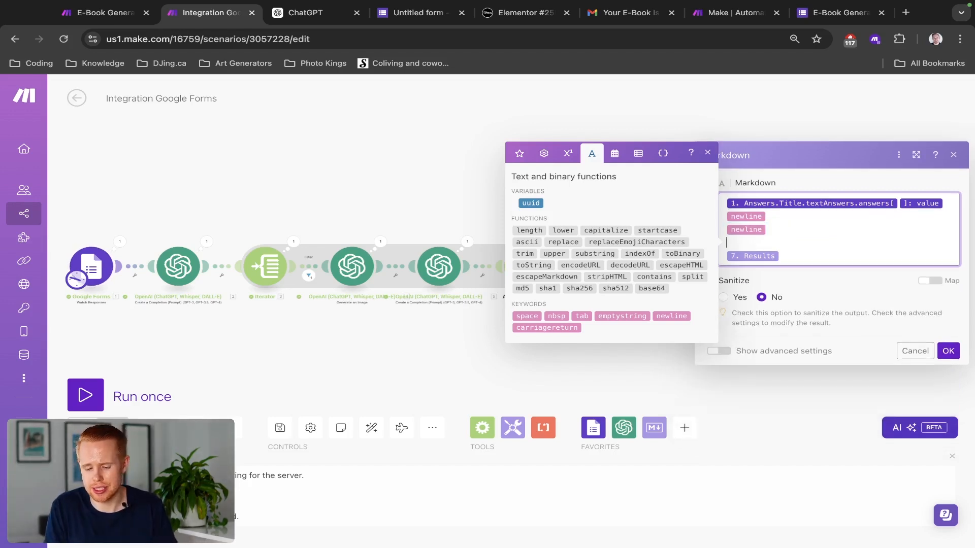
{"action": "key", "text": "BackSpace"}
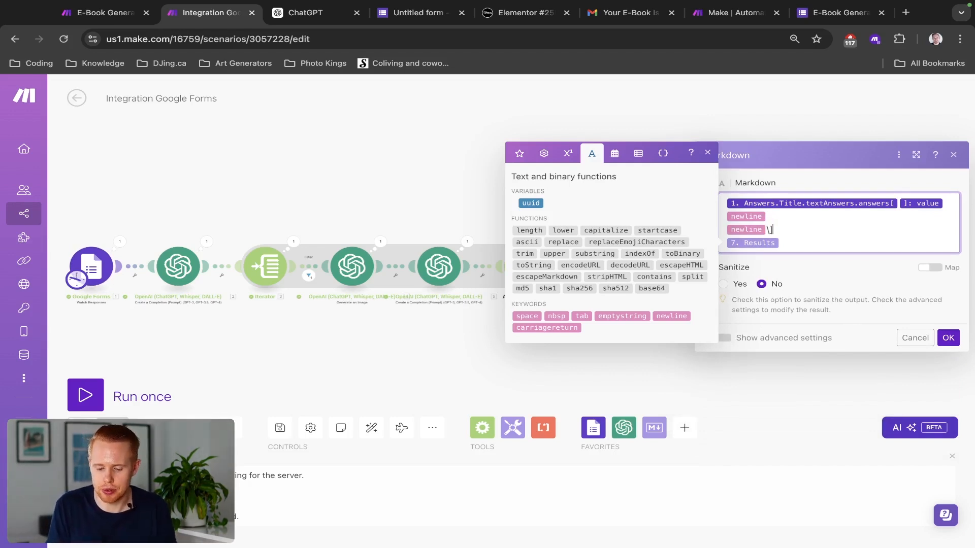
{"action": "key", "text": "Return"}
{"action": "key", "text": "BackSpace"}
{"action": "key", "text": "Return"}
{"action": "key", "text": "Return"}
{"action": "key", "text": "BackSpace"}
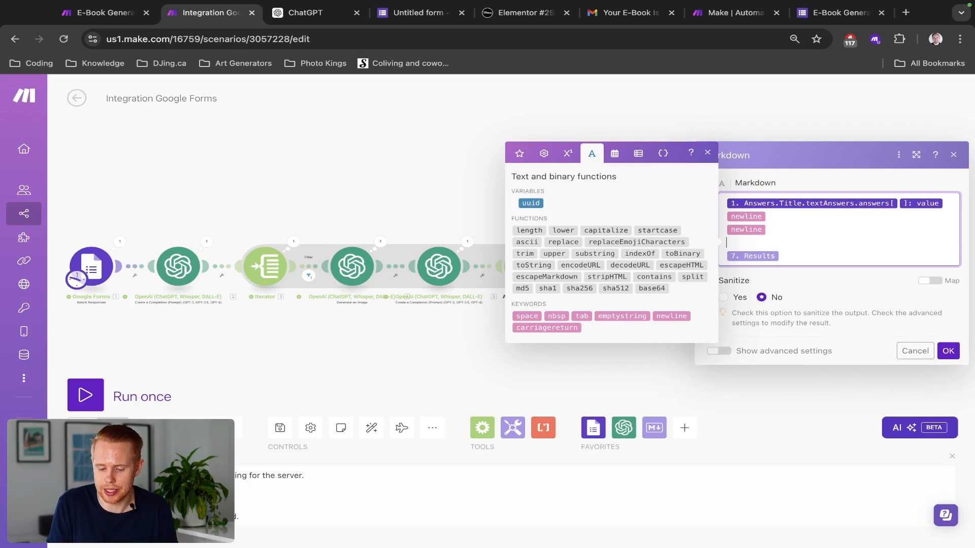
{"action": "key", "text": "BackSpace"}
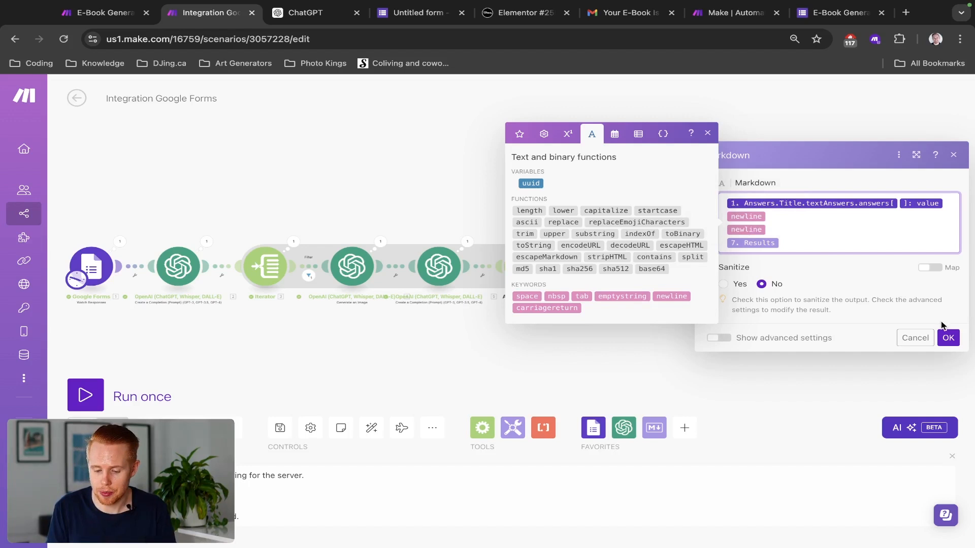
{"action": "left_click", "coordinate": [947, 337]}
Step: Add a PDF.co Convert HTML to PDF module after Markdown, then open a blank browser tab
{"action": "left_click_drag", "start_coordinate": [857, 311], "coordinate": [599, 299]}
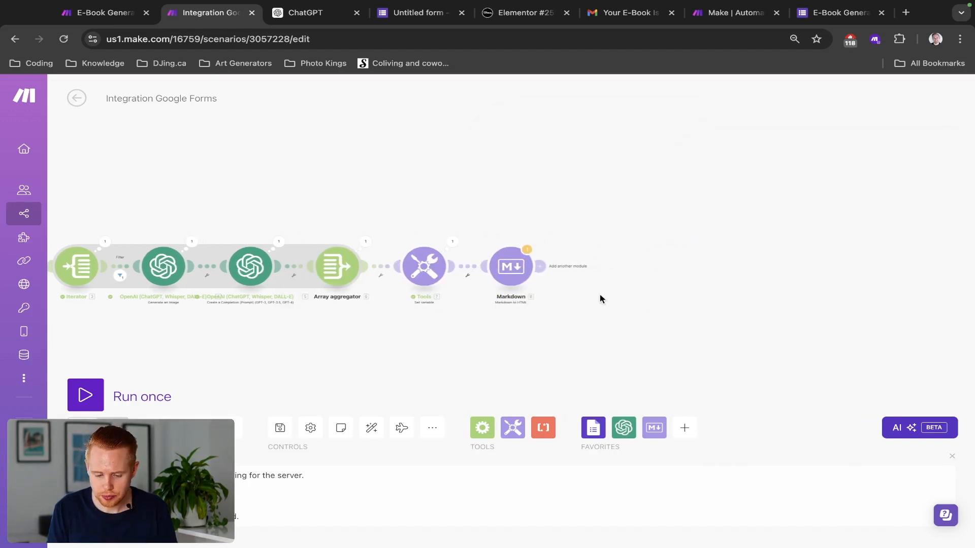
{"action": "left_click", "coordinate": [597, 266]}
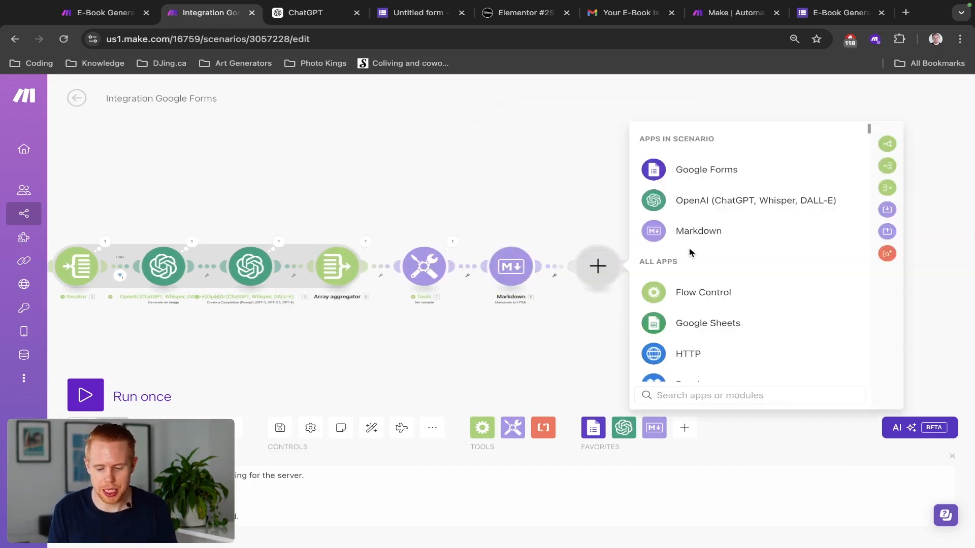
{"action": "type", "text": "pdf"}
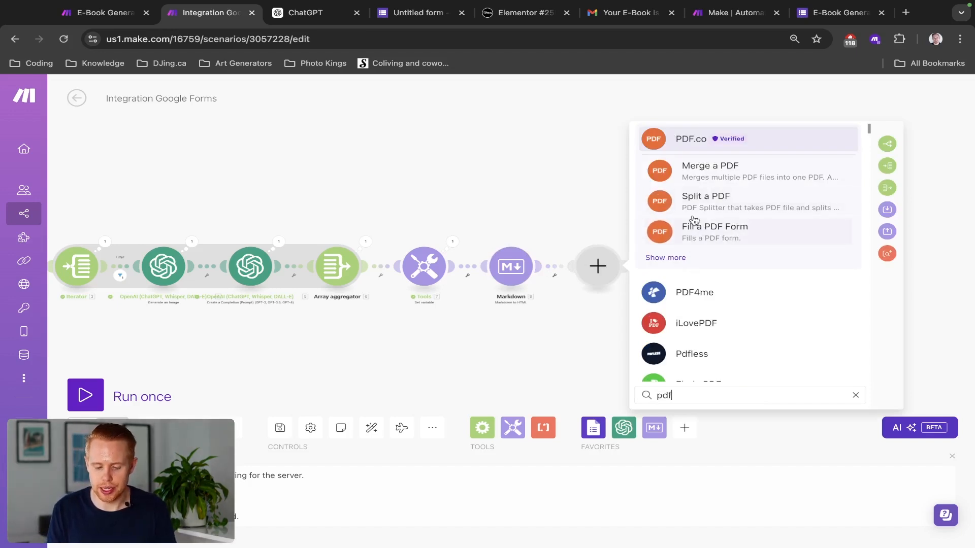
{"action": "left_click", "coordinate": [680, 144]}
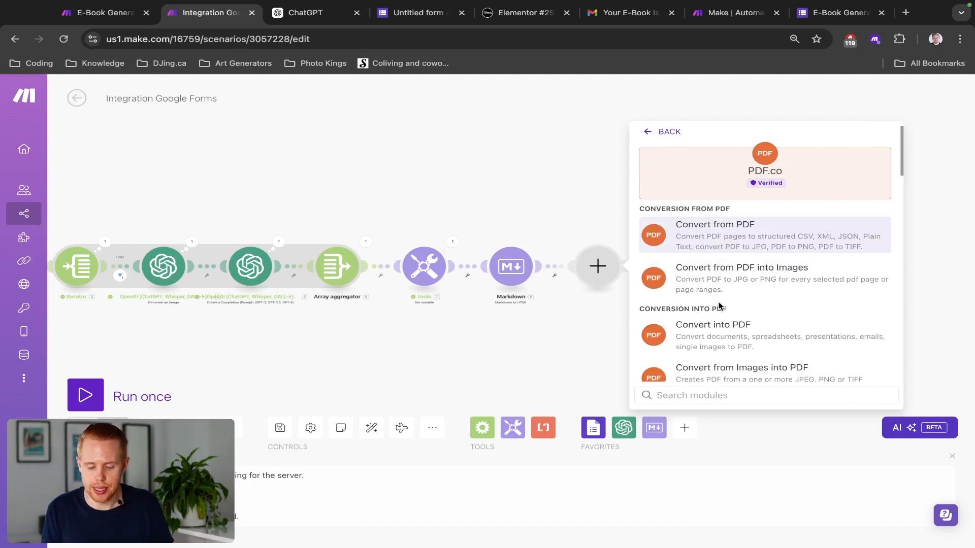
{"action": "scroll", "coordinate": [720, 307], "scroll_direction": "down", "scroll_amount": 2}
{"action": "type", "text": "html"}
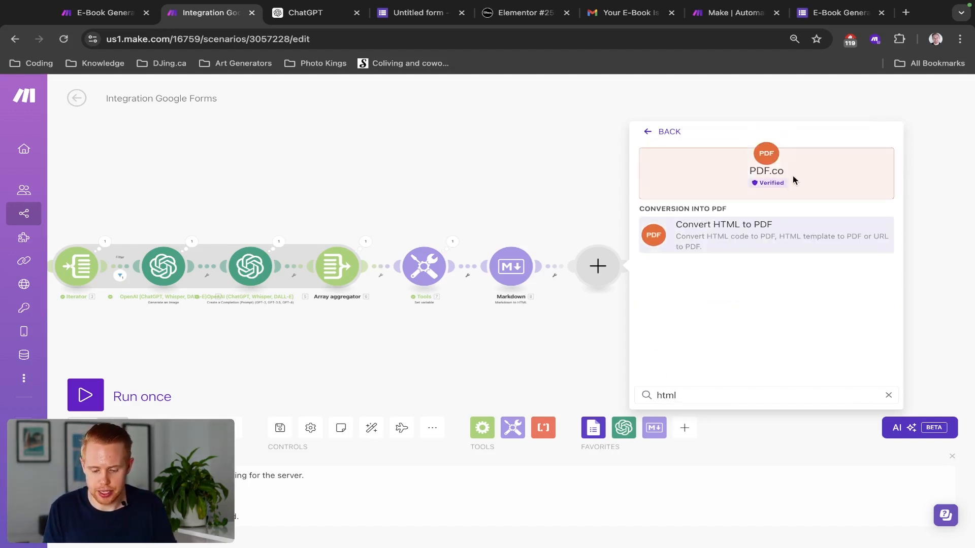
{"action": "left_click", "coordinate": [766, 231]}
{"action": "key", "text": "ctrl+t"}
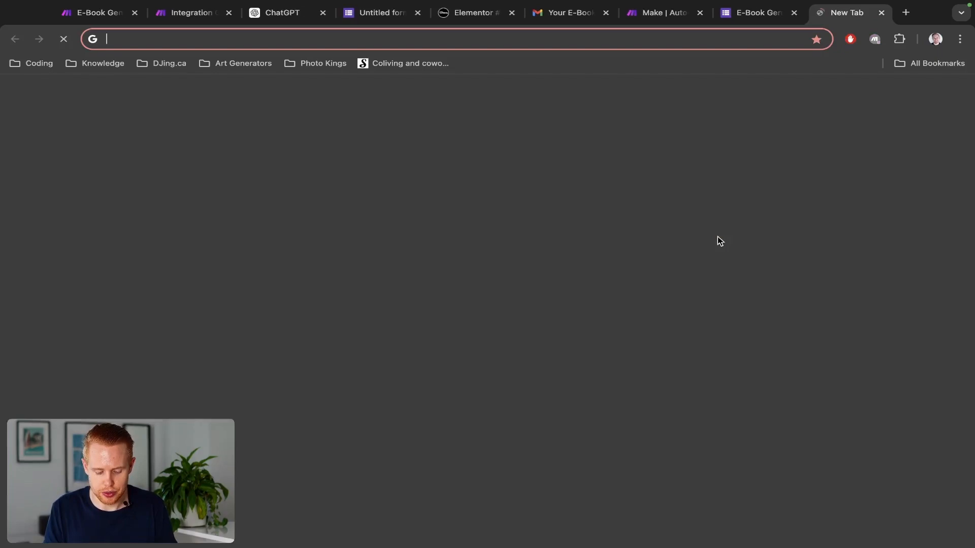
Step: Load pdf.co, start a new PDF.co connection in Make, then return to the pdf.co site
{"action": "type", "text": "pdf.co"}
{"action": "key", "text": "Return"}
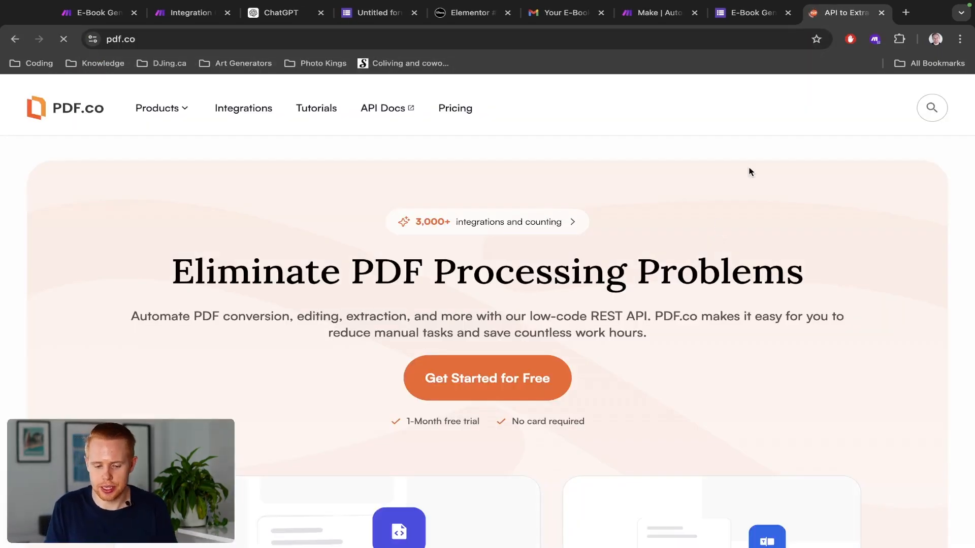
{"action": "key", "text": "ctrl+2"}
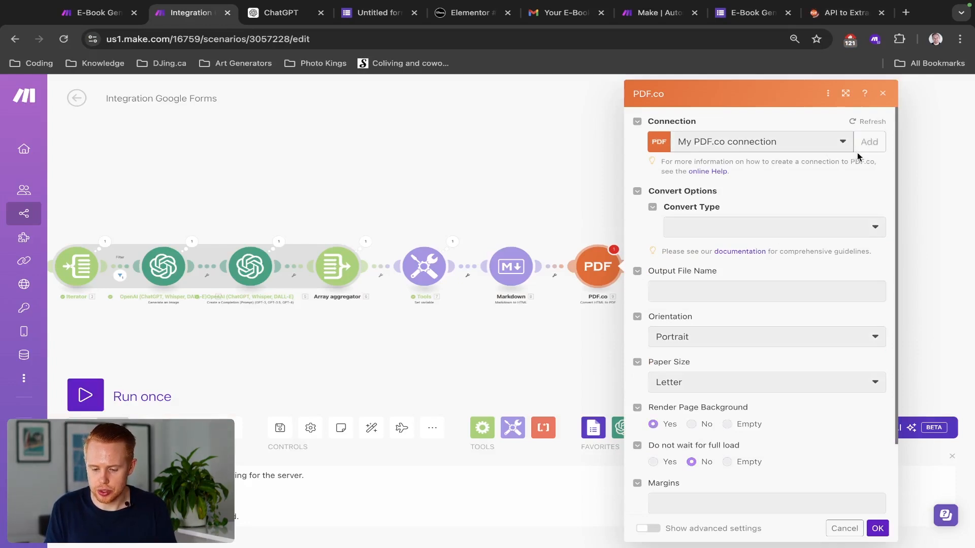
{"action": "left_click", "coordinate": [860, 142]}
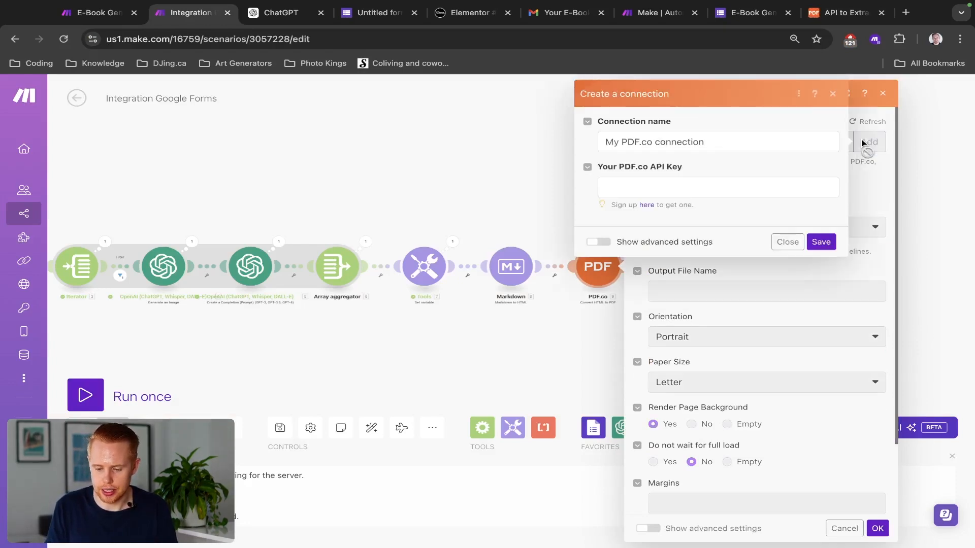
{"action": "left_click", "coordinate": [787, 242]}
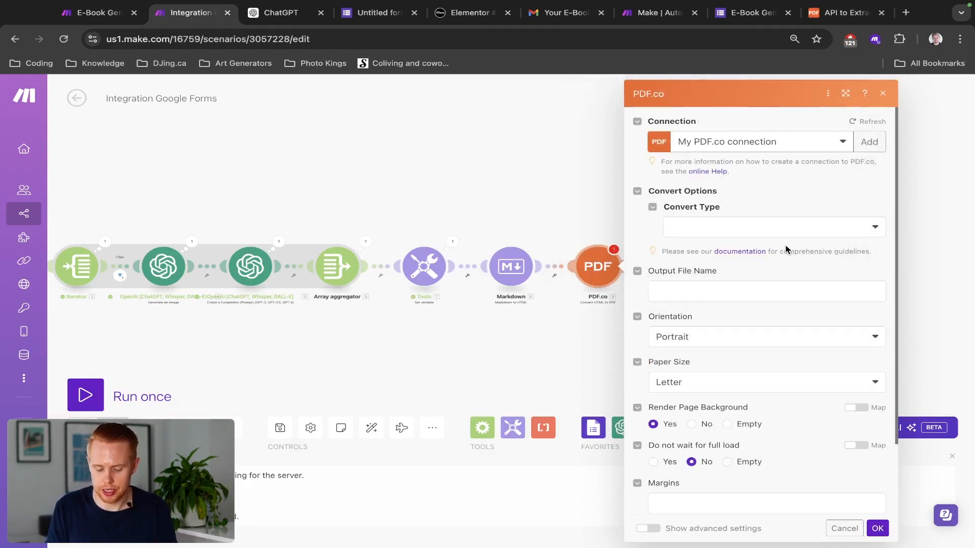
{"action": "key", "text": "super+9"}
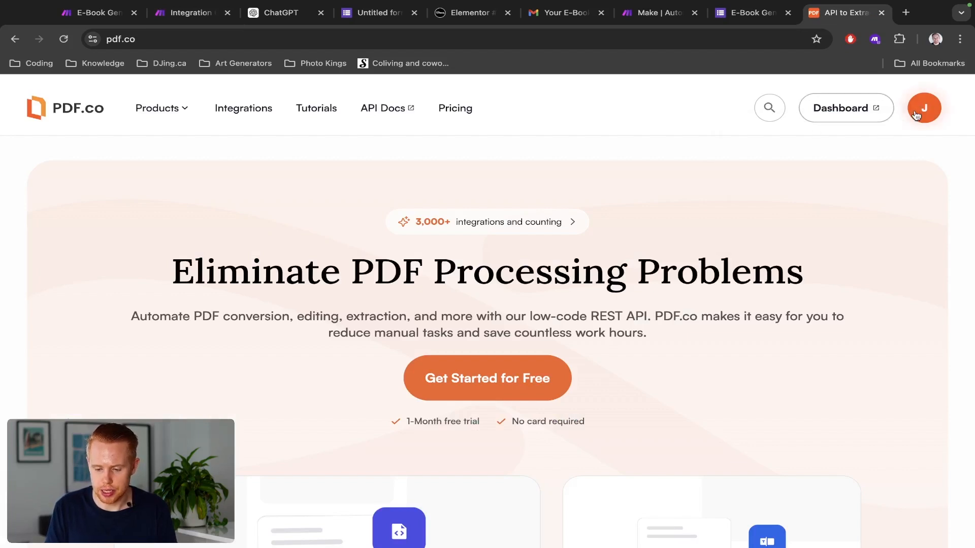
Step: Open the pdf.co account dashboard showing the API key, then return to Make
{"action": "left_click", "coordinate": [917, 116]}
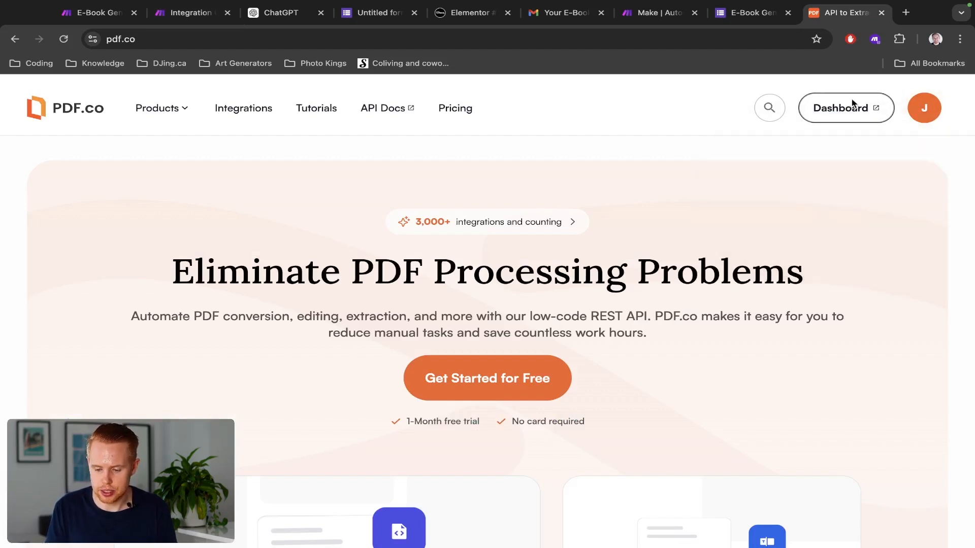
{"action": "left_click", "coordinate": [854, 108]}
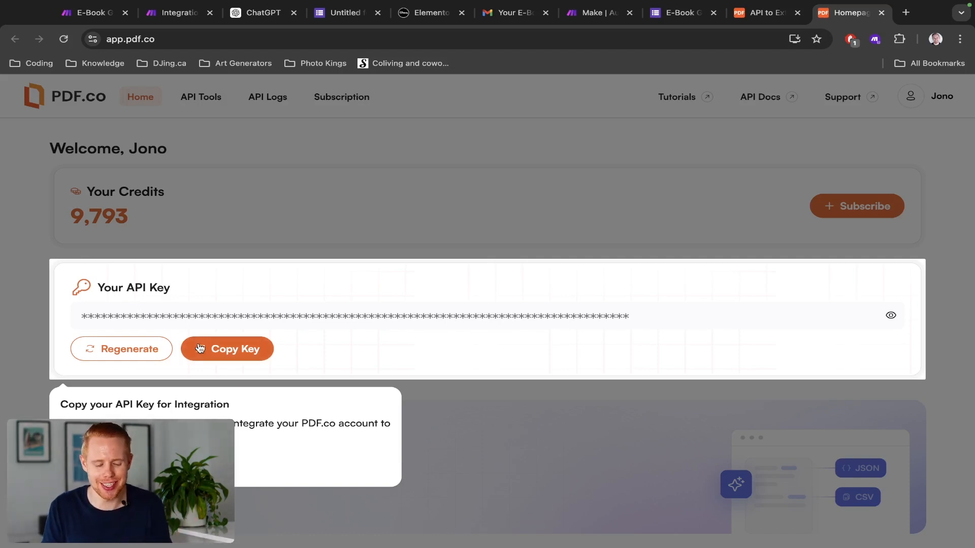
{"action": "key", "text": "super+2"}
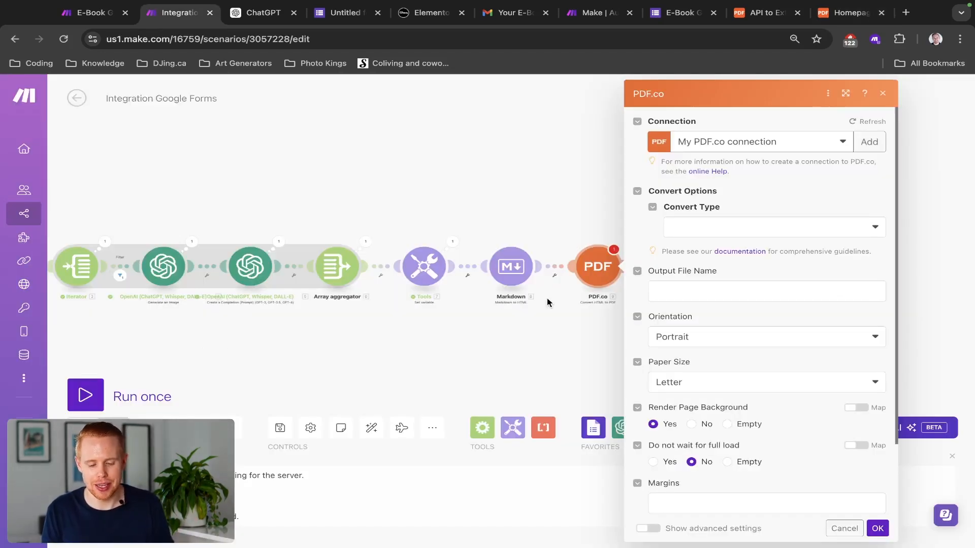
Step: Set the PDF.co module to HTML to PDF with Markdown's 8. HTML as Input HTML Code
{"action": "left_click", "coordinate": [743, 233]}
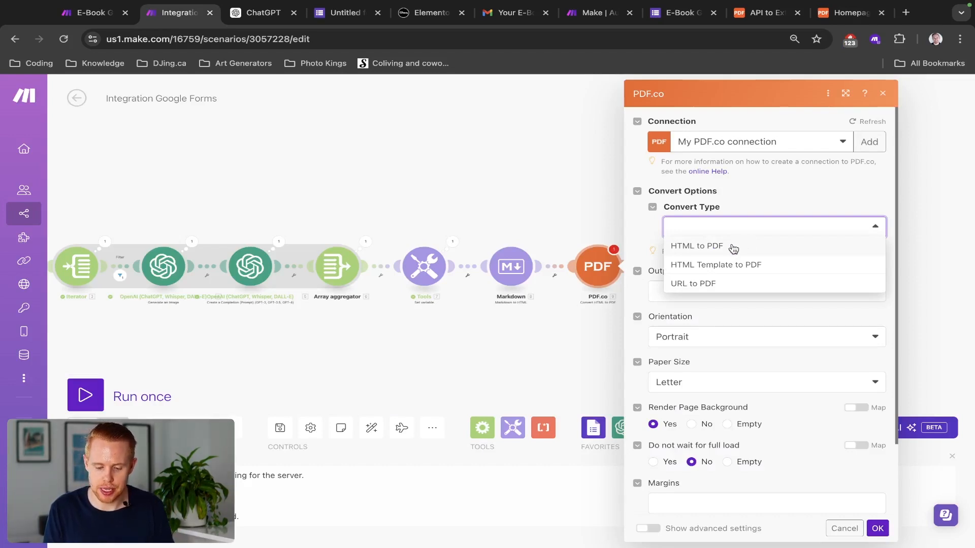
{"action": "left_click", "coordinate": [733, 249]}
{"action": "left_click", "coordinate": [729, 275]}
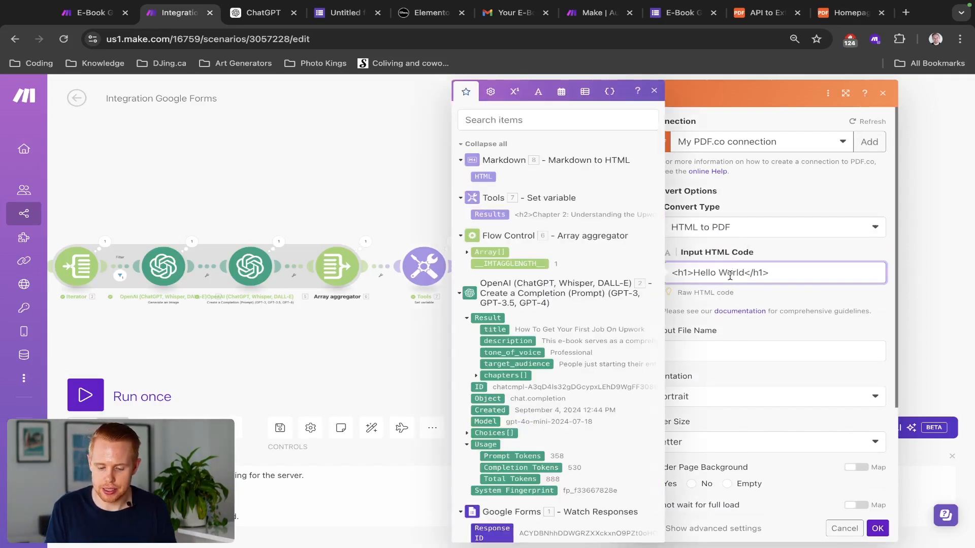
{"action": "key", "text": "ctrl+a"}
{"action": "key", "text": "BackSpace"}
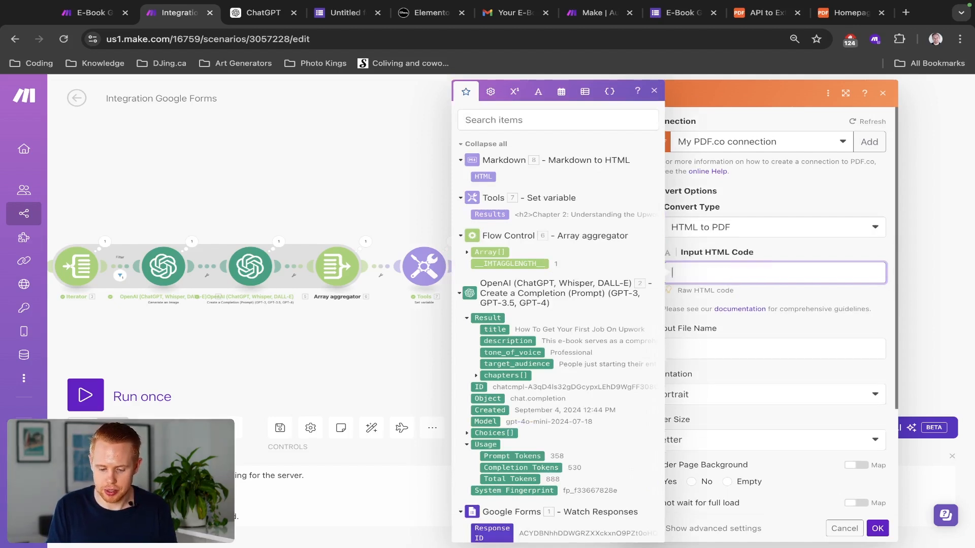
{"action": "left_click", "coordinate": [483, 176]}
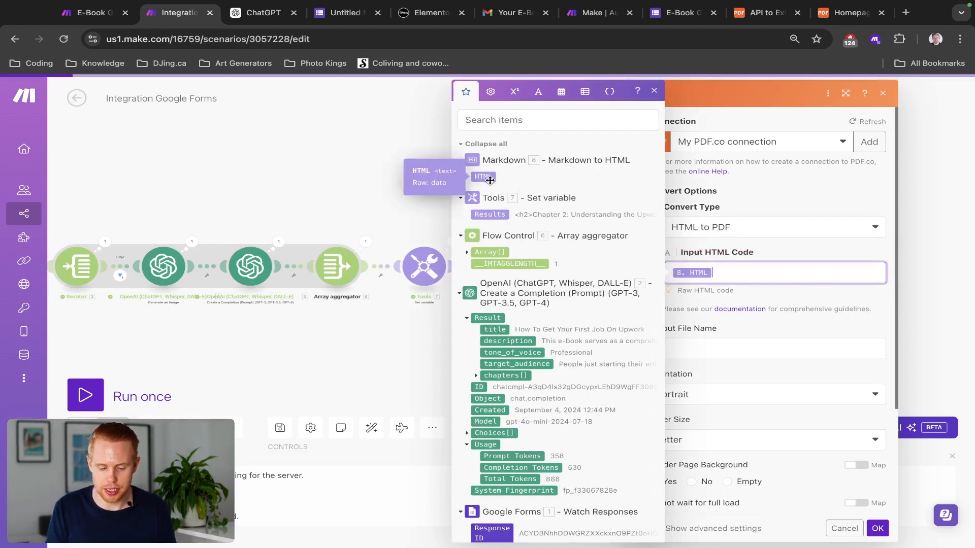
{"action": "left_click", "coordinate": [877, 529]}
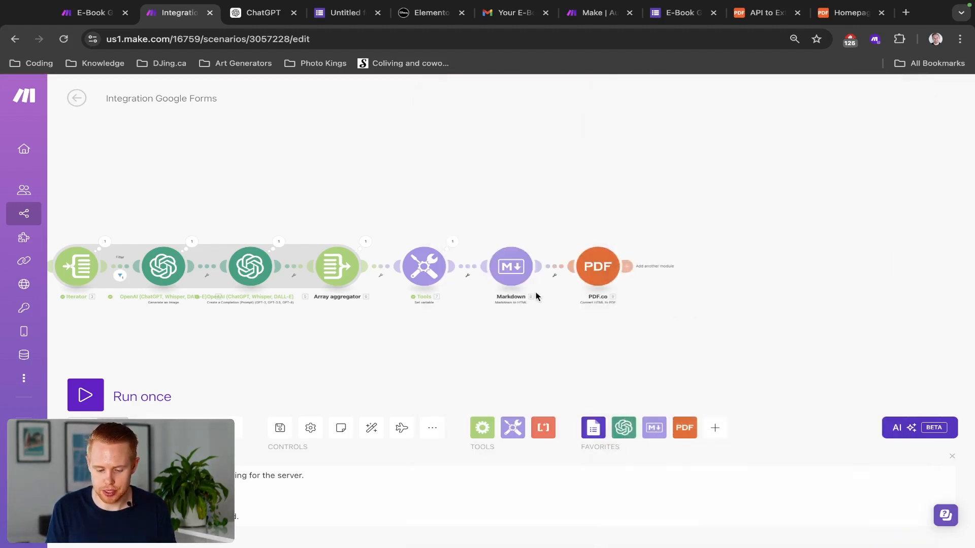
{"action": "left_click", "coordinate": [615, 277]}
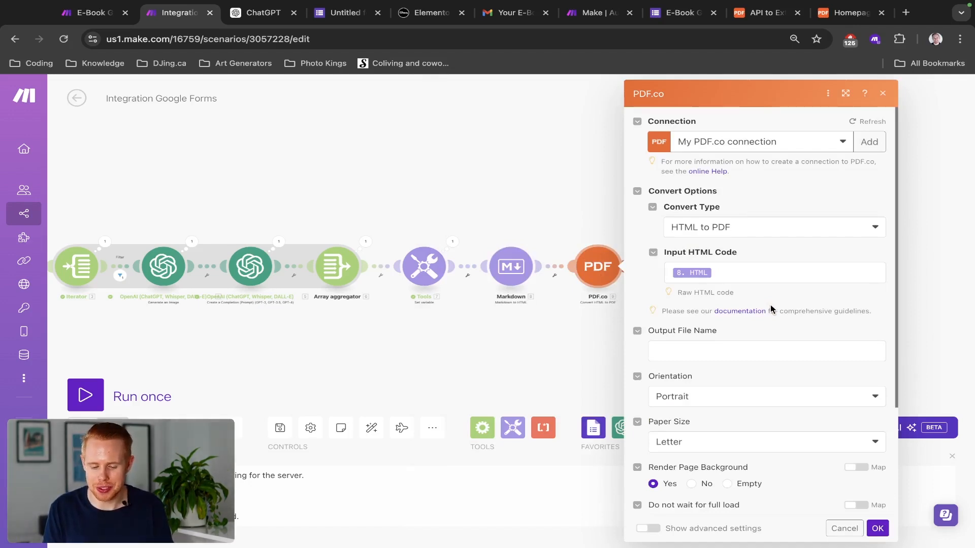
{"action": "scroll", "coordinate": [769, 306], "scroll_direction": "down", "scroll_amount": 2}
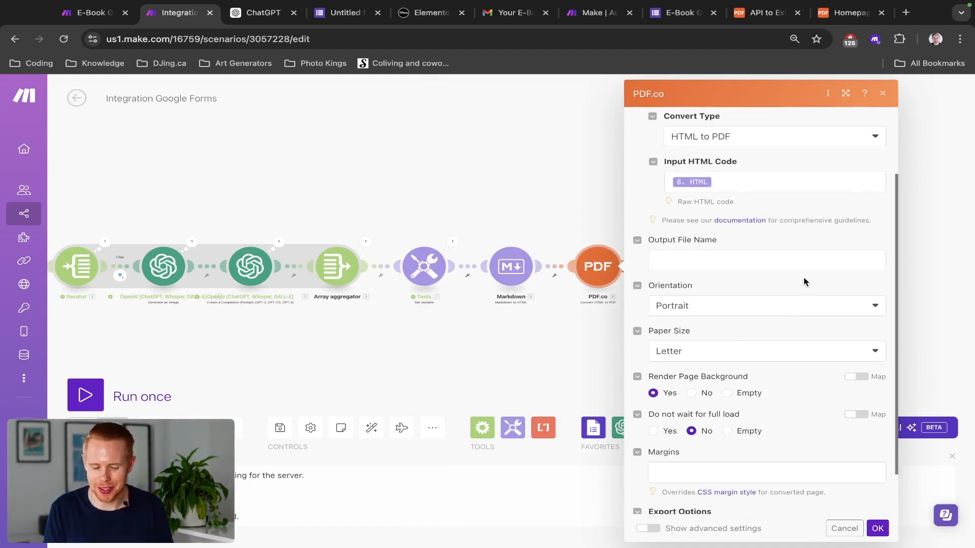
{"action": "scroll", "coordinate": [804, 278], "scroll_direction": "up", "scroll_amount": 5}
Step: Map the form's Title answer value into the PDF.co Output File Name
{"action": "left_click", "coordinate": [639, 248]}
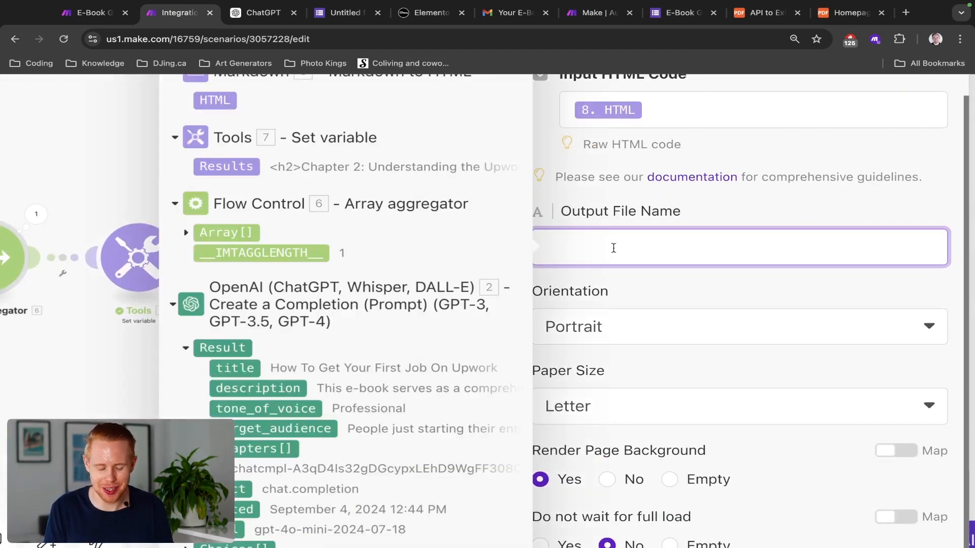
{"action": "scroll", "coordinate": [613, 248], "scroll_direction": "down", "scroll_amount": 5}
{"action": "scroll", "coordinate": [461, 515], "scroll_direction": "down", "scroll_amount": 5}
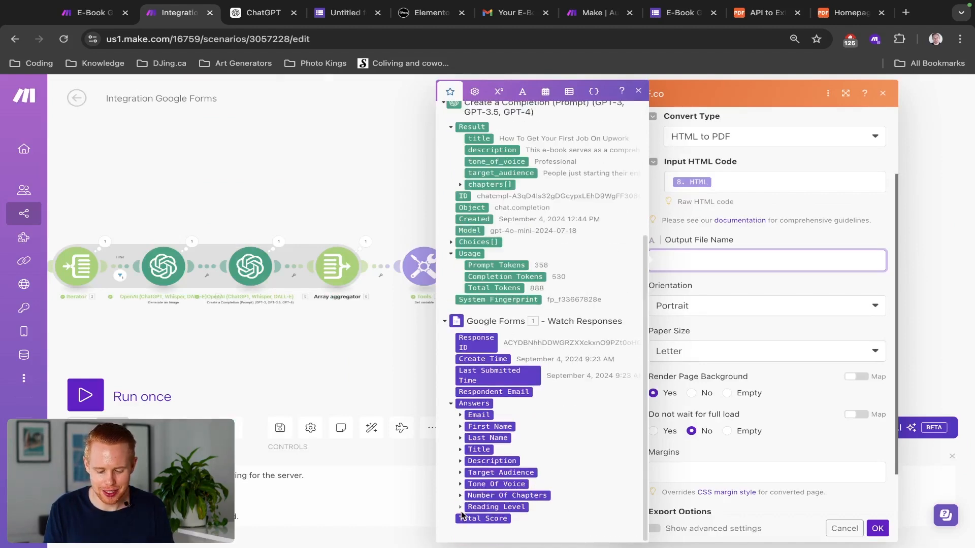
{"action": "left_click", "coordinate": [460, 449]}
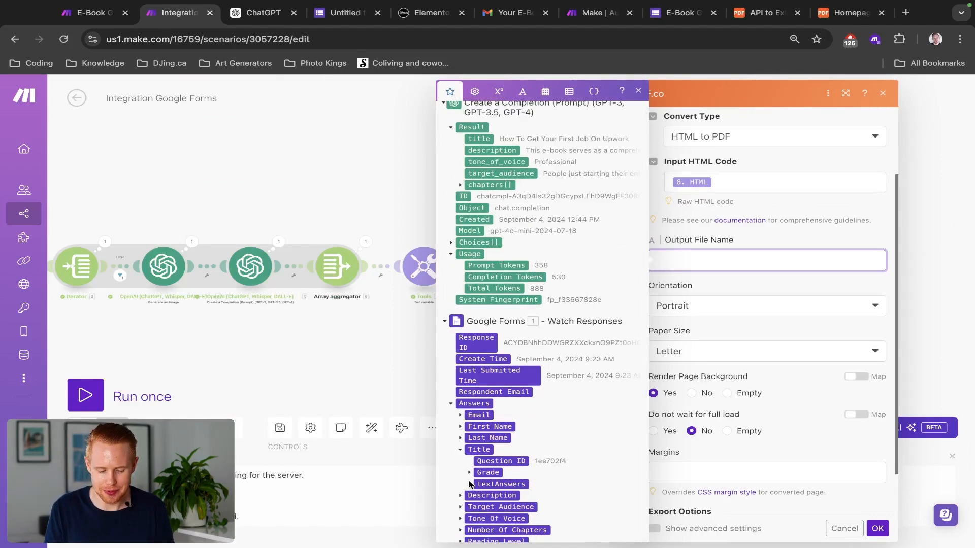
{"action": "left_click", "coordinate": [469, 484]}
{"action": "left_click", "coordinate": [478, 495]}
{"action": "scroll", "coordinate": [477, 495], "scroll_direction": "down", "scroll_amount": 2}
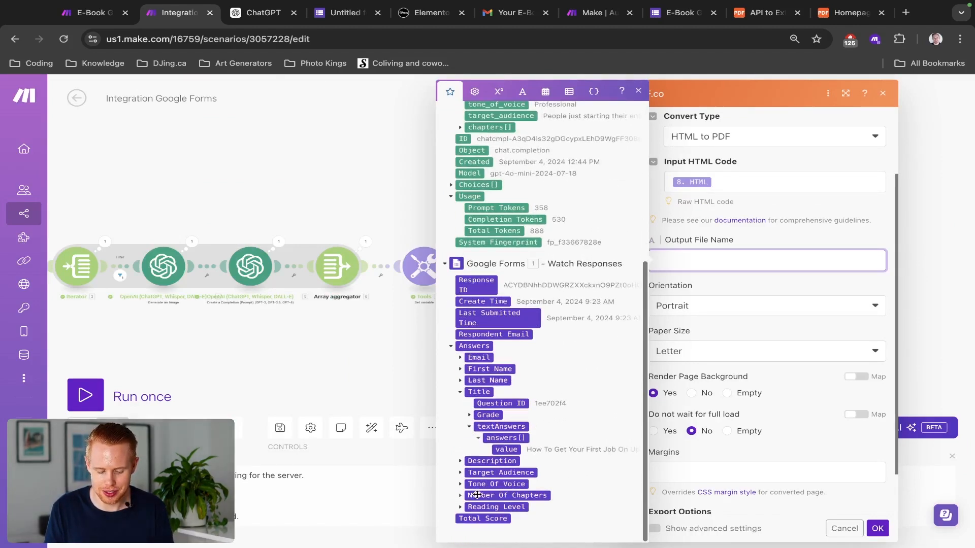
{"action": "left_click", "coordinate": [506, 450]}
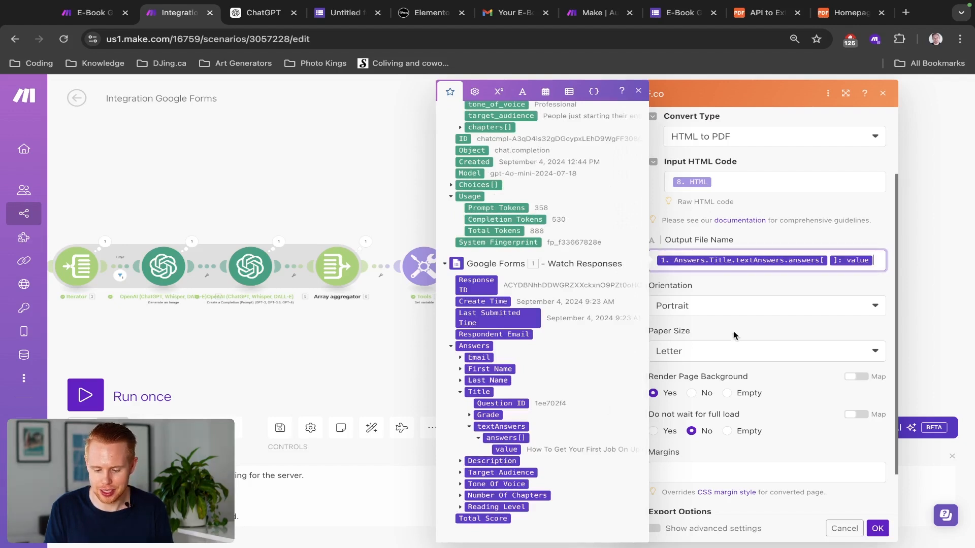
{"action": "left_click", "coordinate": [737, 284]}
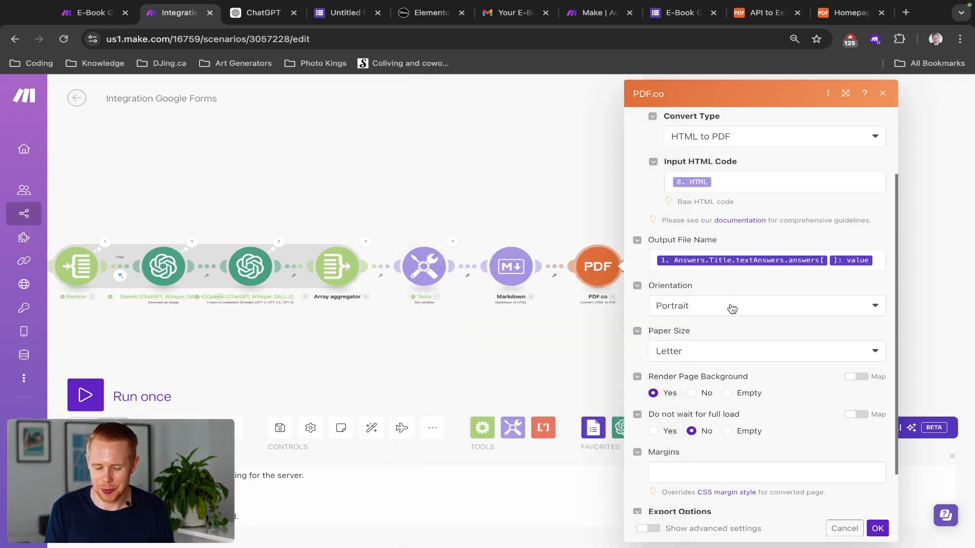
Step: Keep Portrait orientation and Download a File output, then save the PDF.co settings
{"action": "left_click", "coordinate": [731, 309]}
{"action": "left_click", "coordinate": [728, 285]}
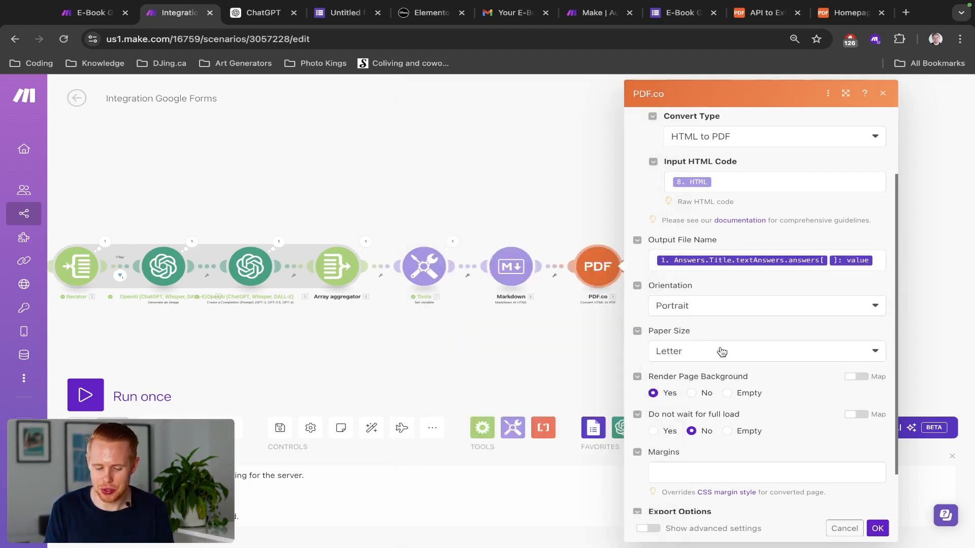
{"action": "scroll", "coordinate": [699, 345], "scroll_direction": "down", "scroll_amount": 1}
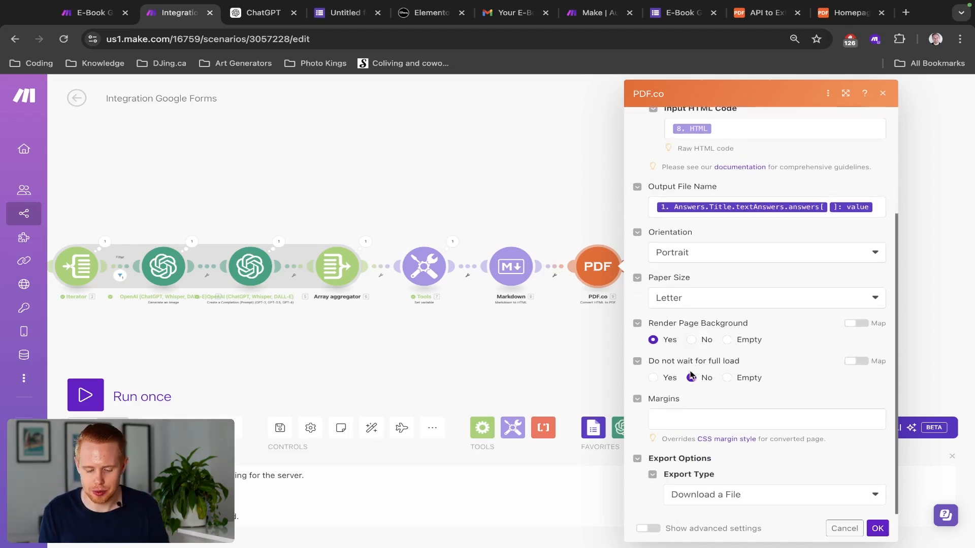
{"action": "left_click", "coordinate": [709, 503]}
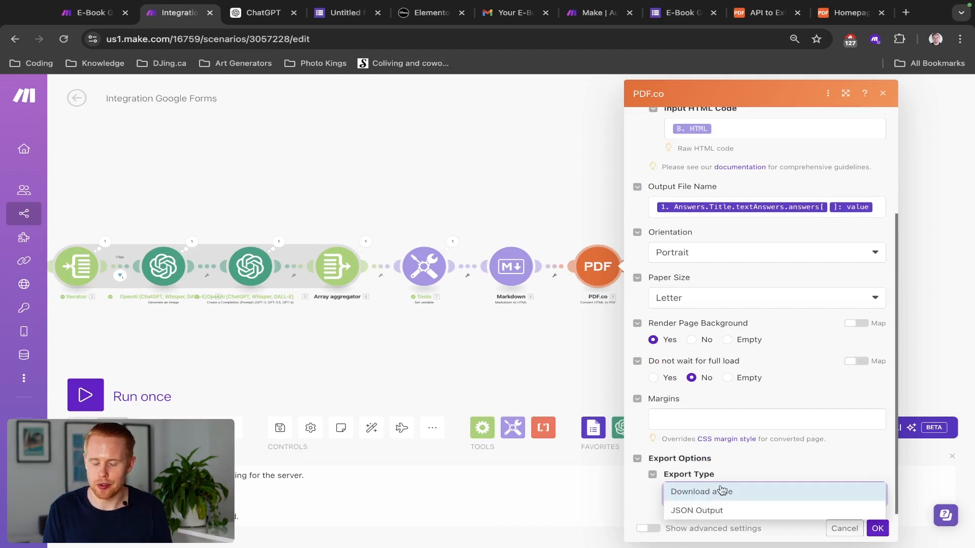
{"action": "left_click", "coordinate": [745, 466]}
{"action": "left_click", "coordinate": [877, 528]}
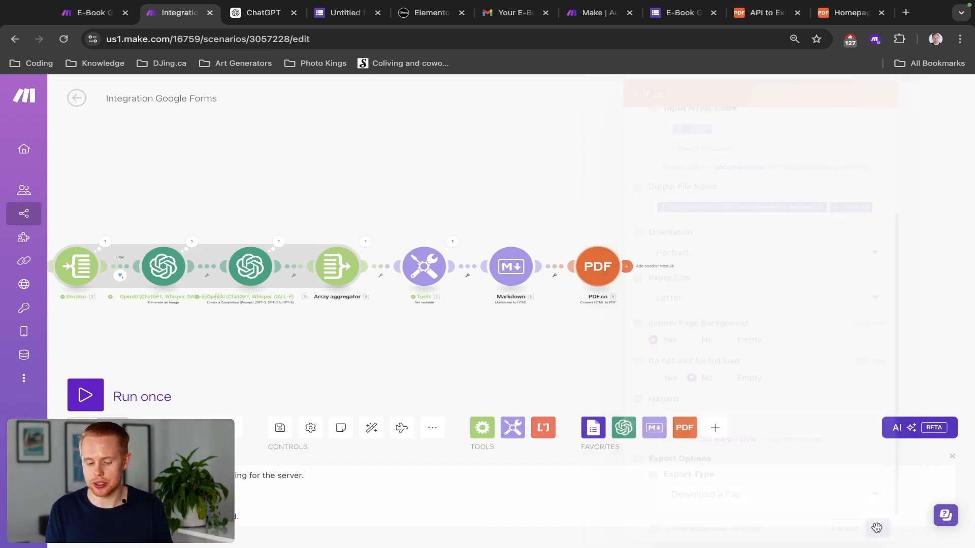
Step: Add an Email > Send an Email module after PDF.co with Content Type set to Plaintext
{"action": "left_click", "coordinate": [629, 266]}
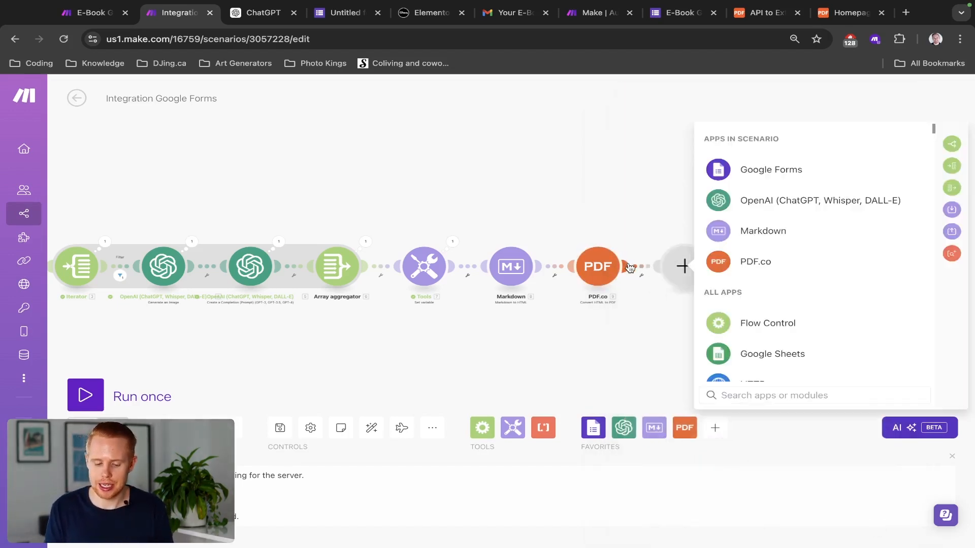
{"action": "type", "text": "email"}
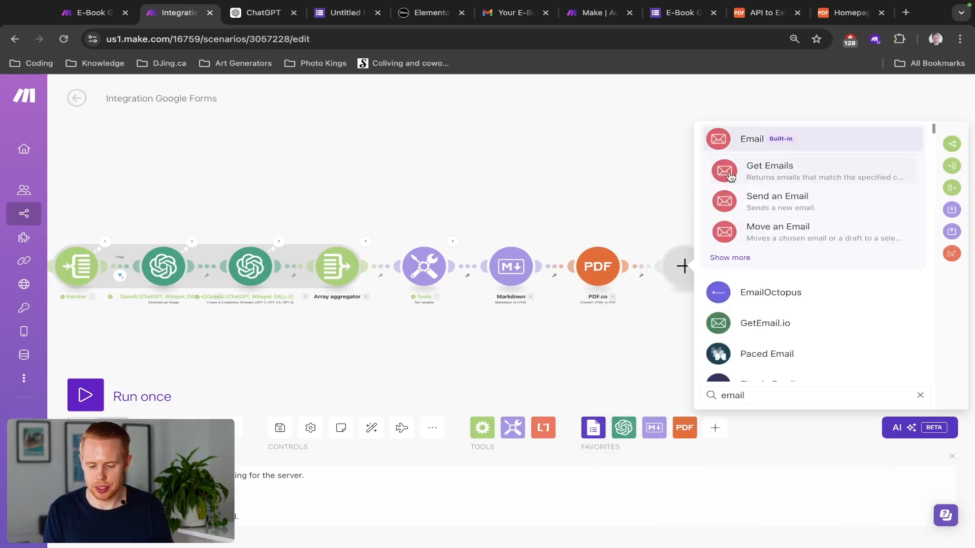
{"action": "left_click", "coordinate": [751, 202]}
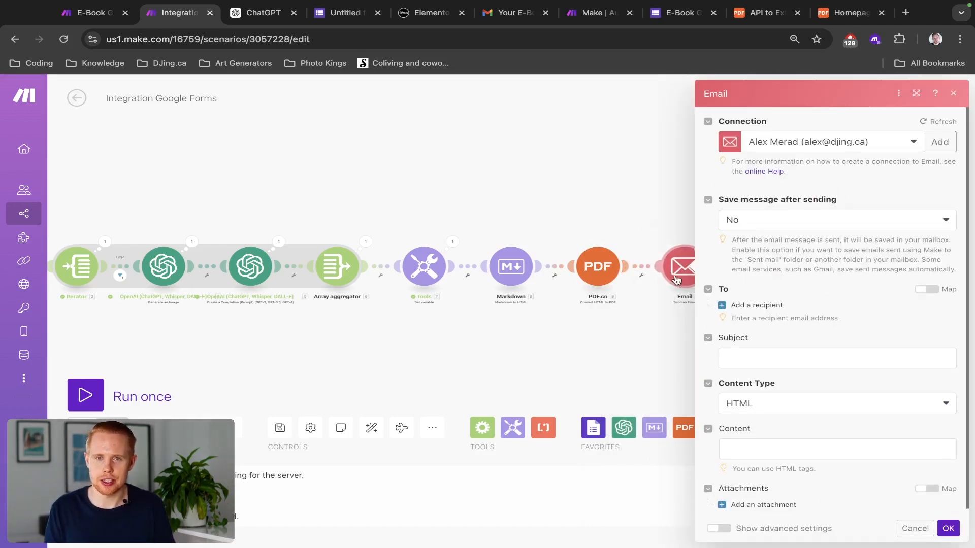
{"action": "left_click", "coordinate": [659, 223]}
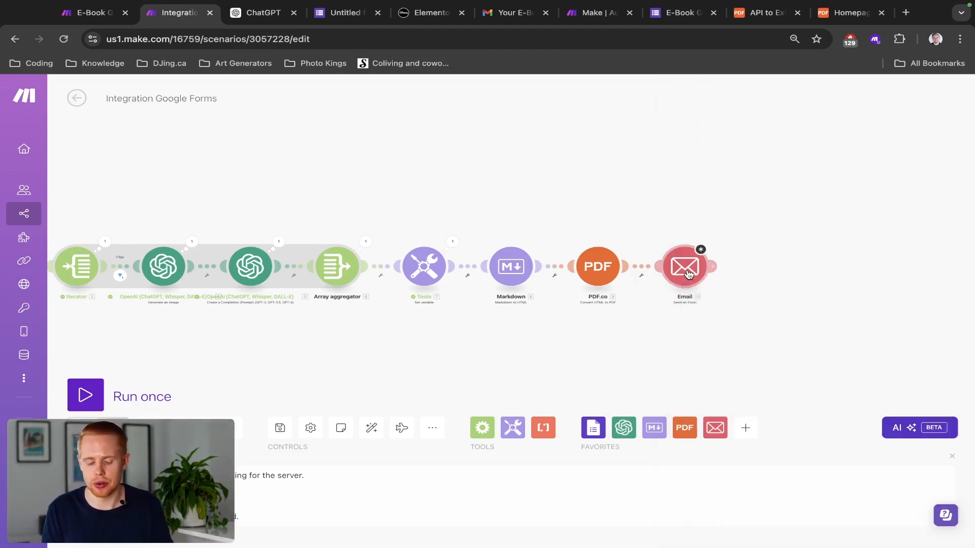
{"action": "left_click", "coordinate": [689, 274]}
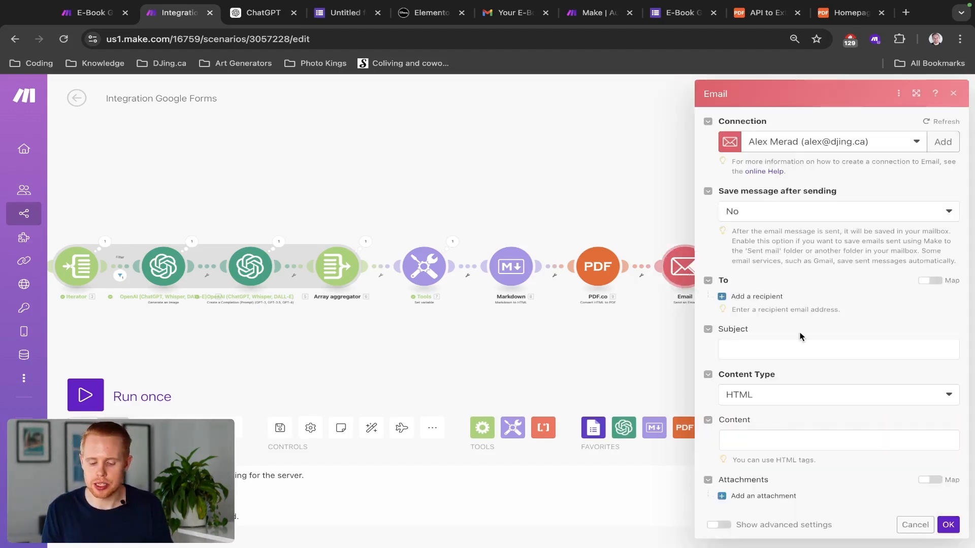
{"action": "left_click", "coordinate": [785, 393]}
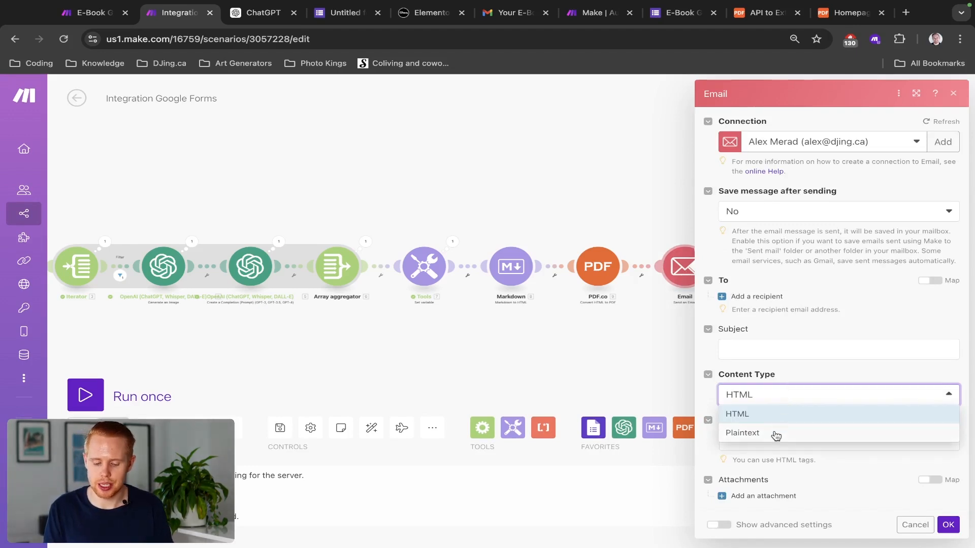
{"action": "left_click", "coordinate": [774, 434]}
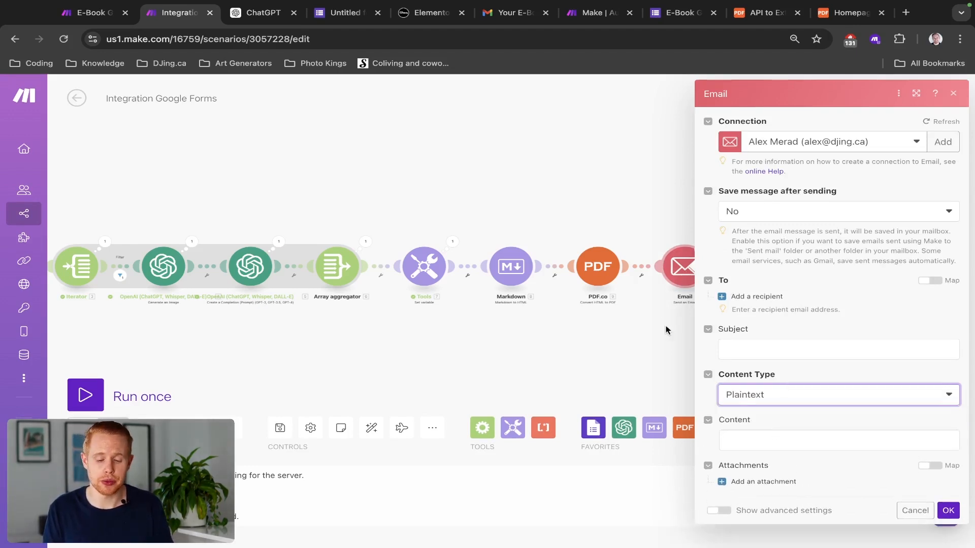
{"action": "left_click", "coordinate": [636, 234]}
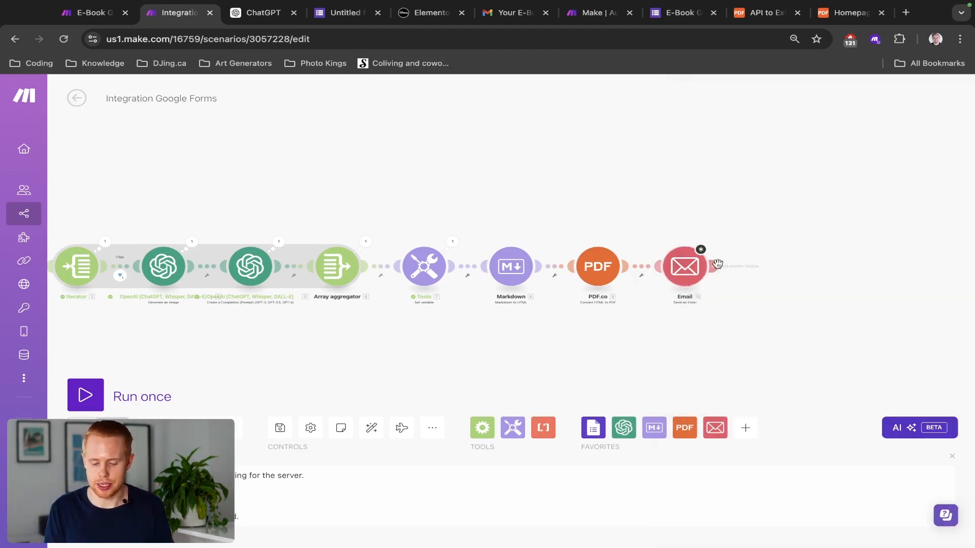
Step: Cancel an extra Gmail step and reopen the Email module to start on its content
{"action": "left_click", "coordinate": [713, 265]}
{"action": "type", "text": "gmail"}
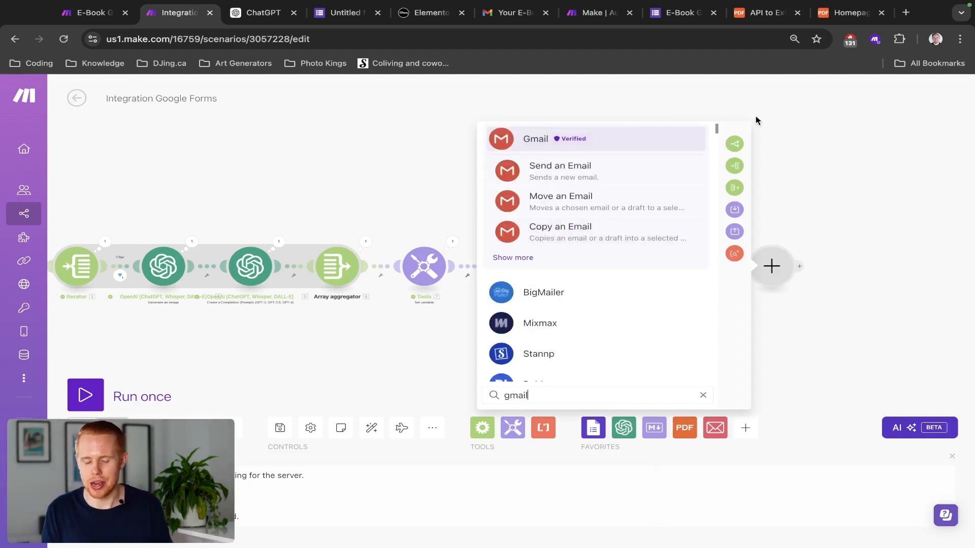
{"action": "left_click", "coordinate": [788, 138]}
{"action": "left_click", "coordinate": [677, 282]}
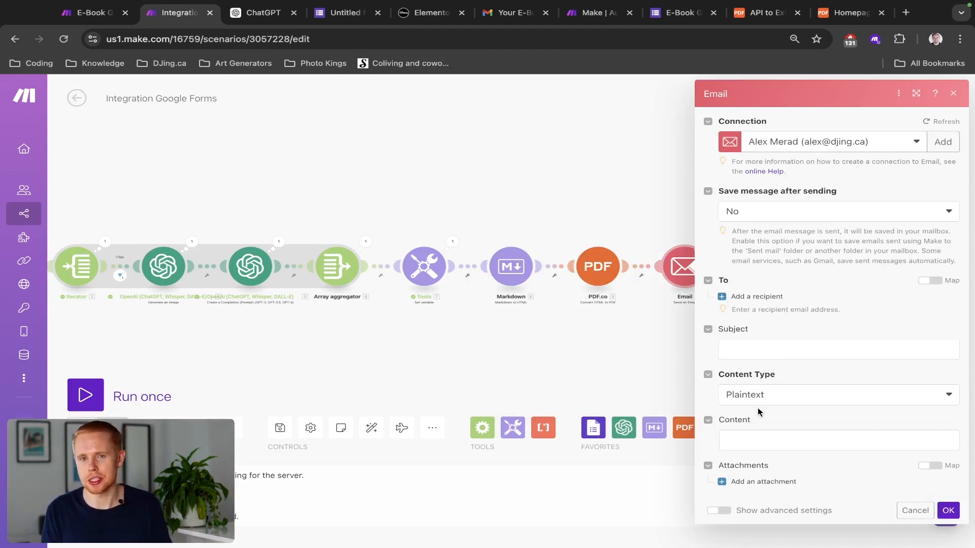
{"action": "left_click", "coordinate": [755, 441]}
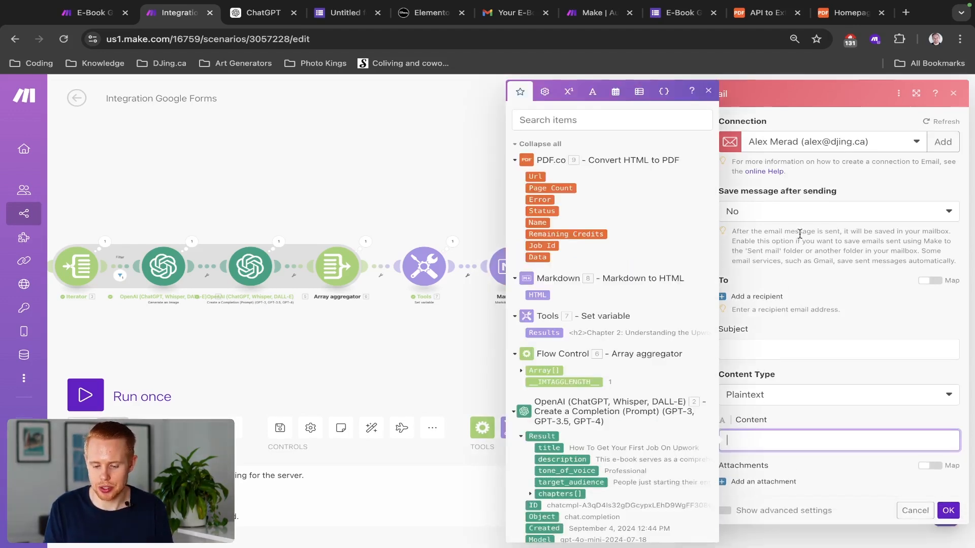
{"action": "left_click", "coordinate": [802, 152]}
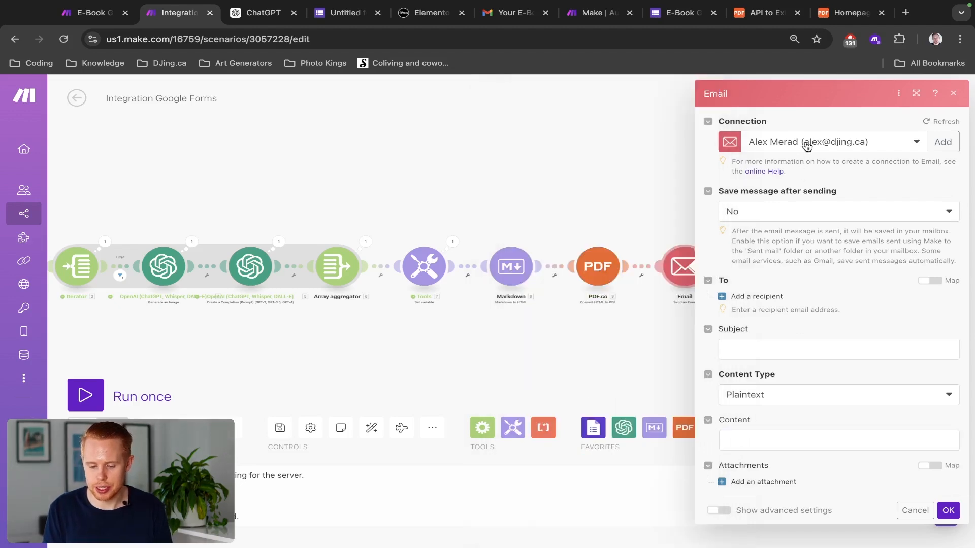
Step: Select the Gmail account connection as the Email module's sender
{"action": "left_click", "coordinate": [804, 143]}
{"action": "type", "text": "on"}
{"action": "key", "text": "BackSpace"}
{"action": "key", "text": "BackSpace"}
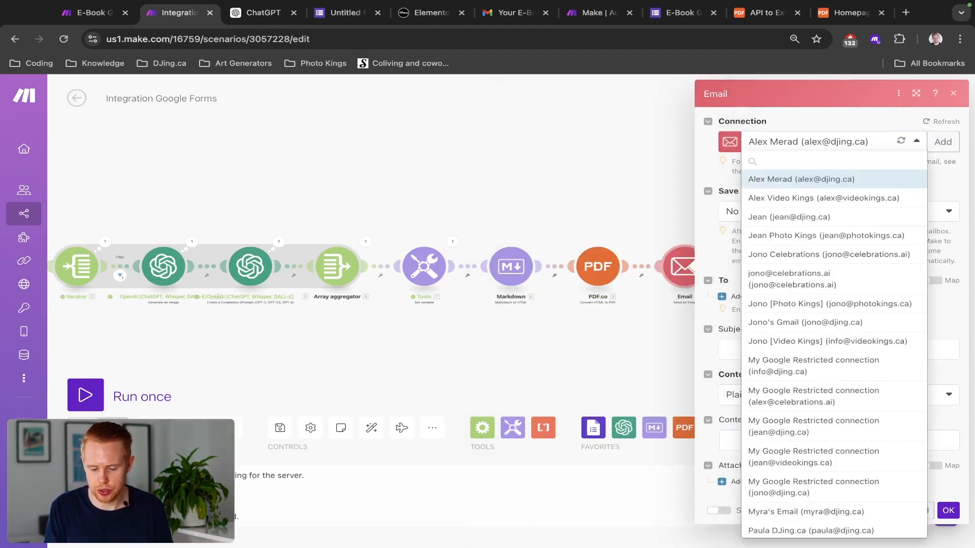
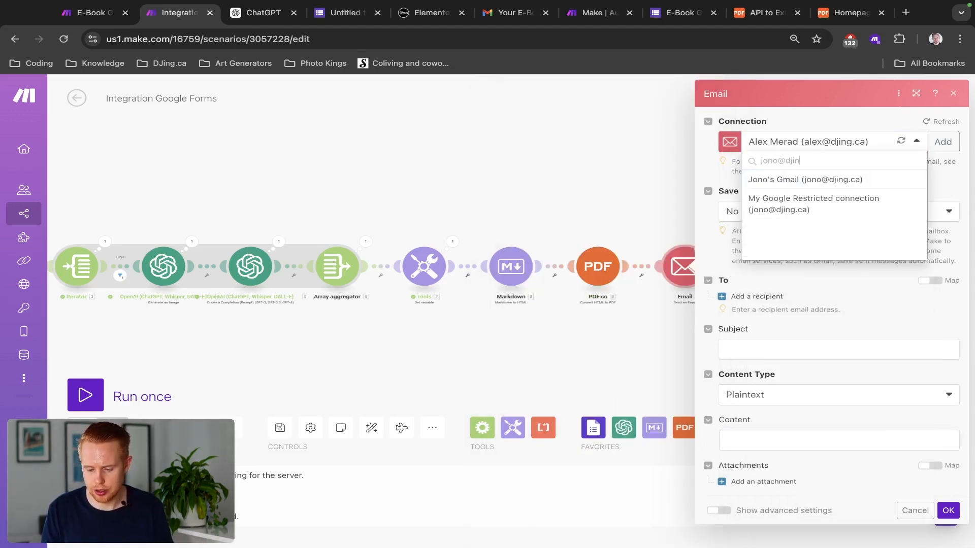
{"action": "left_click", "coordinate": [819, 179]}
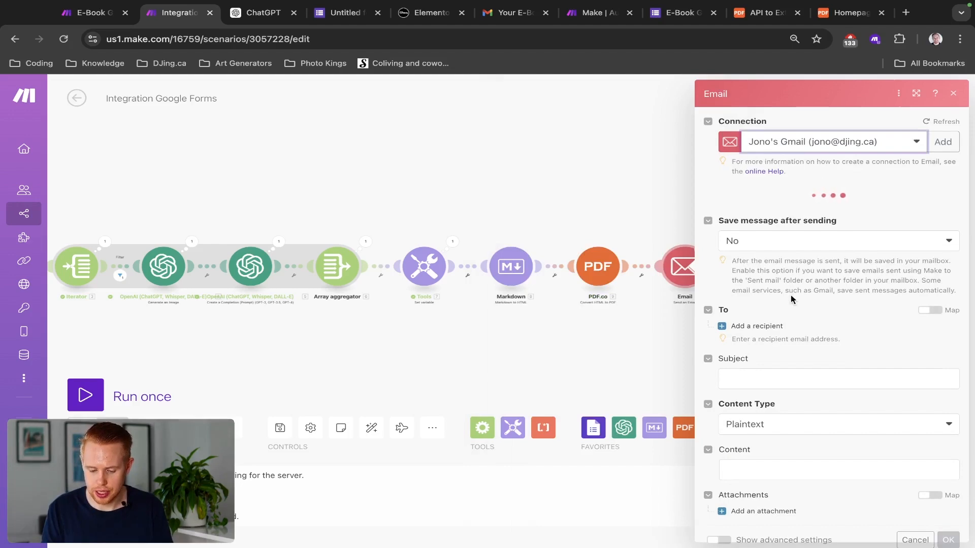
Step: Map the form's Email answer value into Email address 1 as the recipient
{"action": "left_click", "coordinate": [754, 326]}
{"action": "left_click", "coordinate": [763, 317]}
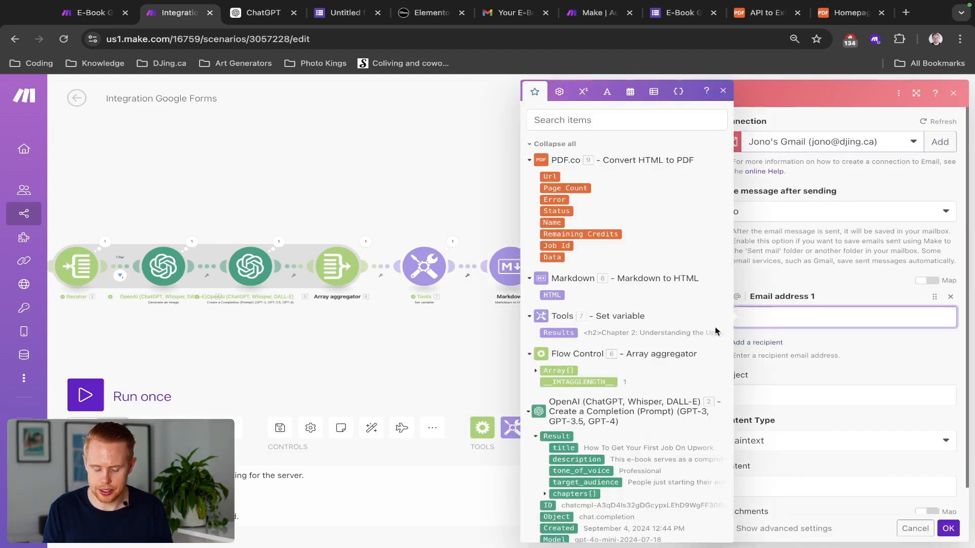
{"action": "scroll", "coordinate": [620, 333], "scroll_direction": "down", "scroll_amount": 6}
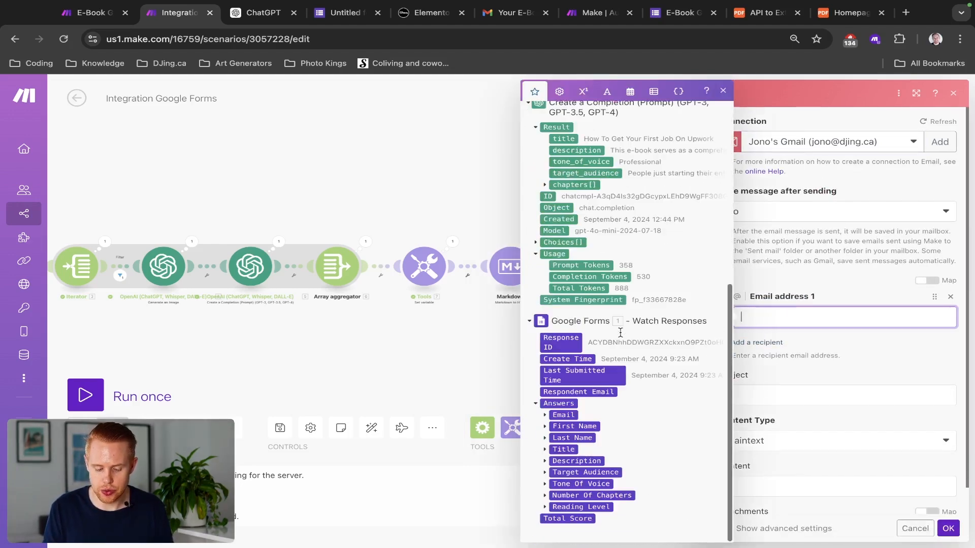
{"action": "left_click", "coordinate": [544, 415]}
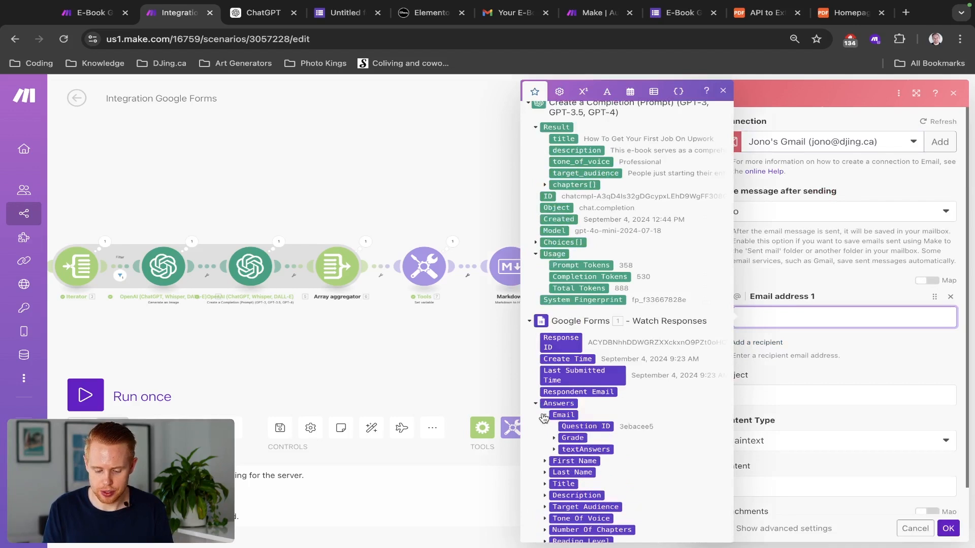
{"action": "left_click", "coordinate": [553, 450]}
{"action": "left_click", "coordinate": [563, 462]}
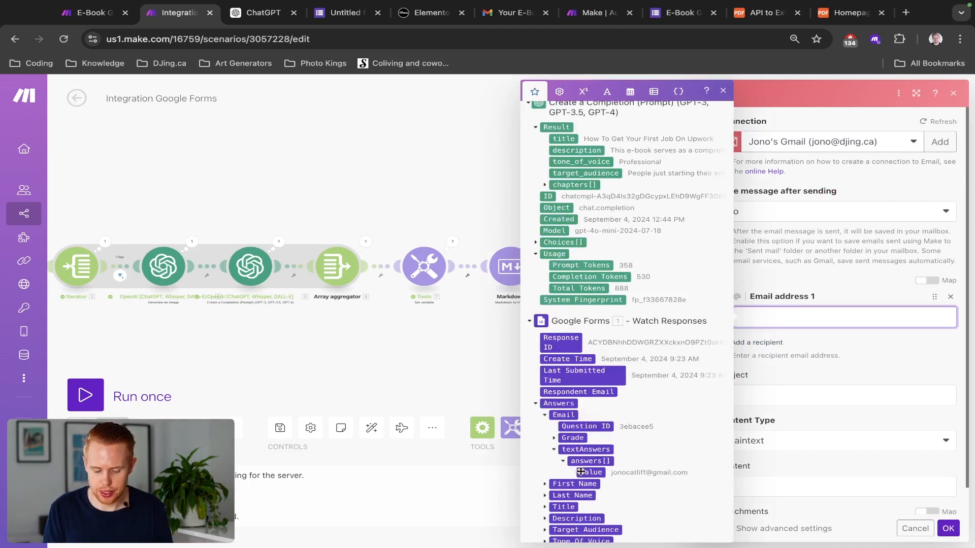
{"action": "left_click", "coordinate": [580, 471]}
{"action": "left_click", "coordinate": [791, 410]}
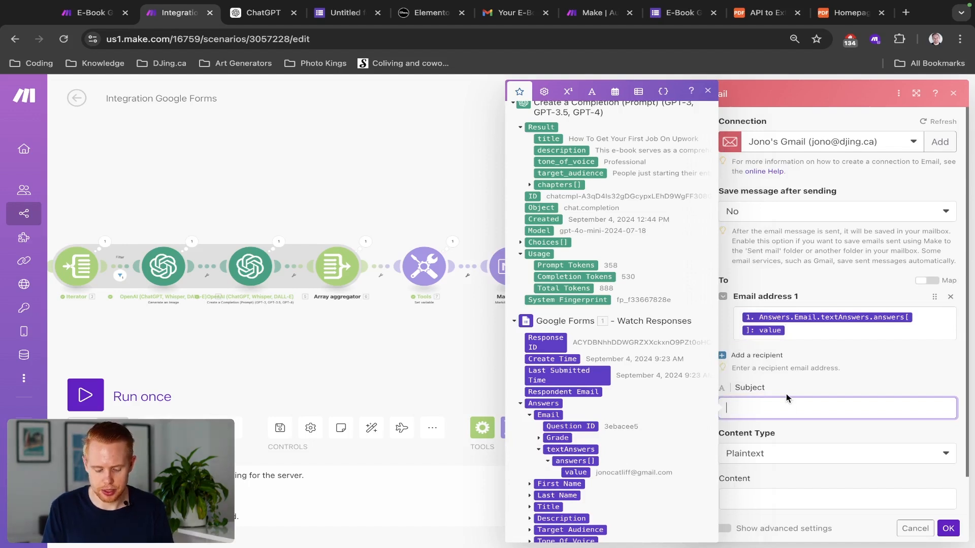
Step: Set the subject to "Your E-Book is ready to go:" followed by the form's Title answer value
{"action": "type", "text": "Your E-Bo"}
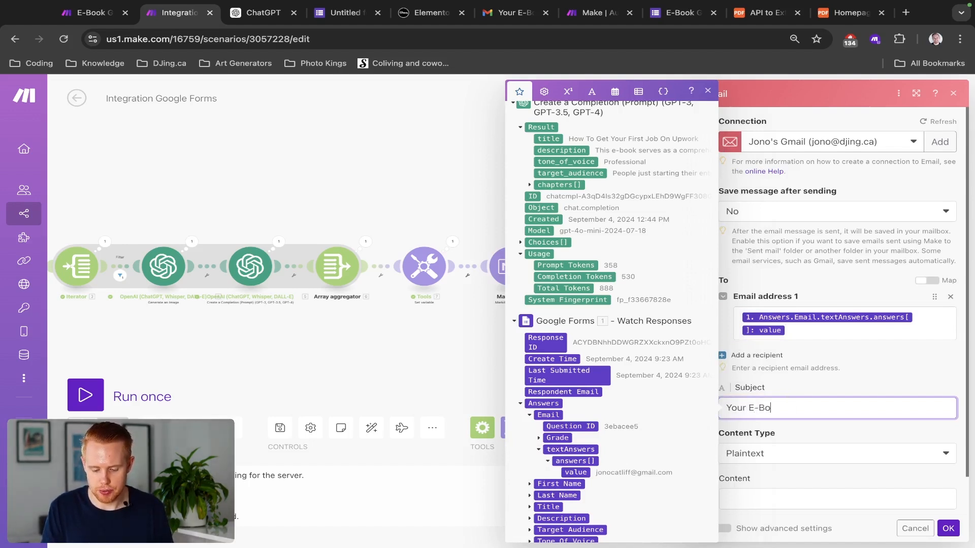
{"action": "type", "text": "ok "}
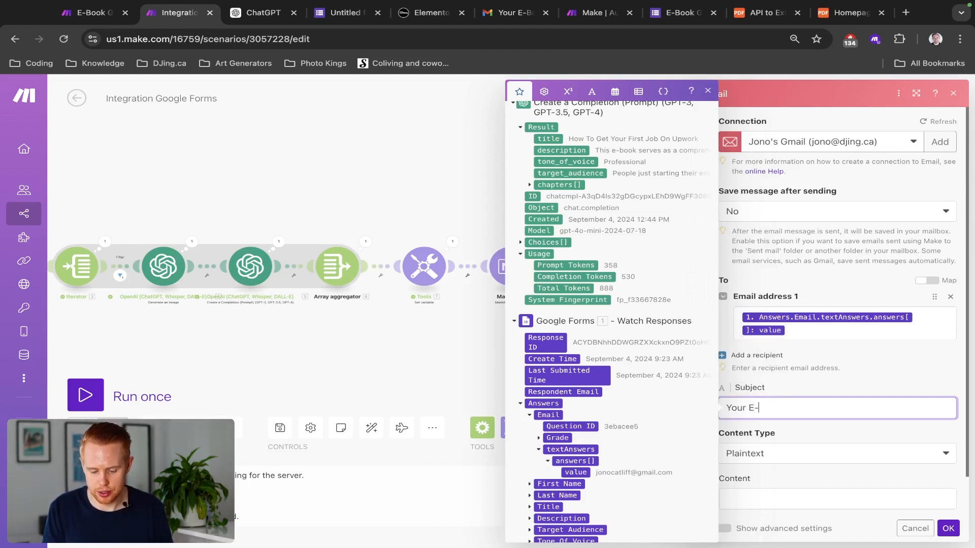
{"action": "type", "text": "is ready to go:"}
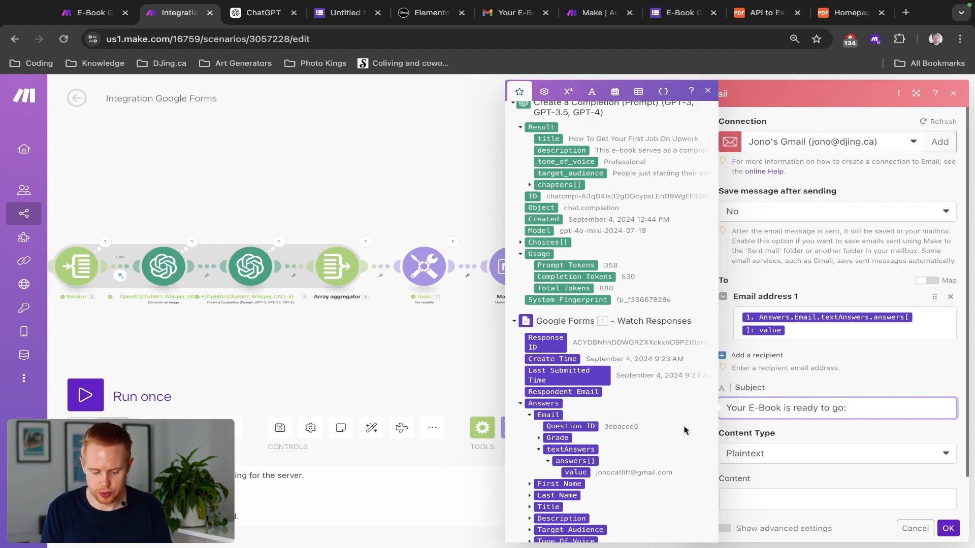
{"action": "scroll", "coordinate": [579, 427], "scroll_direction": "down", "scroll_amount": 1}
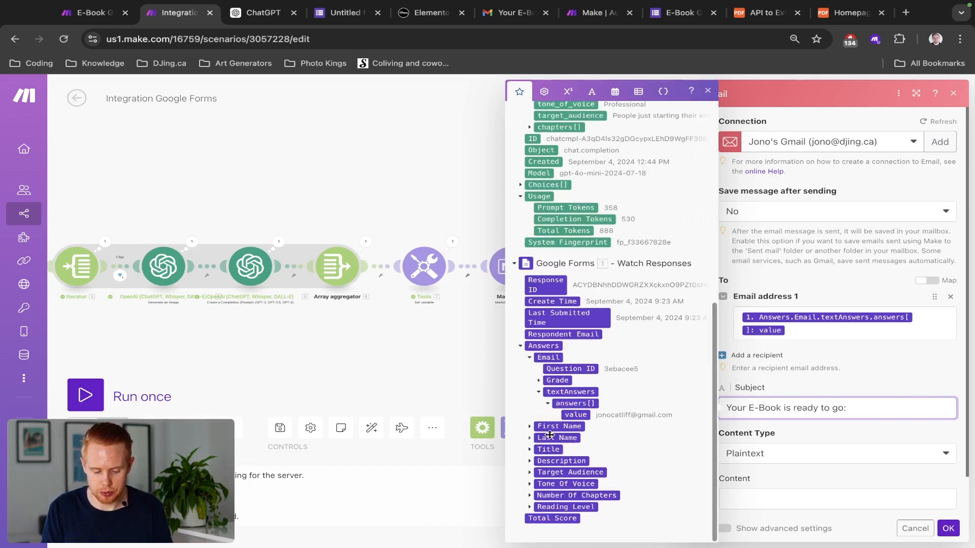
{"action": "left_click", "coordinate": [529, 450]}
{"action": "left_click", "coordinate": [538, 484]}
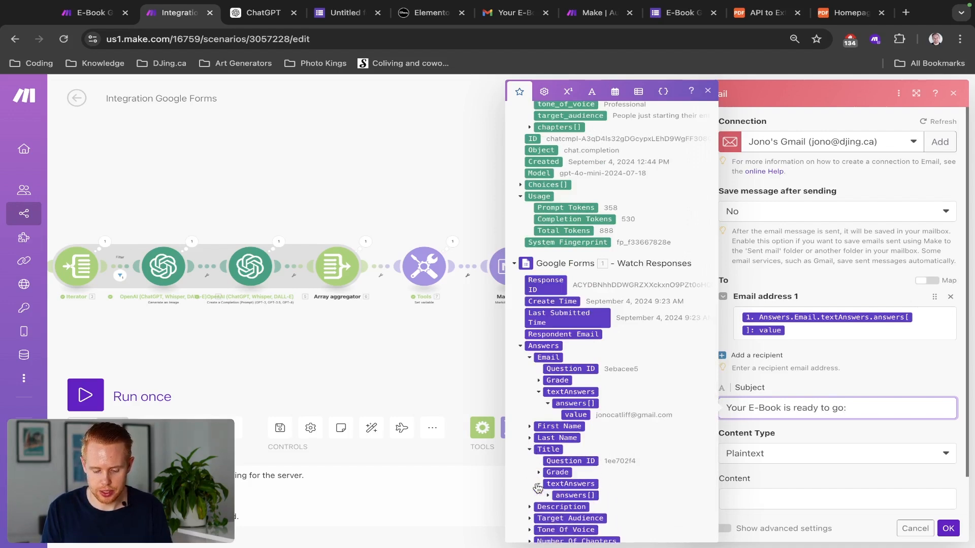
{"action": "left_click", "coordinate": [546, 495]}
{"action": "left_click", "coordinate": [576, 506]}
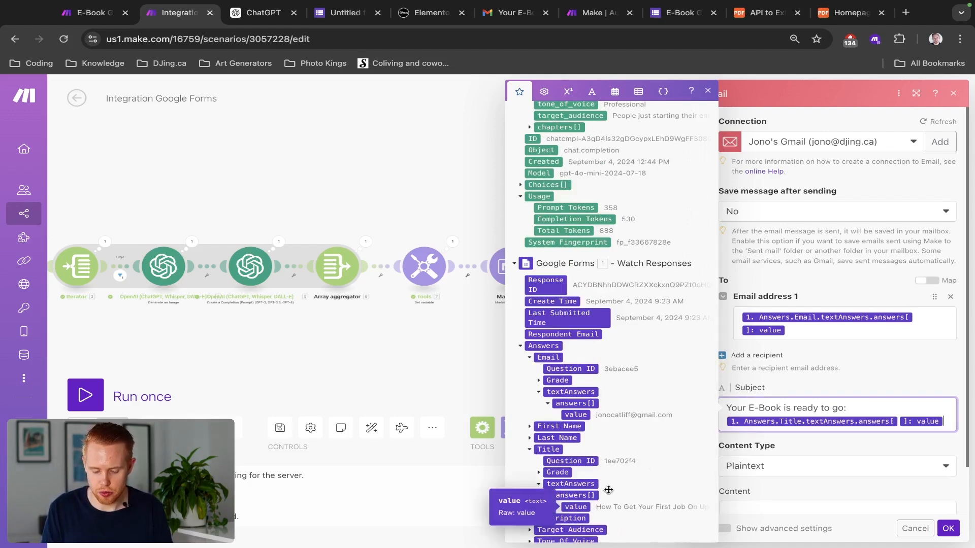
{"action": "scroll", "coordinate": [838, 344], "scroll_direction": "down", "scroll_amount": 1}
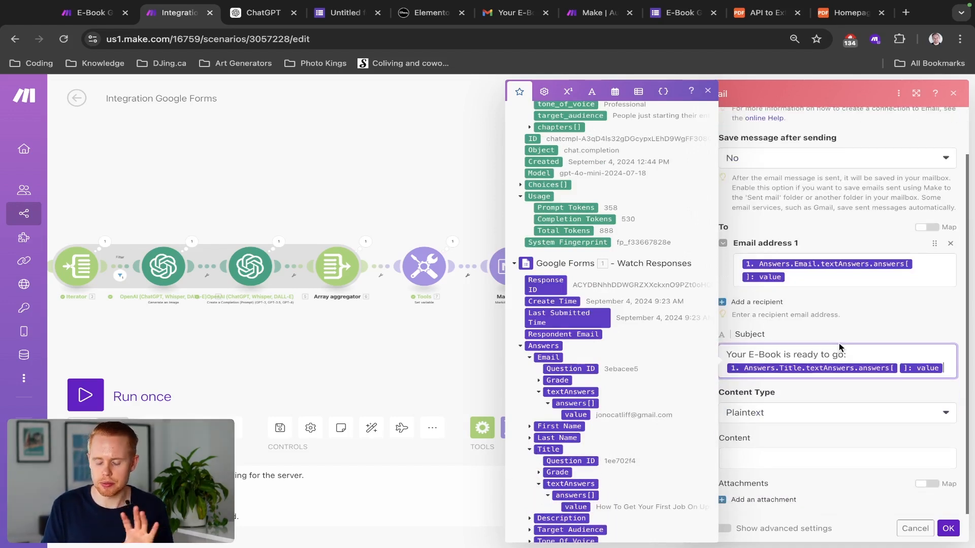
{"action": "left_click", "coordinate": [825, 394]}
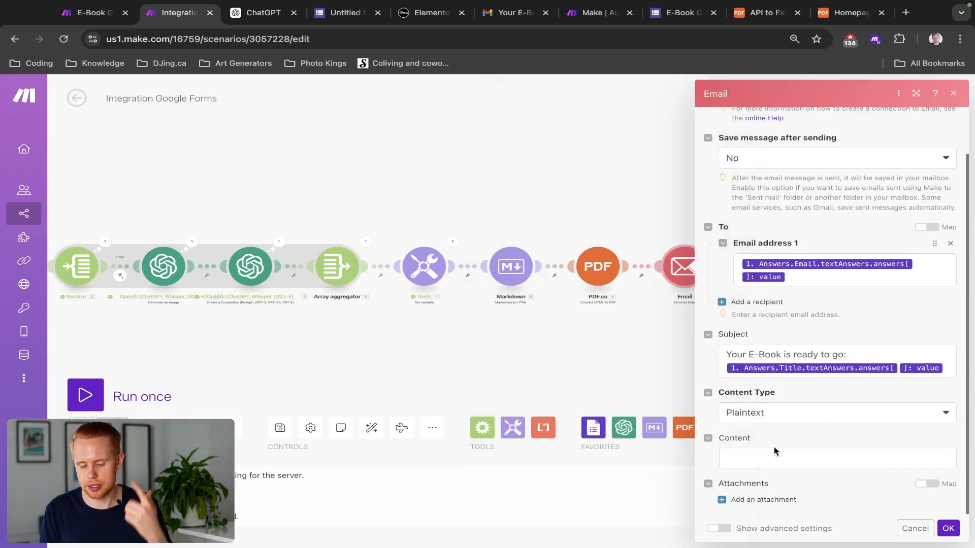
{"action": "left_click", "coordinate": [753, 460]}
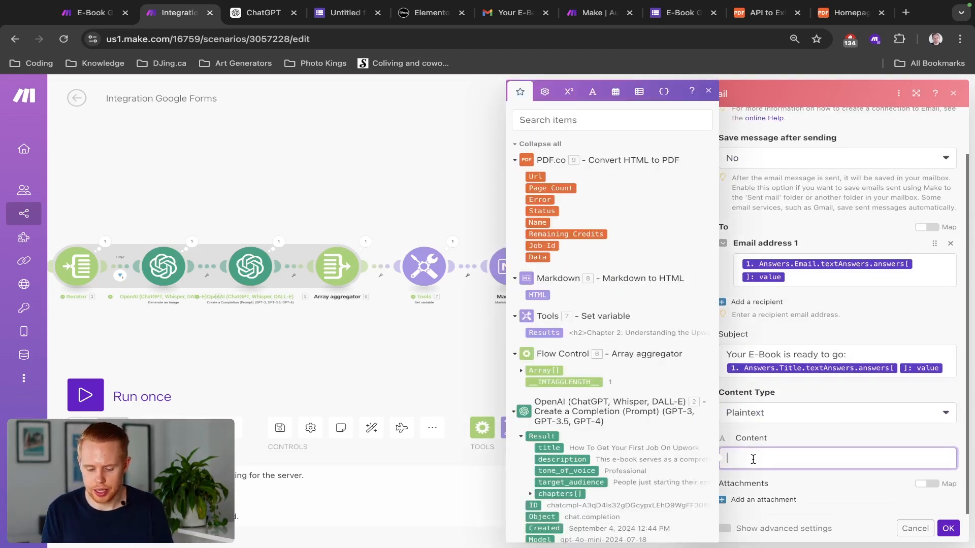
{"action": "key", "text": "ctrl+shift+Tab"}
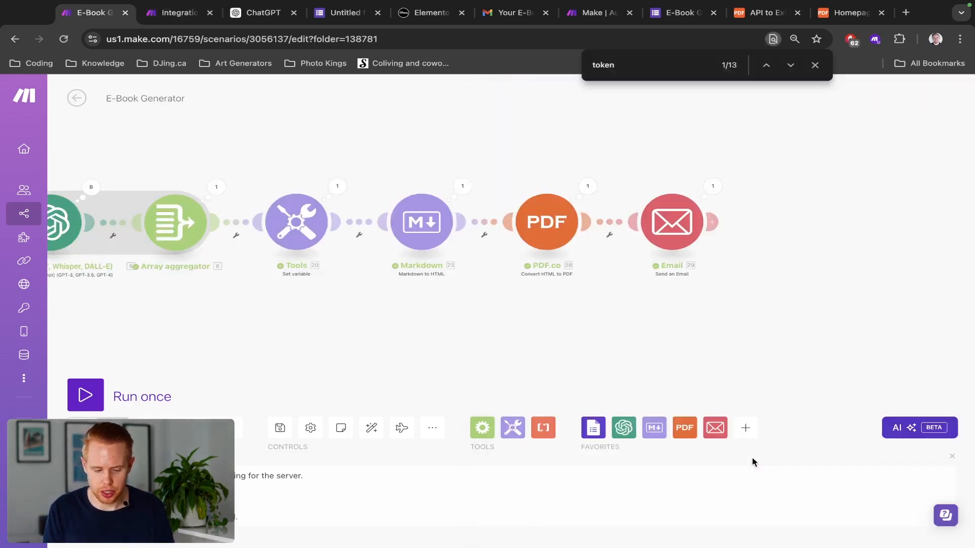
{"action": "left_click", "coordinate": [680, 243]}
{"action": "scroll", "coordinate": [782, 381], "scroll_direction": "down", "scroll_amount": 5}
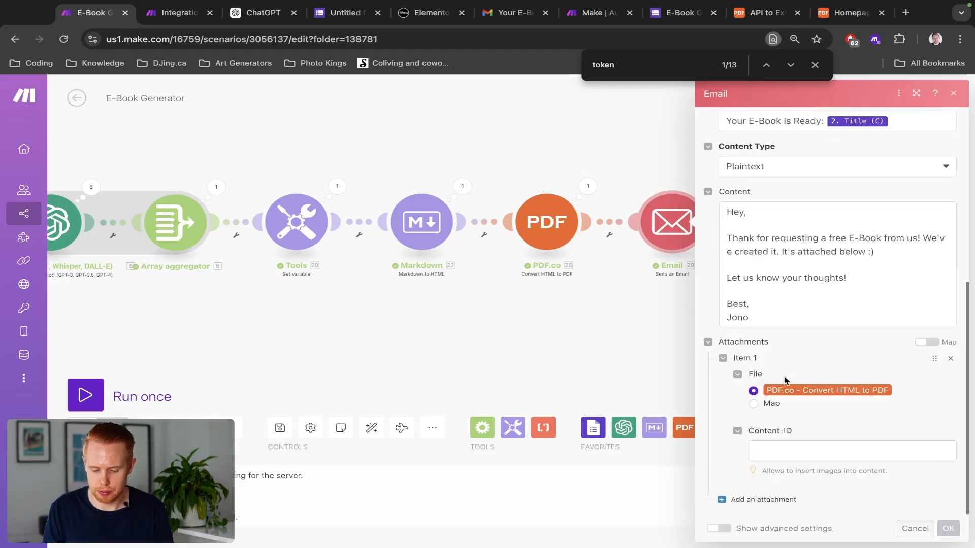
{"action": "left_click", "coordinate": [810, 299]}
{"action": "key", "text": "ctrl+a"}
{"action": "key", "text": "ctrl+c"}
{"action": "key", "text": "ctrl+Tab"}
{"action": "key", "text": "ctrl+v"}
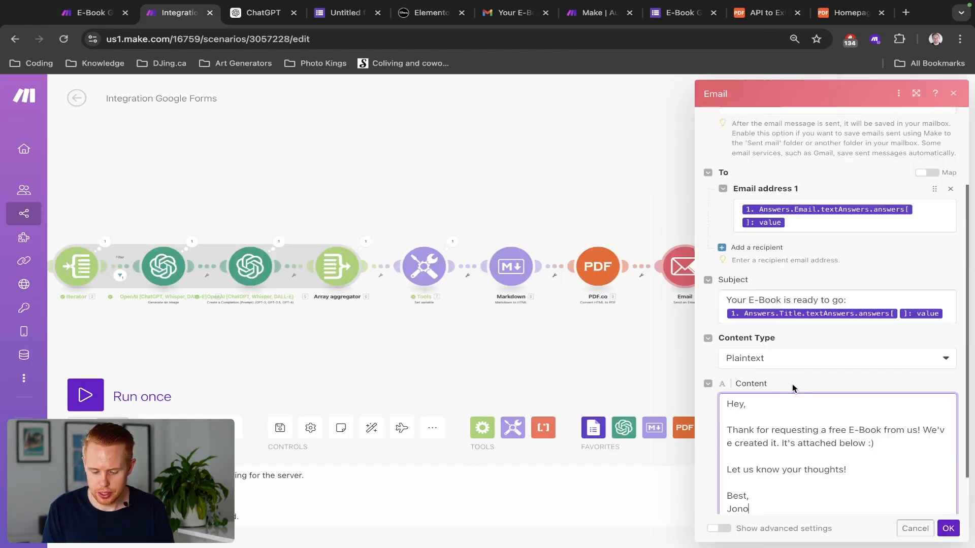
Step: Open the body's mappable fields and expand the First Name answer for the greeting
{"action": "scroll", "coordinate": [796, 378], "scroll_direction": "down", "scroll_amount": 1}
{"action": "left_click", "coordinate": [741, 353]}
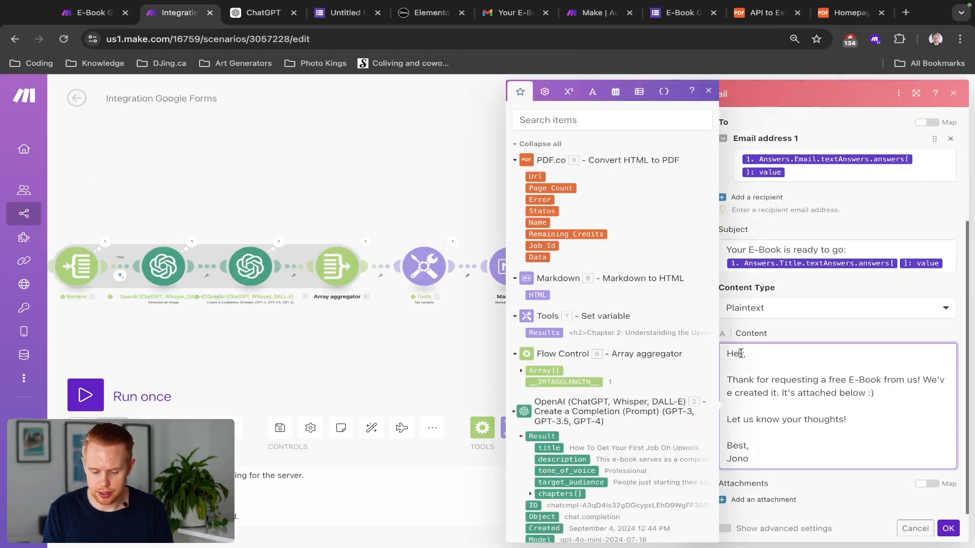
{"action": "scroll", "coordinate": [625, 337], "scroll_direction": "down", "scroll_amount": 8}
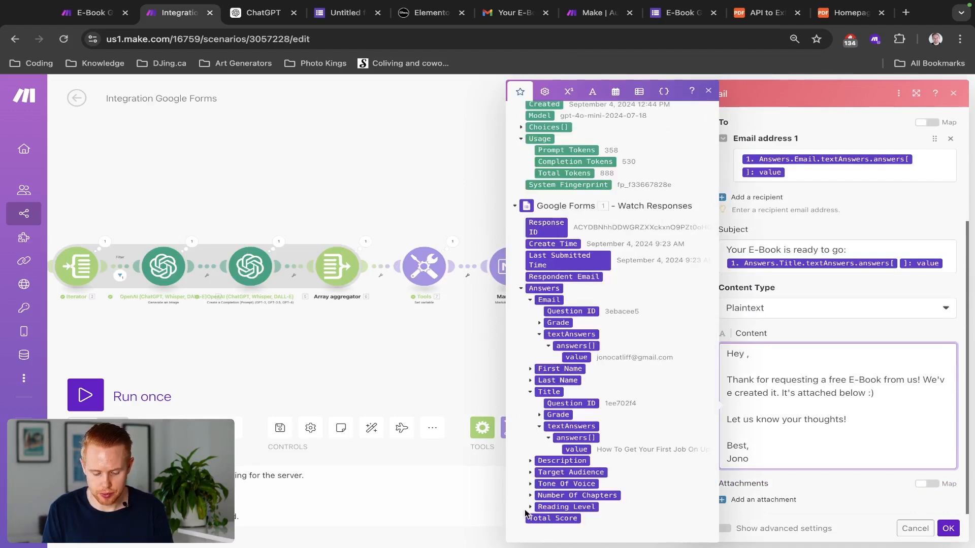
{"action": "left_click", "coordinate": [530, 369]}
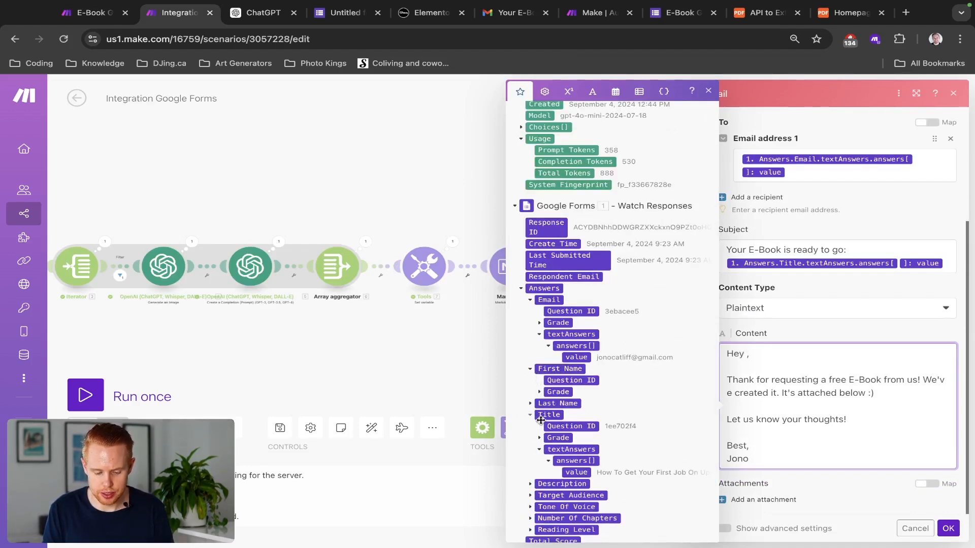
{"action": "scroll", "coordinate": [565, 415], "scroll_direction": "up", "scroll_amount": 2}
{"action": "scroll", "coordinate": [564, 415], "scroll_direction": "down", "scroll_amount": 4}
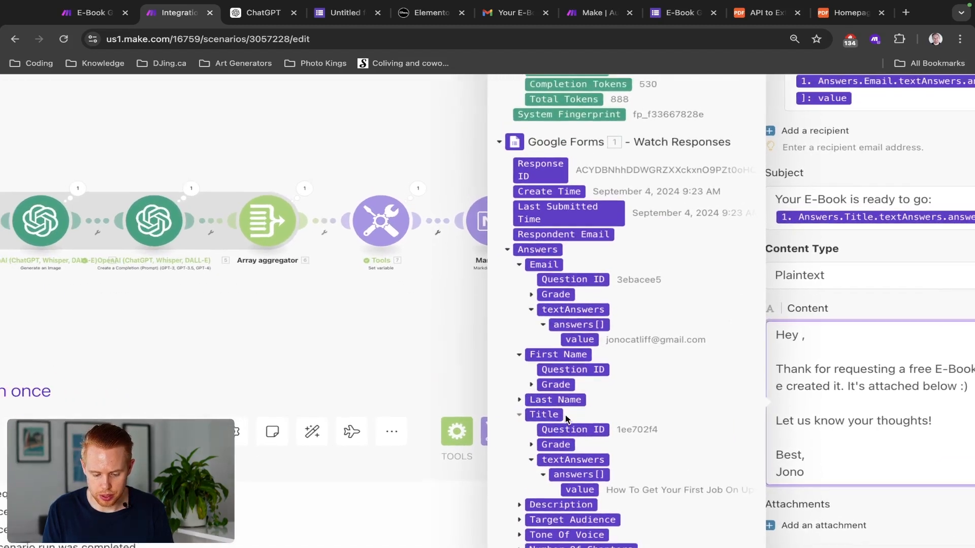
{"action": "scroll", "coordinate": [623, 203], "scroll_direction": "up", "scroll_amount": 15}
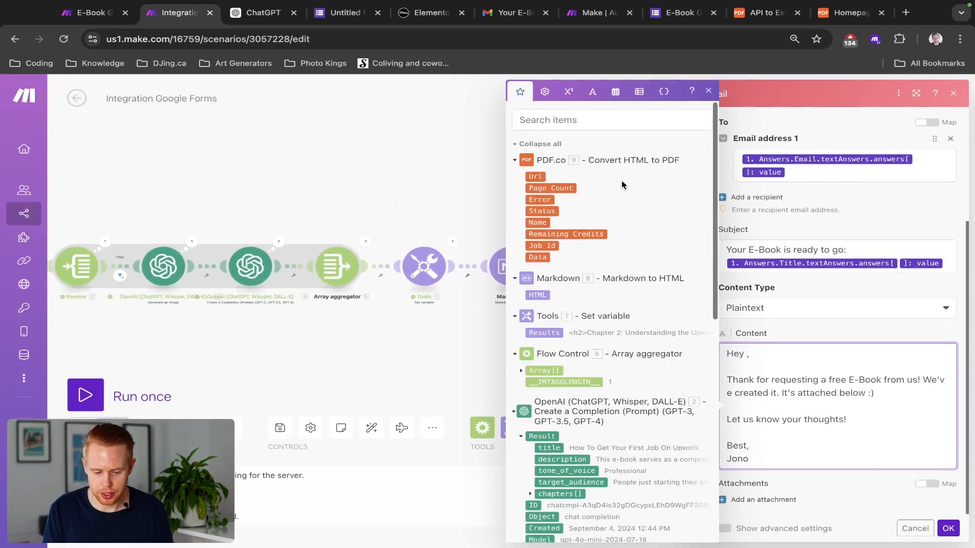
Step: Search the mapping panel for 'first name', then check the E-Book Generator form's question names
{"action": "left_click", "coordinate": [577, 122]}
{"action": "type", "text": "fir"}
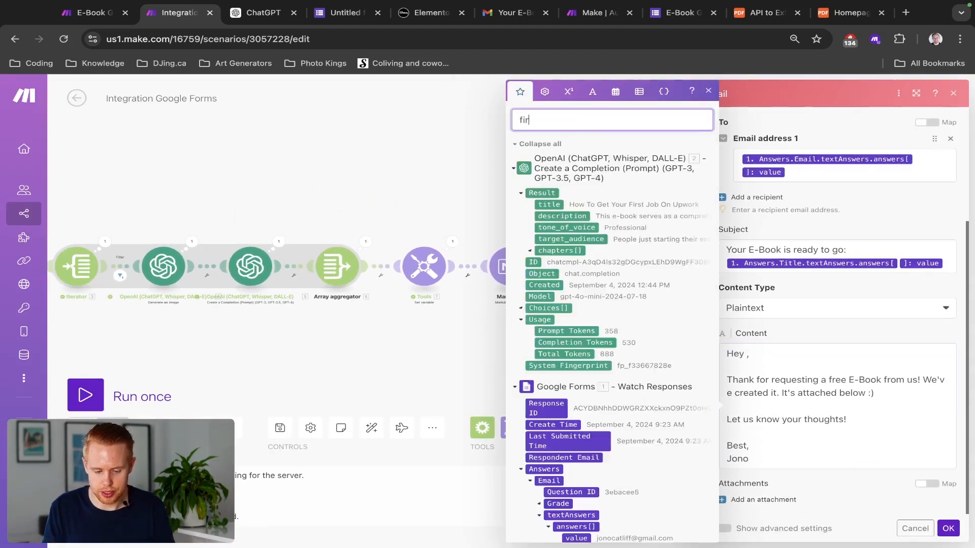
{"action": "type", "text": "st name"}
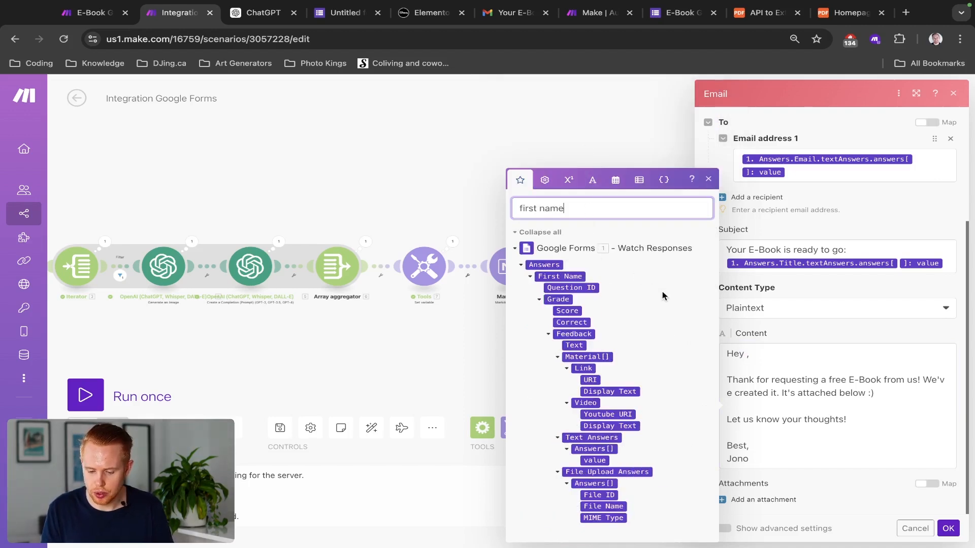
{"action": "left_click", "coordinate": [747, 351]}
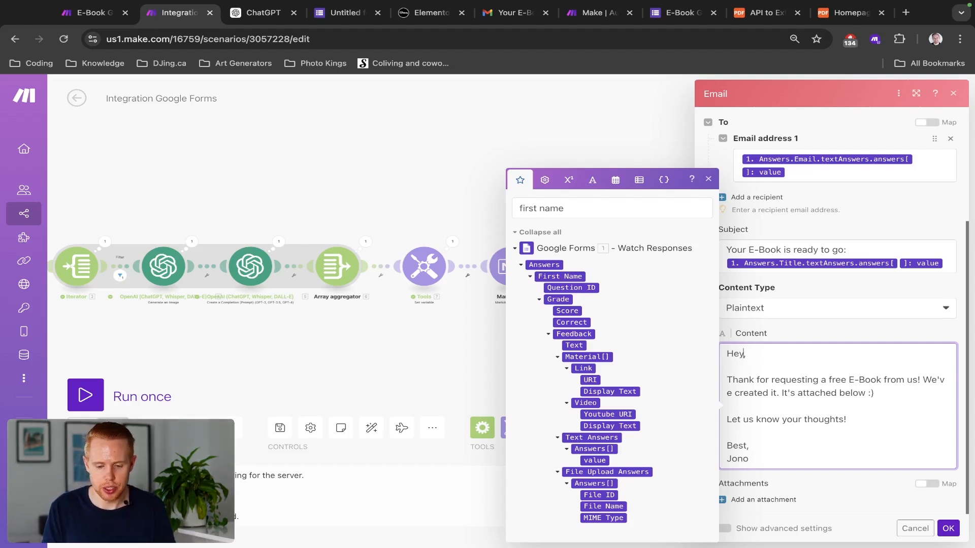
{"action": "left_click", "coordinate": [675, 12]}
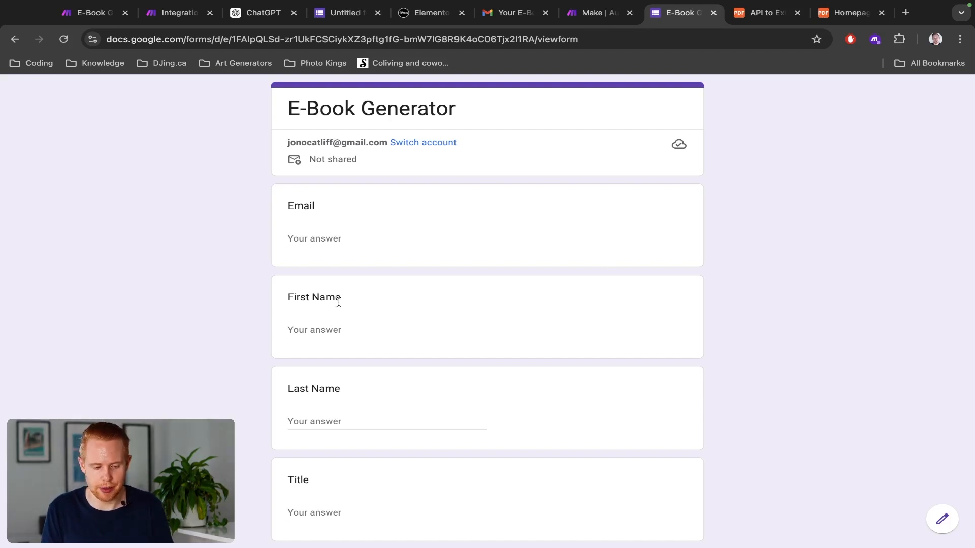
{"action": "key", "text": "super+2"}
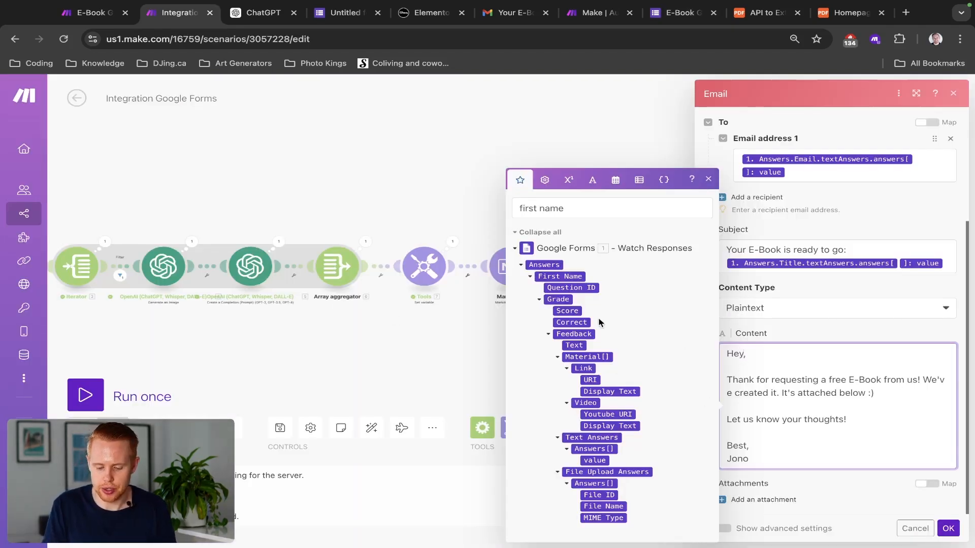
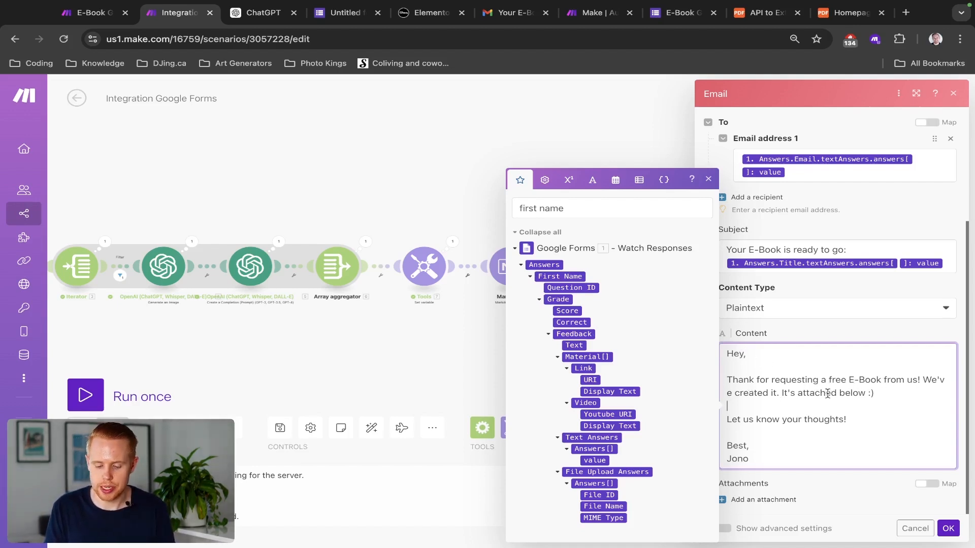
Step: Attach the 'PDF.co - Convert HTML to PDF' file to the e-book email and confirm the module
{"action": "left_click", "coordinate": [855, 333]}
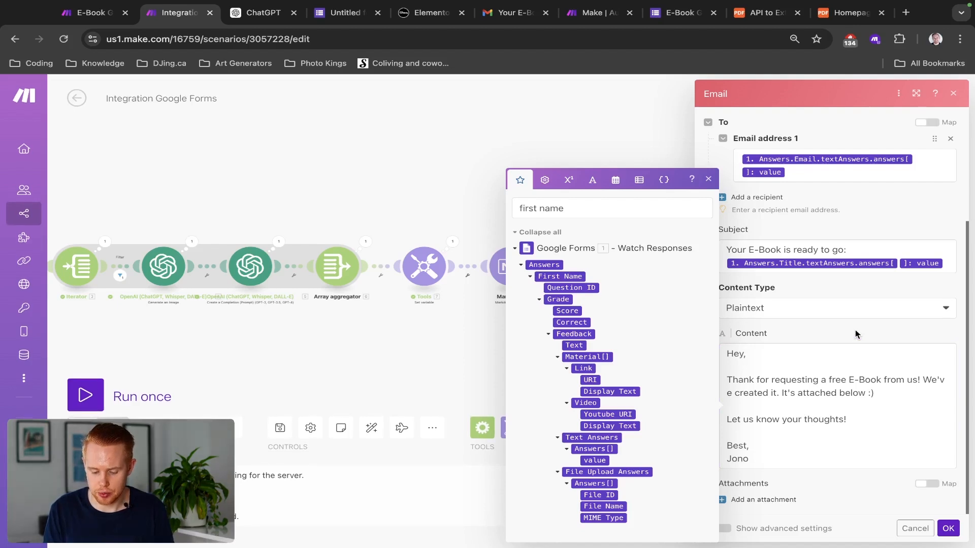
{"action": "left_click", "coordinate": [708, 180]}
{"action": "left_click", "coordinate": [764, 500]}
{"action": "scroll", "coordinate": [785, 438], "scroll_direction": "down", "scroll_amount": 3}
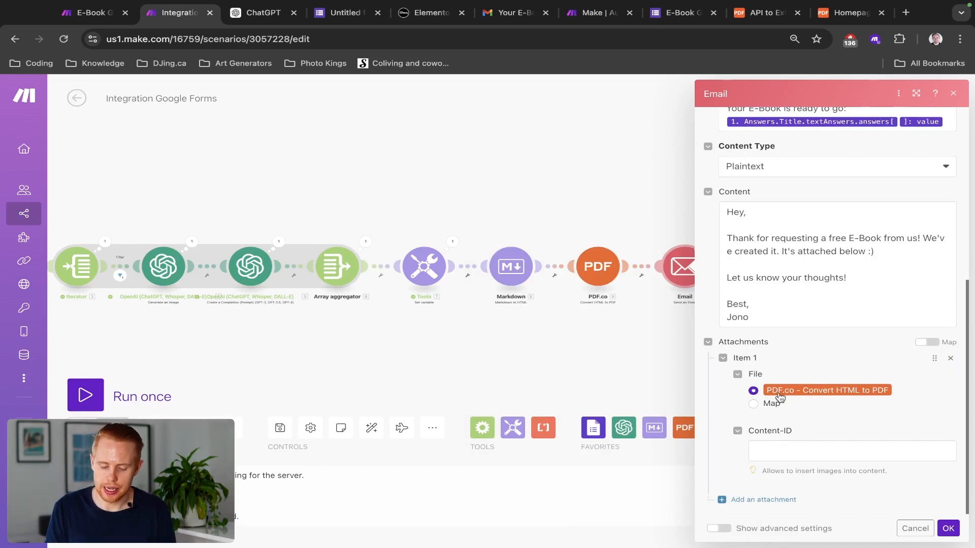
{"action": "left_click", "coordinate": [944, 528]}
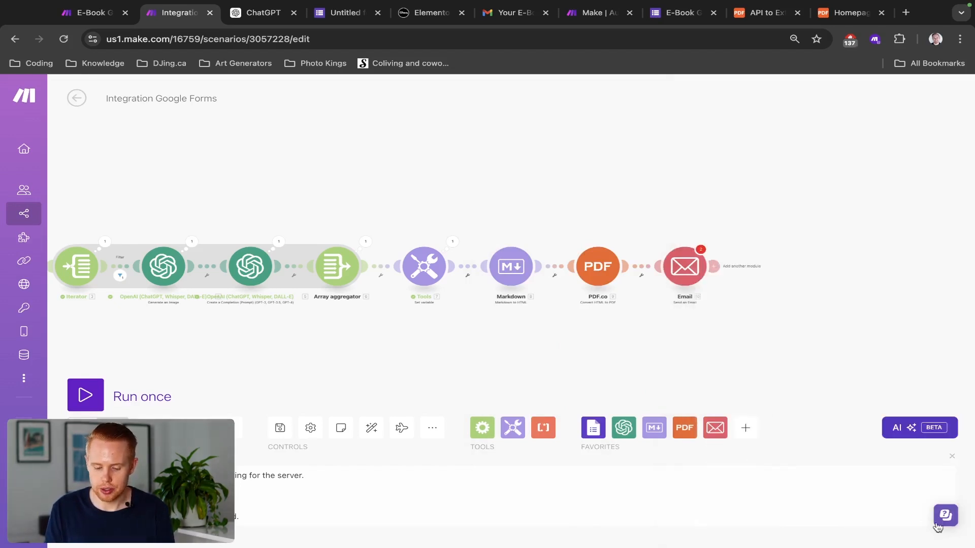
{"action": "left_click", "coordinate": [685, 266]}
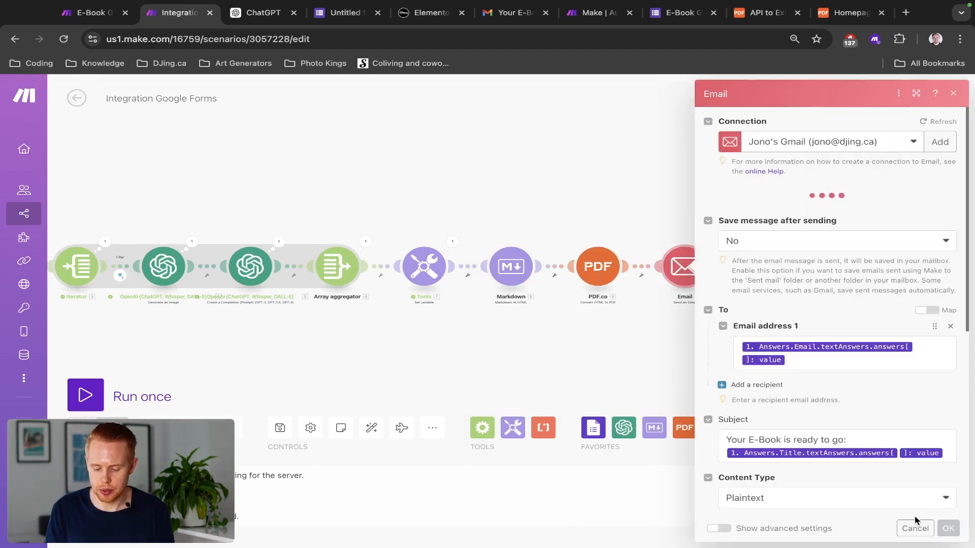
{"action": "left_click", "coordinate": [947, 529]}
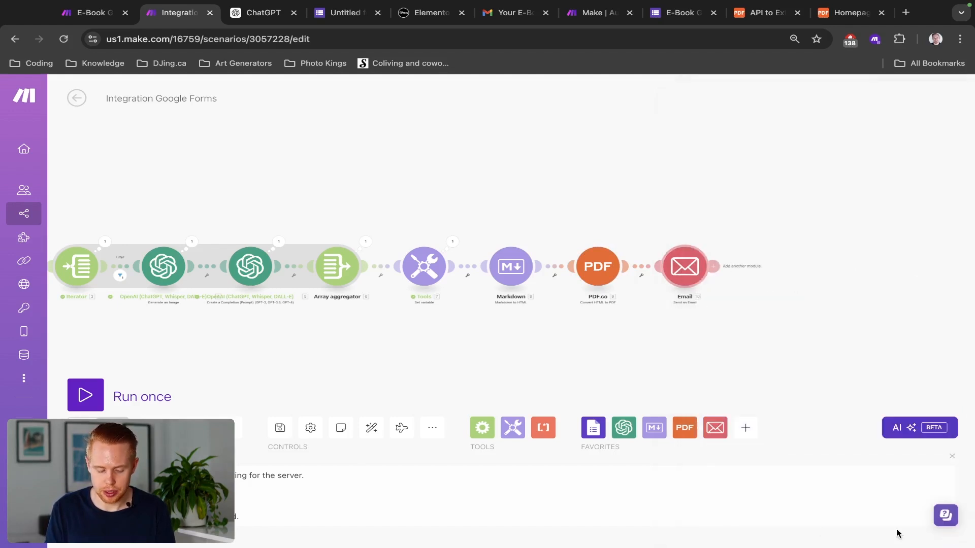
Step: Save the scenario and set the Google Forms trigger to start from a manually chosen response
{"action": "key", "text": "super+s"}
{"action": "left_click_drag", "start_coordinate": [441, 329], "coordinate": [662, 314]}
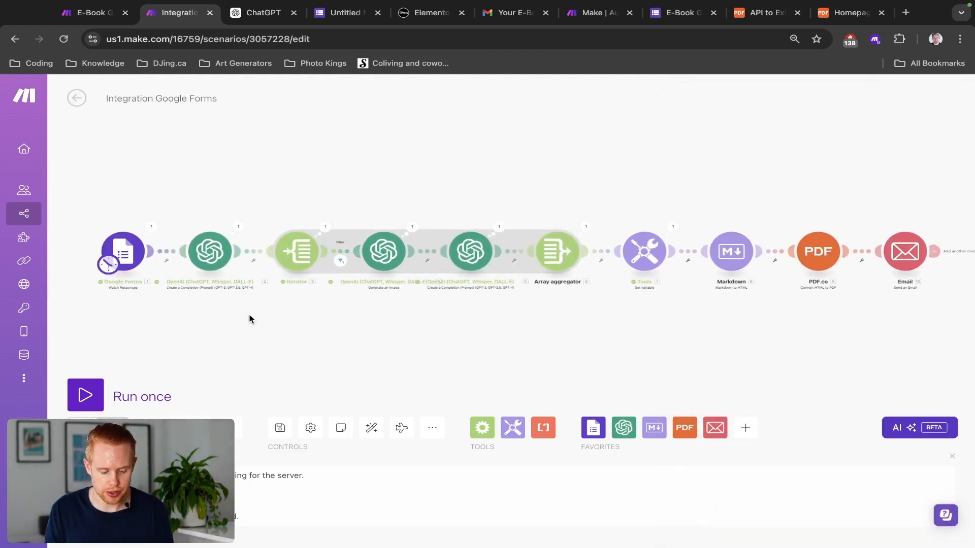
{"action": "left_click_drag", "start_coordinate": [250, 326], "coordinate": [298, 327]}
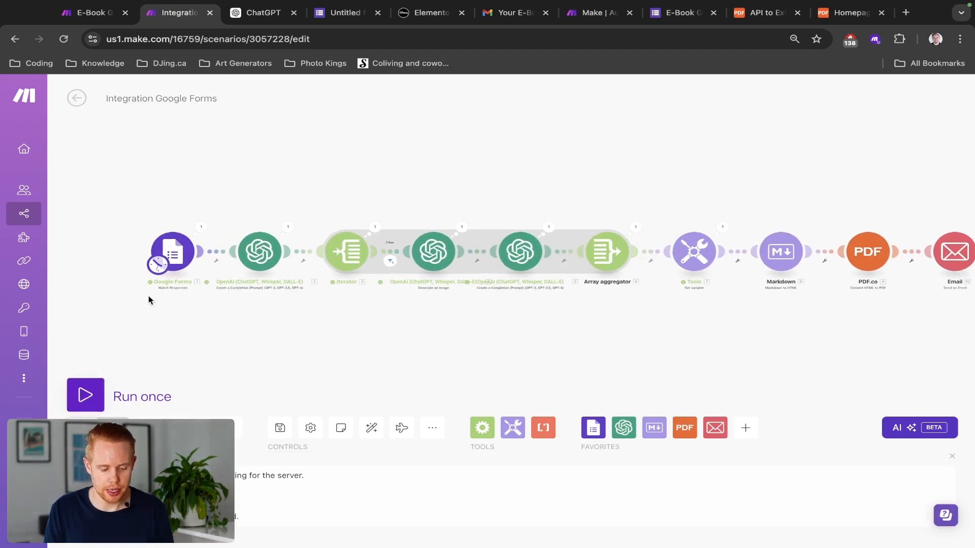
{"action": "right_click", "coordinate": [179, 251]}
{"action": "left_click", "coordinate": [213, 292]}
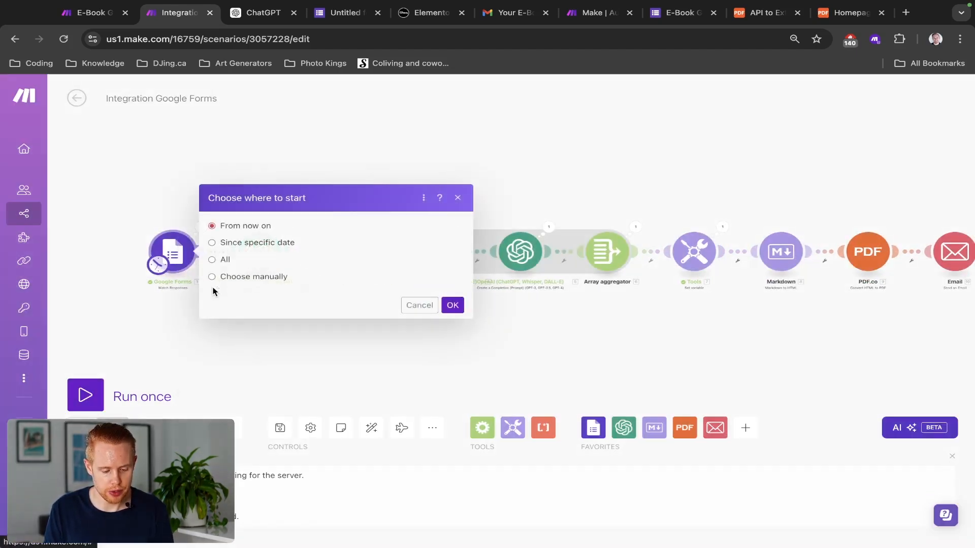
{"action": "left_click", "coordinate": [256, 282]}
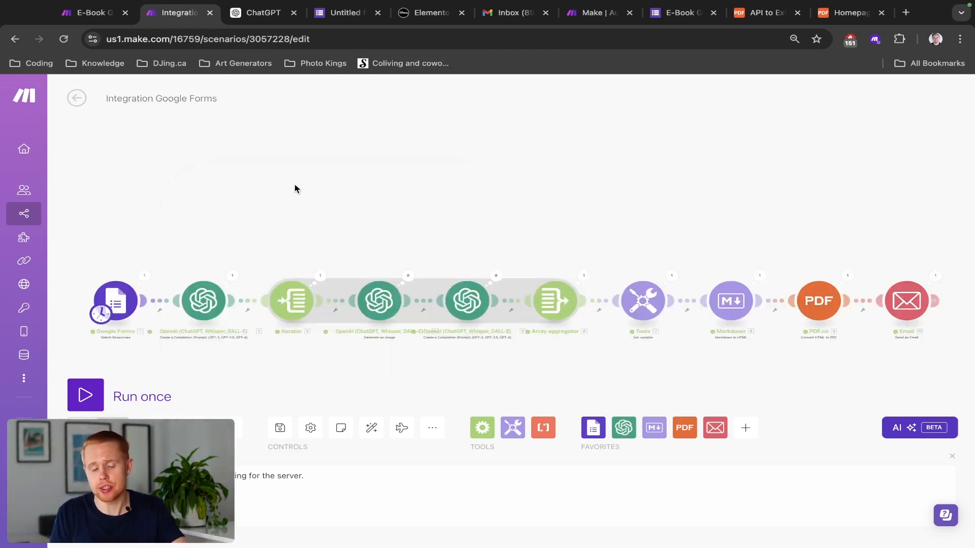
Step: Check the filter after the Iterator without changes, then open the Markdown module's settings
{"action": "left_click", "coordinate": [337, 303]}
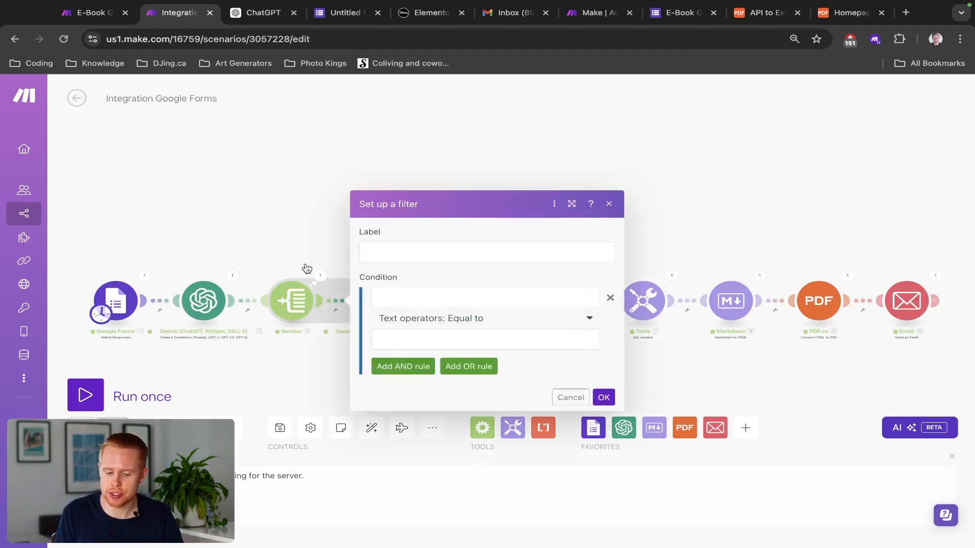
{"action": "left_click", "coordinate": [306, 224]}
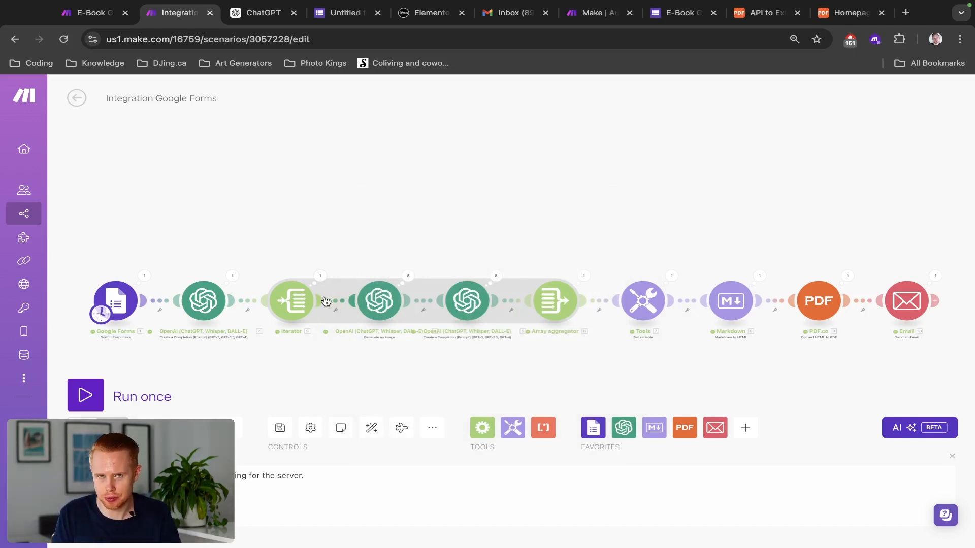
{"action": "left_click", "coordinate": [734, 309]}
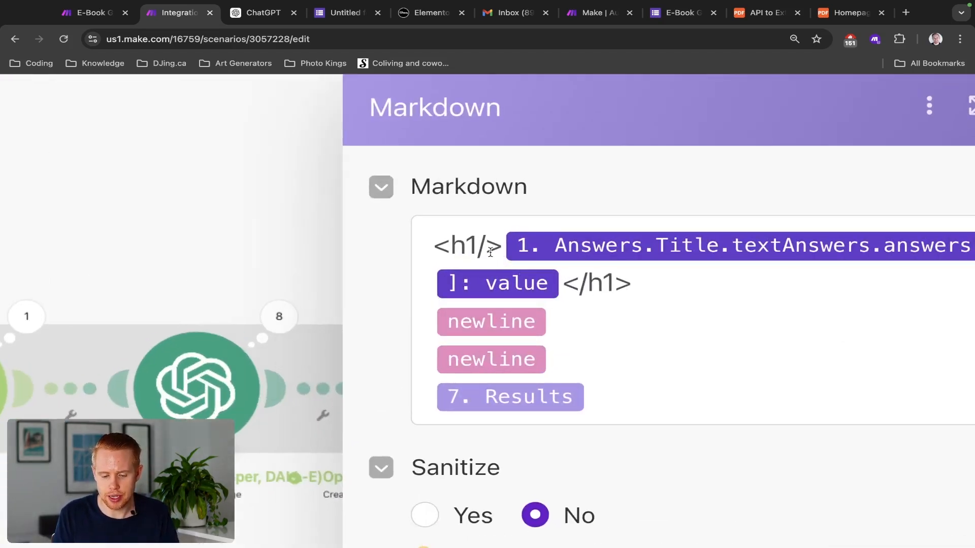
Step: Inspect the <h1> and </h1> tags wrapping the e-book title in the Markdown content
{"action": "left_click", "coordinate": [482, 247]}
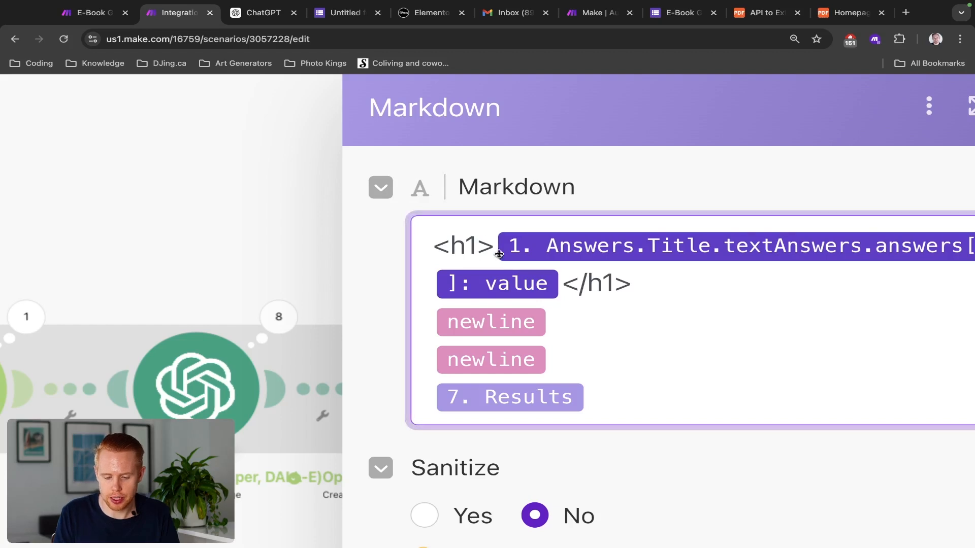
{"action": "left_click", "coordinate": [489, 247]}
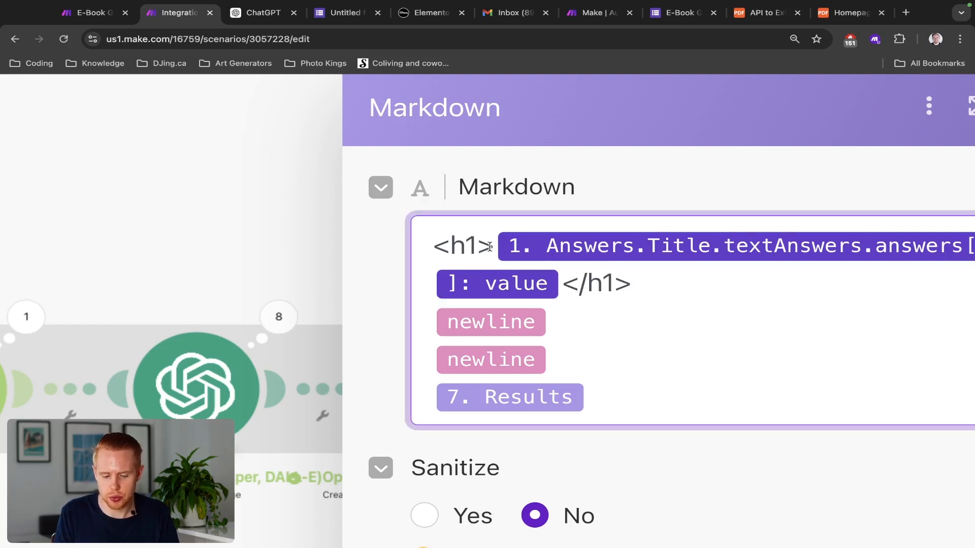
{"action": "key", "text": "Left"}
{"action": "key", "text": "Left"}
{"action": "key", "text": "Left"}
{"action": "key", "text": "shift+Left"}
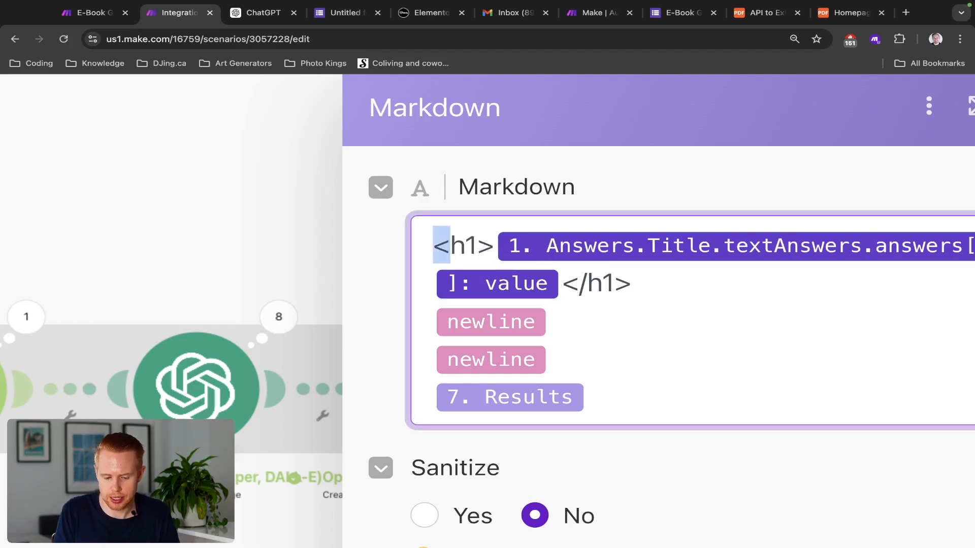
{"action": "key", "text": "Right"}
{"action": "key", "text": "Right"}
{"action": "key", "text": "Right"}
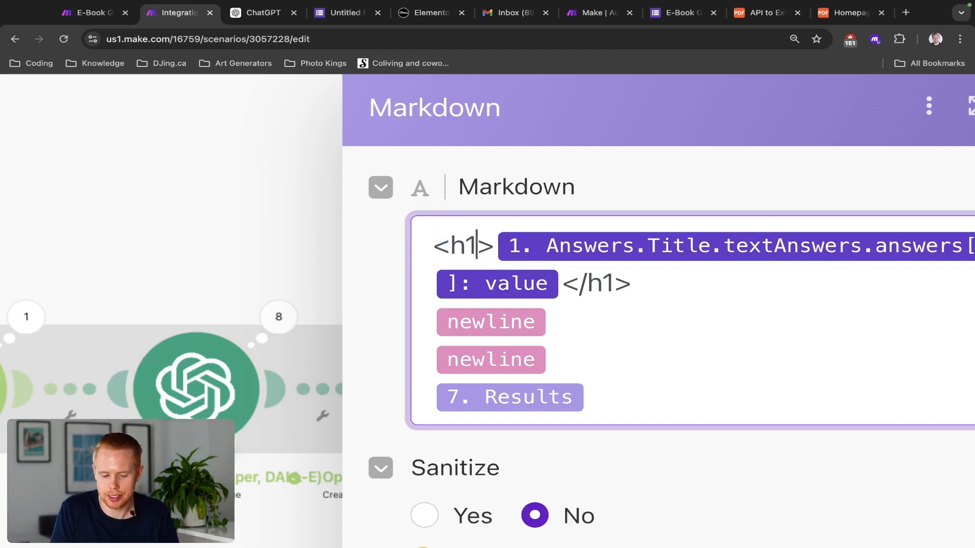
{"action": "key", "text": "shift+Right"}
{"action": "left_click", "coordinate": [561, 285]}
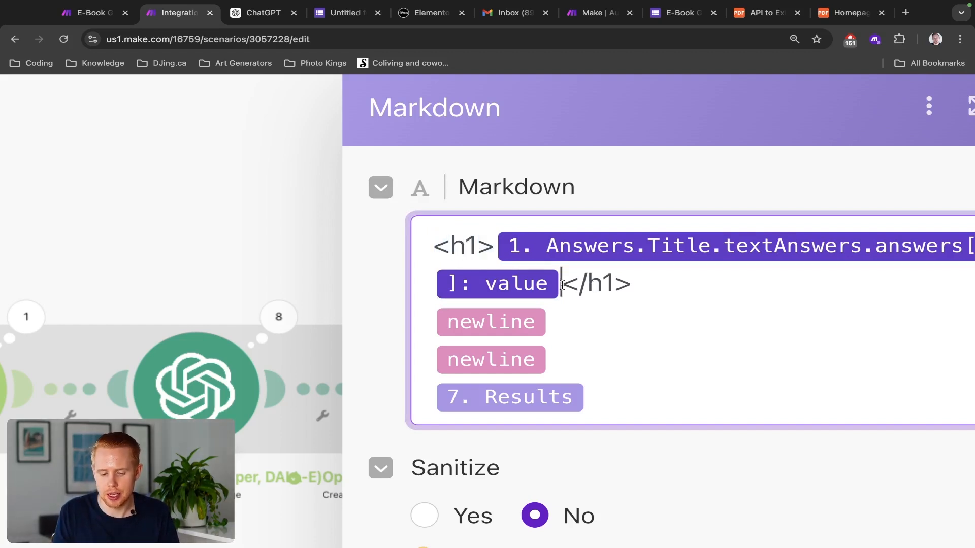
{"action": "key", "text": "shift+End"}
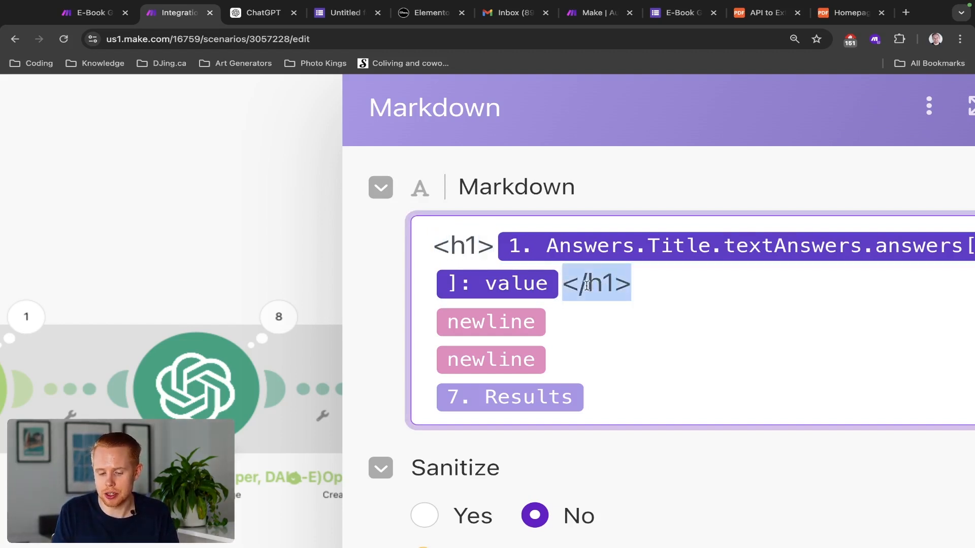
{"action": "left_click", "coordinate": [586, 286]}
{"action": "key", "text": "shift+Left"}
{"action": "key", "text": "ctrl+0"}
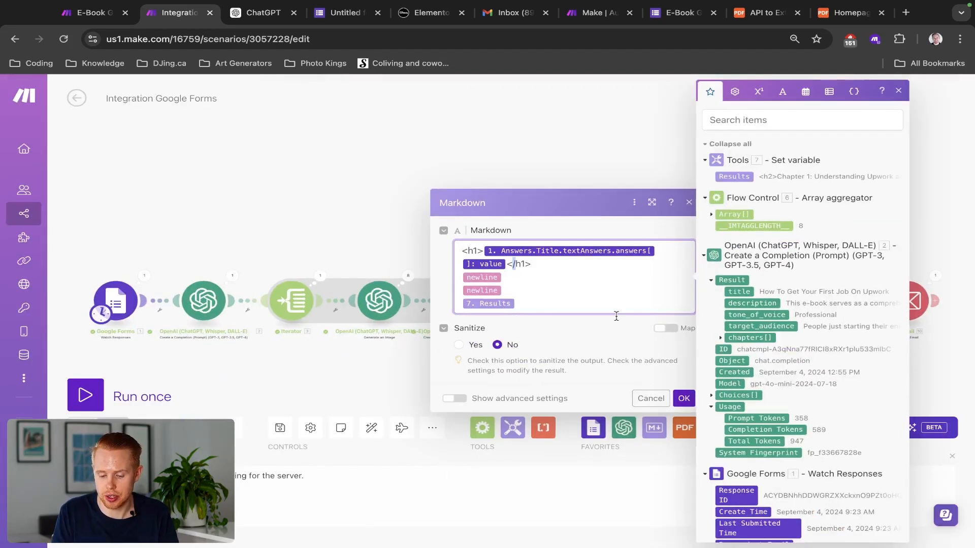
Step: Close the Markdown settings, save the scenario, and switch to the next browser tab
{"action": "left_click", "coordinate": [683, 398]}
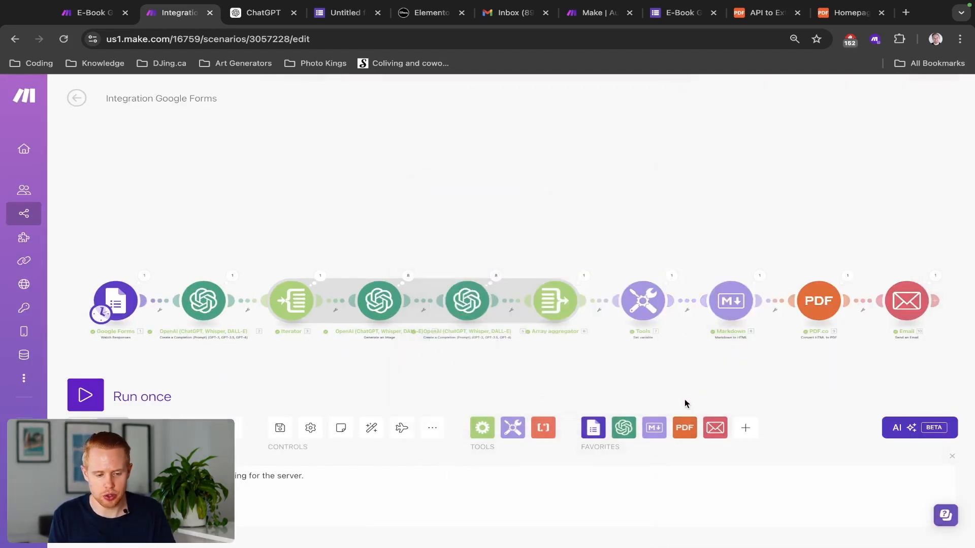
{"action": "key", "text": "ctrl+s"}
{"action": "key", "text": "ctrl+Tab"}
{"action": "key", "text": "ctrl+Tab"}
{"action": "key", "text": "ctrl+Tab"}
{"action": "key", "text": "ctrl+Tab"}
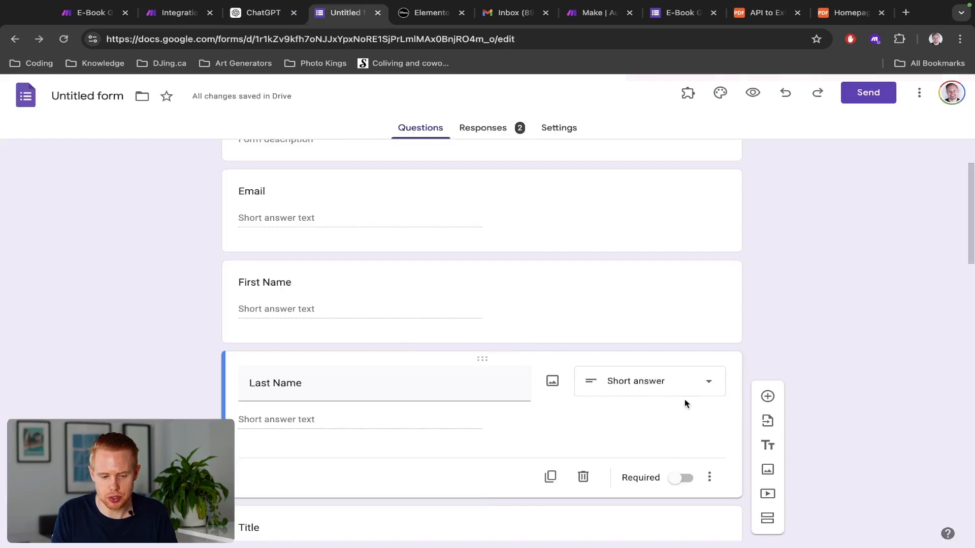
Step: Open the e-book email, expand its full message, and preview How_To_Get_Your_First_Job_On_Upwork.pdf
{"action": "left_click", "coordinate": [203, 205]}
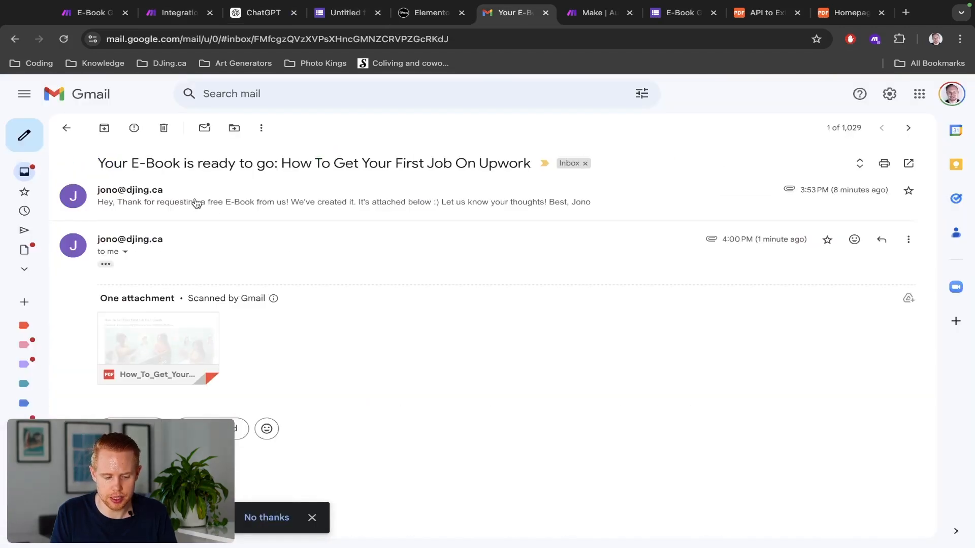
{"action": "left_click", "coordinate": [106, 265]}
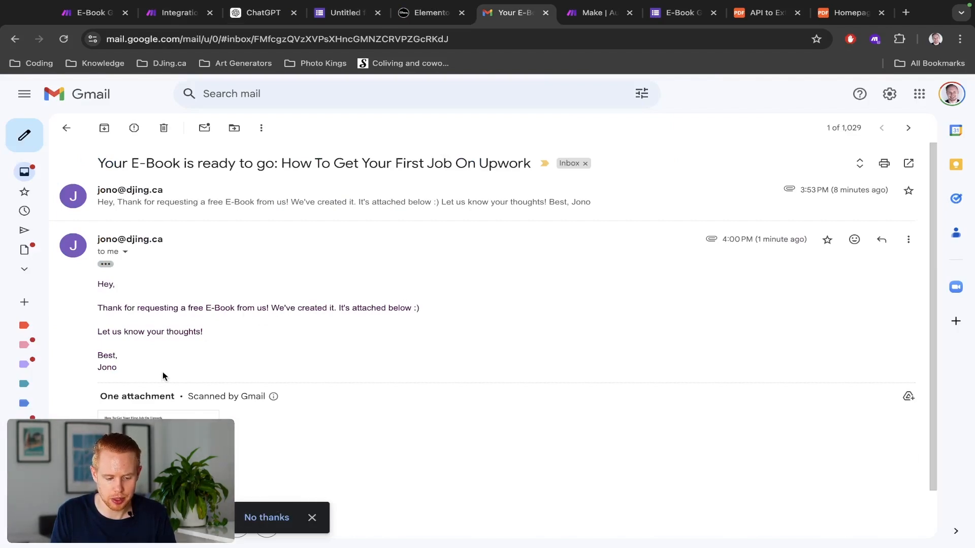
{"action": "left_click", "coordinate": [165, 415]}
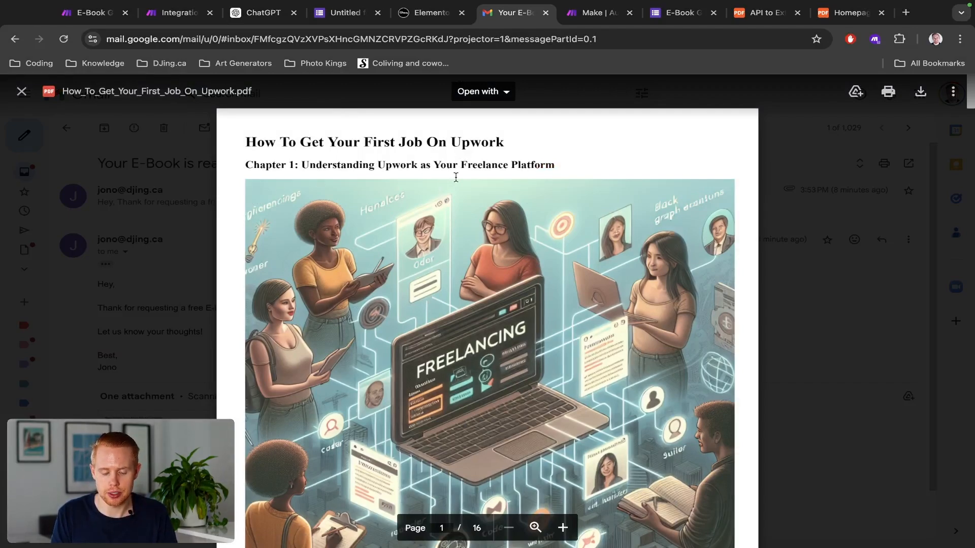
Step: Scroll through the PDF's illustrated chapters to page 7, then return to the E-Book Generator scenario
{"action": "scroll", "coordinate": [605, 194], "scroll_direction": "down", "scroll_amount": 9}
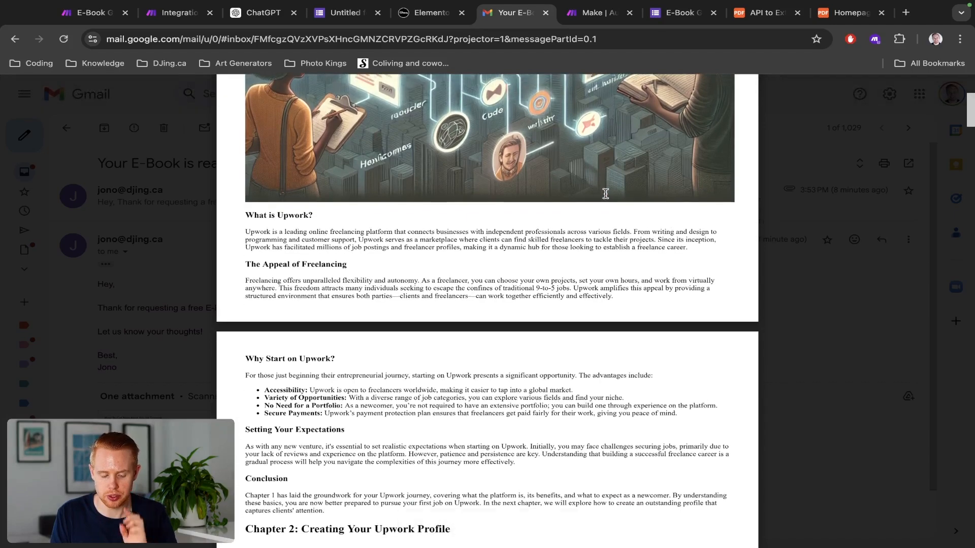
{"action": "scroll", "coordinate": [606, 194], "scroll_direction": "down", "scroll_amount": 2}
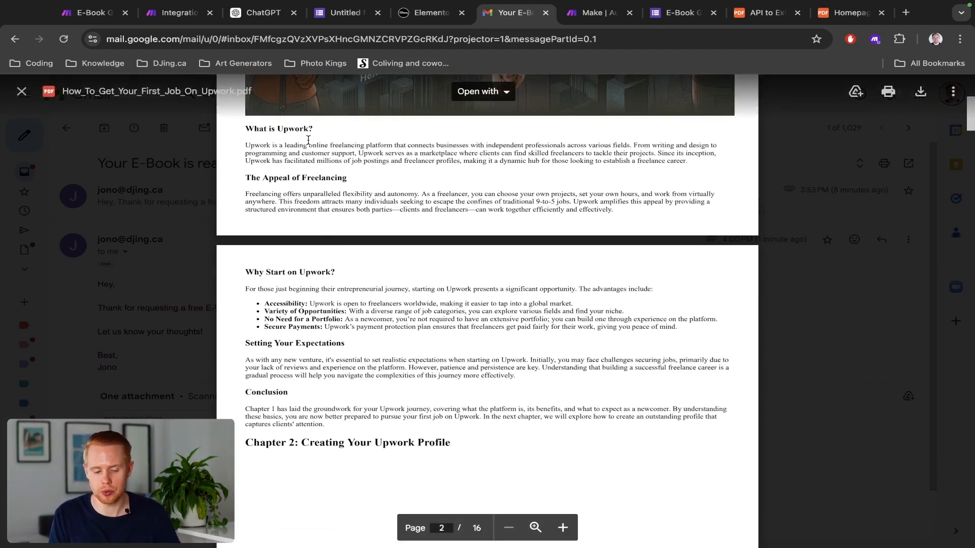
{"action": "scroll", "coordinate": [353, 209], "scroll_direction": "down", "scroll_amount": 7}
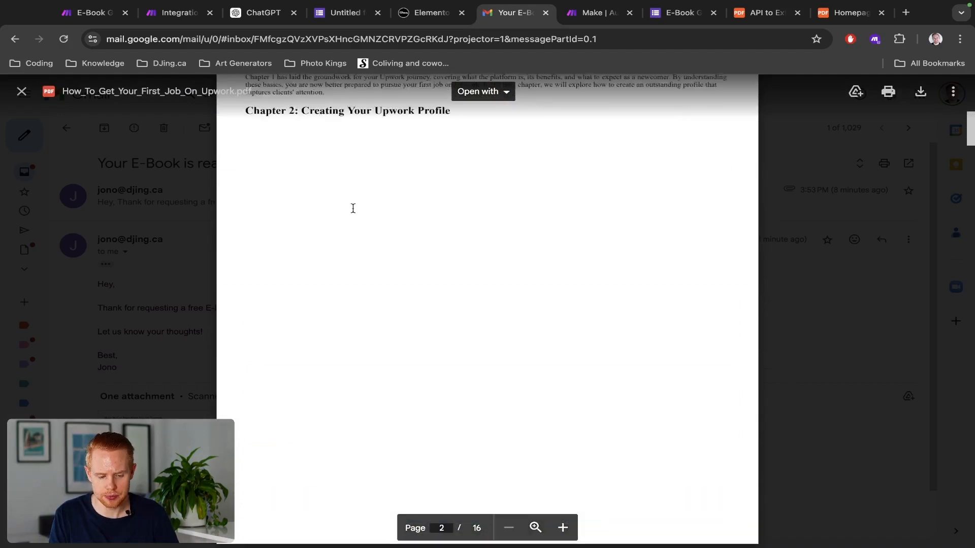
{"action": "scroll", "coordinate": [586, 239], "scroll_direction": "down", "scroll_amount": 8}
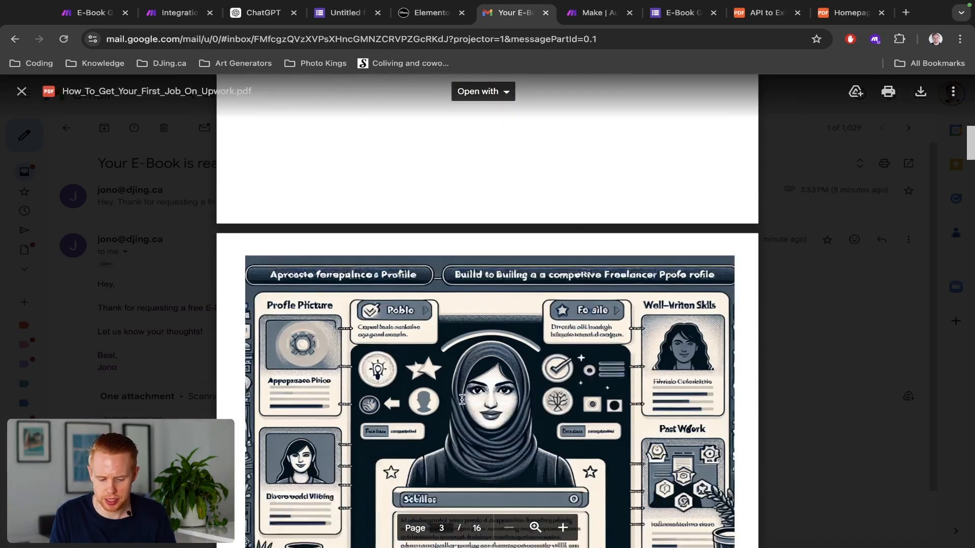
{"action": "scroll", "coordinate": [463, 399], "scroll_direction": "up", "scroll_amount": 3}
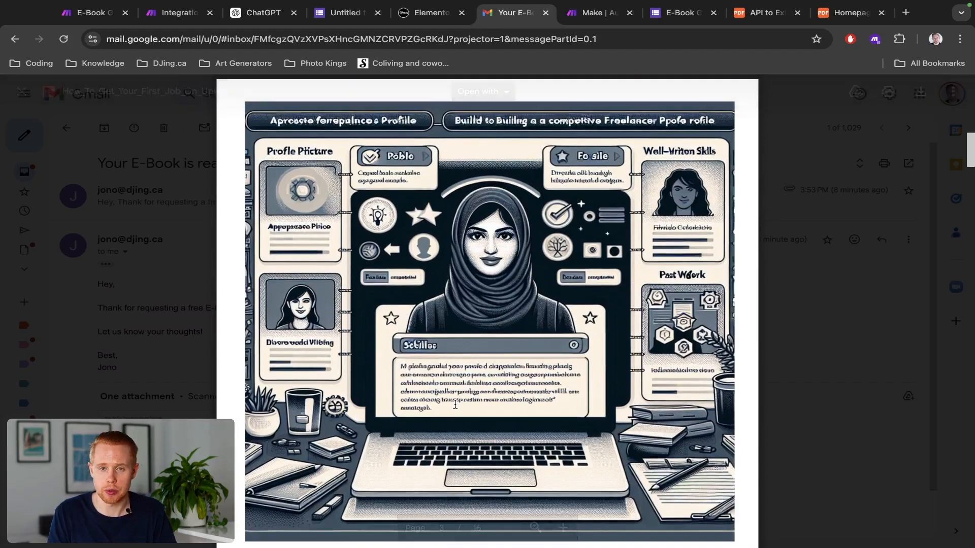
{"action": "scroll", "coordinate": [456, 404], "scroll_direction": "down", "scroll_amount": 8}
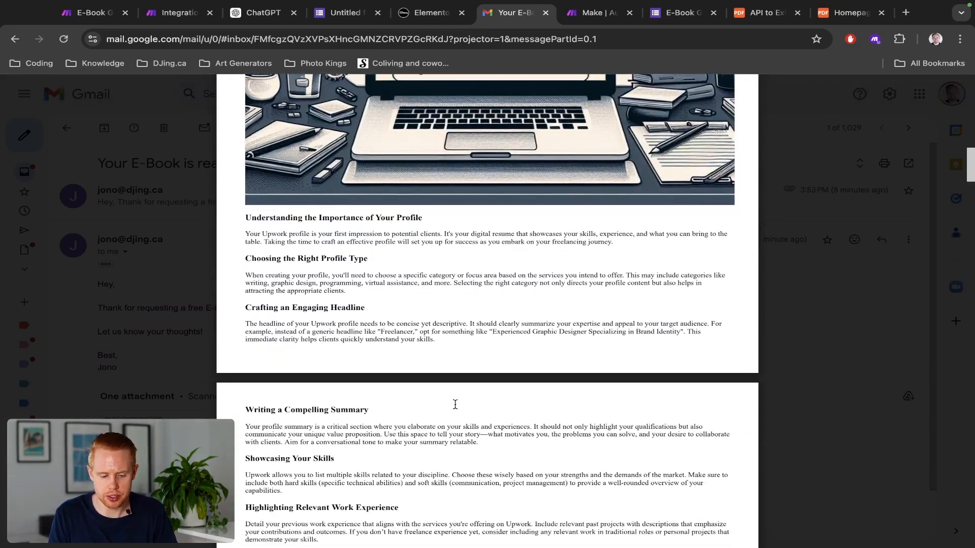
{"action": "scroll", "coordinate": [455, 408], "scroll_direction": "down", "scroll_amount": 15}
{"action": "scroll", "coordinate": [454, 404], "scroll_direction": "down", "scroll_amount": 20}
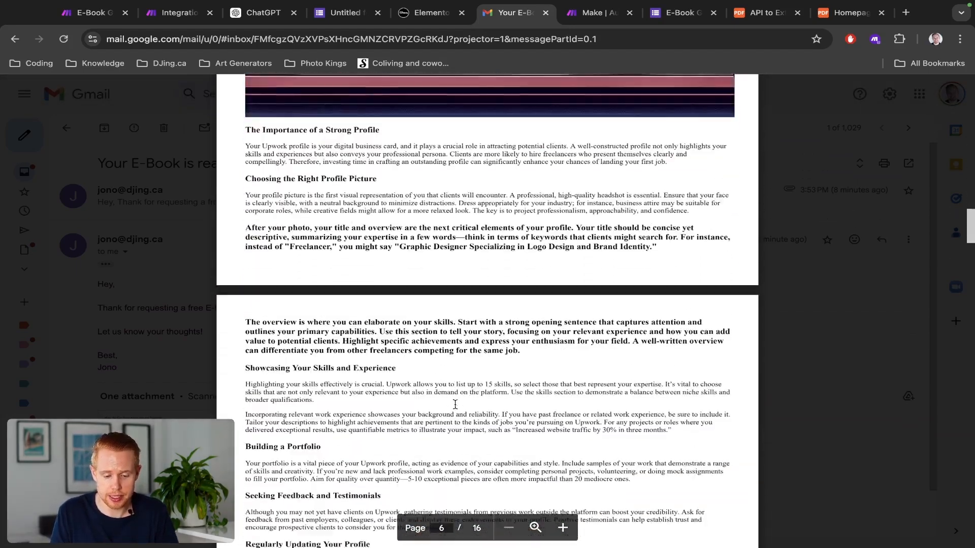
{"action": "scroll", "coordinate": [455, 404], "scroll_direction": "up", "scroll_amount": 3}
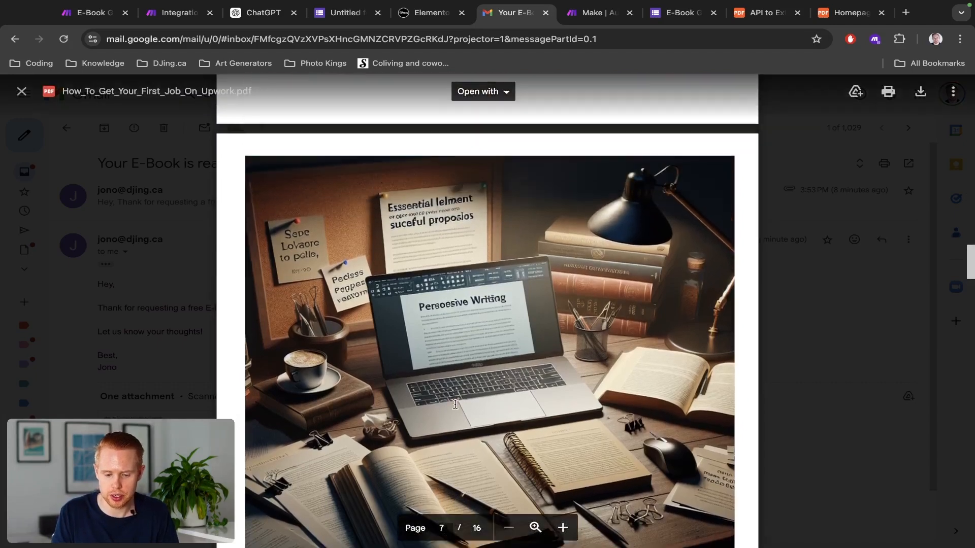
{"action": "scroll", "coordinate": [455, 404], "scroll_direction": "down", "scroll_amount": 5}
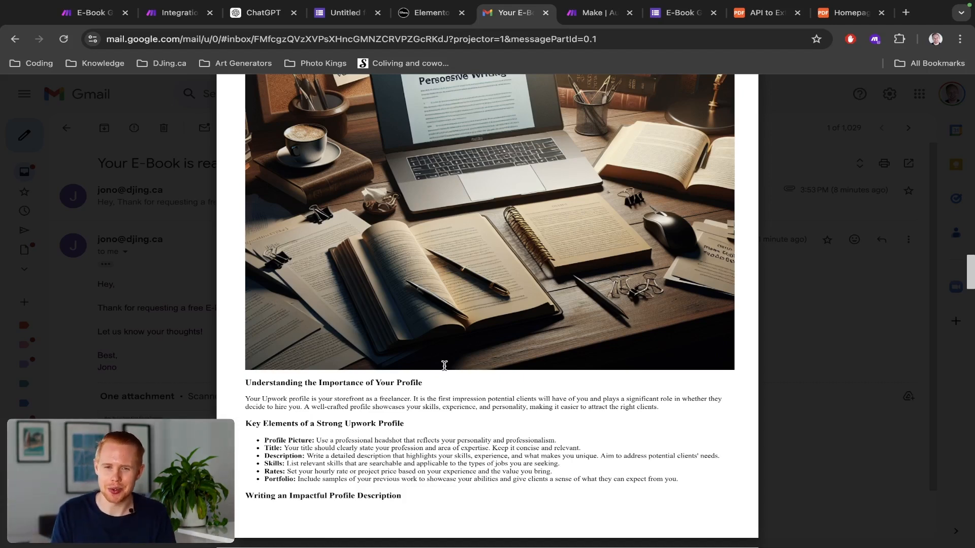
{"action": "scroll", "coordinate": [444, 366], "scroll_direction": "up", "scroll_amount": 3}
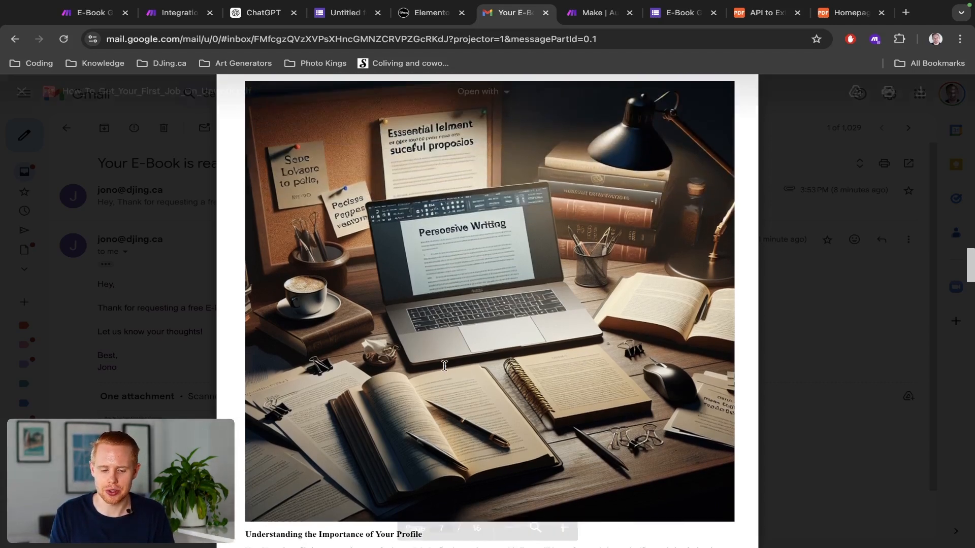
{"action": "scroll", "coordinate": [429, 236], "scroll_direction": "up", "scroll_amount": 5}
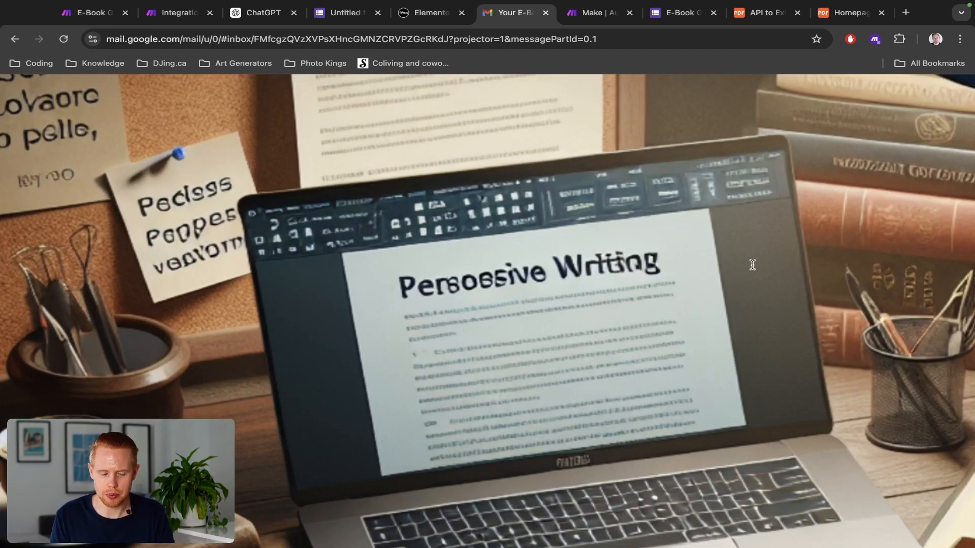
{"action": "key", "text": "super+1"}
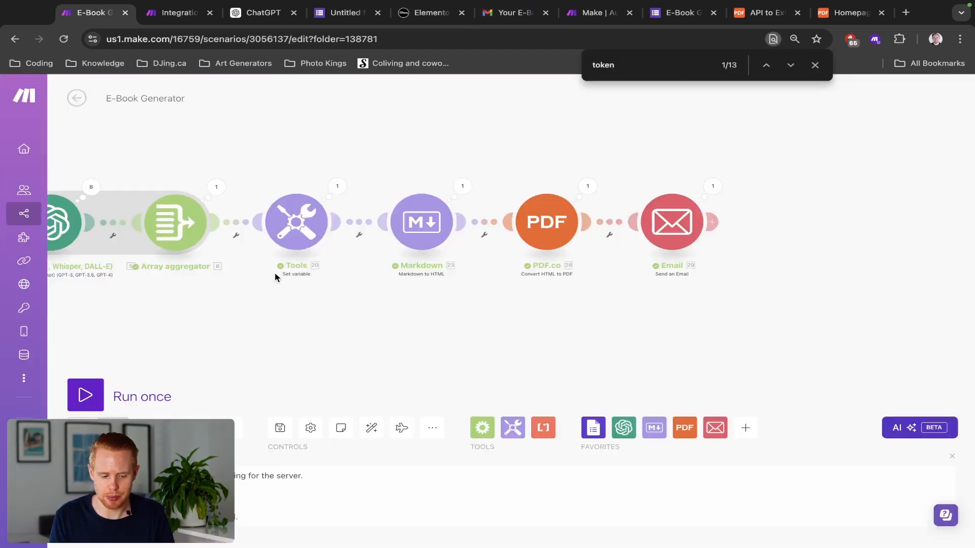
Step: Add 'Please don't include text, numbers, digits in the images.' on a new line of the DALL-E prompt
{"action": "left_click_drag", "start_coordinate": [296, 329], "coordinate": [690, 336]}
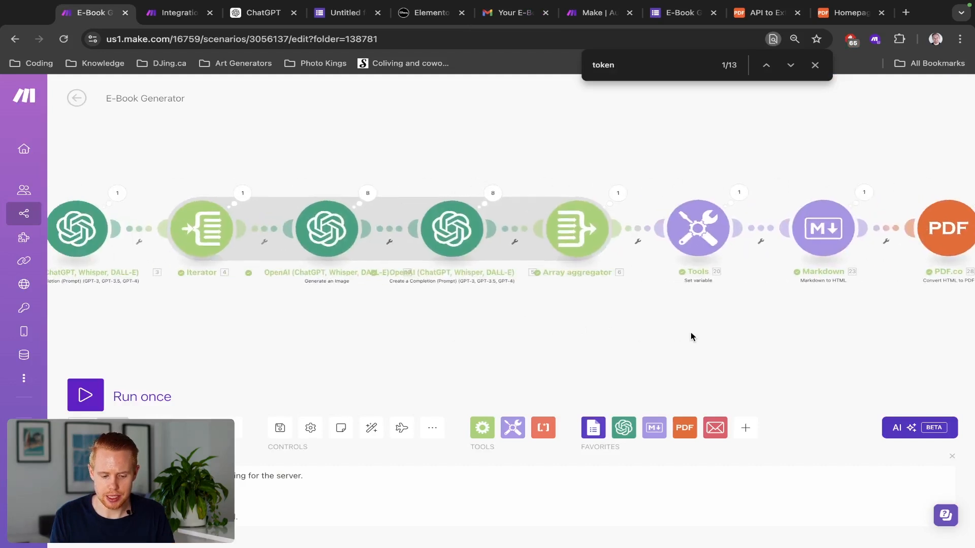
{"action": "left_click", "coordinate": [327, 227]}
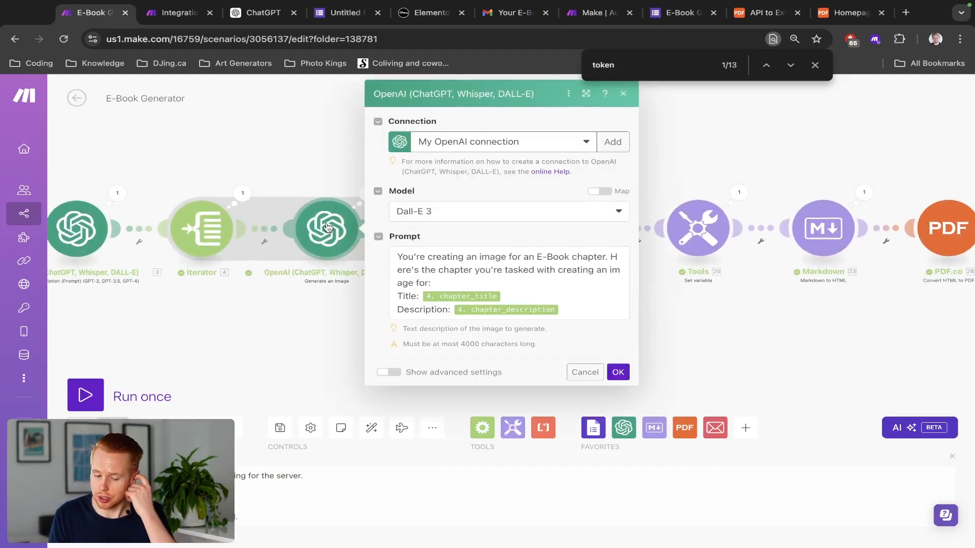
{"action": "left_click", "coordinate": [589, 313]}
{"action": "key", "text": "Return"}
{"action": "type", "text": "Please"}
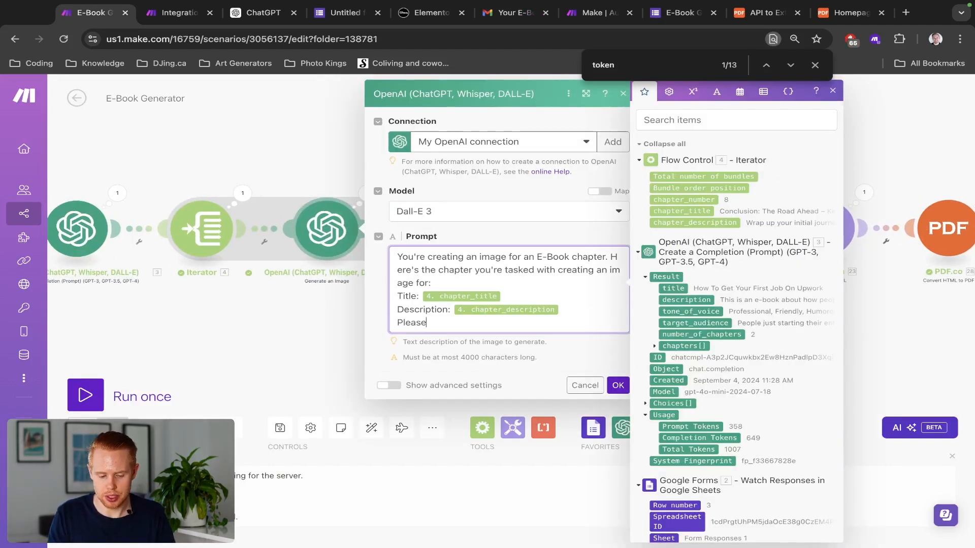
{"action": "type", "text": " don't include text in "}
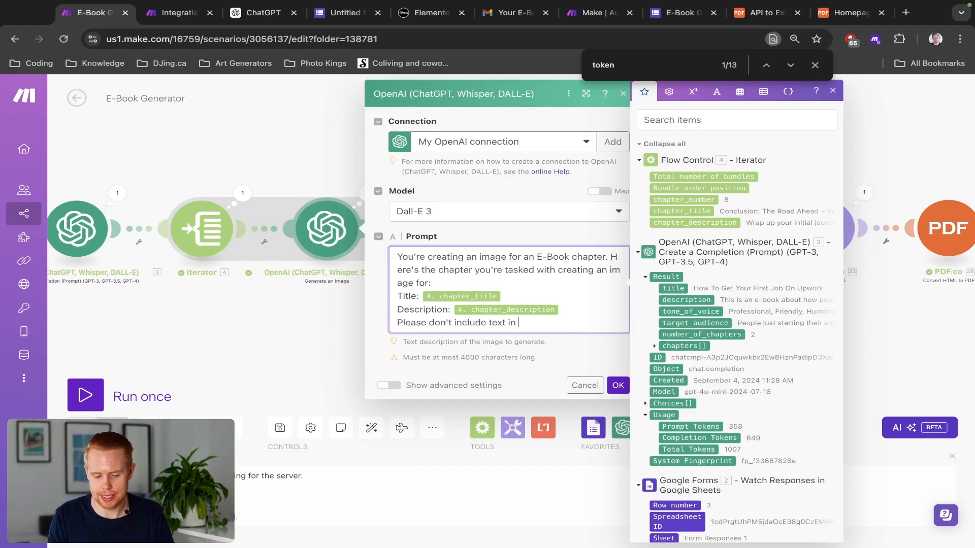
{"action": "type", "text": "the images."}
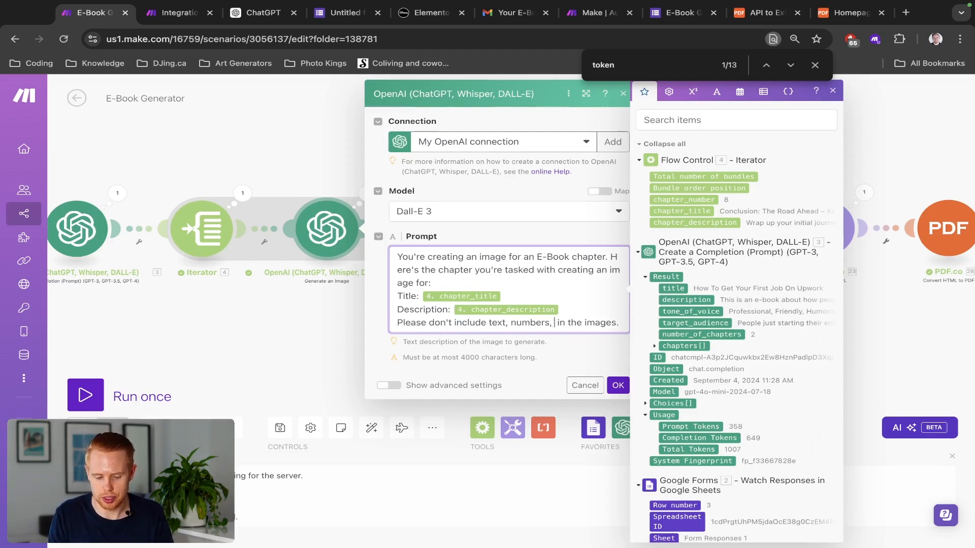
{"action": "type", "text": "digits"}
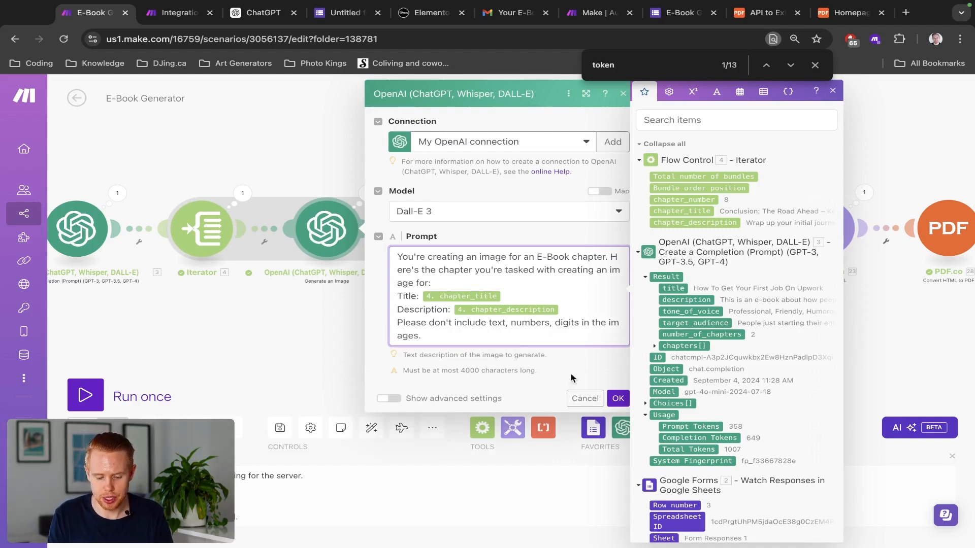
{"action": "left_click", "coordinate": [615, 396]}
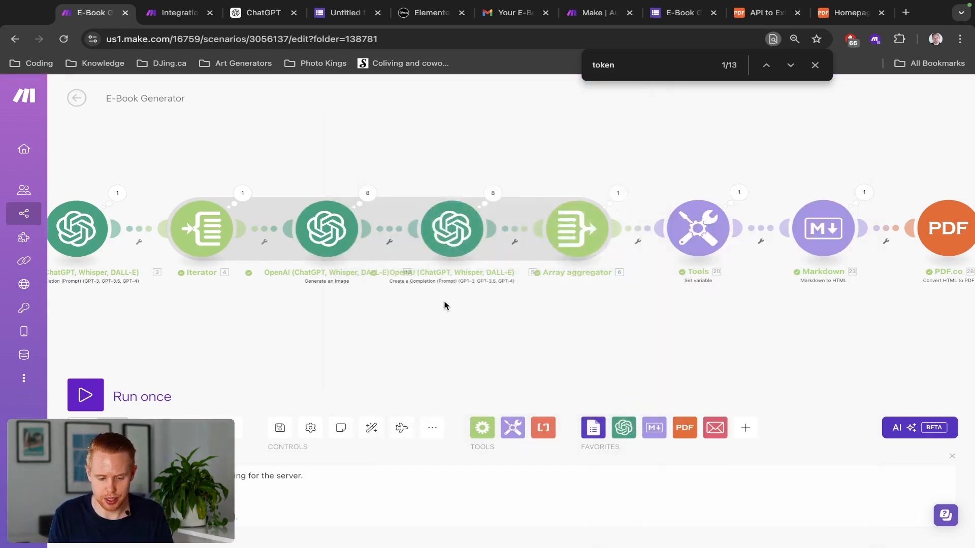